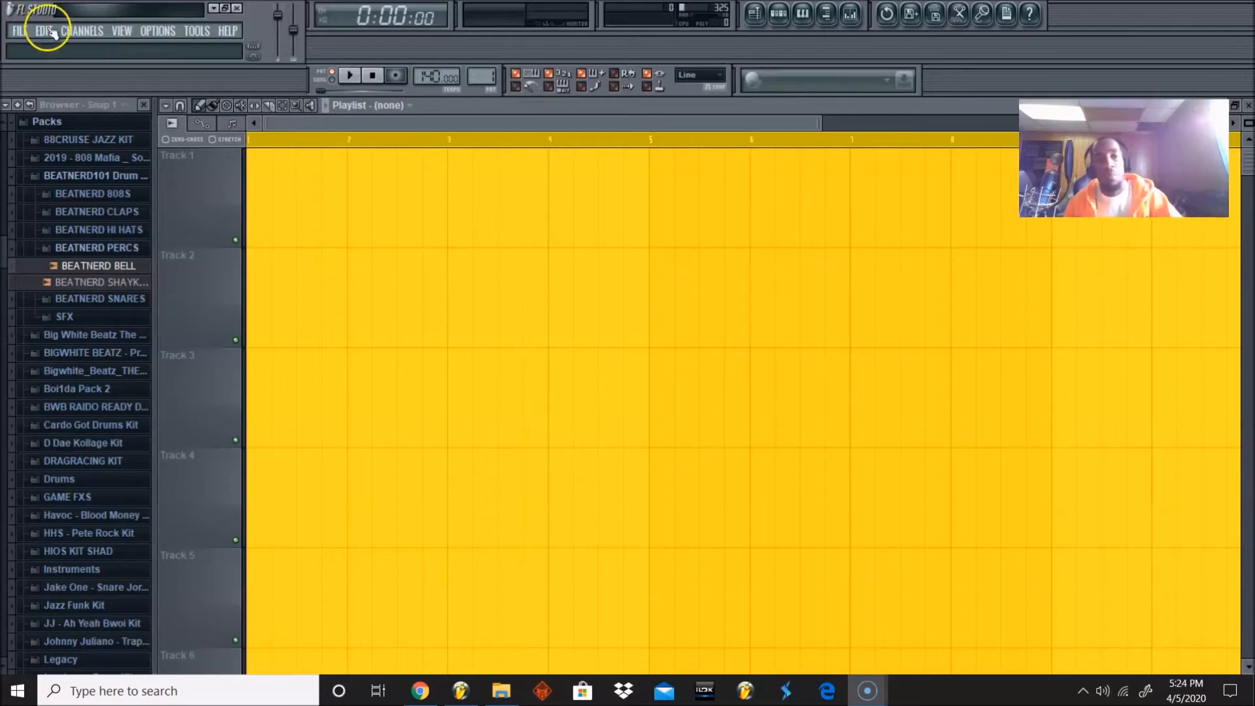
# Step: Add a UVIWorkstationx64 channel and load the Explosion of Blues preset from the Falcon Preset Tour soundbank
pyautogui.click(81, 31)
pyautogui.moveTo(98, 47)
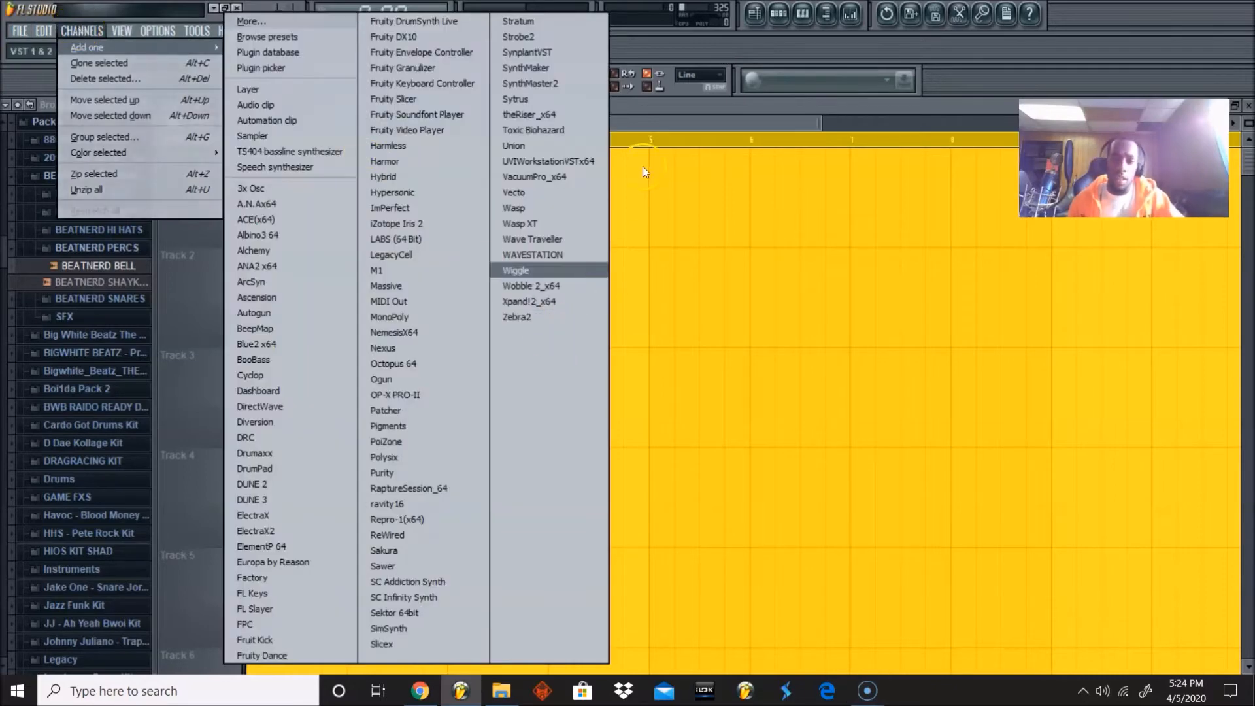
pyautogui.click(567, 164)
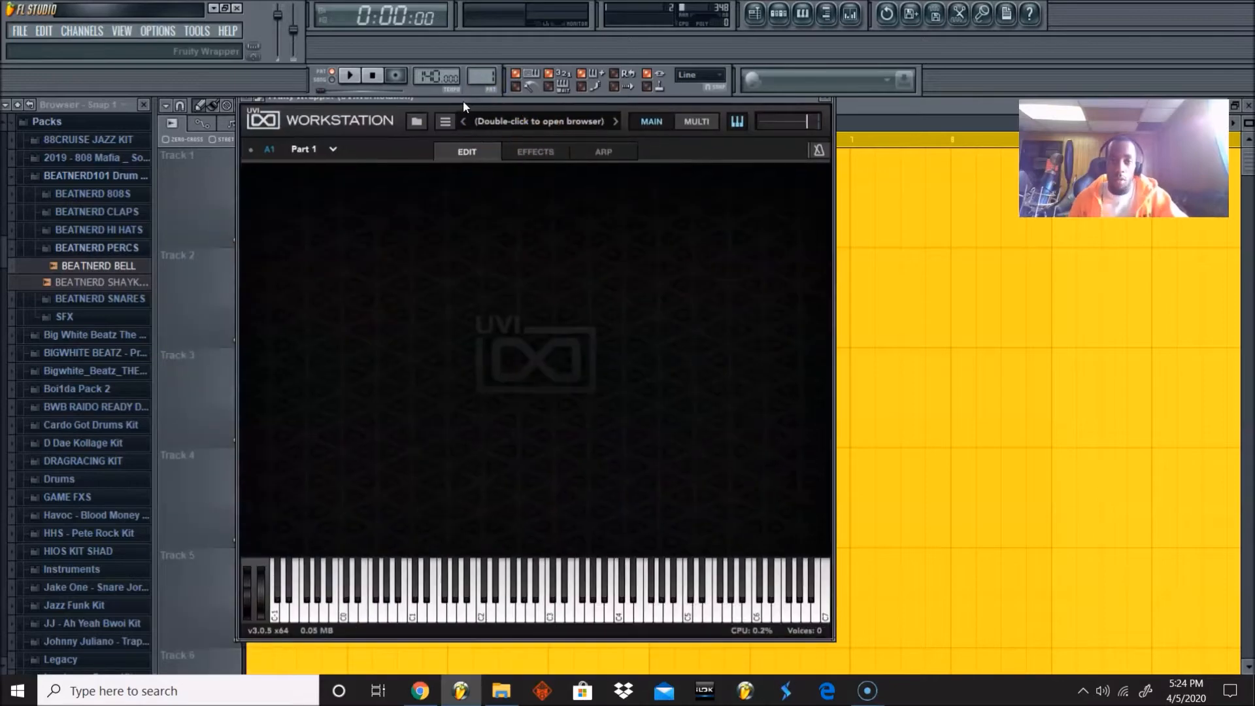
pyautogui.doubleClick(558, 120)
pyautogui.click(347, 246)
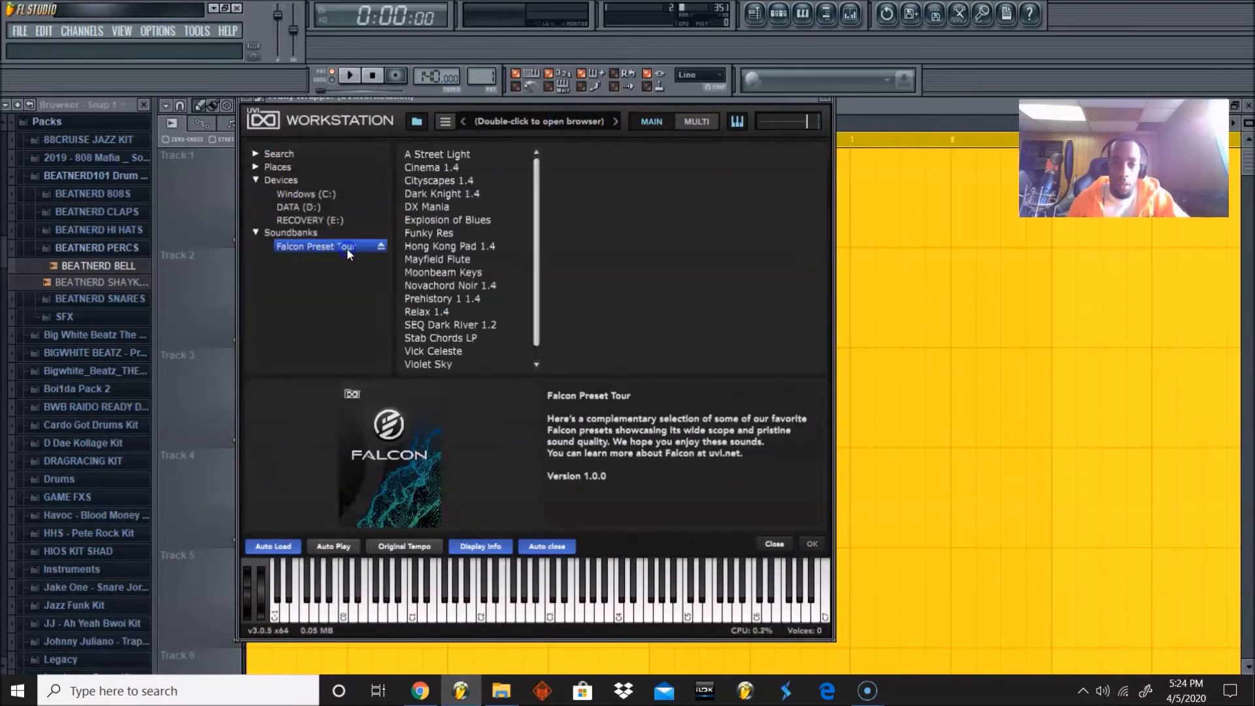
pyautogui.doubleClick(466, 221)
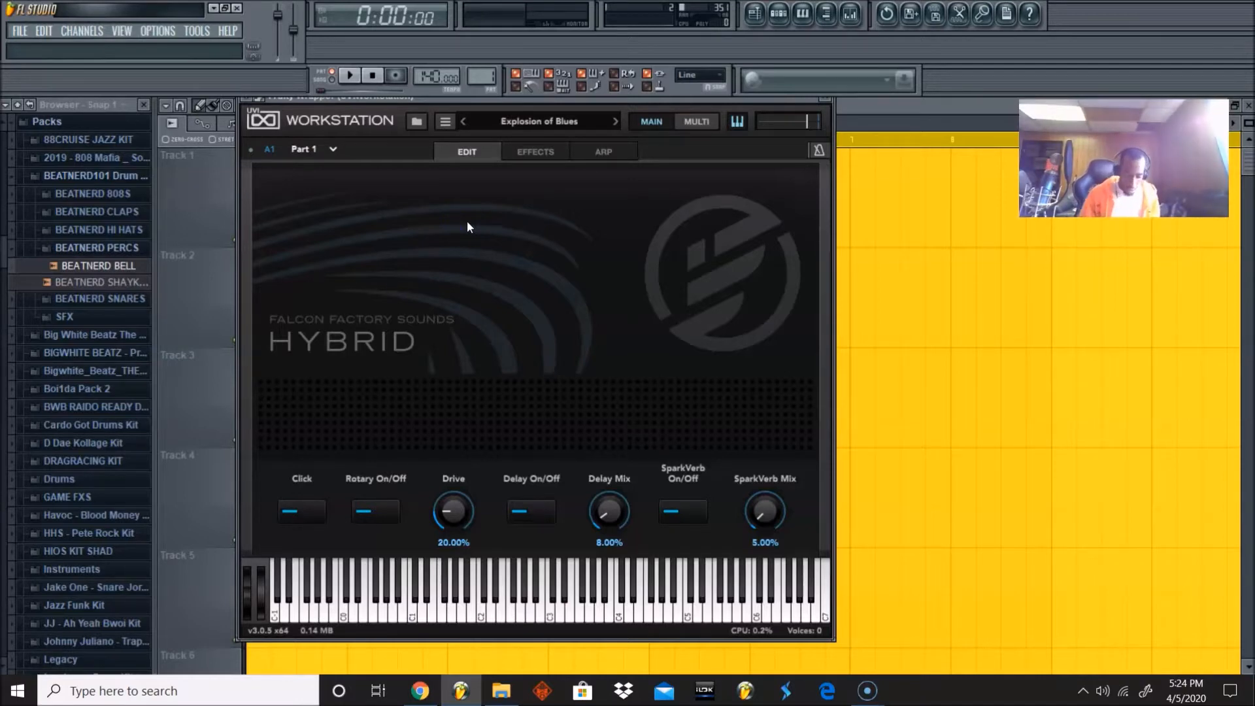
# Step: Open the MIDI settings and check the Keystation 49es input device and its controller type
pyautogui.click(149, 31)
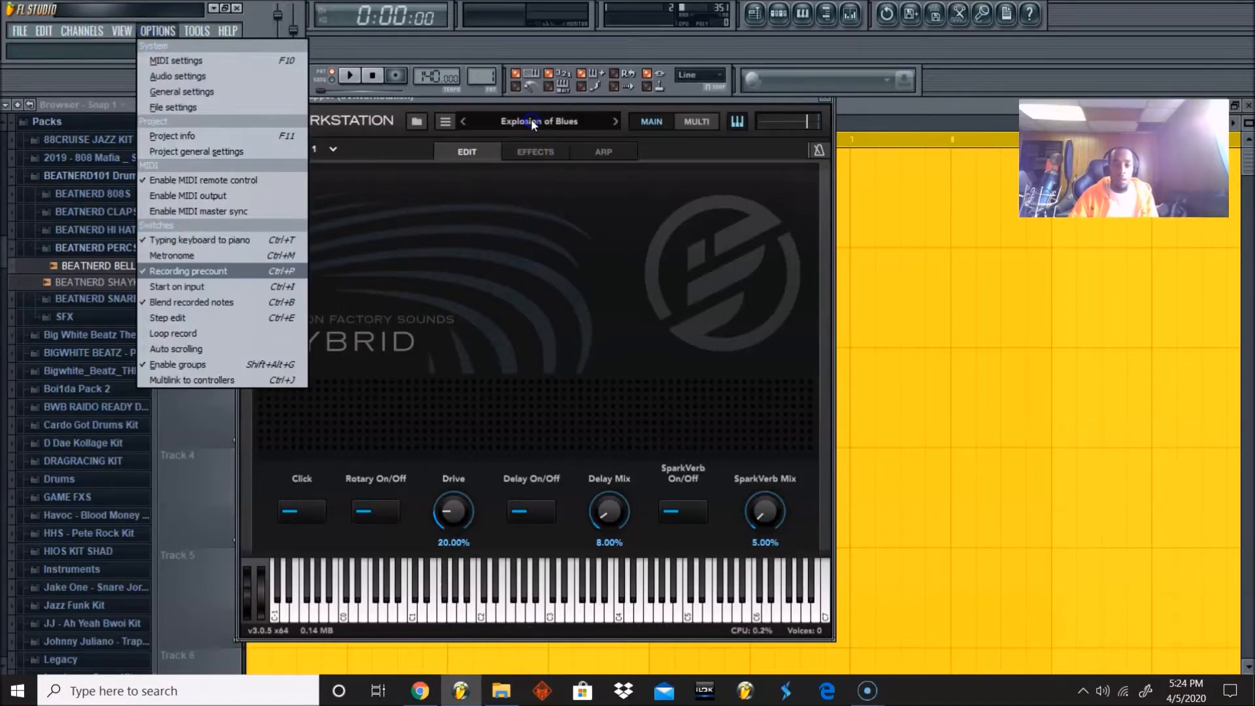
pyautogui.click(173, 77)
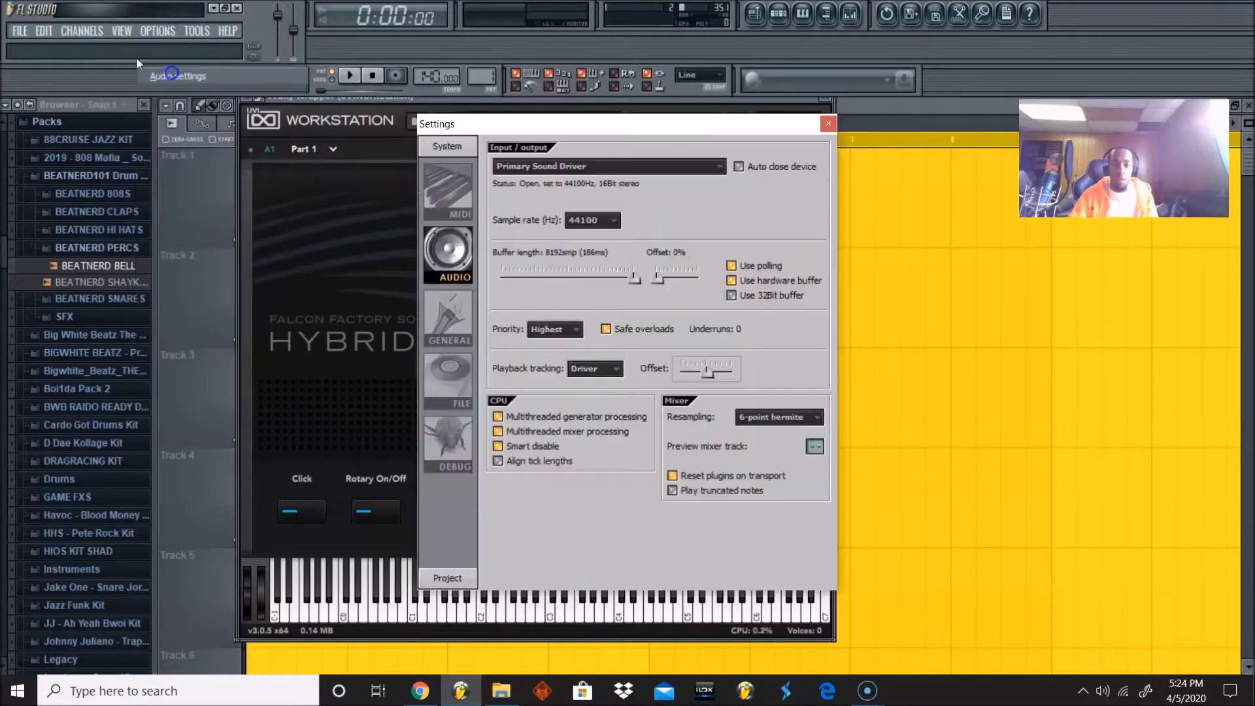
pyautogui.click(458, 187)
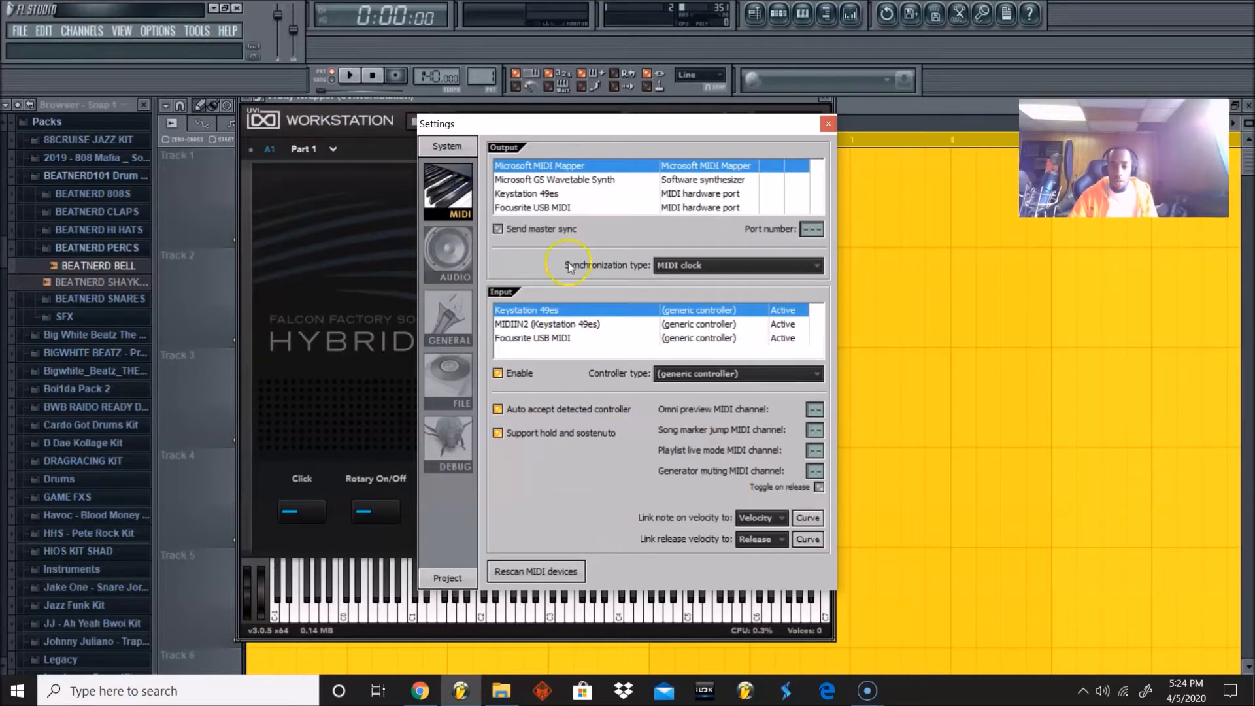
pyautogui.click(540, 324)
pyautogui.click(544, 310)
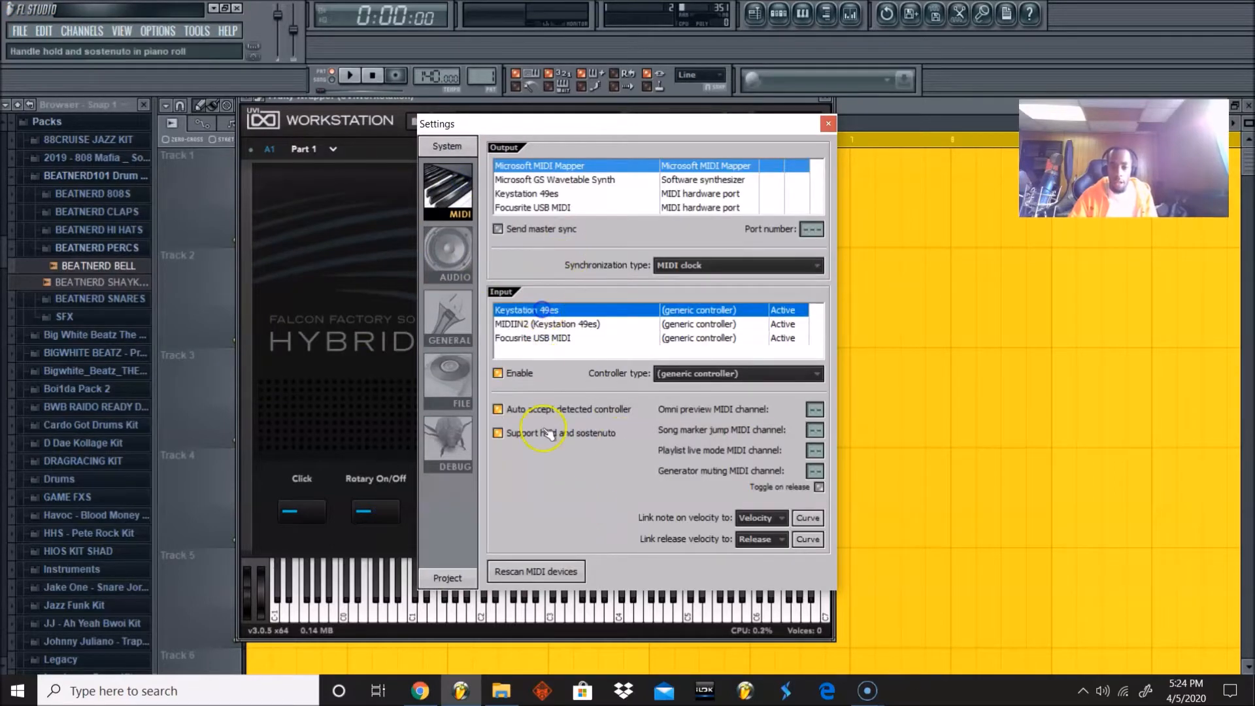
pyautogui.click(663, 378)
pyautogui.click(600, 363)
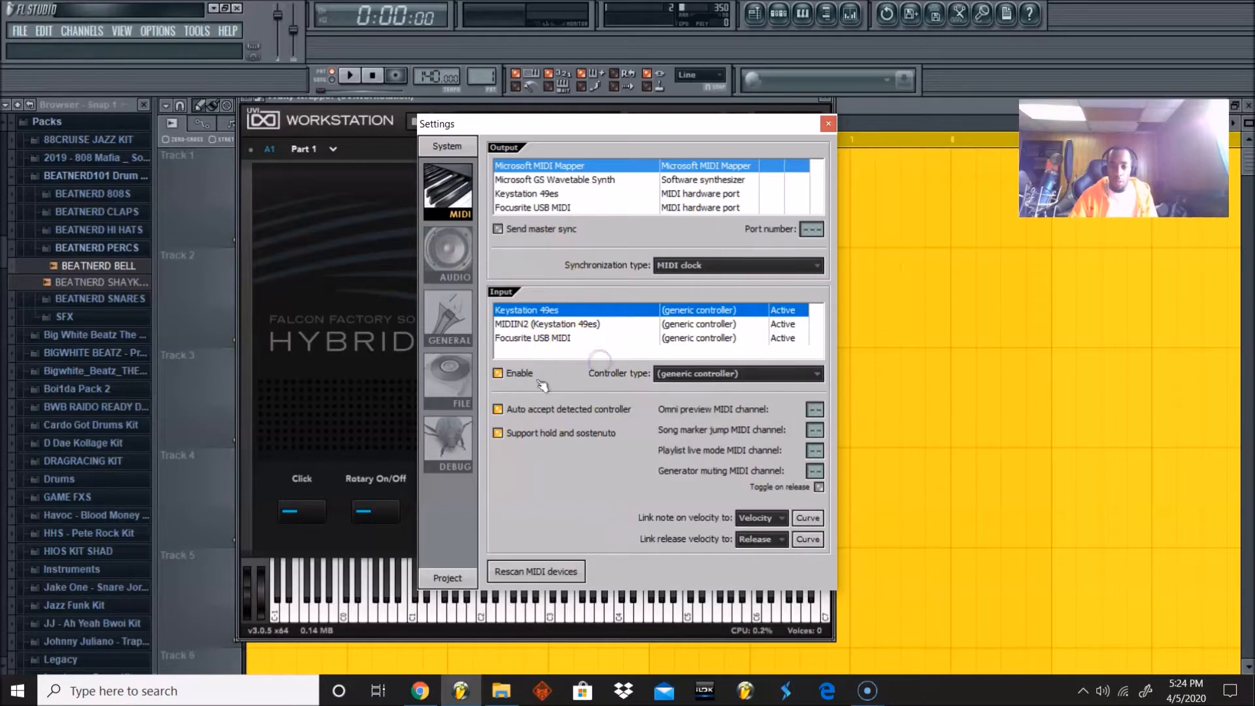
# Step: Rescan the MIDI devices twice to refresh the connected keyboard, and close the settings
pyautogui.click(563, 572)
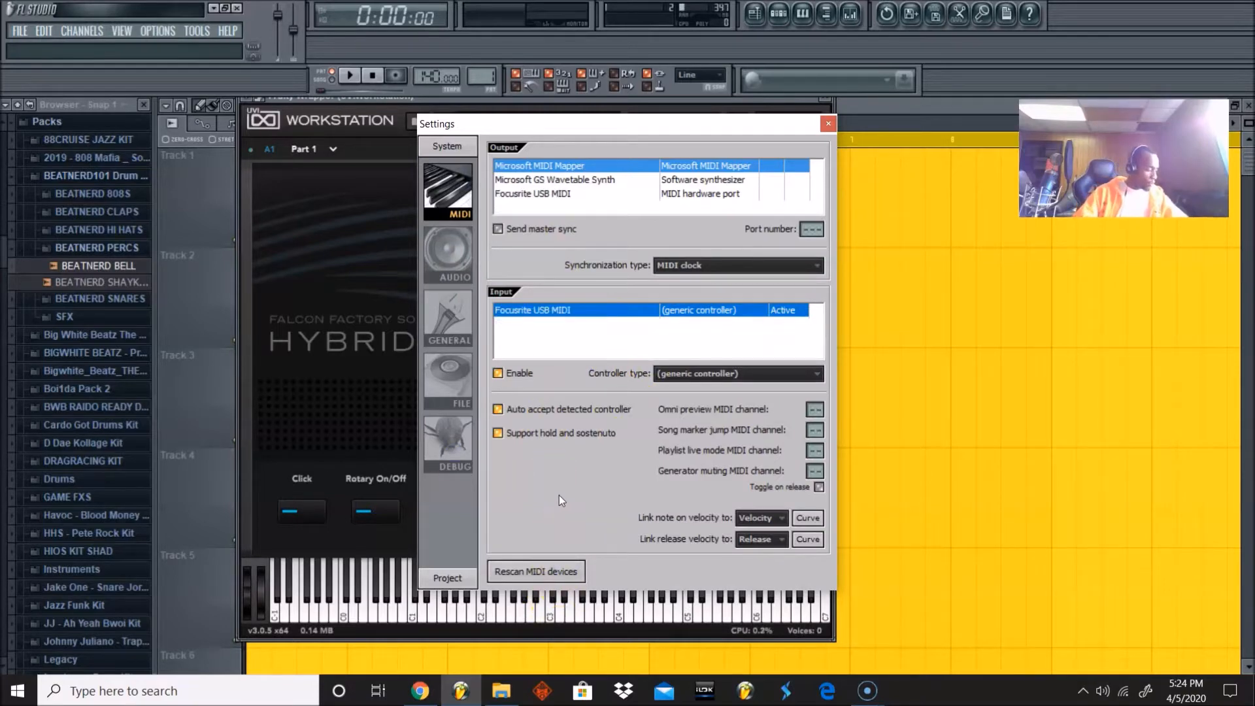
pyautogui.click(539, 496)
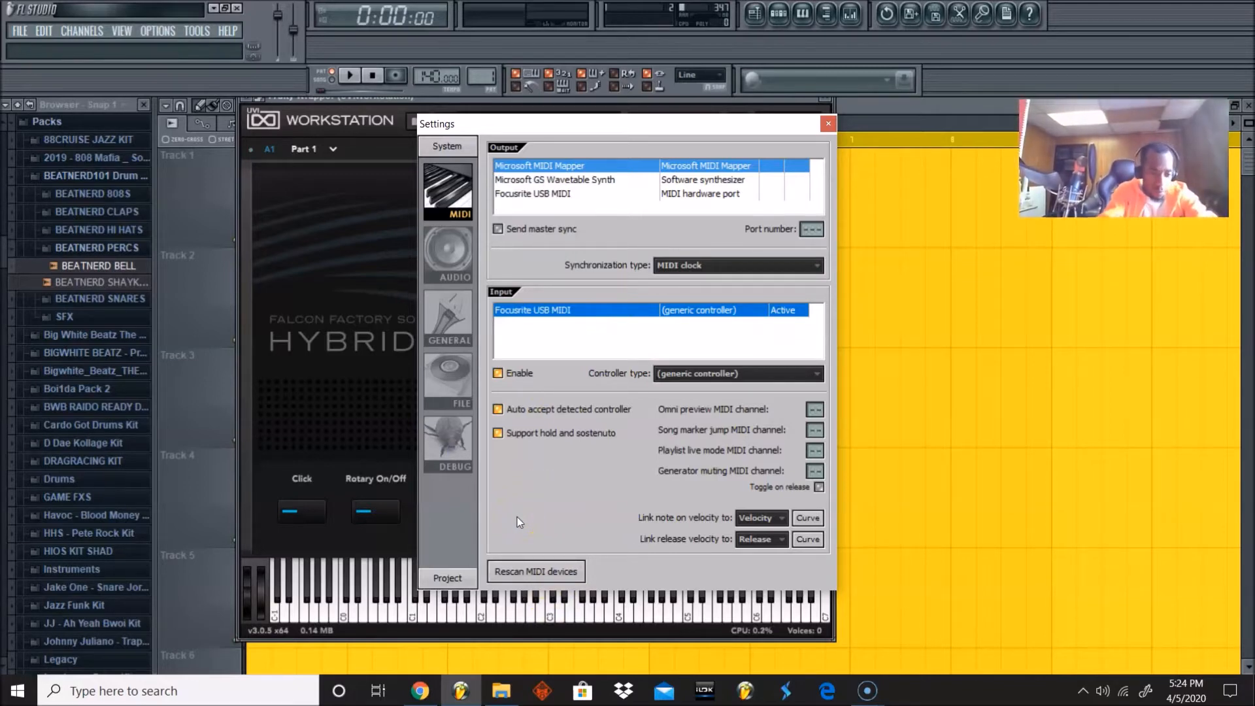
pyautogui.click(535, 570)
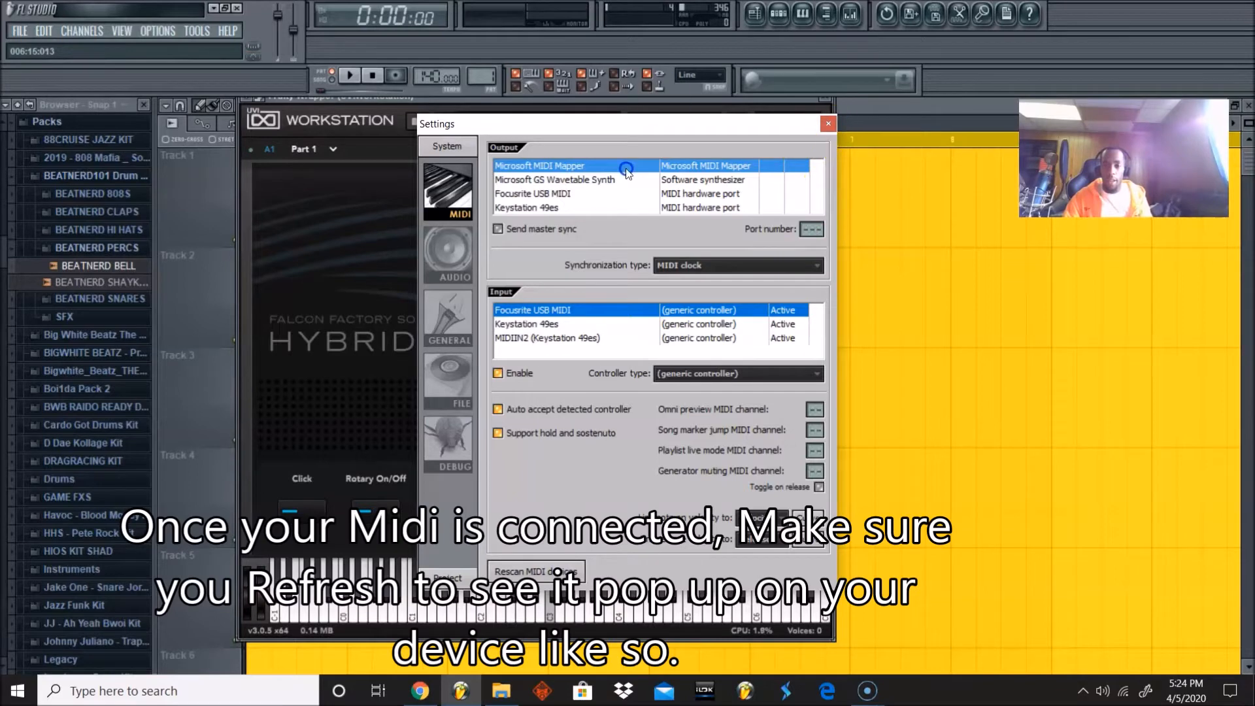
pyautogui.click(437, 260)
pyautogui.click(910, 68)
pyautogui.click(829, 124)
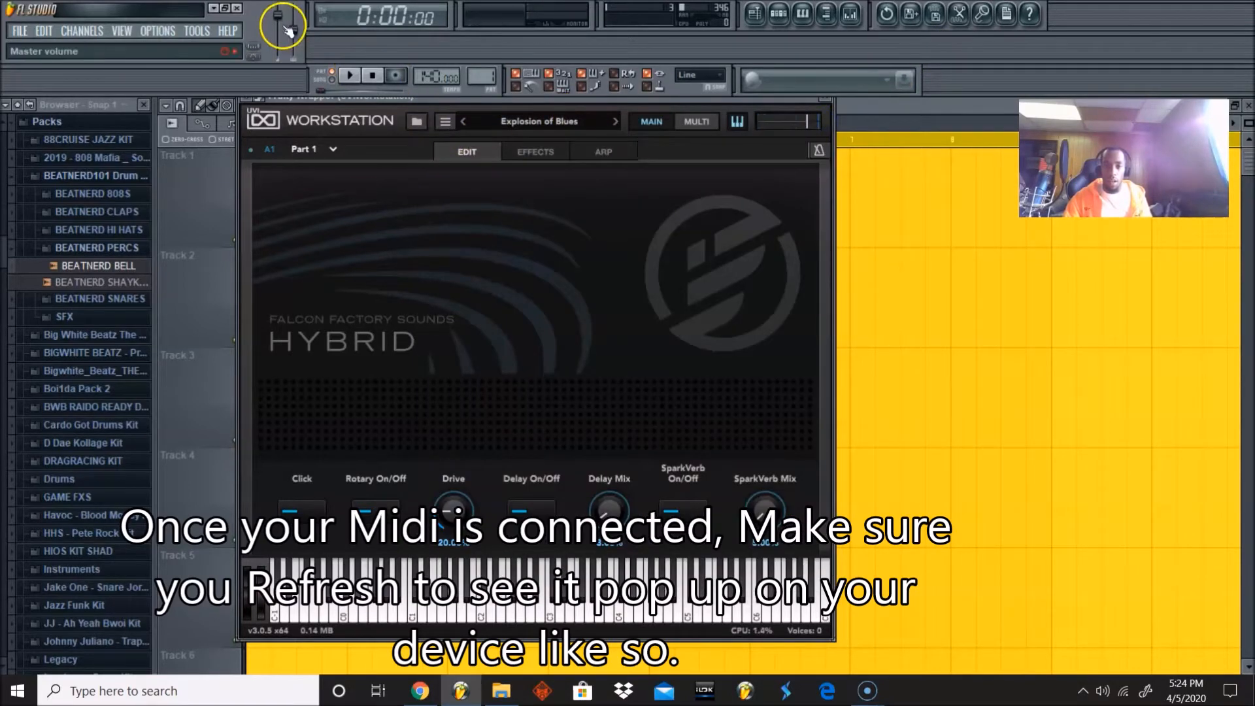
# Step: Lower the master volume and advance through the UVI Workstation presets to Moonbeam Keys
pyautogui.moveTo(278, 22); pyautogui.dragTo(278, 13)
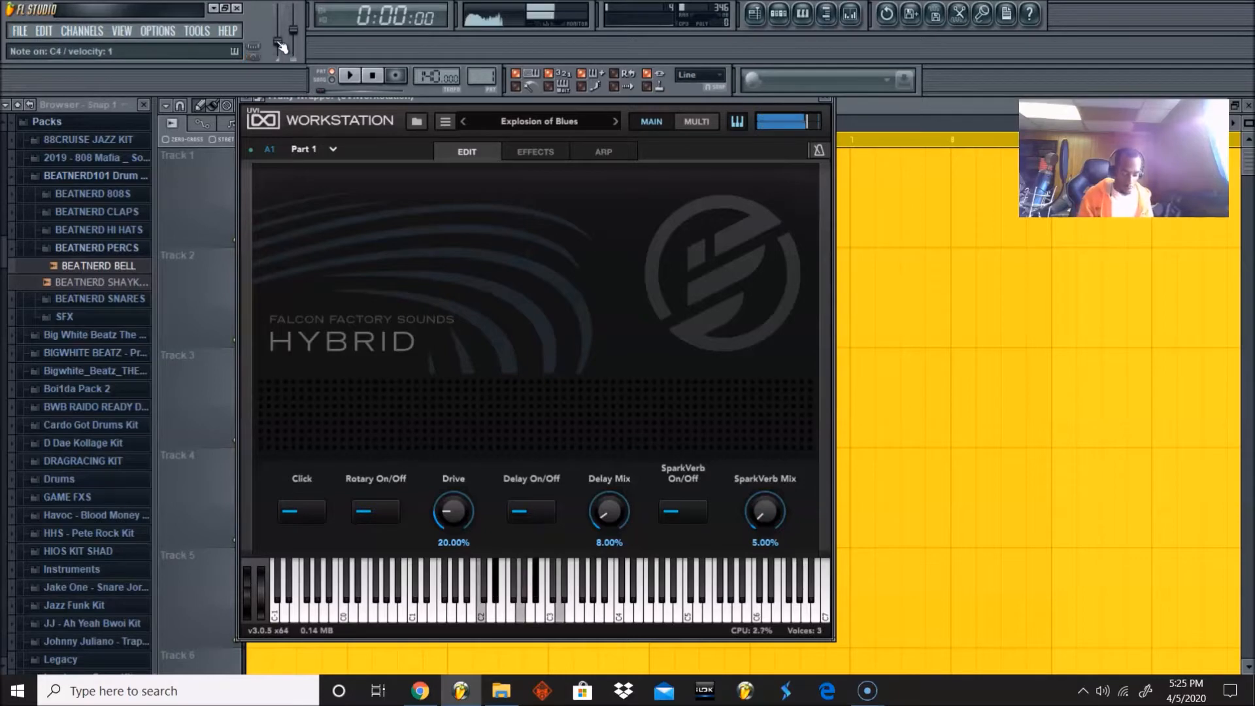
pyautogui.click(602, 125)
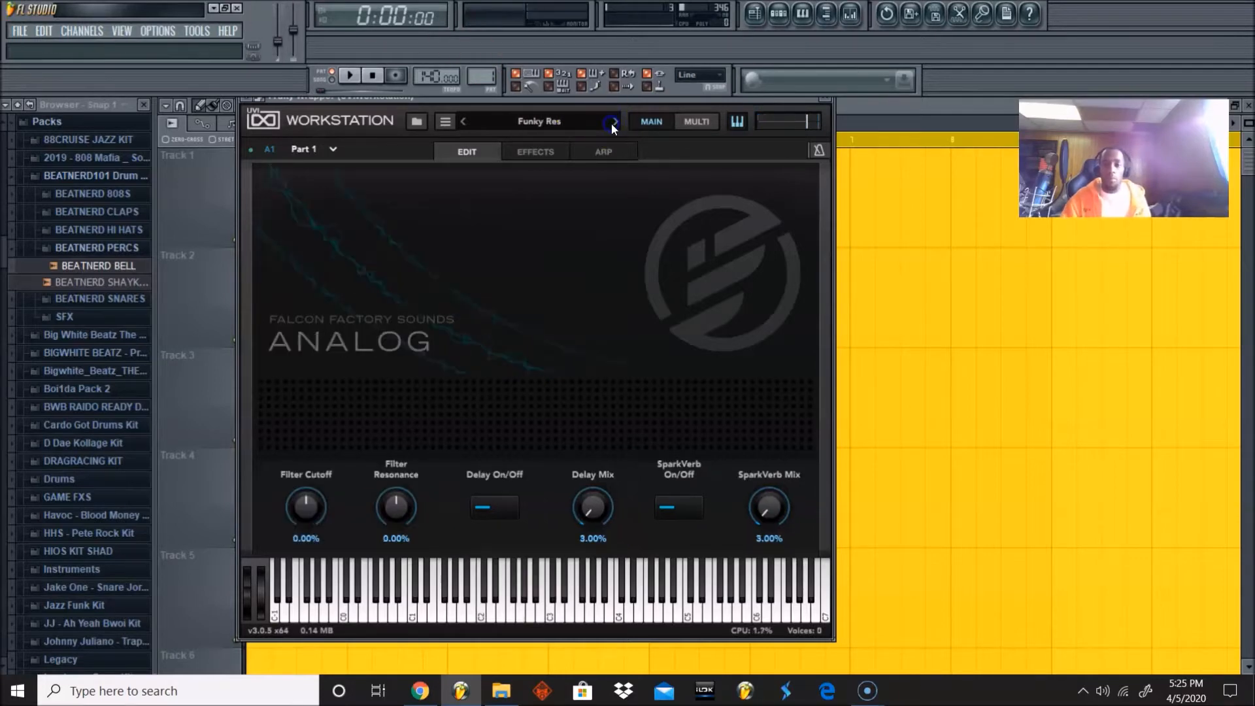
pyautogui.click(611, 124)
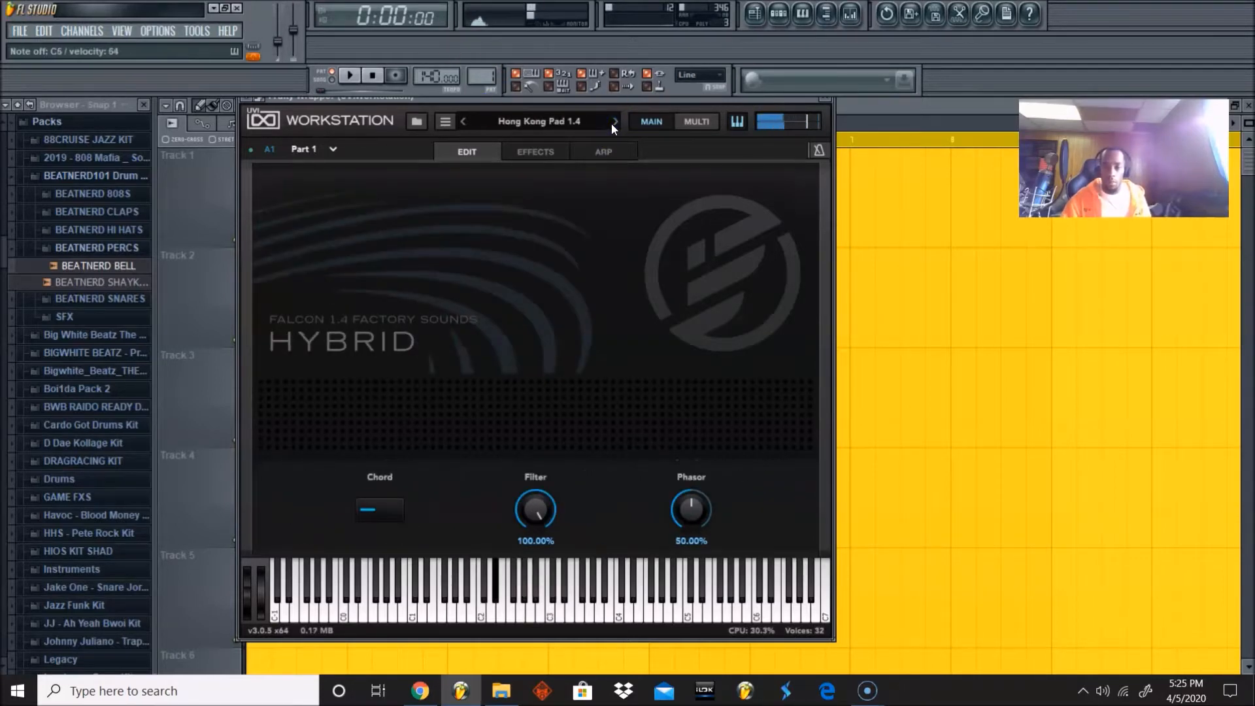
pyautogui.click(611, 124)
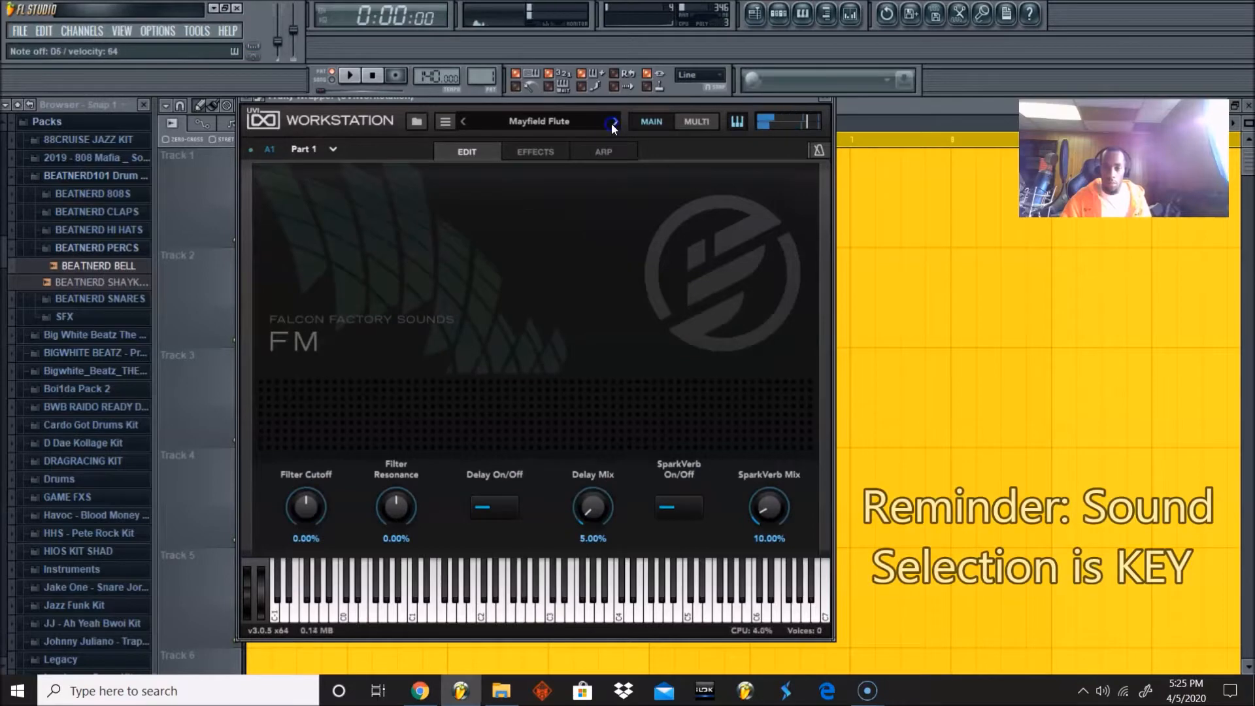
pyautogui.click(611, 123)
pyautogui.click(331, 131)
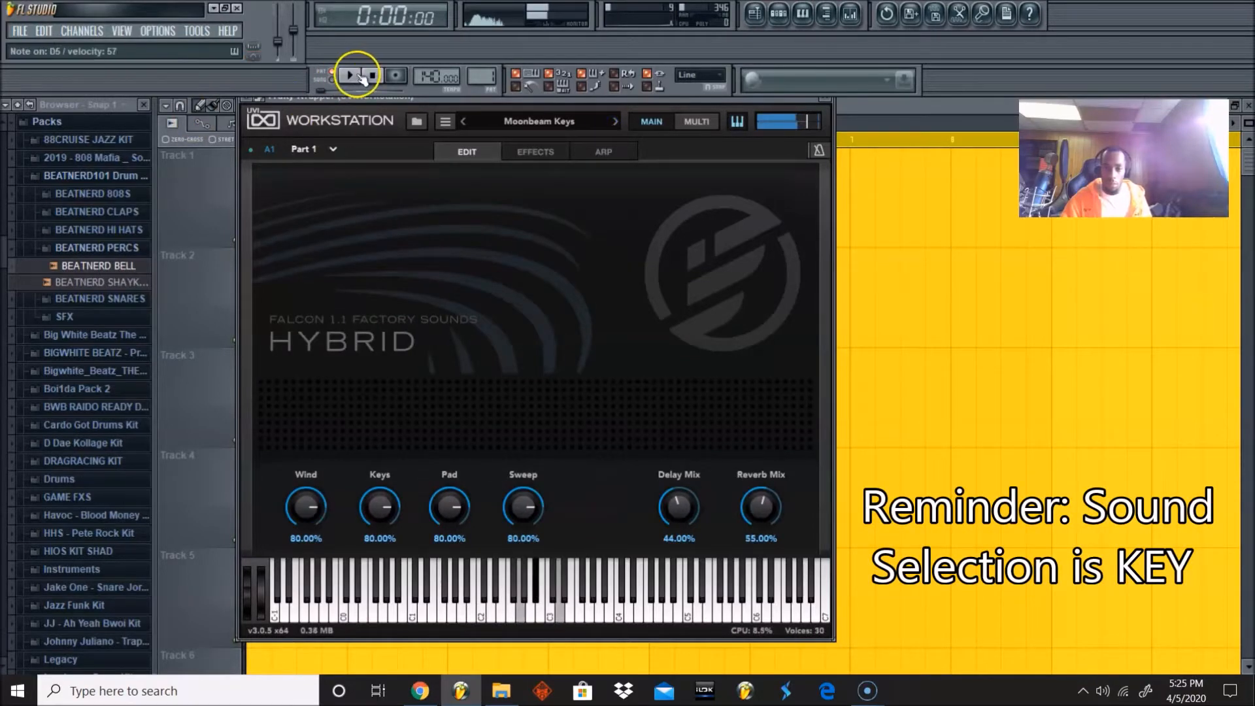
# Step: Record a short take with the Moonbeam Keys sound and open the channel's piano roll
pyautogui.click(392, 76)
pyautogui.click(373, 77)
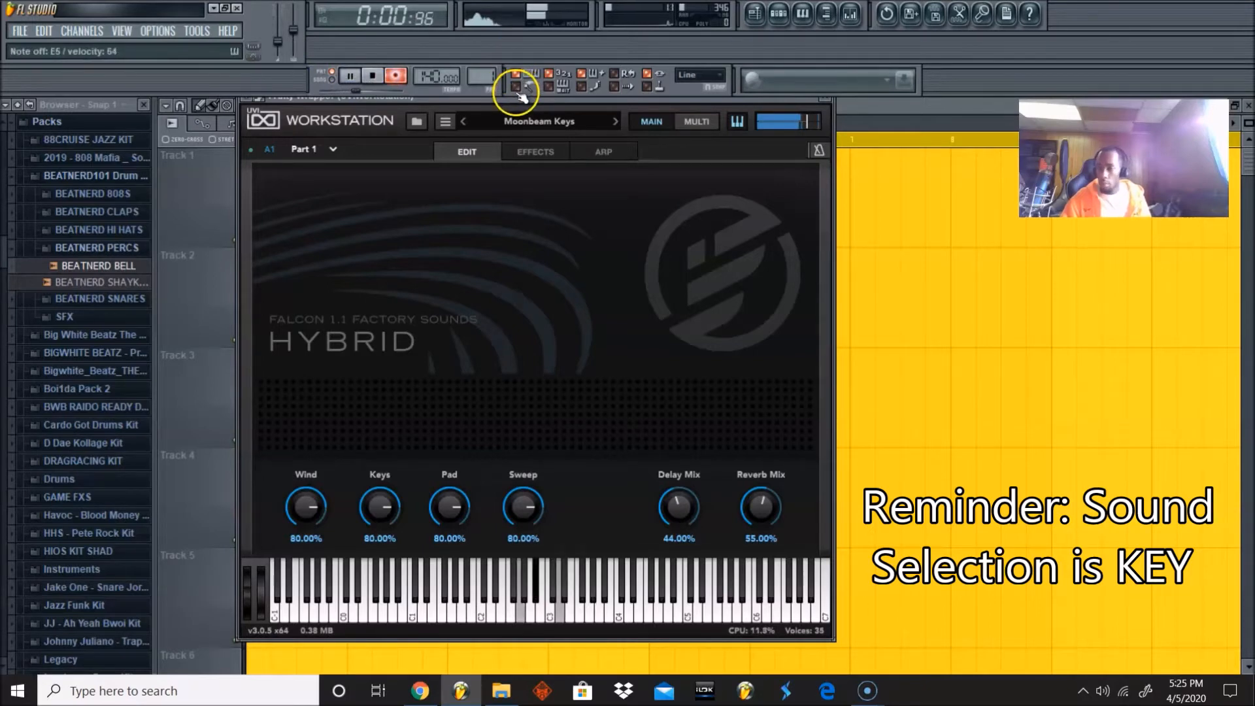
pyautogui.click(373, 76)
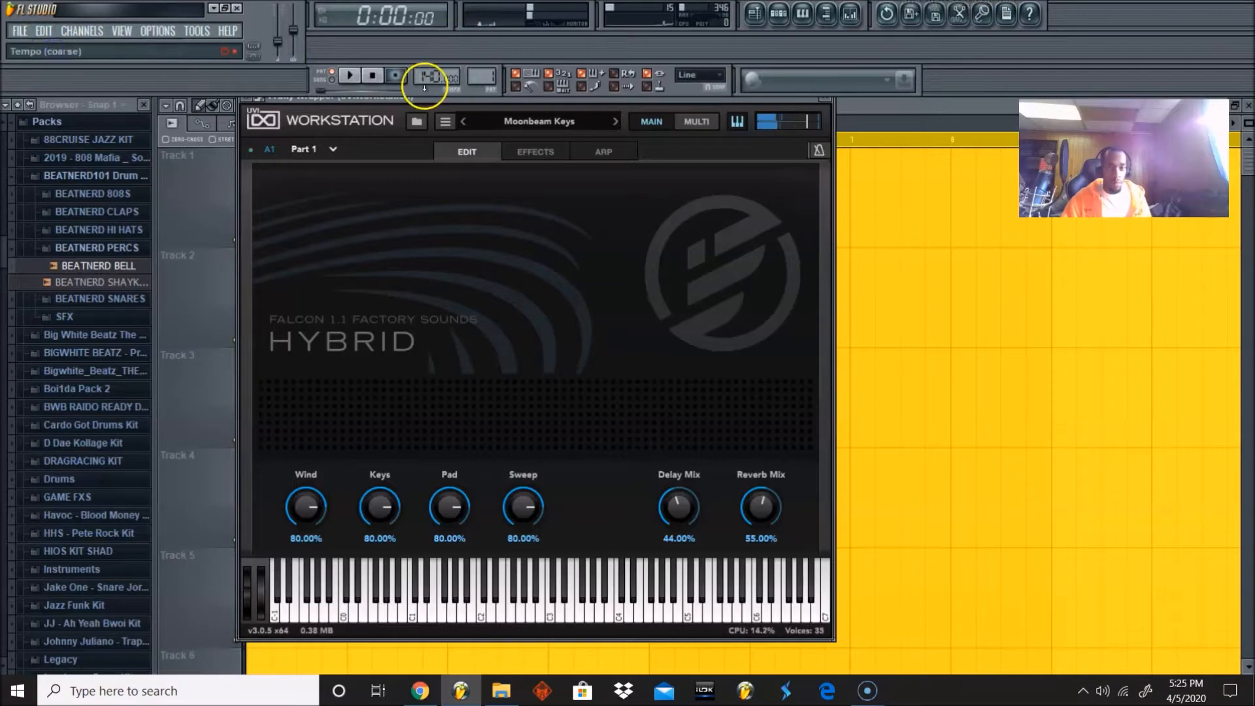
pyautogui.click(395, 76)
pyautogui.click(350, 76)
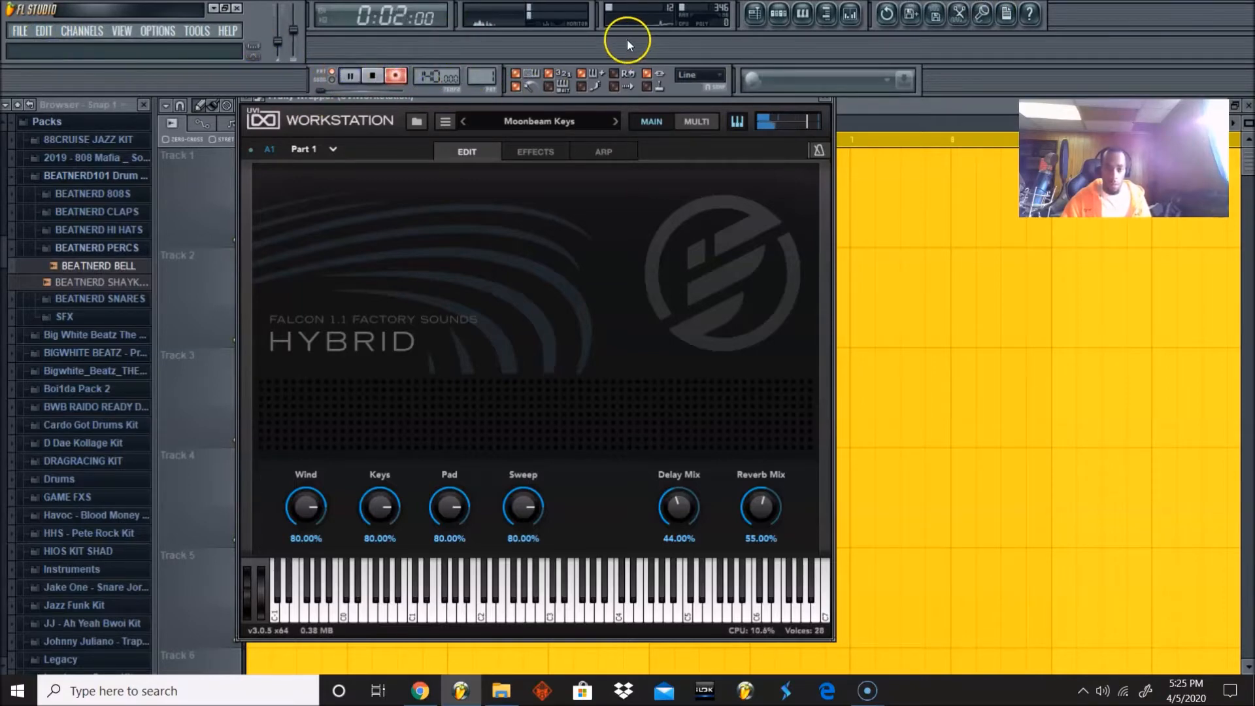
pyautogui.click(396, 75)
pyautogui.click(791, 18)
pyautogui.click(706, 167)
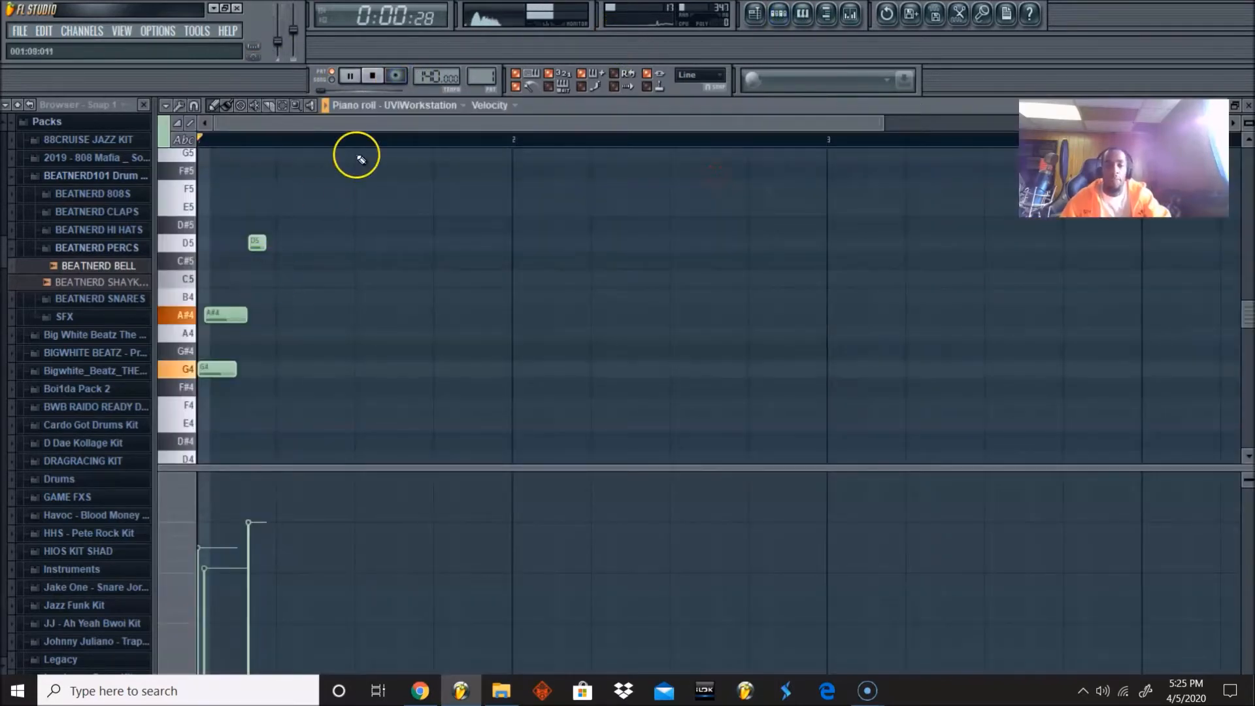
# Step: Move the recorded D5 note to beat 2 of bar 1 and shift the A#4 note slightly later
pyautogui.click(285, 242)
pyautogui.rightClick(258, 242)
pyautogui.moveTo(226, 314); pyautogui.dragTo(246, 314)
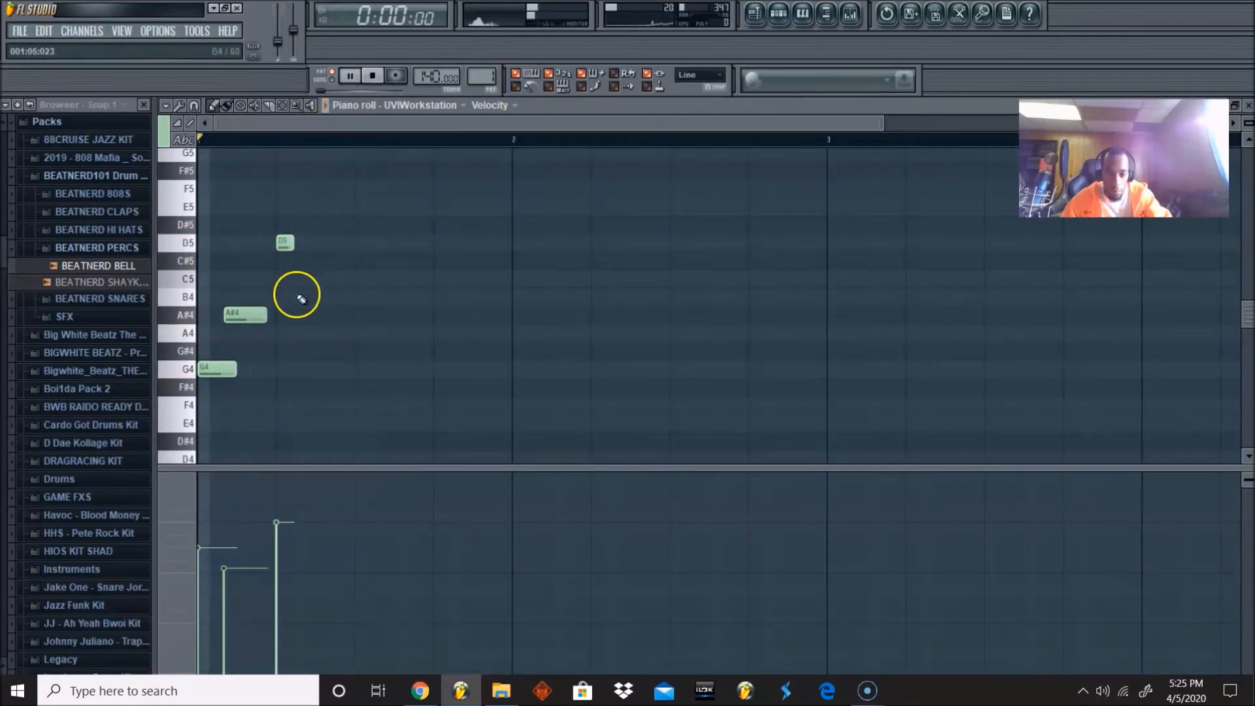
pyautogui.press('space')
# Step: Add an F5 note on beat 3 and G#4 and D#5 notes on beat 4 of bar 1, and play the pattern
pyautogui.moveTo(343, 223)
pyautogui.mouseDown()
pyautogui.moveTo(359, 221)
pyautogui.moveTo(362, 178)
pyautogui.mouseUp()
pyautogui.click(438, 160)
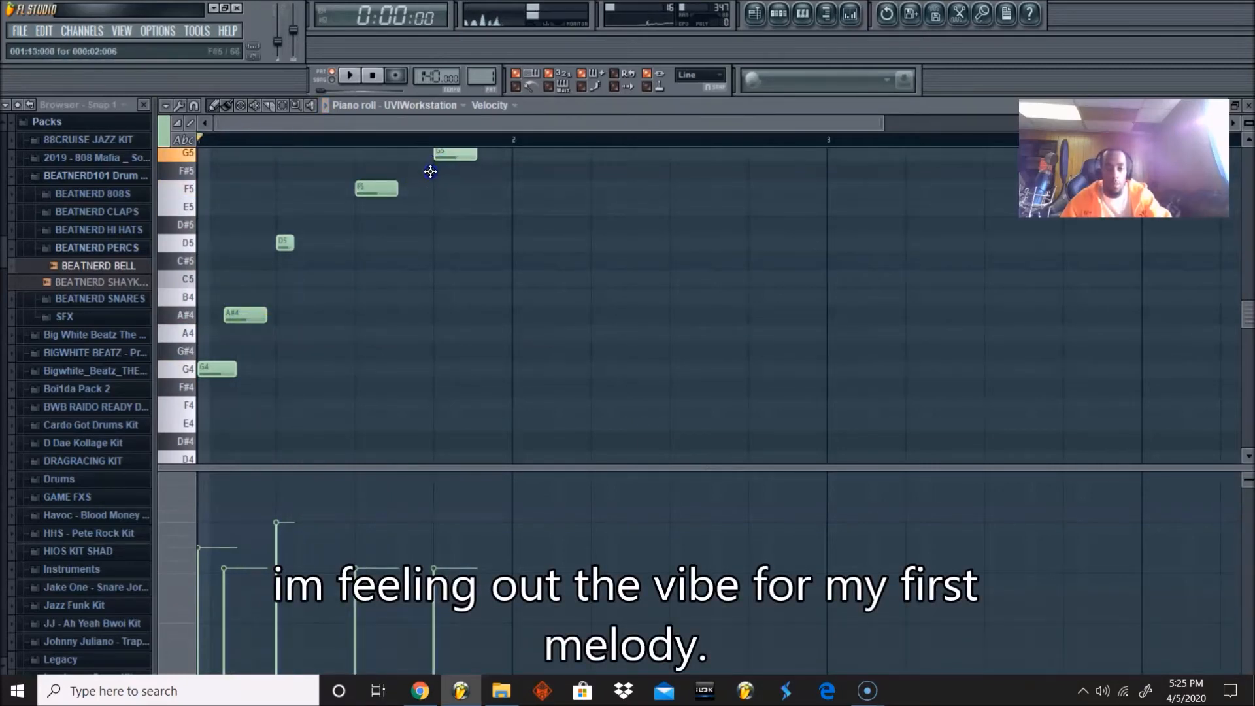
pyautogui.moveTo(389, 317); pyautogui.dragTo(437, 347)
pyautogui.press('space')
pyautogui.press('space')
pyautogui.click(466, 149)
pyautogui.moveTo(466, 149); pyautogui.dragTo(464, 228)
pyautogui.press('space')
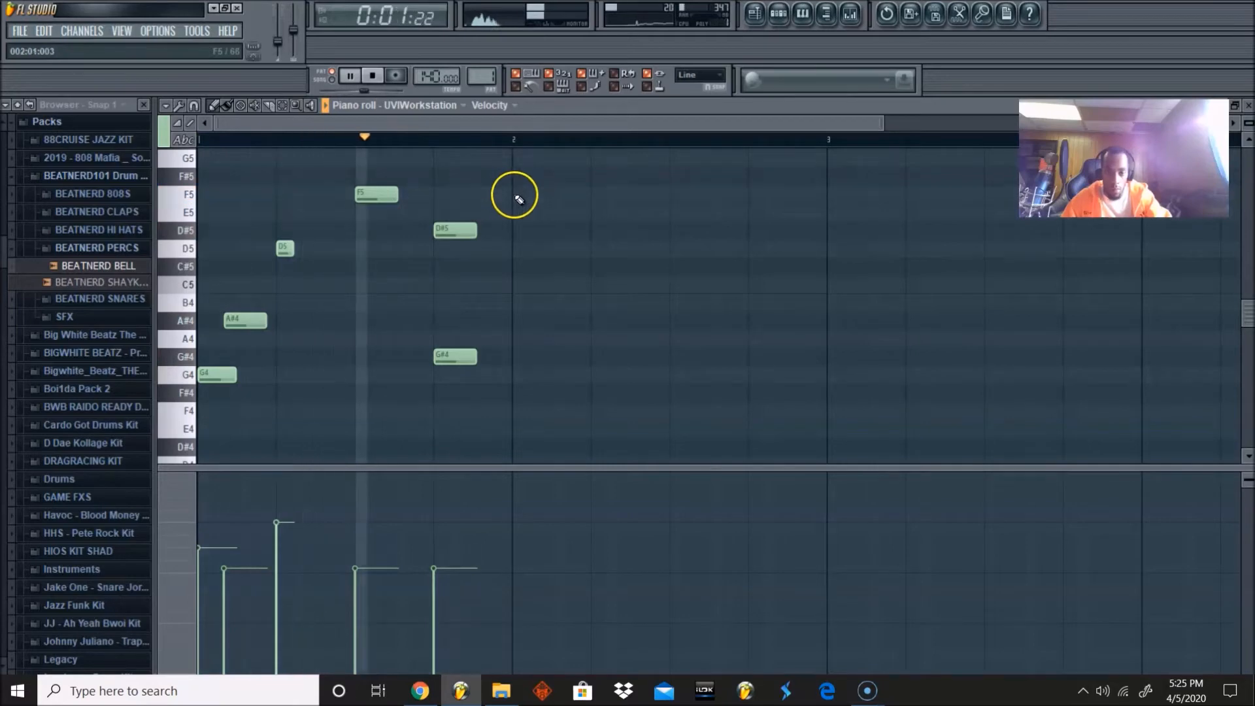
pyautogui.press('space')
# Step: Add F5, G5, D#5 and D5 notes on the four beats of bar 2 and play the pattern back
pyautogui.click(510, 177)
pyautogui.moveTo(512, 175)
pyautogui.mouseDown()
pyautogui.moveTo(510, 206)
pyautogui.moveTo(516, 196)
pyautogui.mouseUp()
pyautogui.click(596, 175)
pyautogui.rightClick(631, 176)
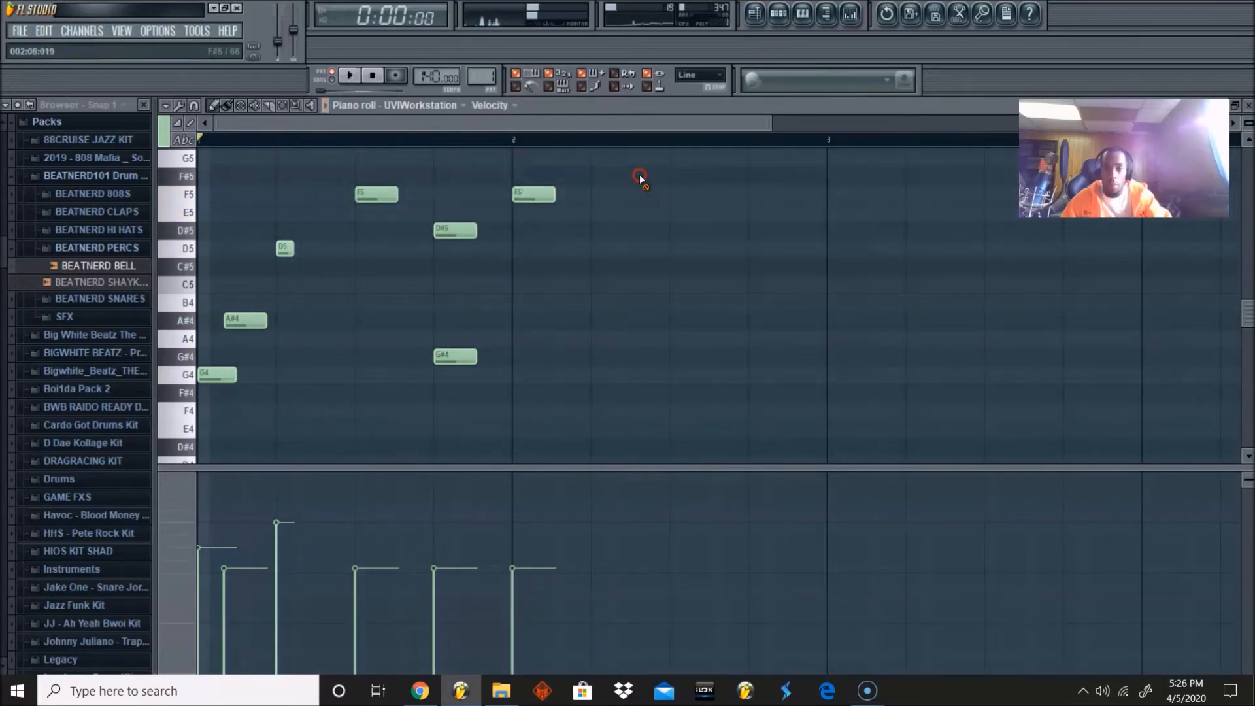
pyautogui.click(596, 159)
pyautogui.scroll(2, 653, 262)
pyautogui.click(673, 339)
pyautogui.click(752, 356)
pyautogui.press('space')
pyautogui.scroll(-2, 660, 337)
pyautogui.scroll(-2, 644, 331)
pyautogui.scroll(1, 641, 330)
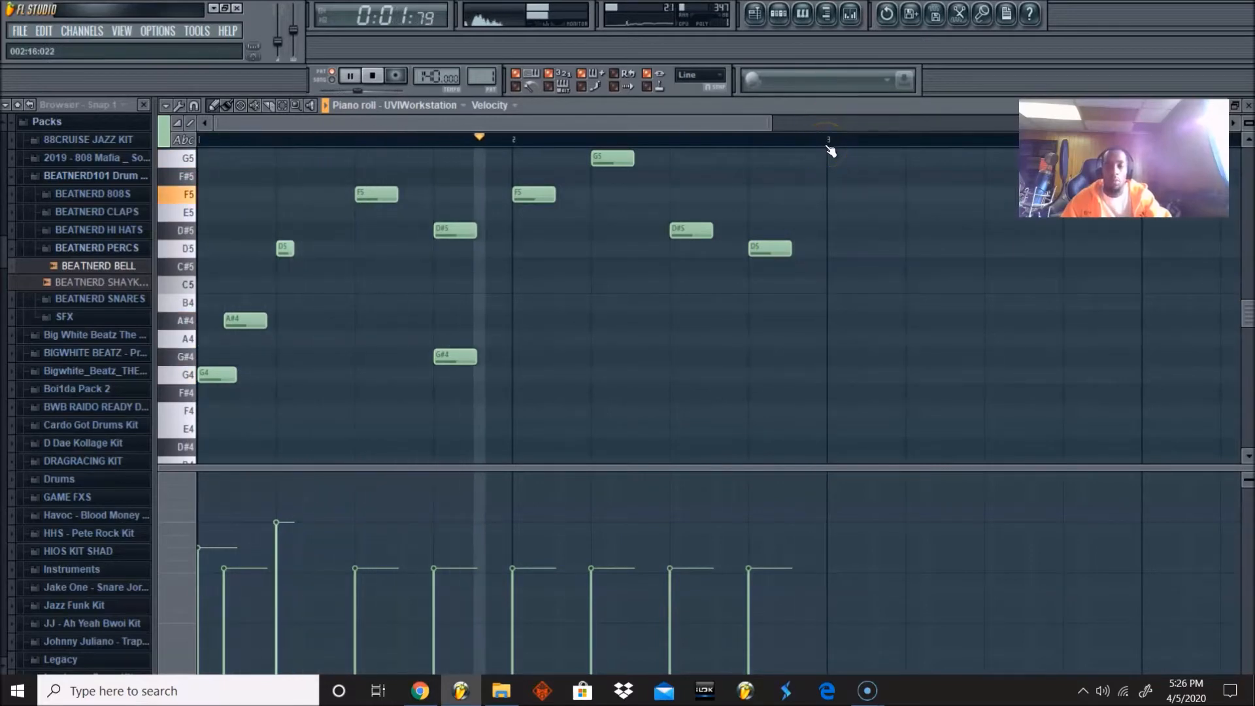
# Step: Clone the UVIWorkstation channel and open the empty piano roll of the clone
pyautogui.click(788, 14)
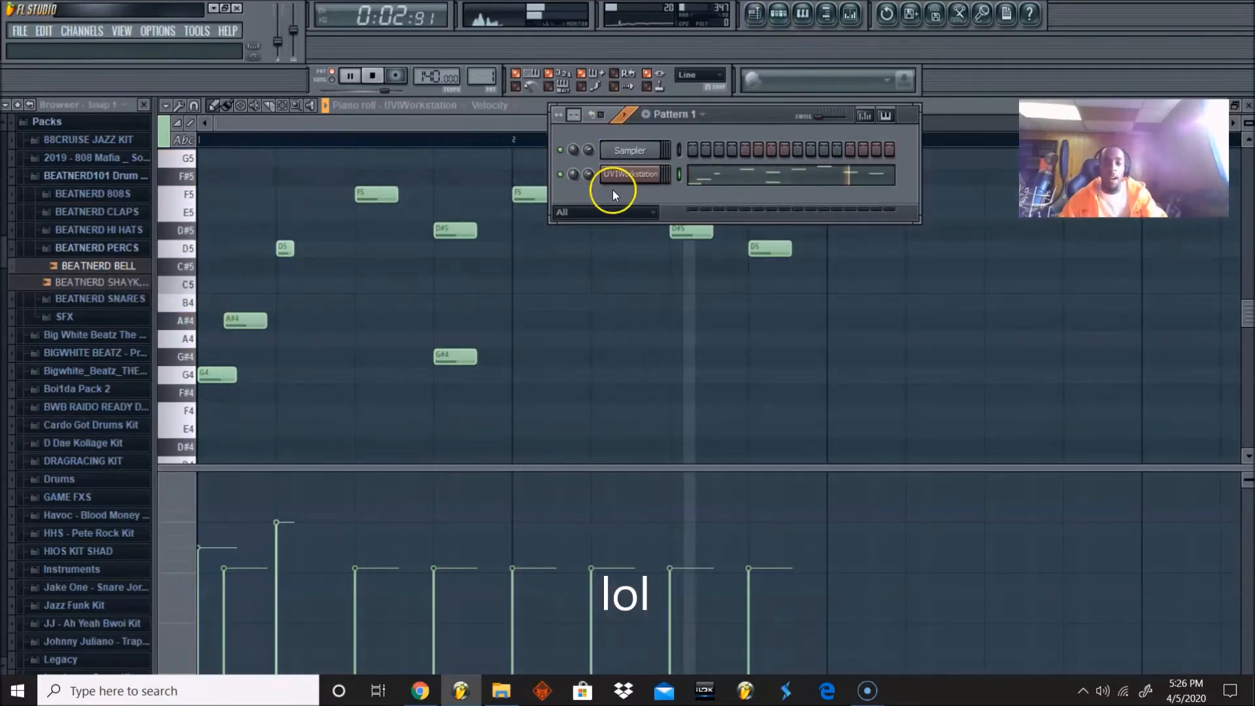
pyautogui.hotkey('alt', 'c')
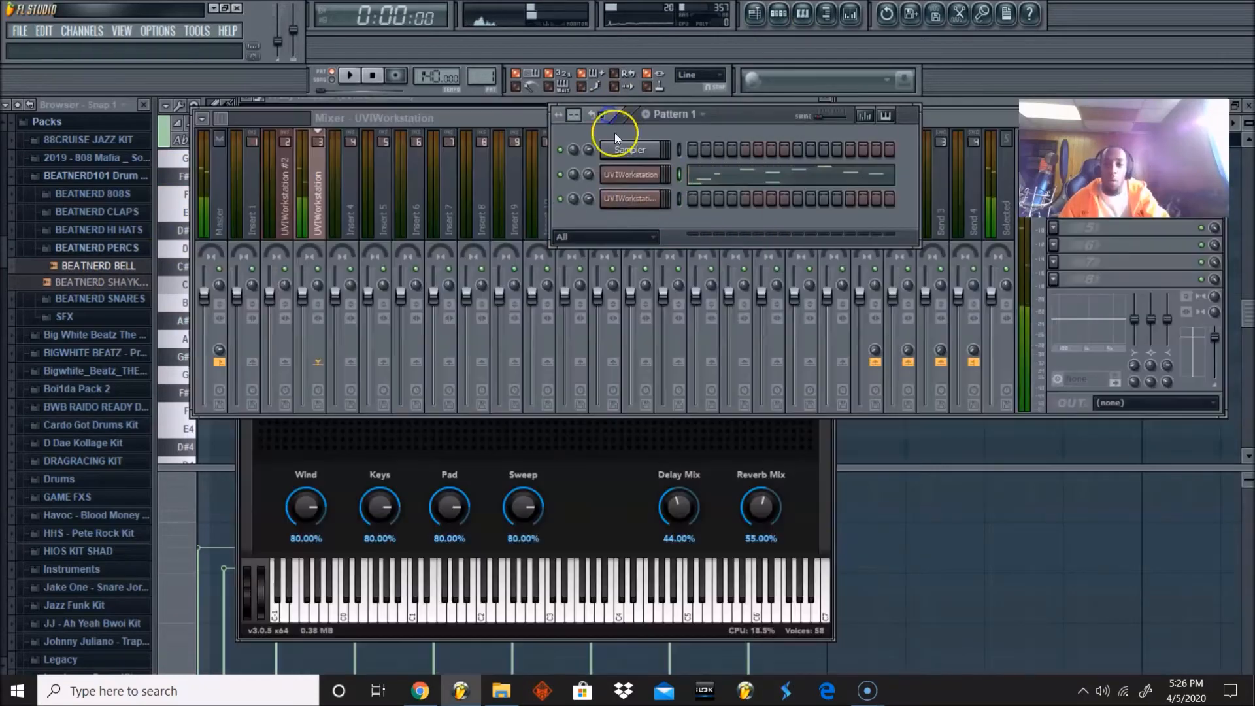
pyautogui.click(623, 174)
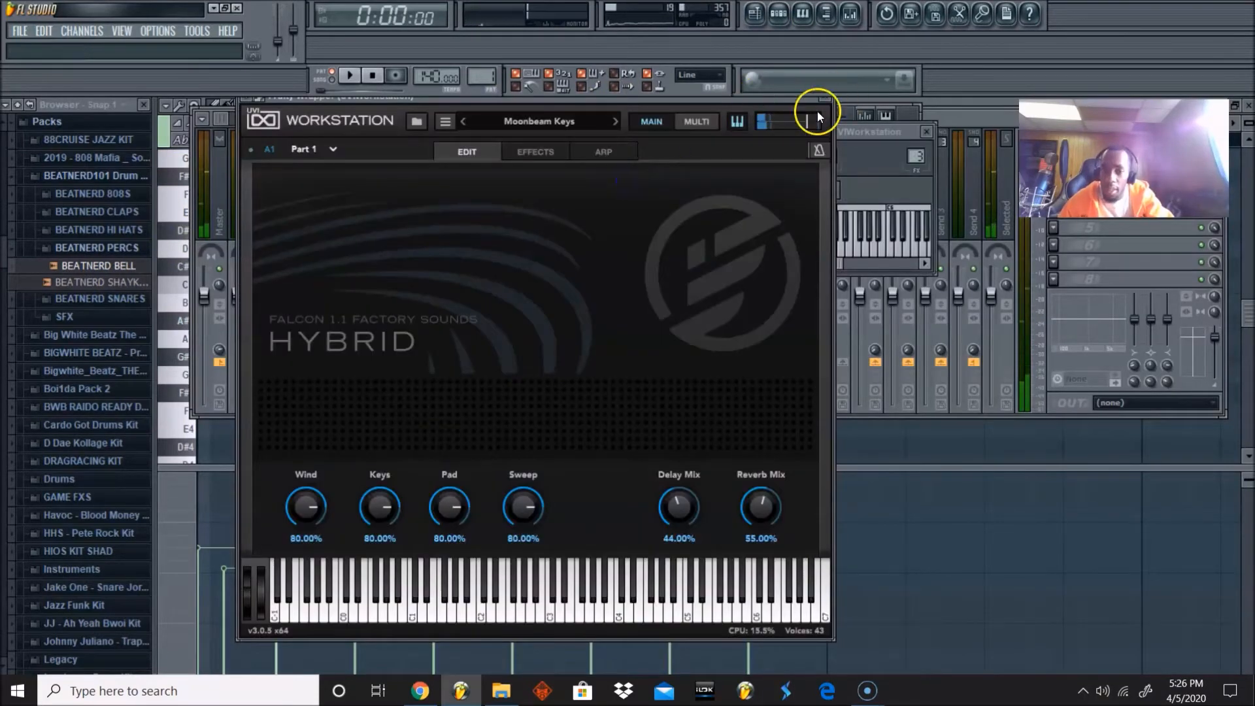
pyautogui.click(824, 102)
pyautogui.click(634, 200)
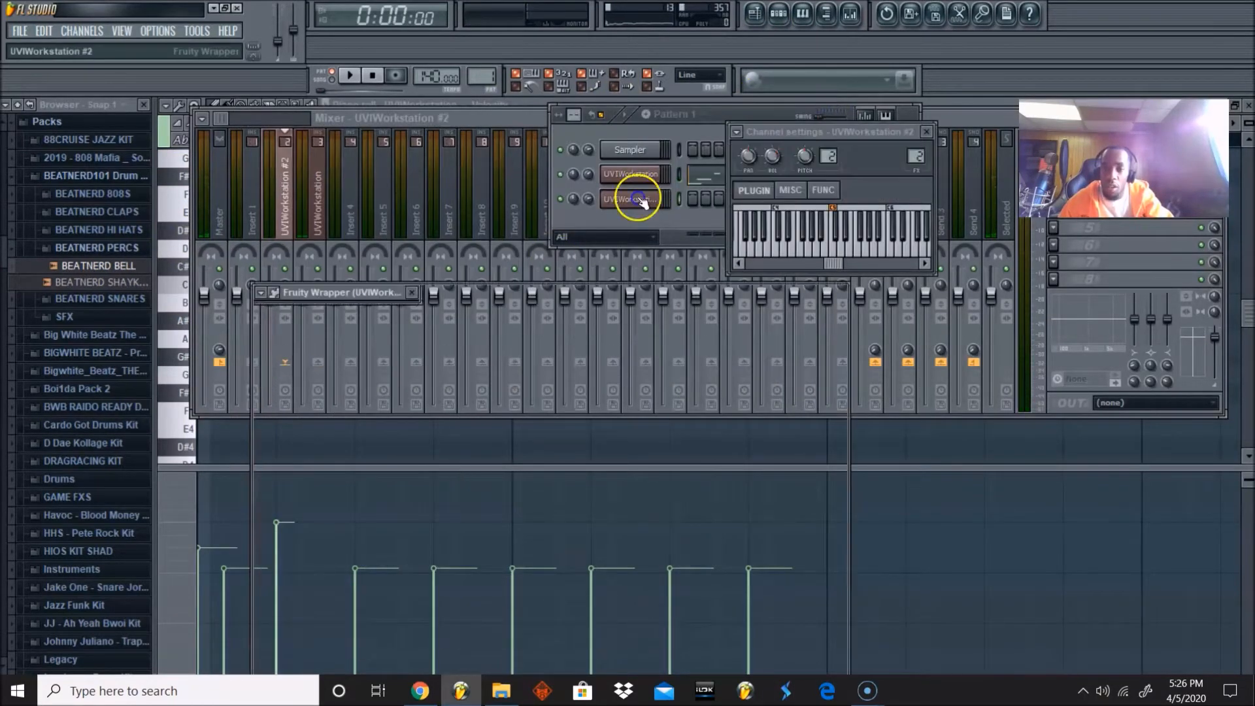
pyautogui.rightClick(660, 194)
pyautogui.click(680, 198)
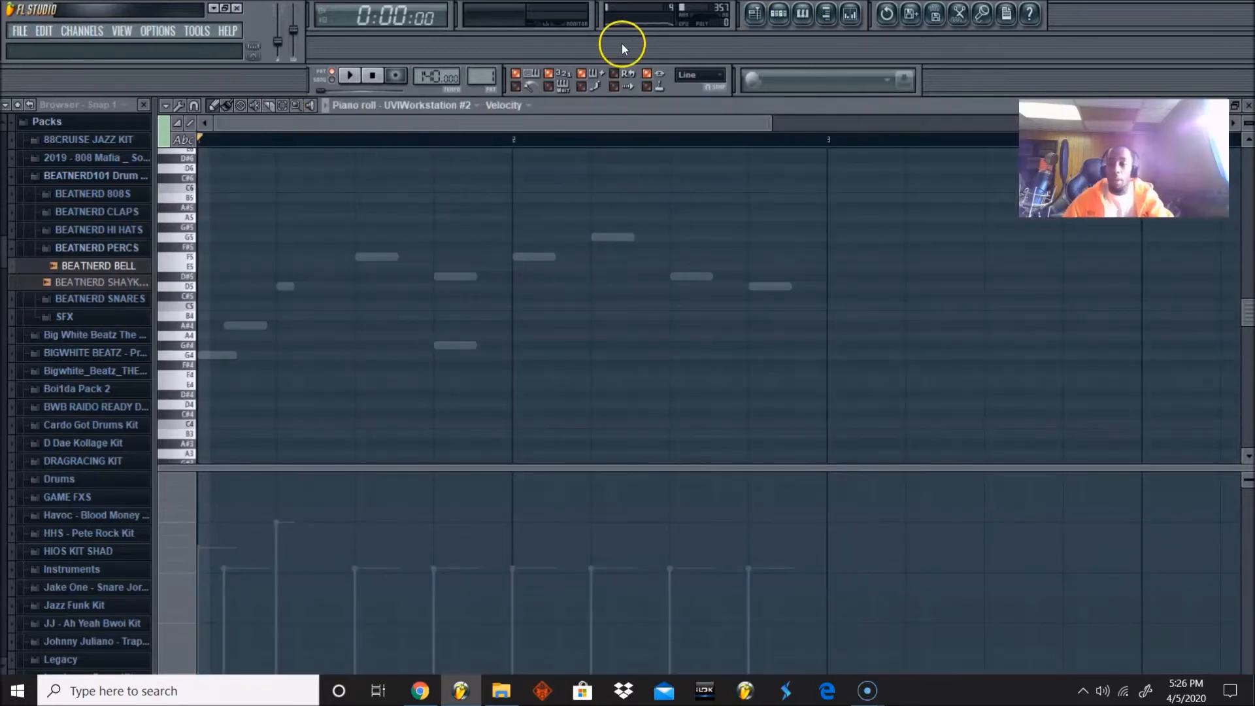
# Step: Open the plugin window of the cloned UVIWorkstation #2 channel and move it higher on the screen
pyautogui.click(779, 15)
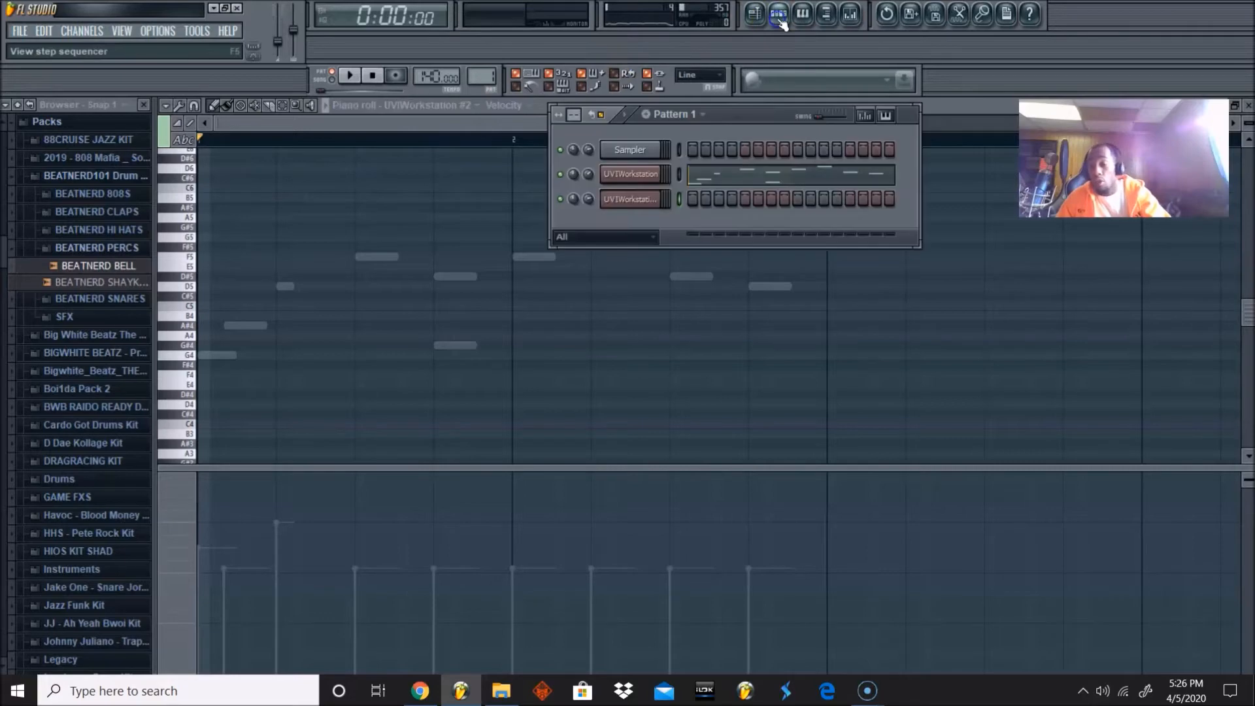
pyautogui.click(617, 206)
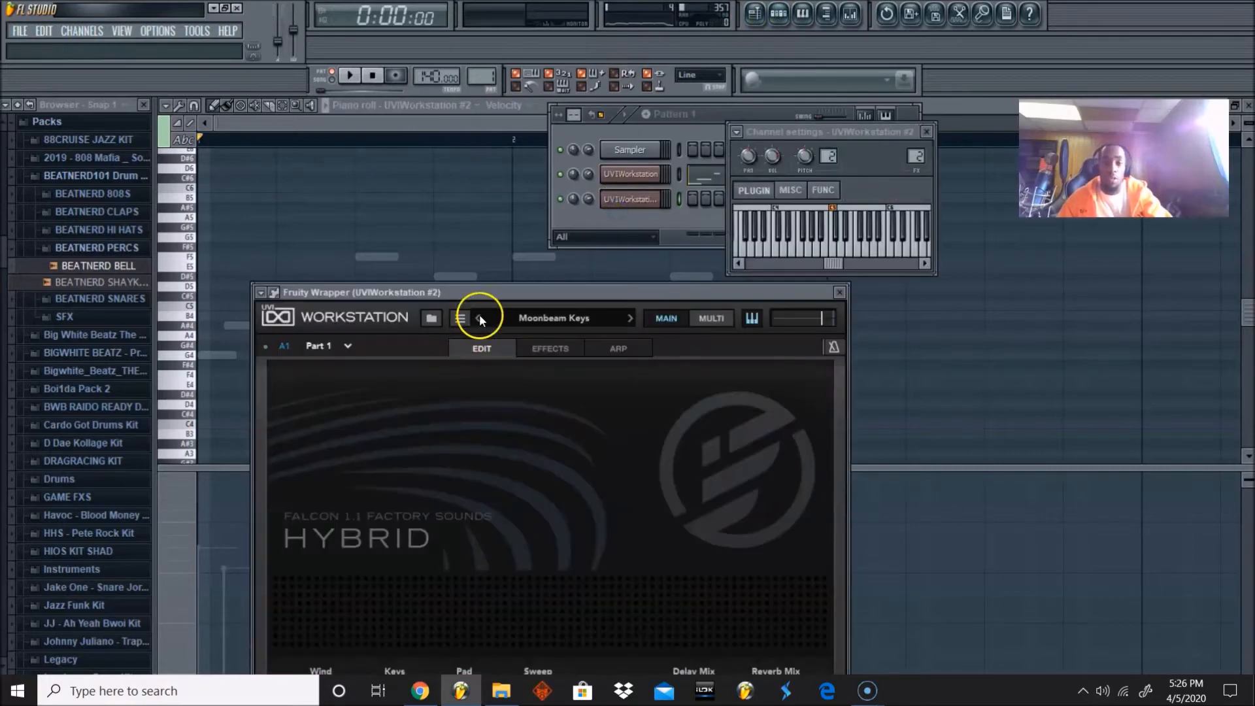
pyautogui.moveTo(482, 292); pyautogui.dragTo(516, 186)
pyautogui.click(679, 115)
pyautogui.click(43, 47)
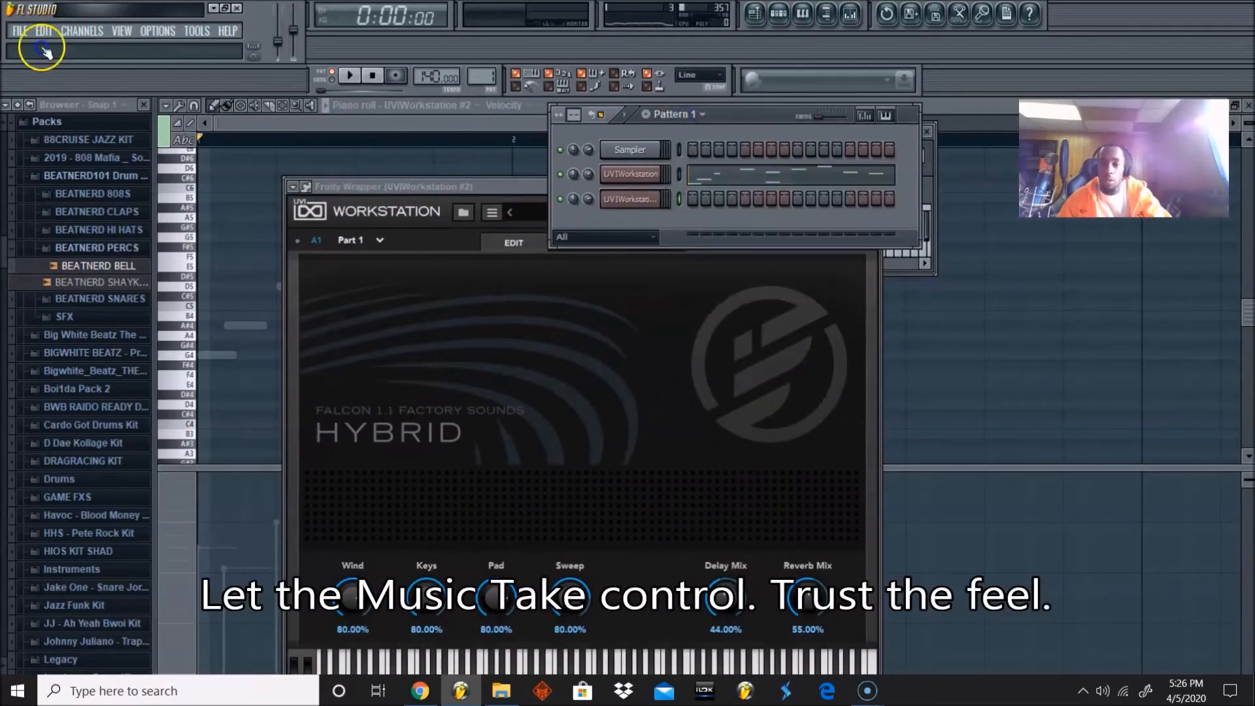
# Step: Open the piano roll of the original UVIWorkstation channel and play the two-bar melody
pyautogui.click(732, 177)
pyautogui.scroll(2, 314, 157)
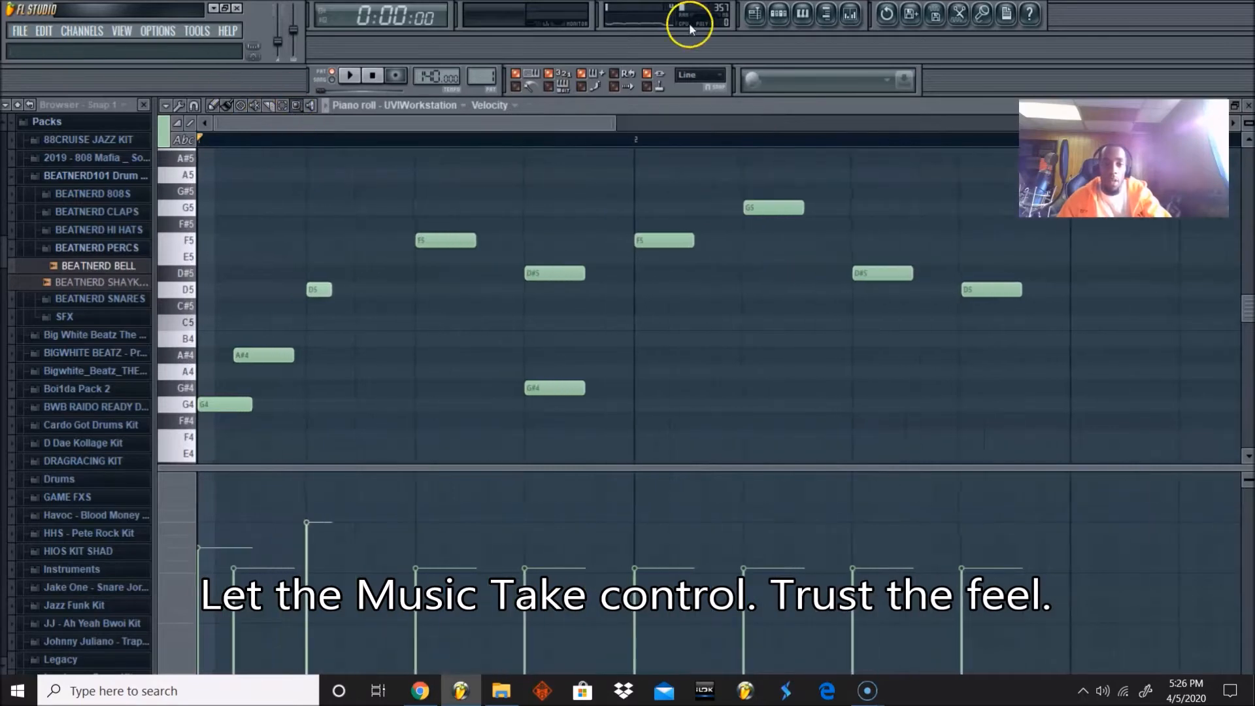
pyautogui.scroll(-3, 618, 138)
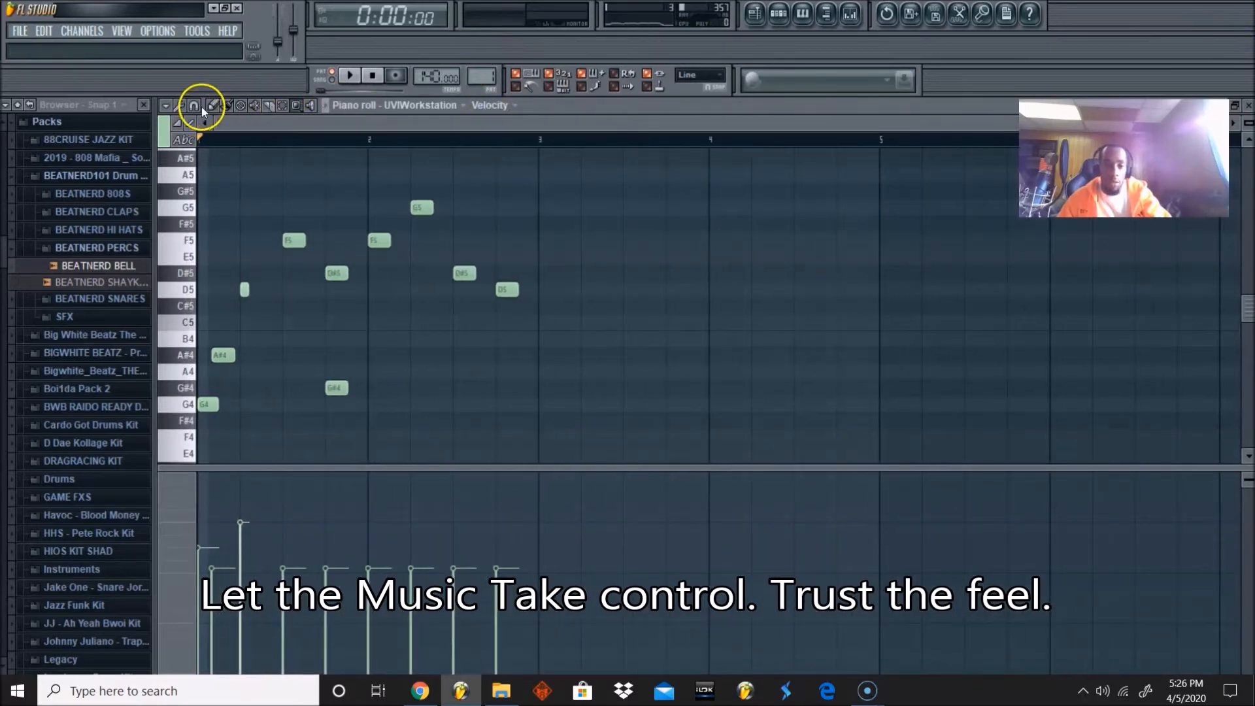
pyautogui.click(194, 105)
pyautogui.click(202, 140)
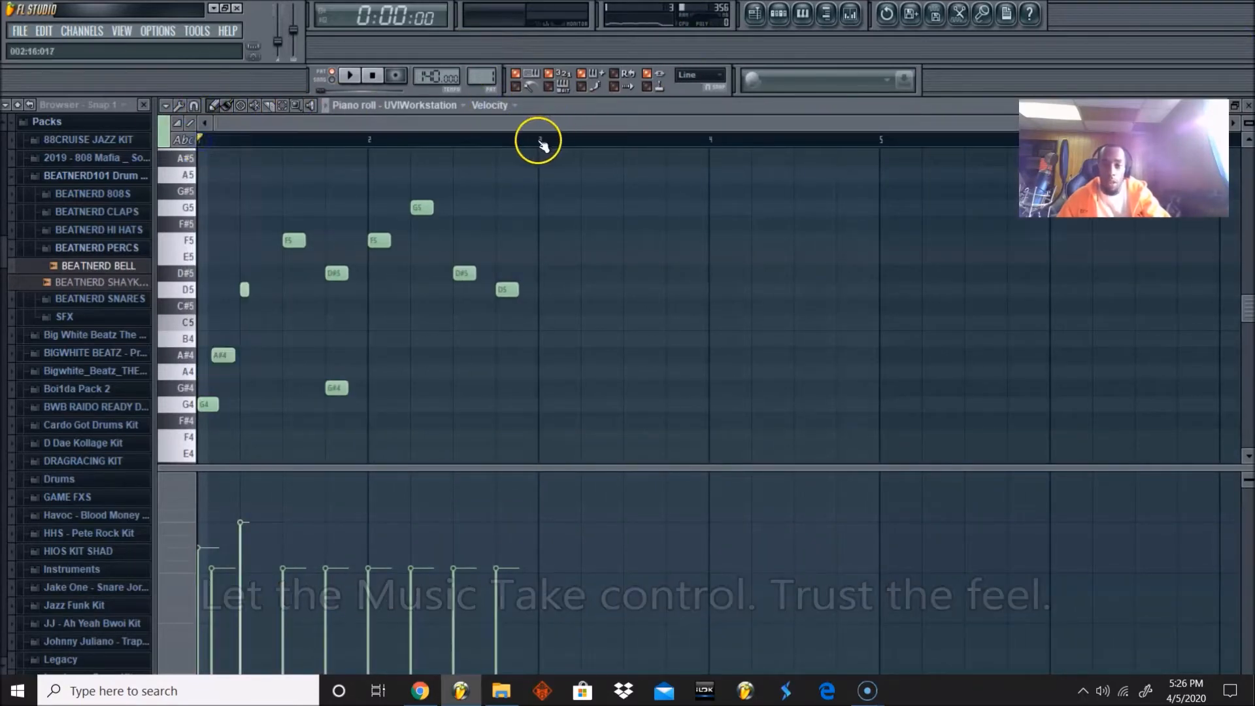
pyautogui.press('space')
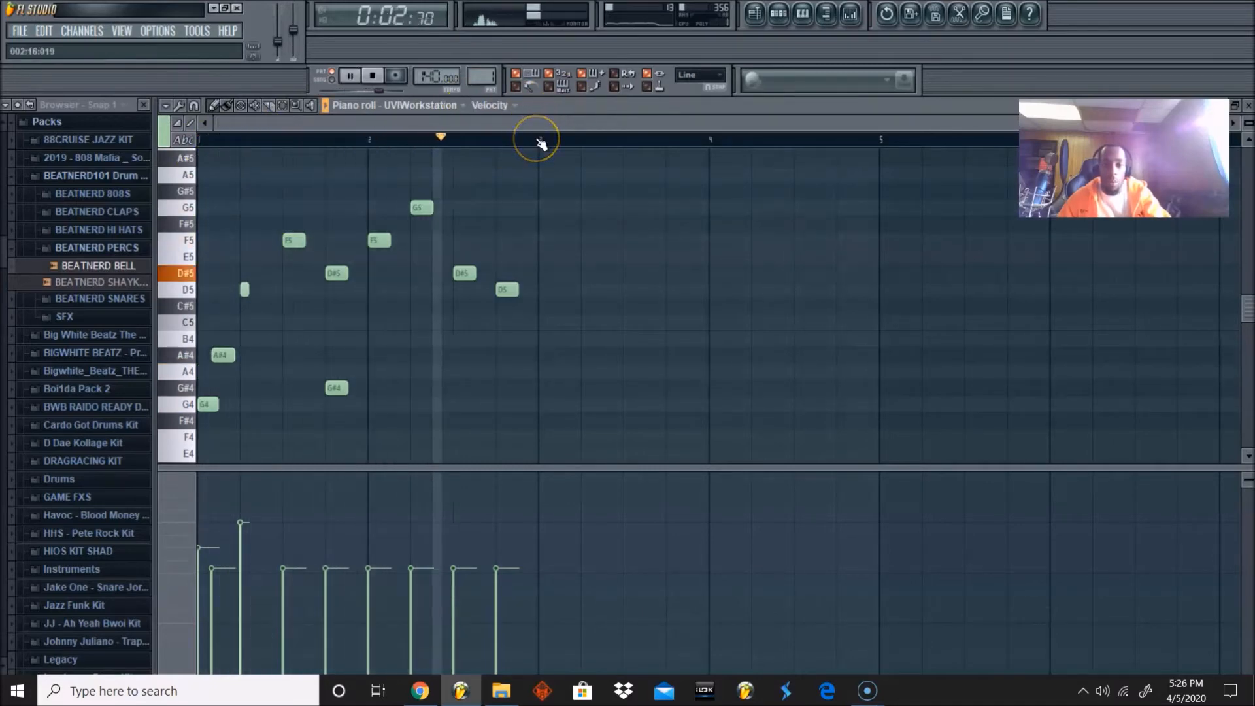
pyautogui.press('space')
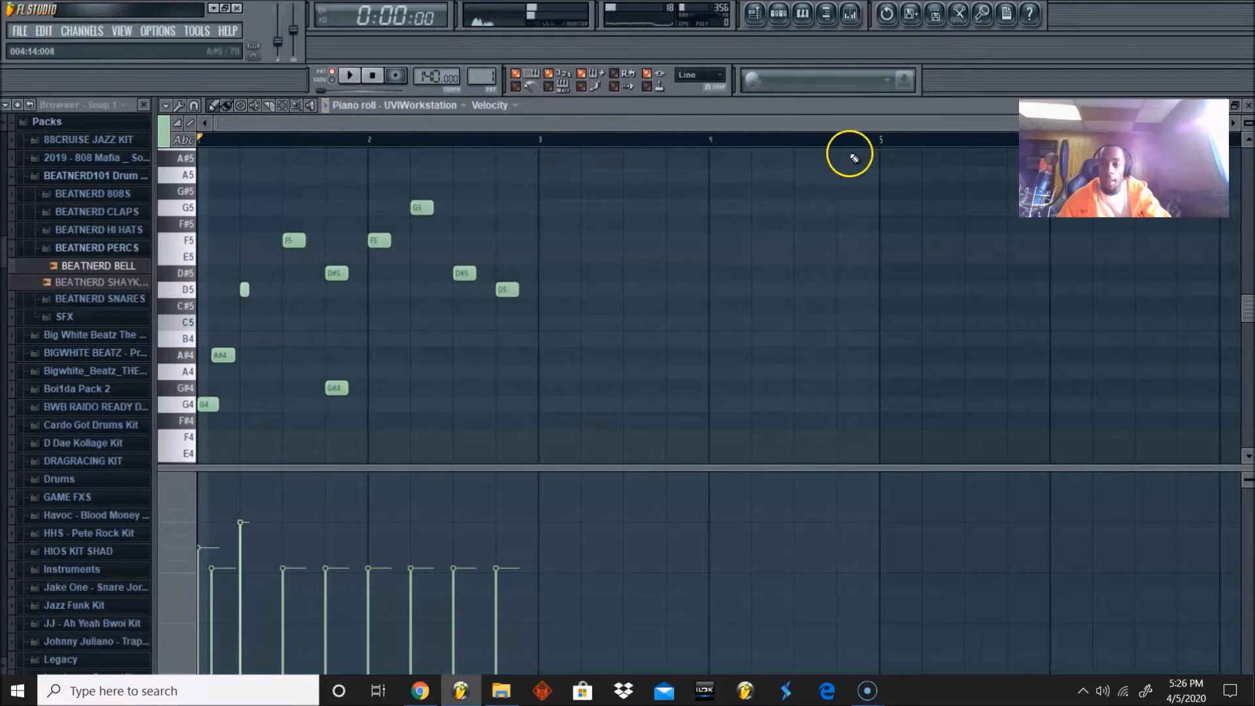
# Step: Select bars 1 and 2 of the melody, duplicate them into bars 3 and 4, and clear the selection
pyautogui.moveTo(557, 144); pyautogui.dragTo(8, 519)
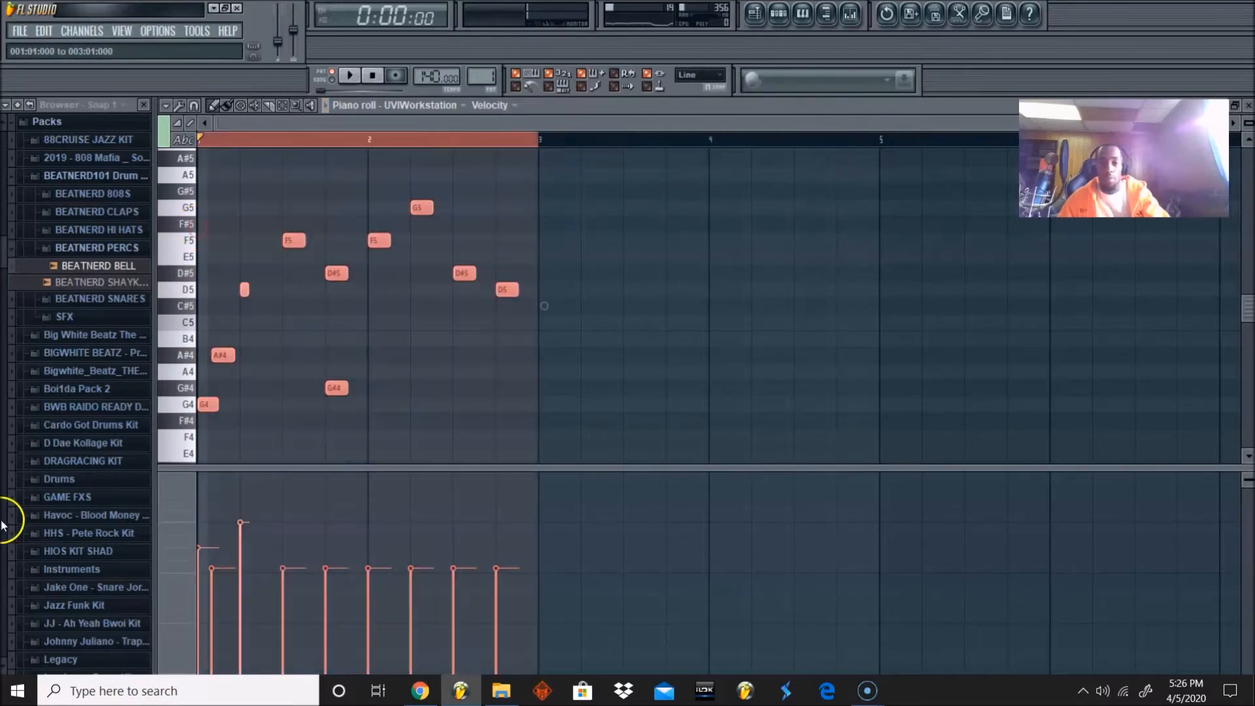
pyautogui.hotkey('ctrl', 'b')
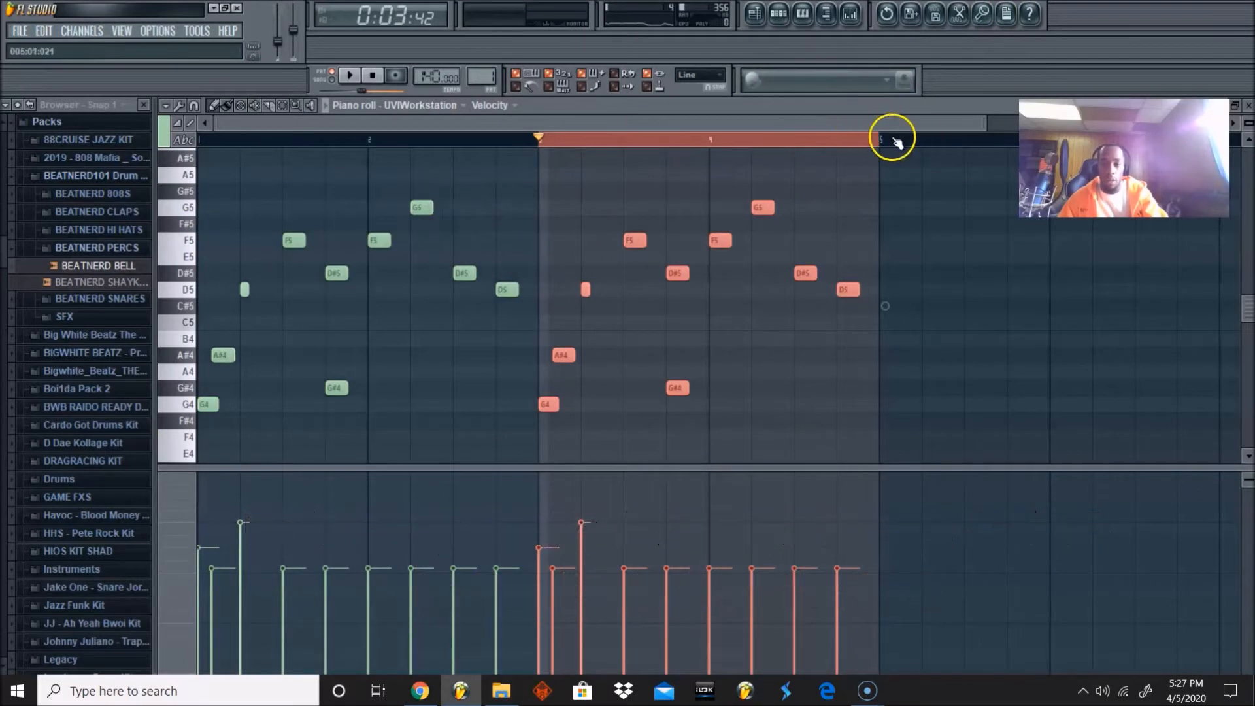
pyautogui.click(817, 172)
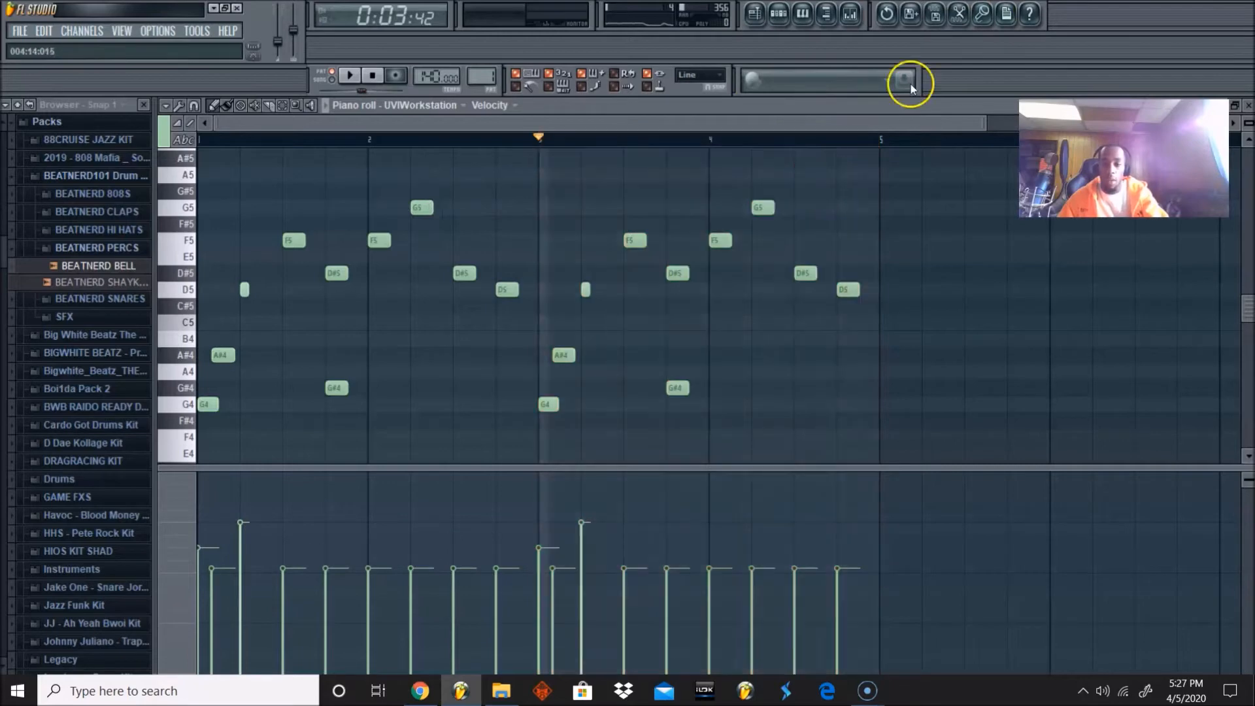
# Step: Play the four-bar melody from the start, and listen again from bar 3
pyautogui.click(779, 14)
pyautogui.click(372, 75)
pyautogui.press('space')
pyautogui.press('F6')
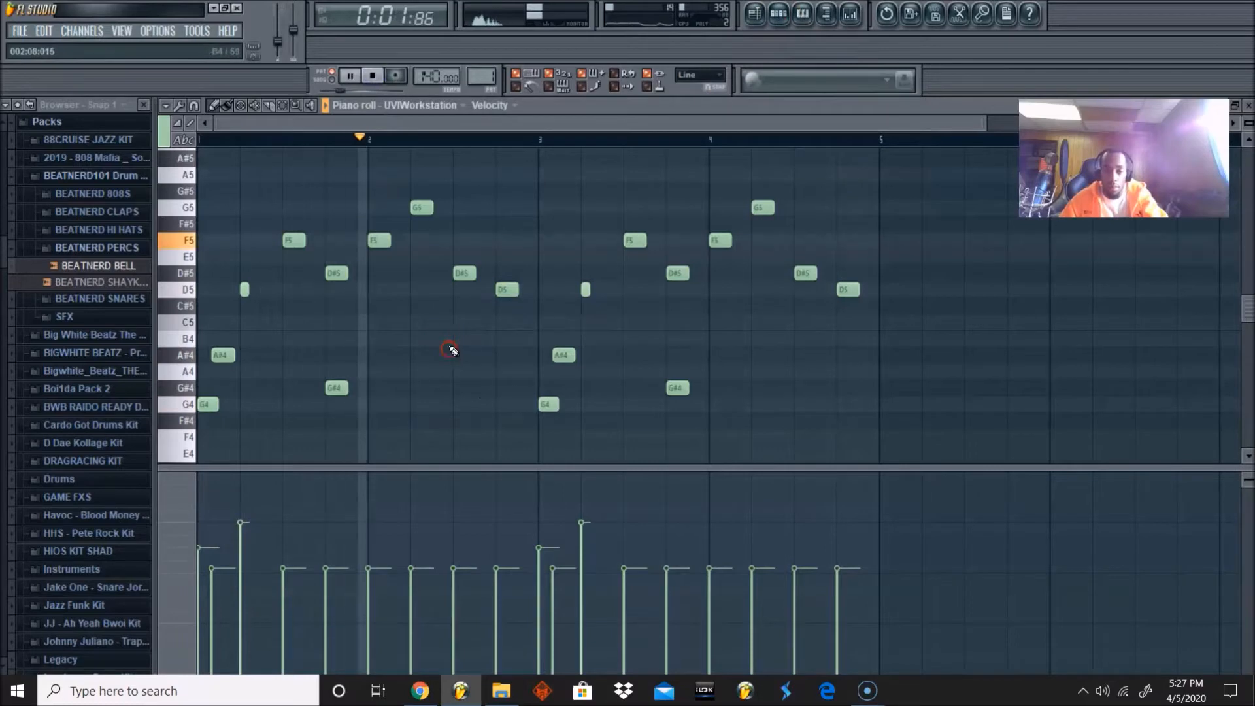
pyautogui.press('space')
pyautogui.press('space')
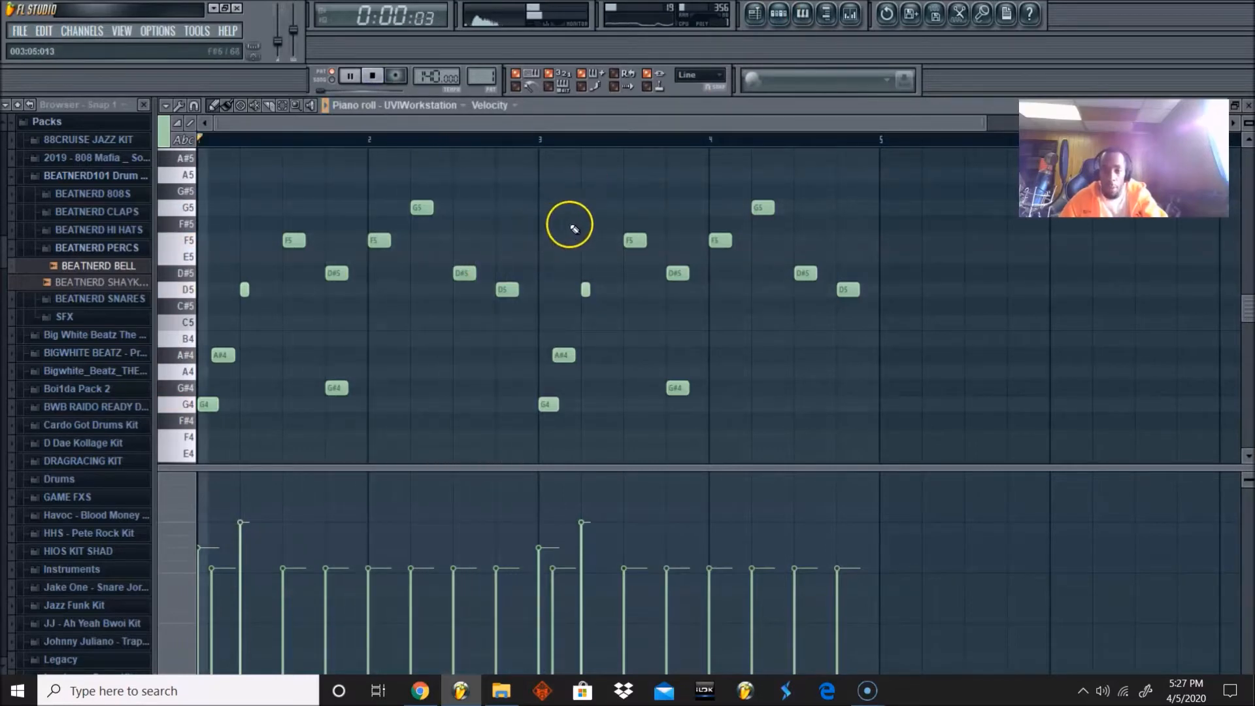
pyautogui.click(535, 136)
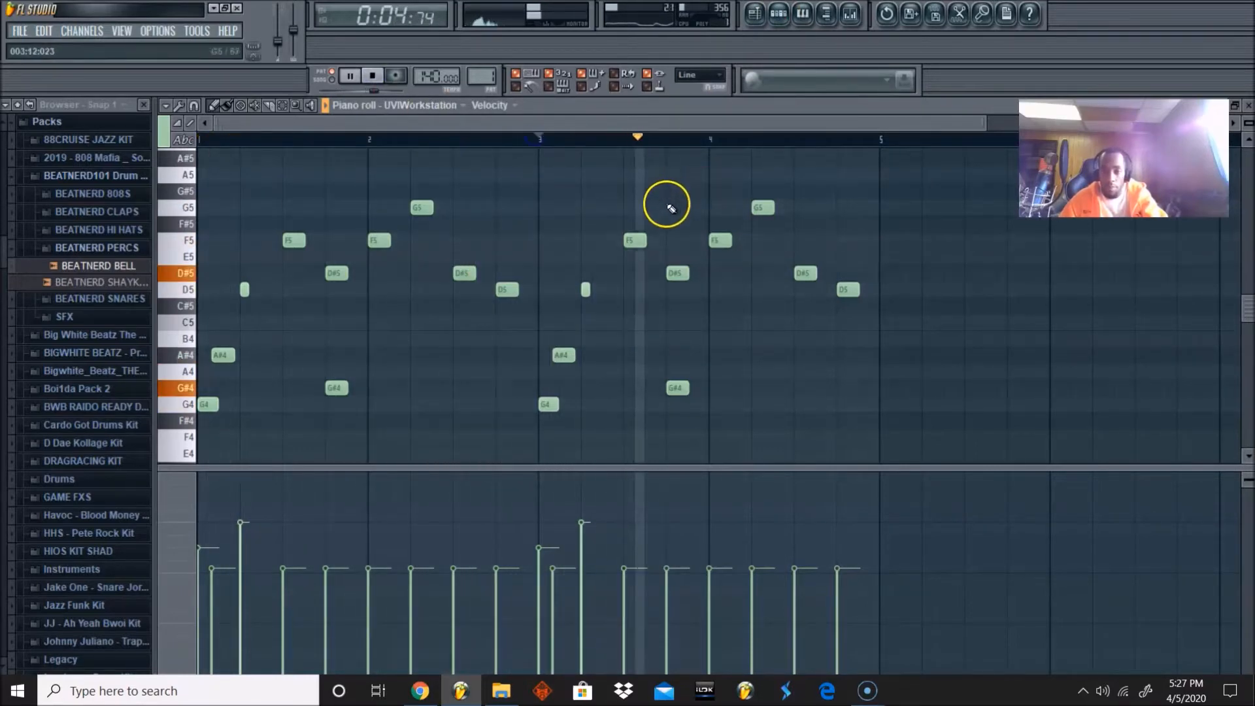
pyautogui.press('space')
# Step: Add an F4 note on beat 3 and a G#5 note on beat 4 of bar 4, and play the pattern
pyautogui.click(802, 404)
pyautogui.moveTo(797, 406); pyautogui.dragTo(793, 441)
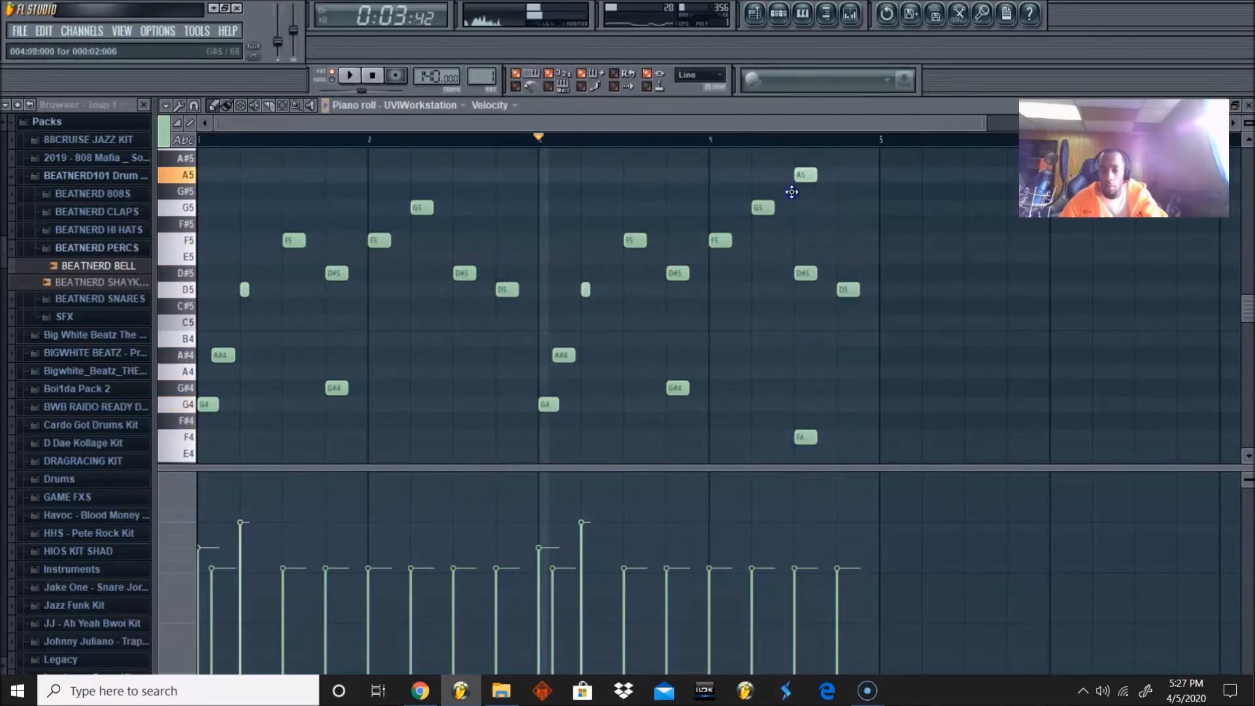
pyautogui.moveTo(798, 188); pyautogui.dragTo(841, 191)
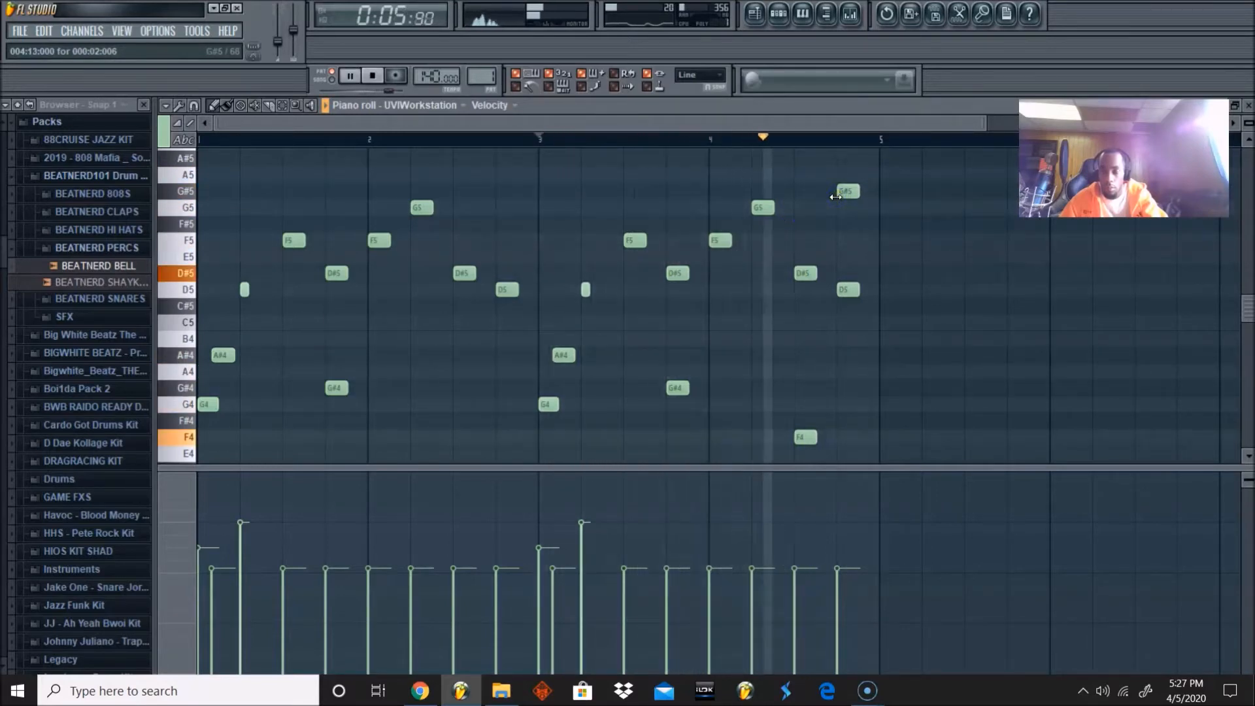
pyautogui.click(842, 197)
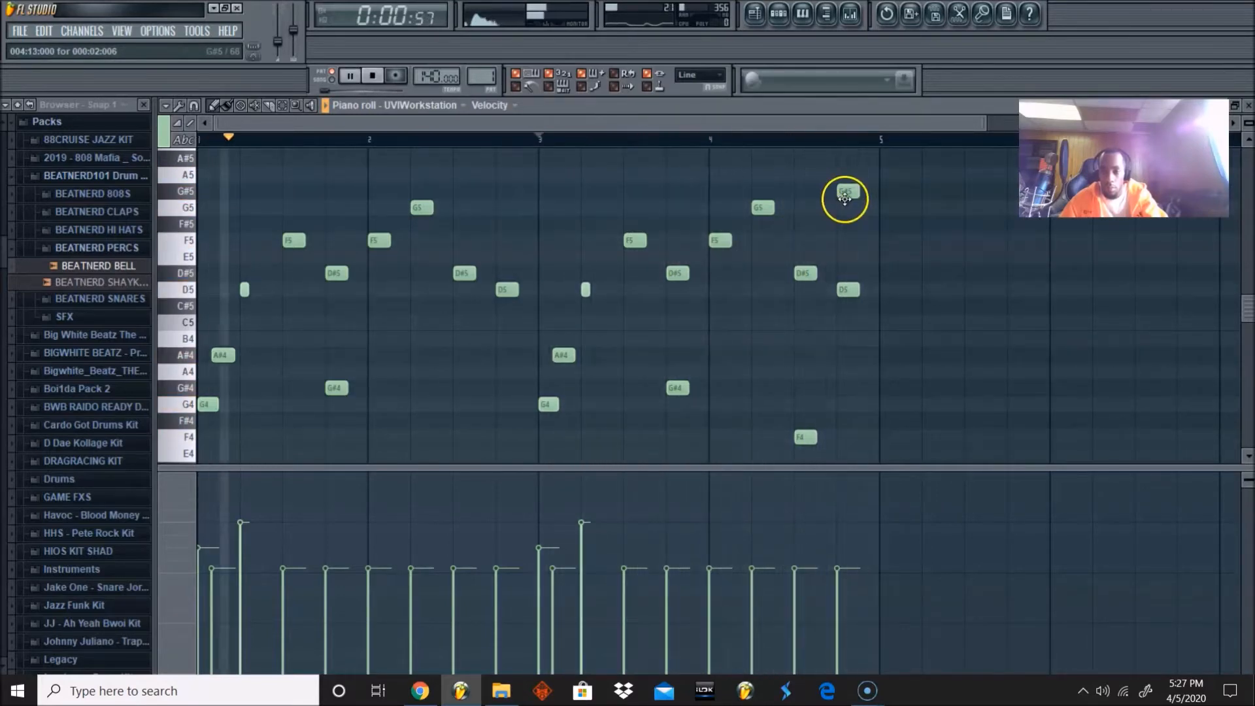
# Step: Open the piano roll of the UVIWorkstation #2 channel and add G5 on beat 1 and C5 on beat 2 of bar 1
pyautogui.click(754, 14)
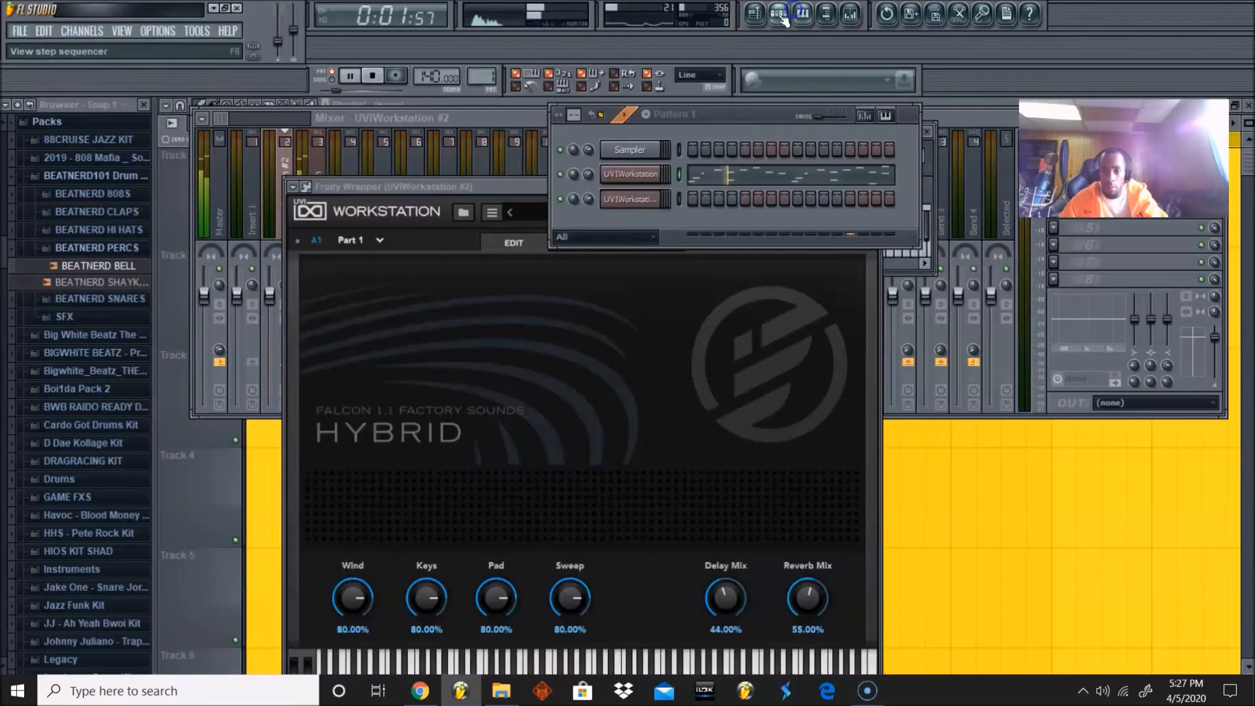
pyautogui.rightClick(656, 195)
pyautogui.click(664, 200)
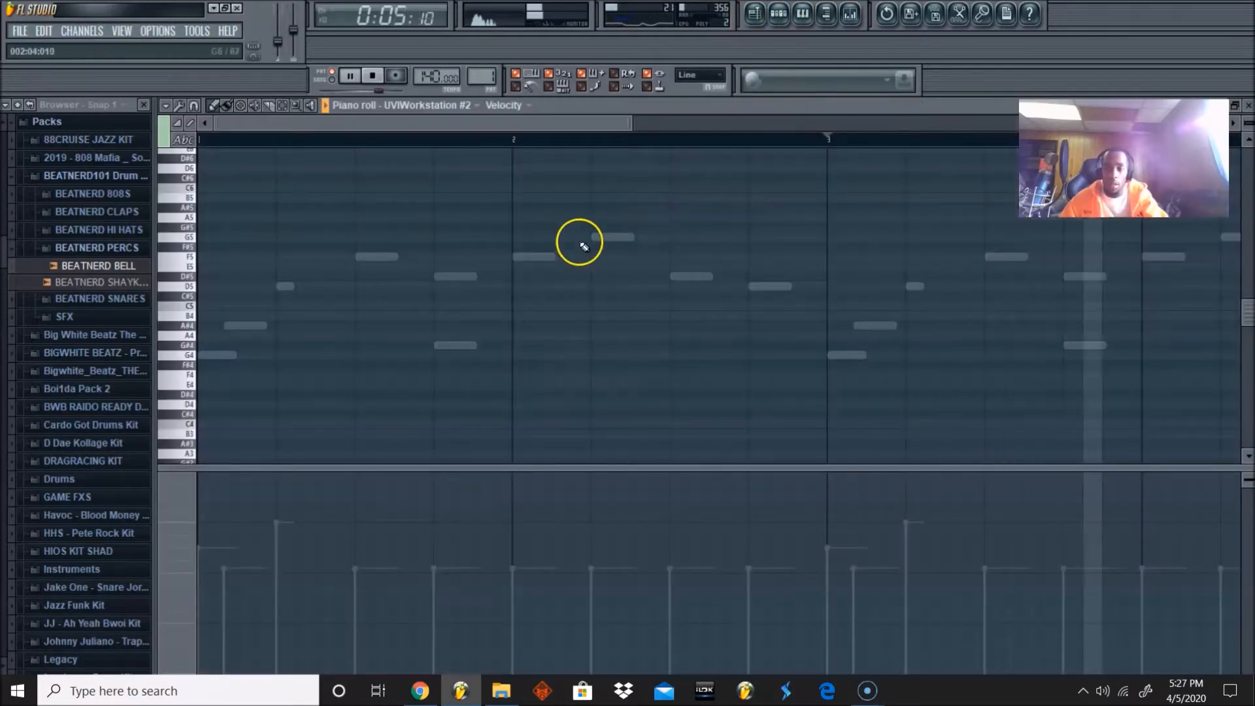
pyautogui.press('space')
pyautogui.click(233, 235)
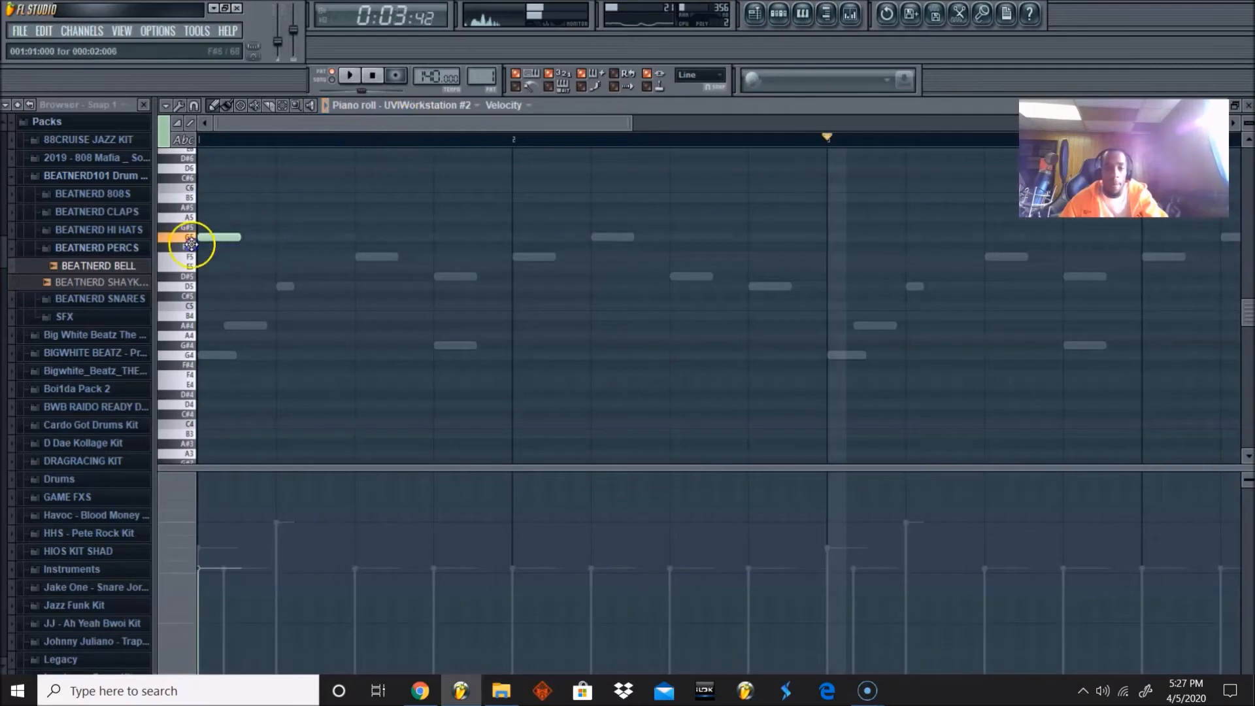
pyautogui.scroll(2, 262, 353)
pyautogui.click(263, 364)
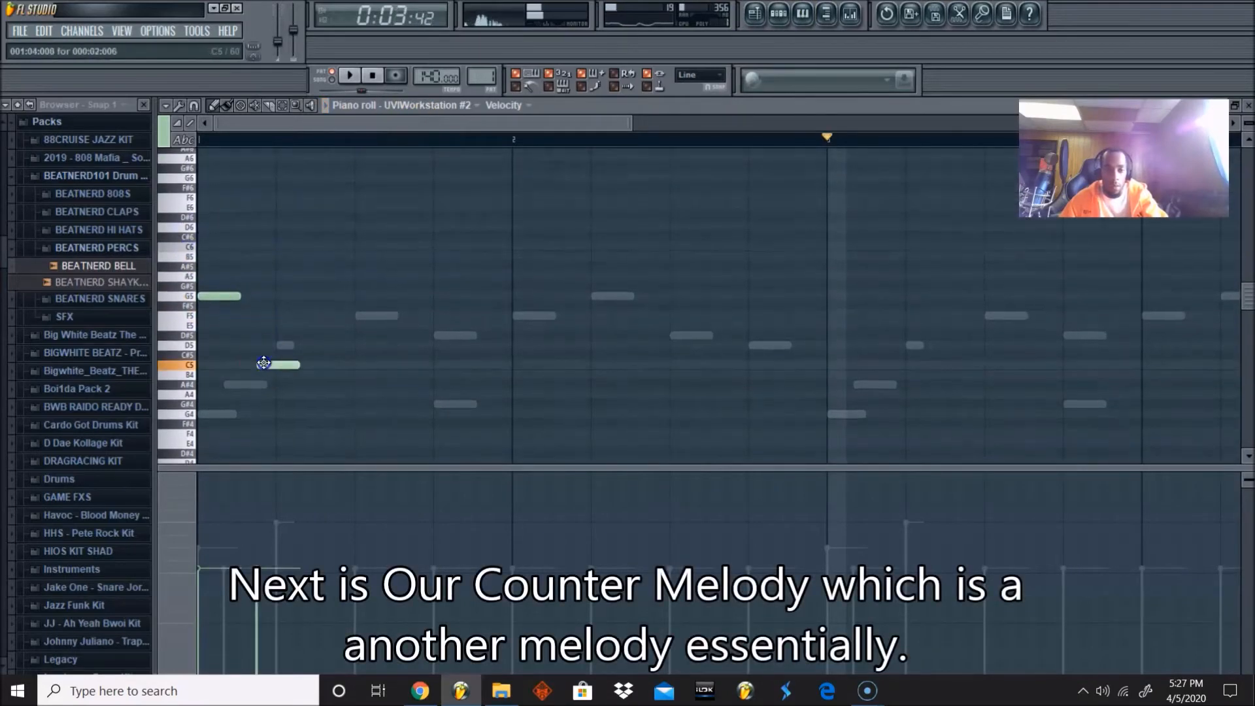
# Step: Play the two counter-melody notes from the start and raise them an octave to G6 and C6
pyautogui.click(382, 80)
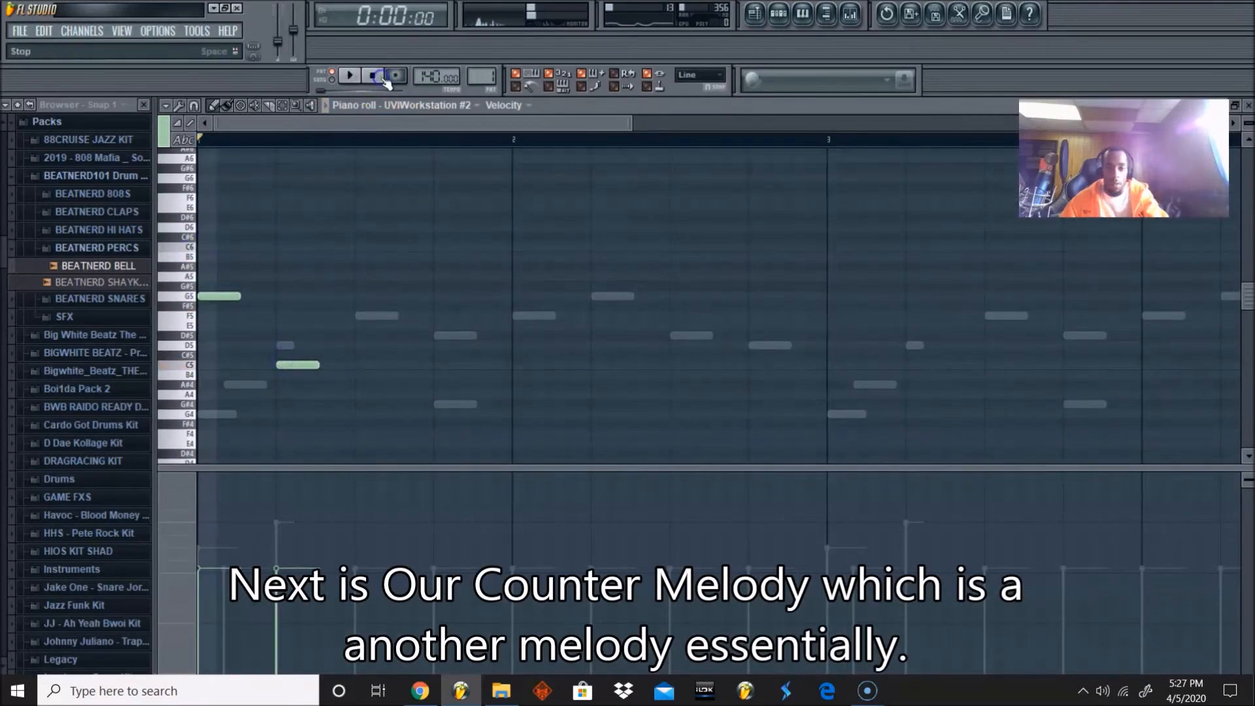
pyautogui.press('space')
pyautogui.press('space')
pyautogui.press('space')
# Step: Add D6 on beat 3 and E6 on beat 4 of bar 1, listening between placements
pyautogui.click(357, 279)
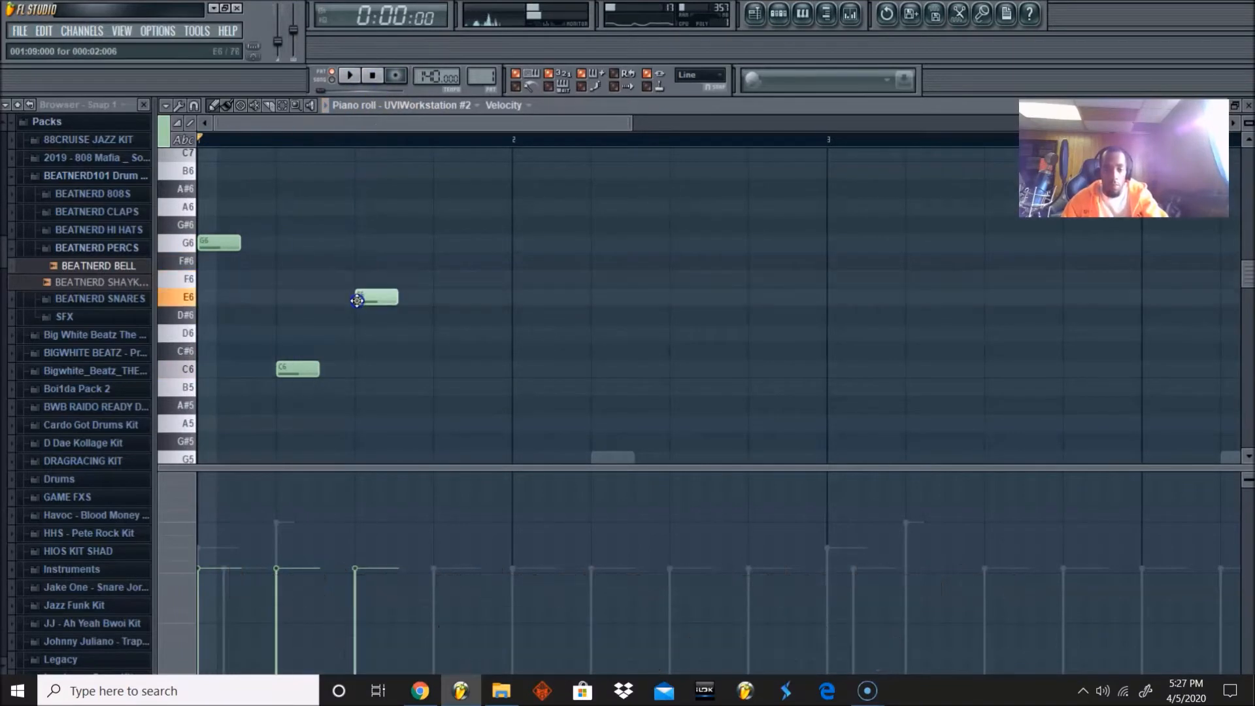
pyautogui.press('space')
pyautogui.click(375, 333)
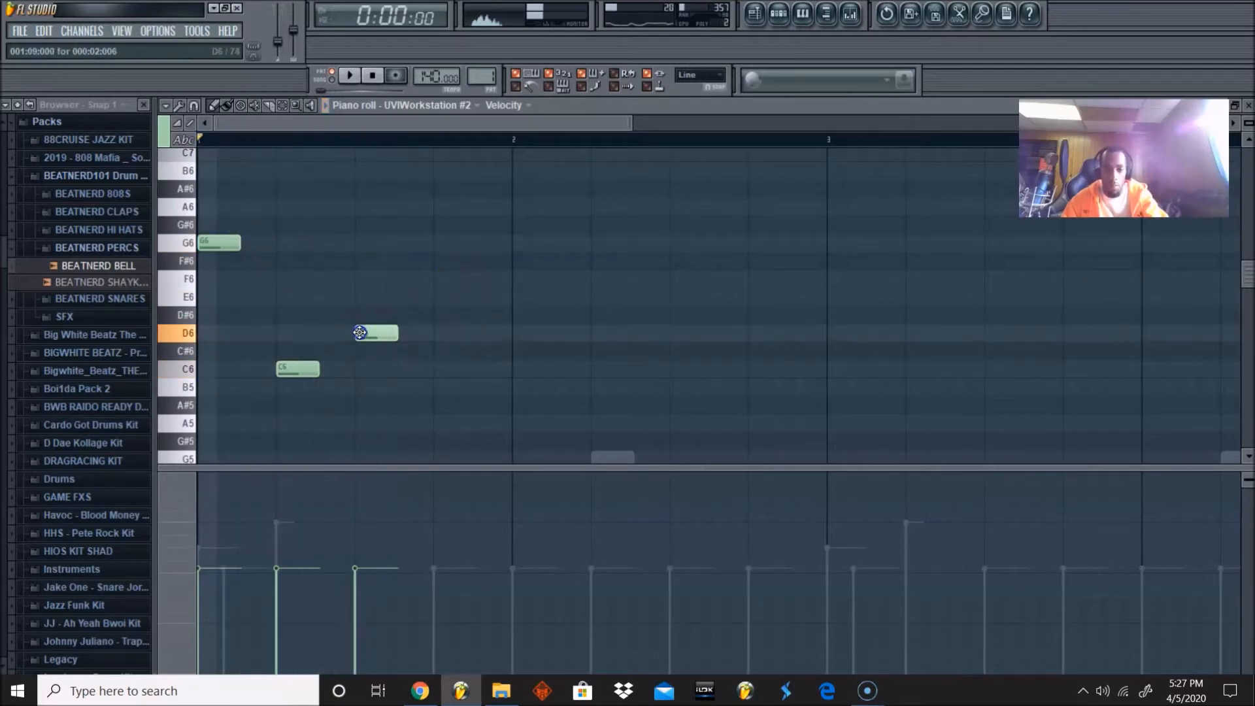
pyautogui.click(432, 296)
pyautogui.press('space')
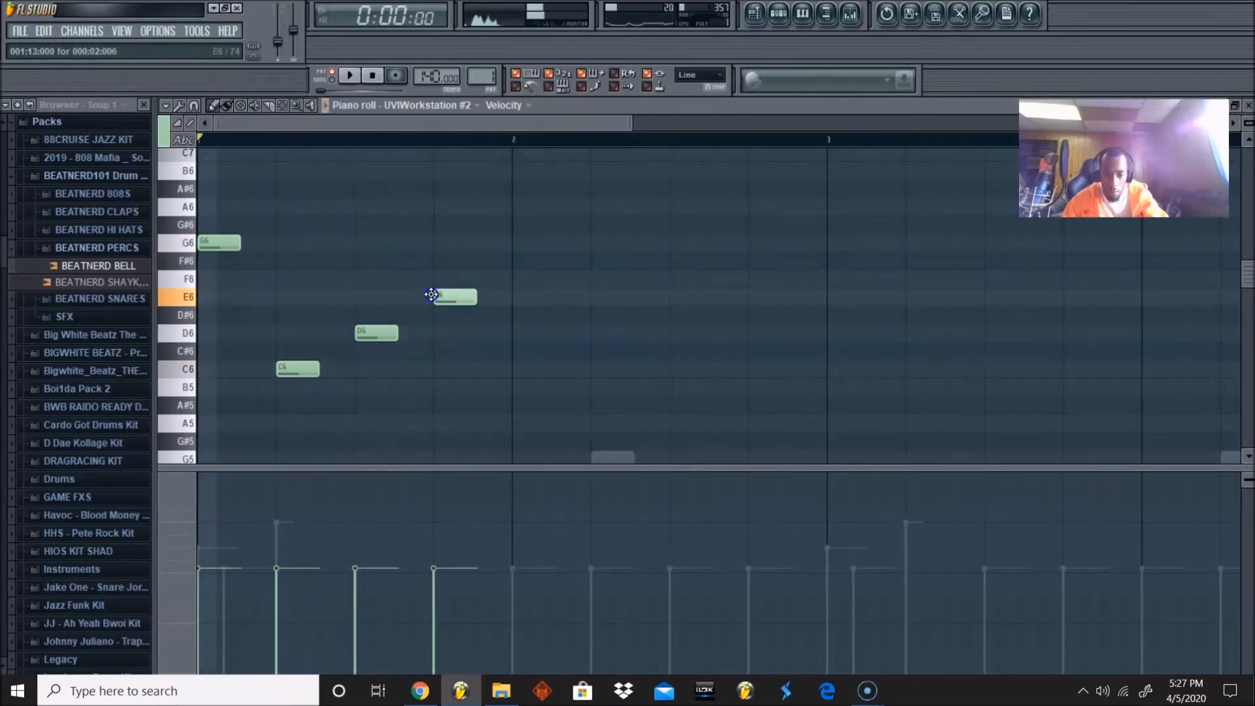
pyautogui.press('space')
# Step: Try other pitches on beats 3 and 4 of bar 1, and undo back to D6 followed by D#6
pyautogui.moveTo(369, 332); pyautogui.dragTo(371, 315)
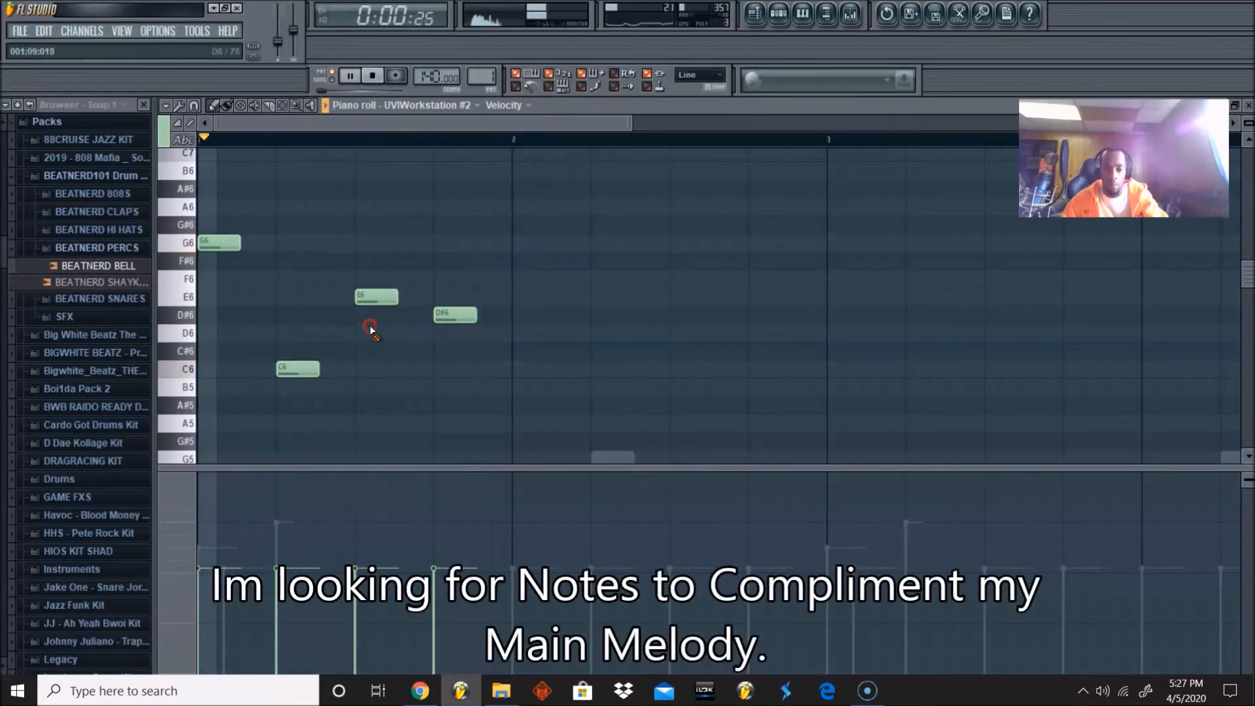
pyautogui.moveTo(455, 315); pyautogui.dragTo(451, 334)
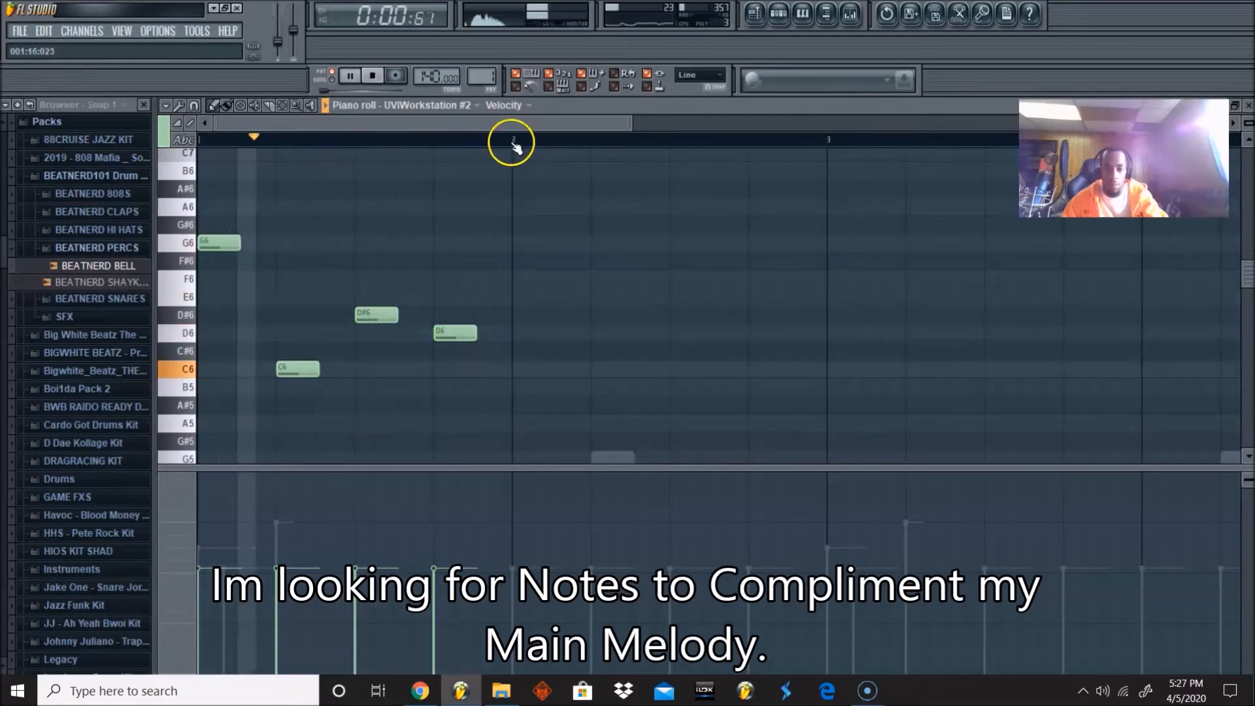
pyautogui.press('space')
pyautogui.hotkey('ctrl', 'alt', 'z')
pyautogui.hotkey('ctrl', 'alt', 'z')
pyautogui.hotkey('ctrl', 'alt', 'z')
pyautogui.hotkey('ctrl', 'alt', 'z')
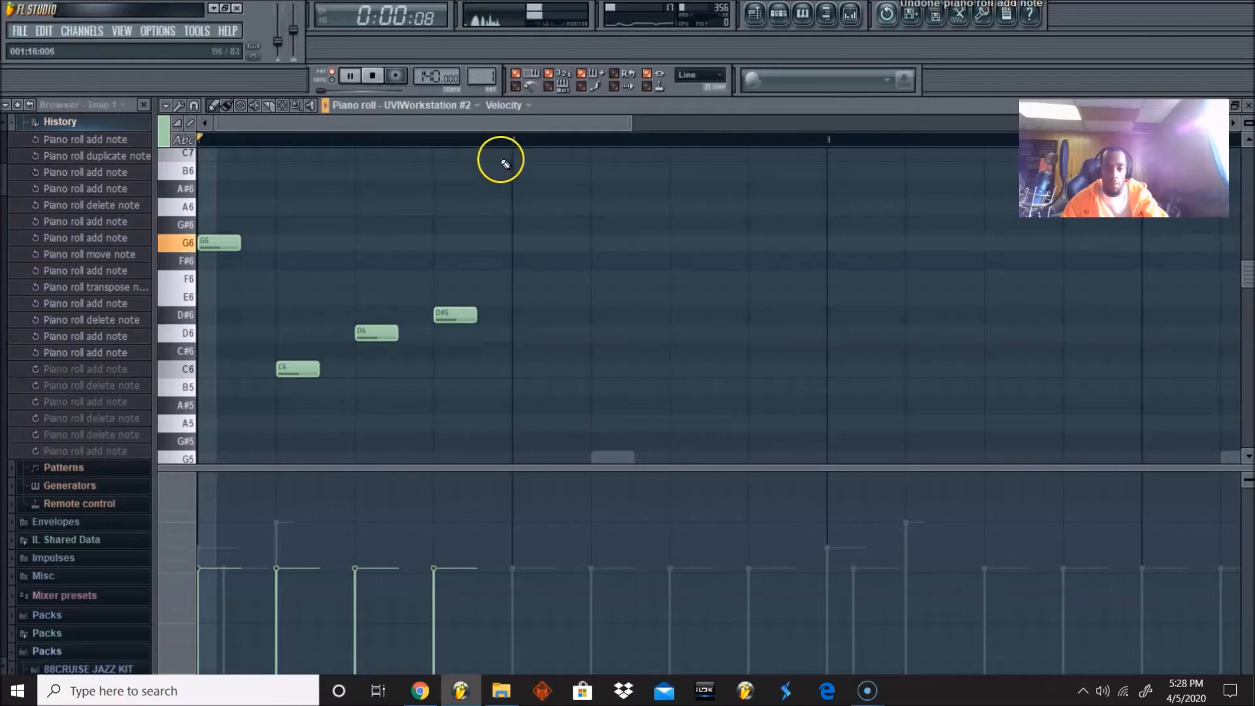
# Step: Duplicate the bar 1 notes into bar 2 and change the first three copied notes to D#6, D6 and C6
pyautogui.hotkey('ctrl', 'a')
pyautogui.hotkey('ctrl', 'b')
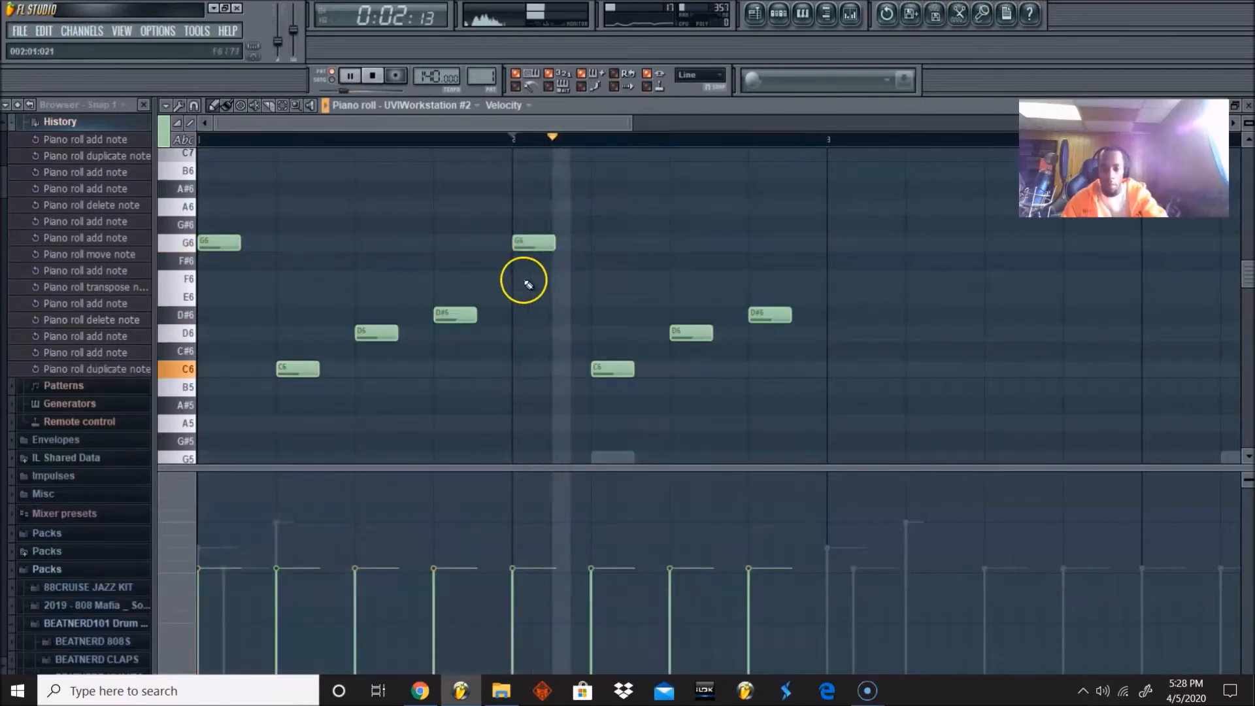
pyautogui.moveTo(530, 246); pyautogui.dragTo(508, 355)
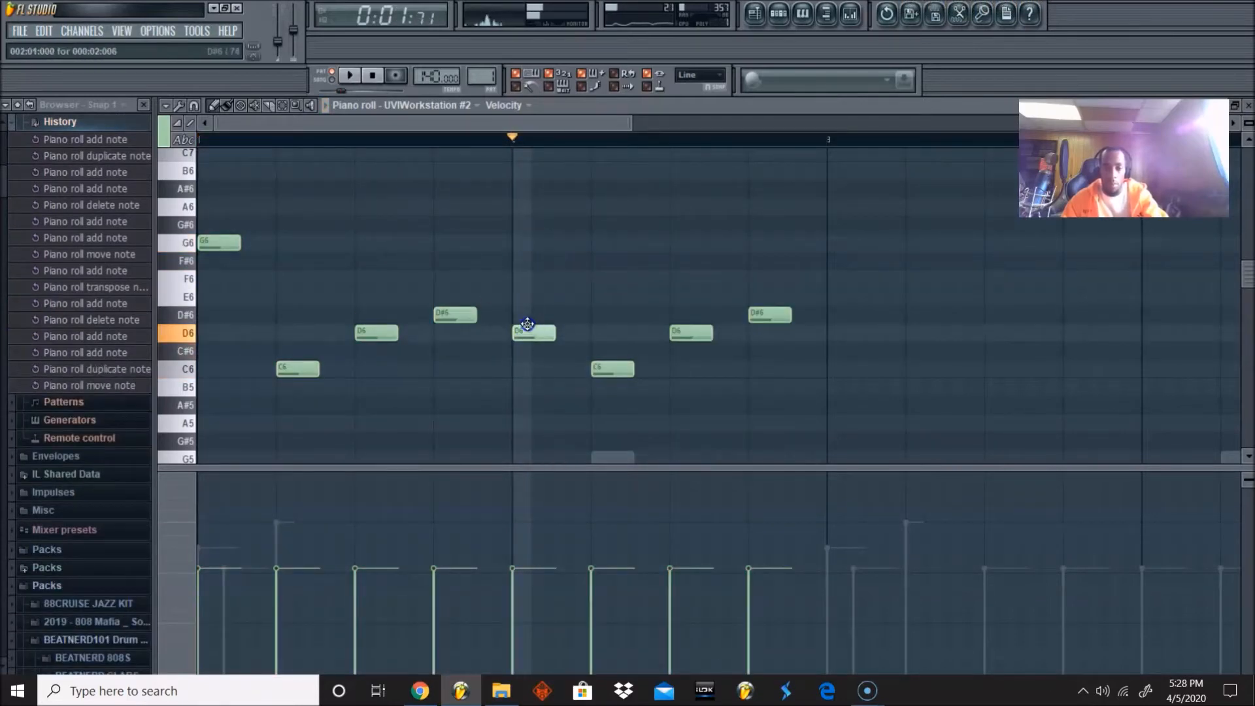
pyautogui.click(596, 334)
pyautogui.rightClick(603, 368)
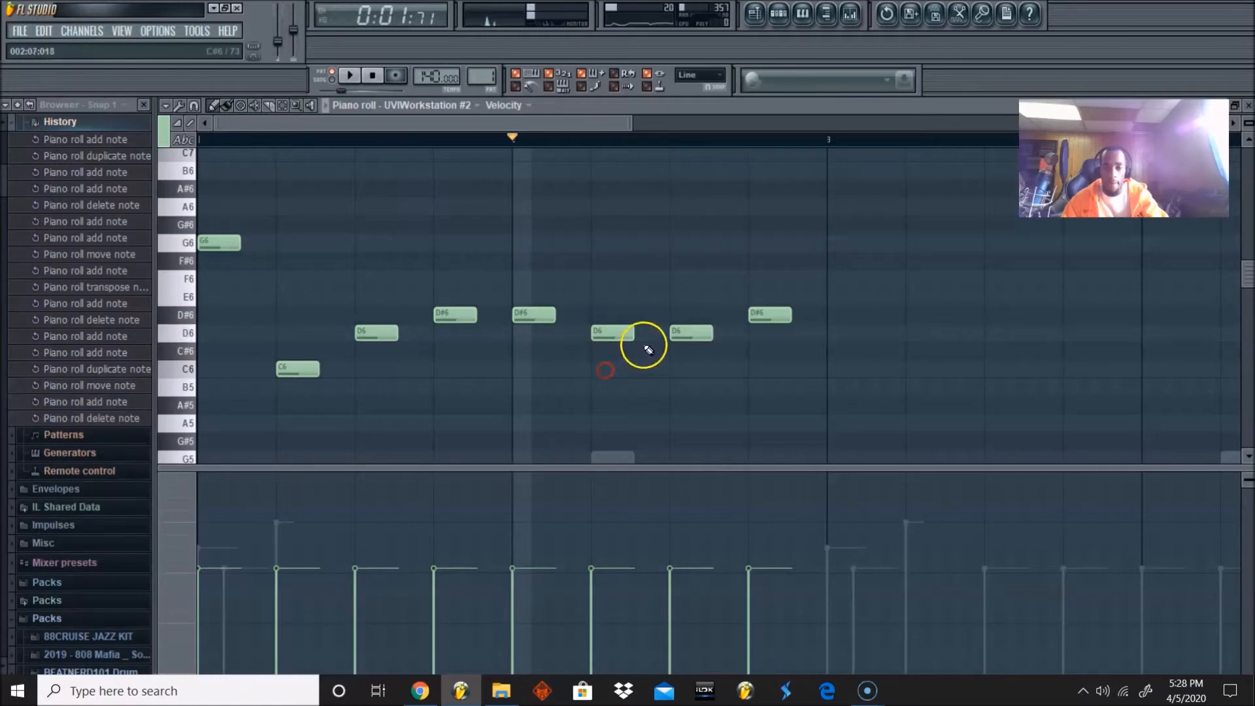
pyautogui.rightClick(680, 334)
pyautogui.click(686, 388)
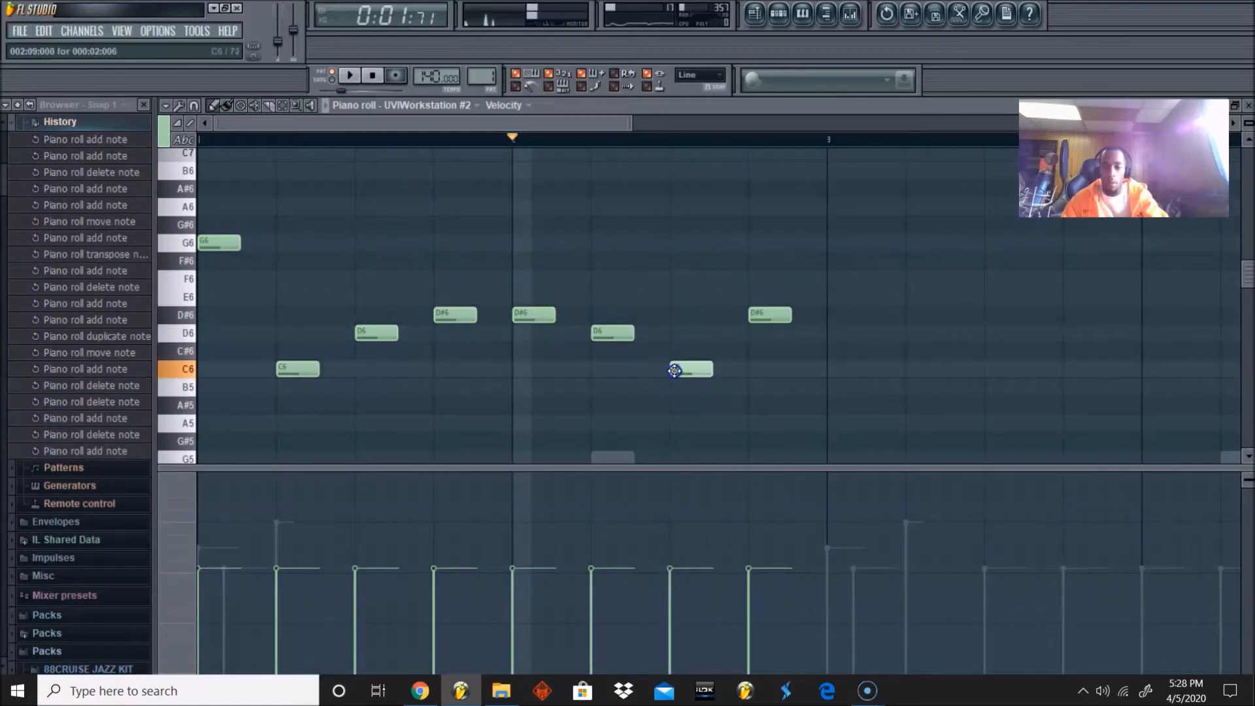
# Step: Replace the D#6 on beat 4 of bar 2 with a slightly later G6, add G#6 on beat 3, and play back
pyautogui.rightClick(762, 315)
pyautogui.click(752, 259)
pyautogui.press('space')
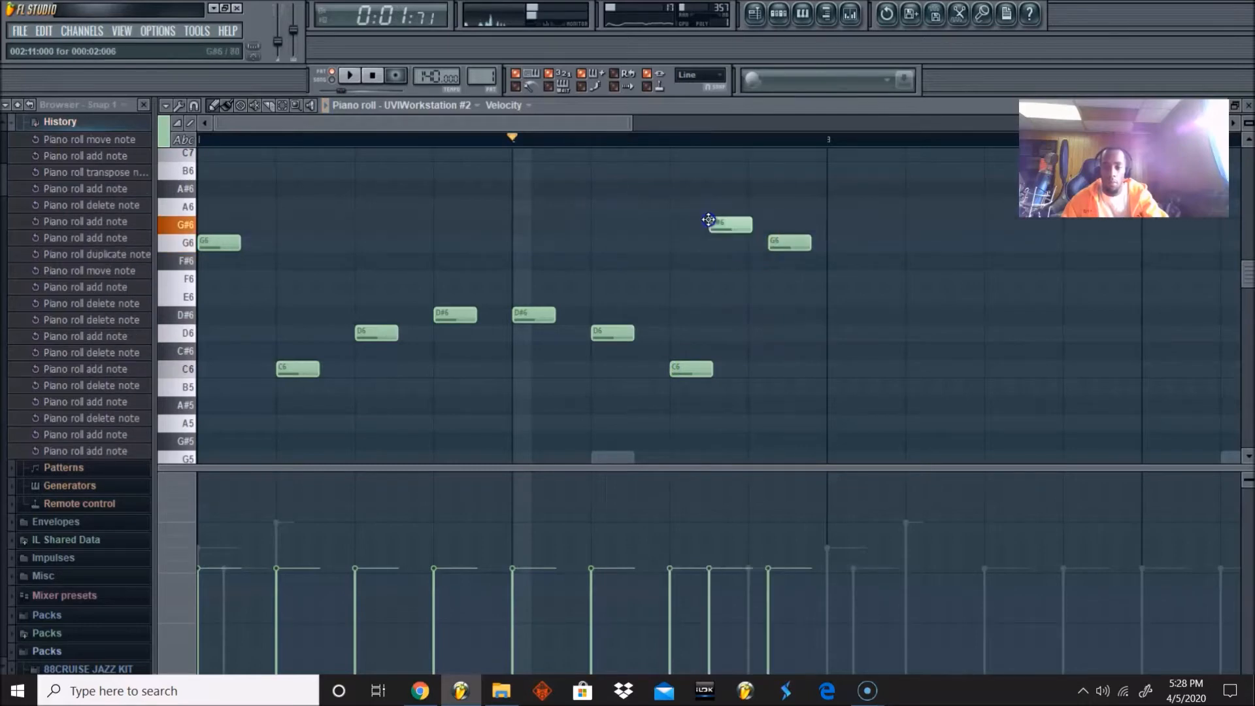
pyautogui.moveTo(683, 231); pyautogui.dragTo(664, 232)
pyautogui.press('space')
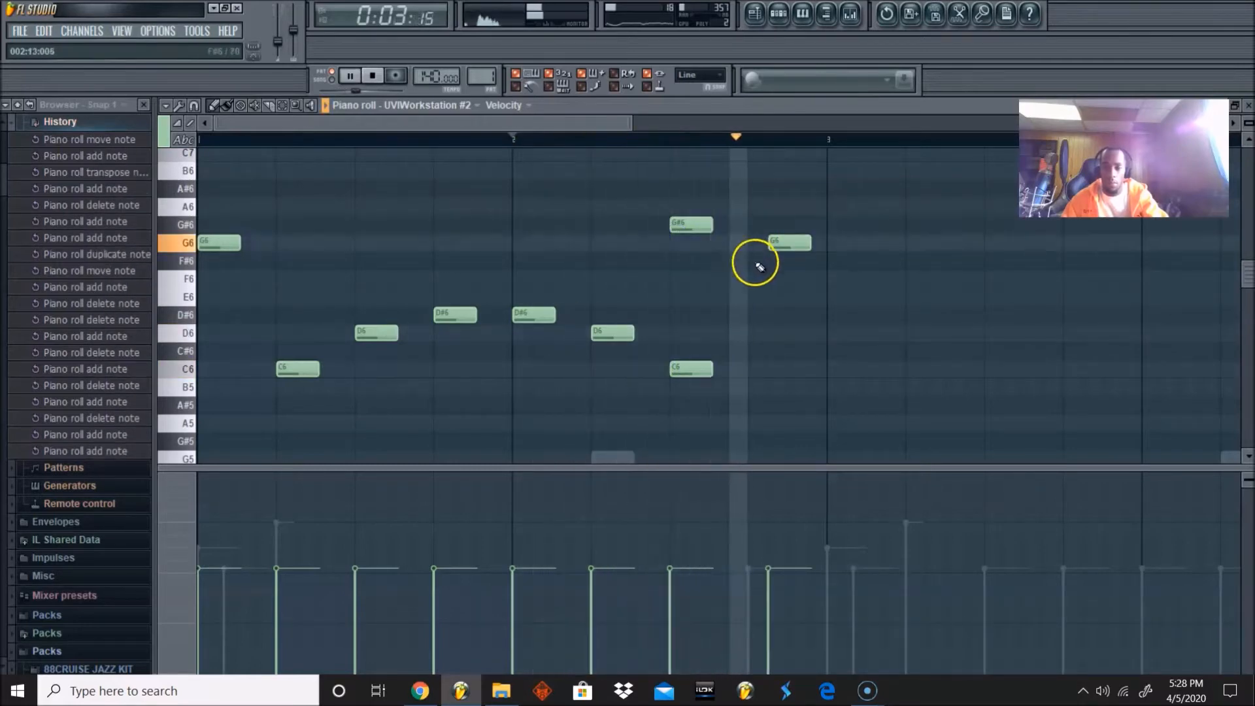
# Step: Delete the G#6 on beat 3 and the late G6 in bar 2, and add a G#6 on beat 4
pyautogui.rightClick(697, 224)
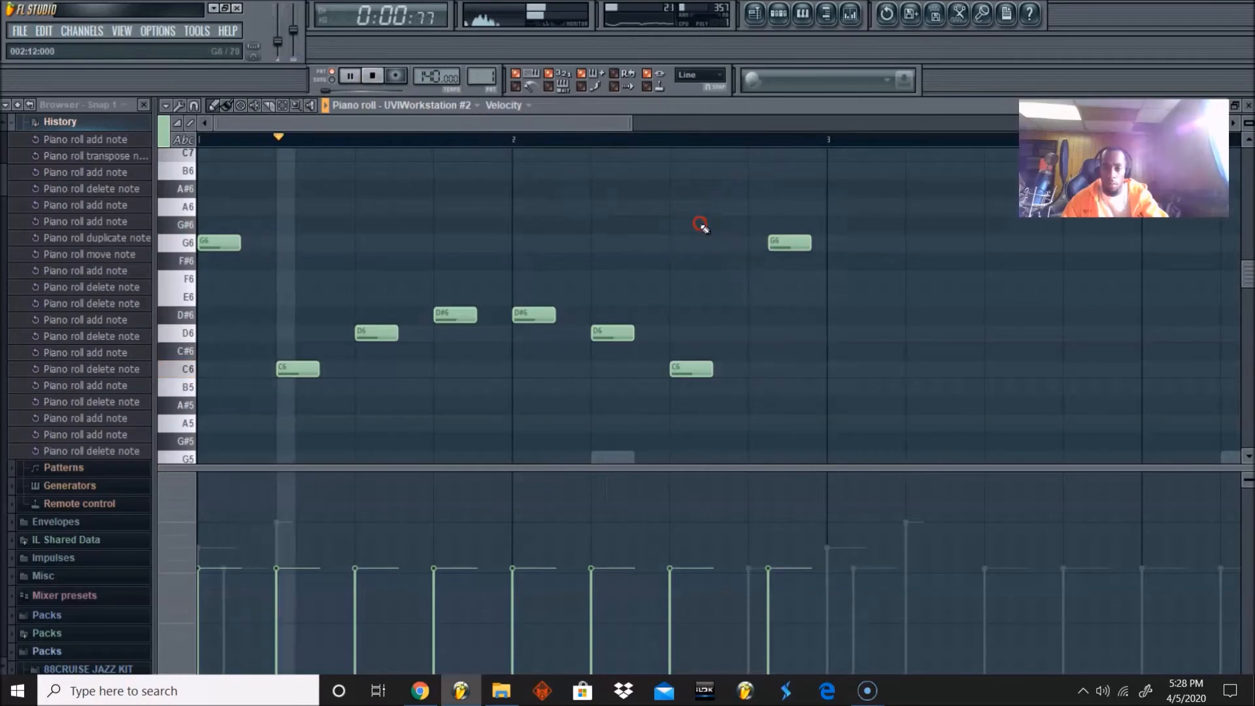
pyautogui.rightClick(777, 239)
pyautogui.click(764, 229)
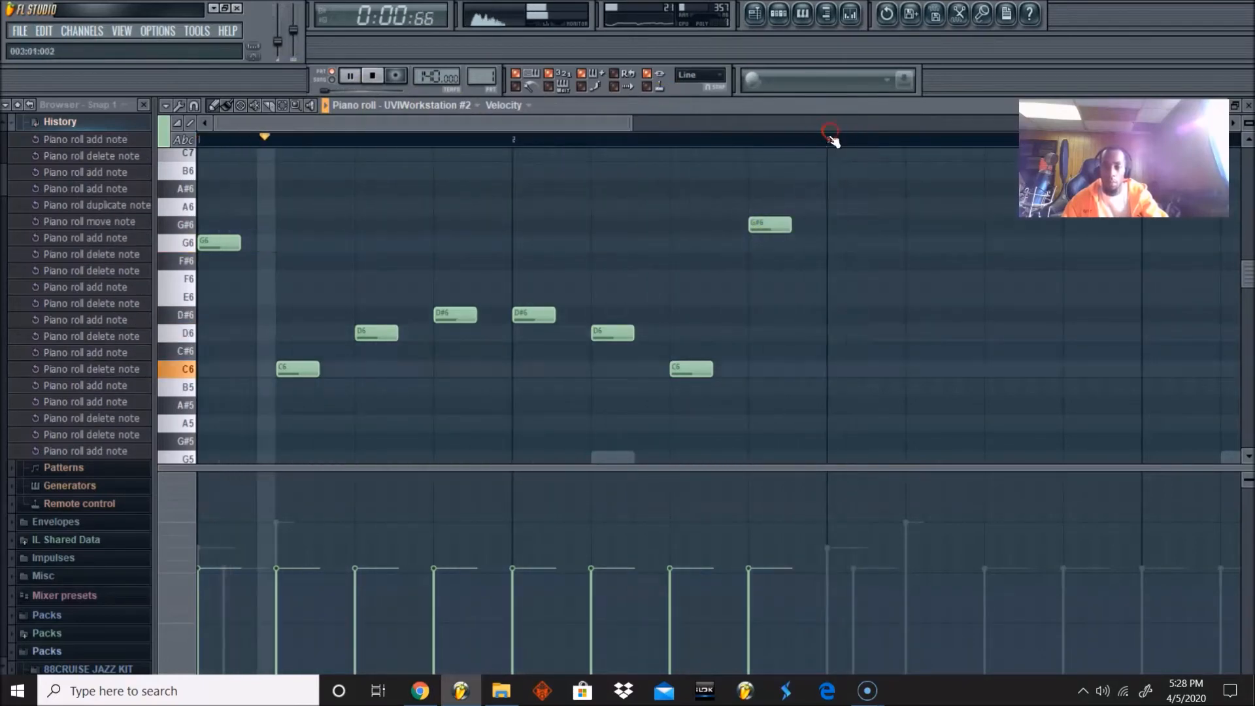
# Step: Duplicate the two-bar counter melody into bars 3 and 4, and add F6 halfway between beats 1 and 2 of bar 3
pyautogui.hotkey('ctrl', 'a')
pyautogui.hotkey('ctrl', 'b')
pyautogui.hotkey('ctrl', 'd')
pyautogui.press('space')
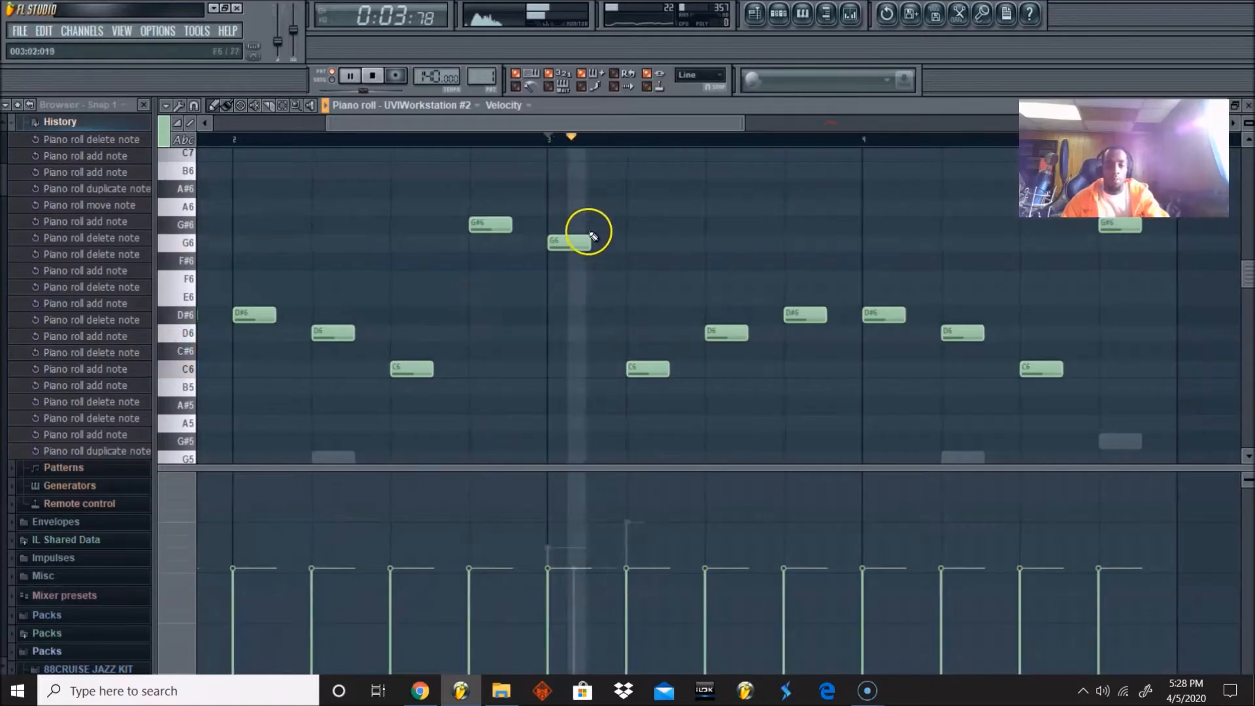
pyautogui.click(610, 281)
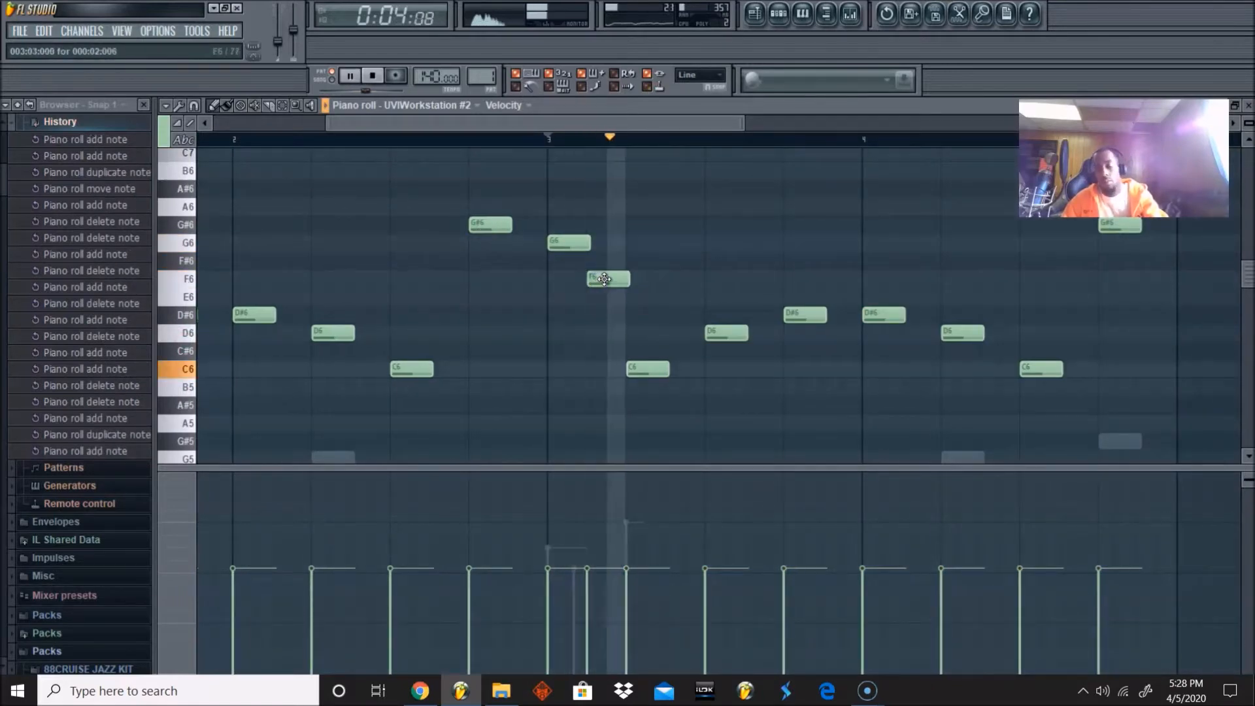
# Step: Play back the counter melody, adding A#6 half a beat before bar 4 and G#6 and G6 on beats 2 and 3 of bar 4
pyautogui.press('space')
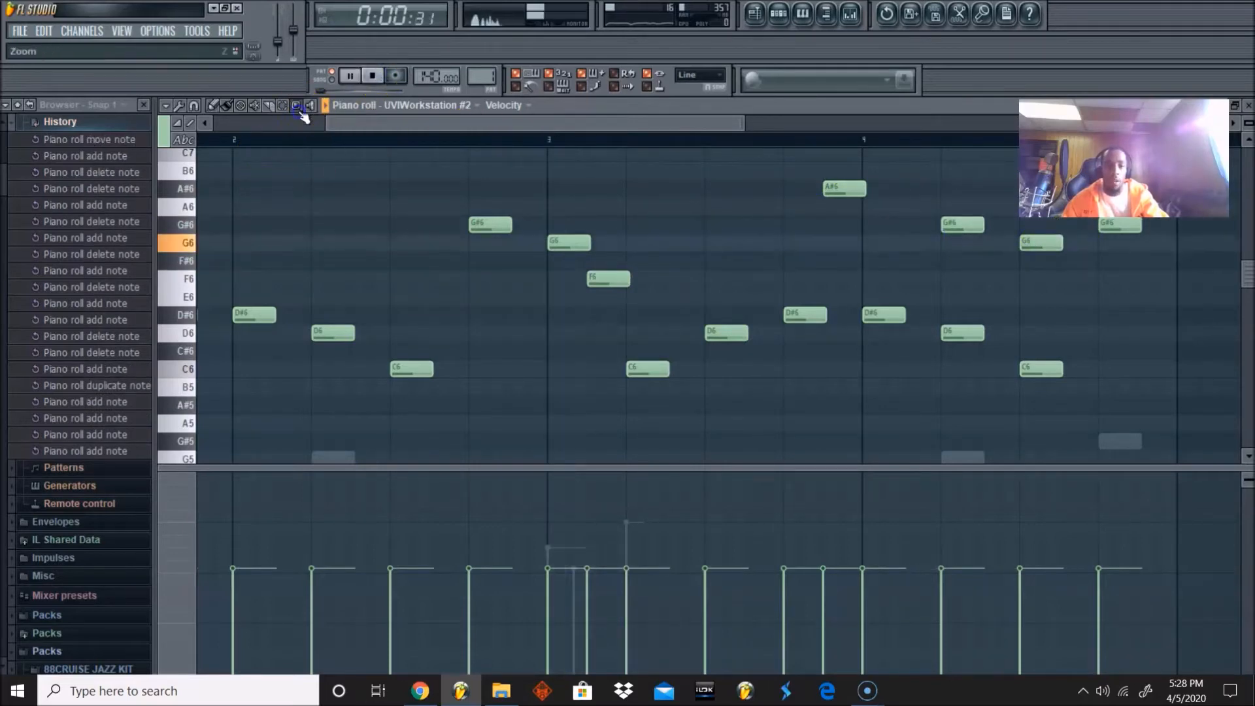
pyautogui.press('space')
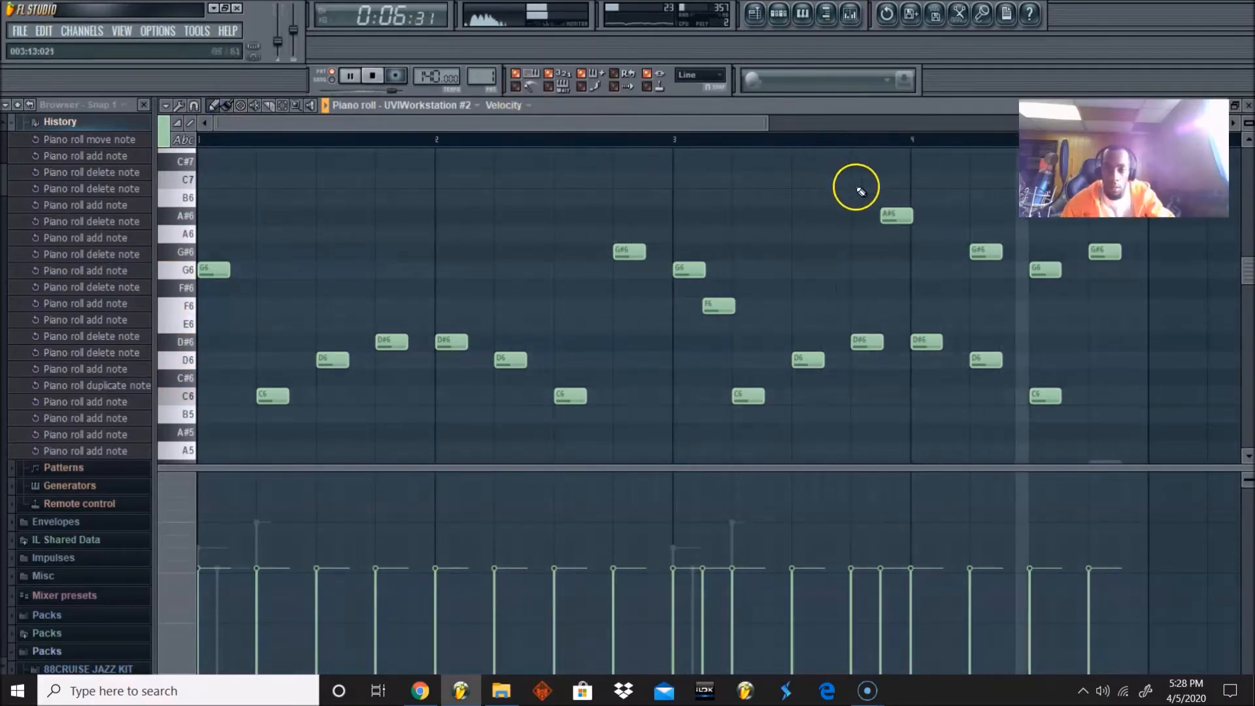
# Step: Set UVIWorkstation #2's Moonbeam Keys sound to Keys 76%, Pad 0% and Sweep 18.8%
pyautogui.press('F6')
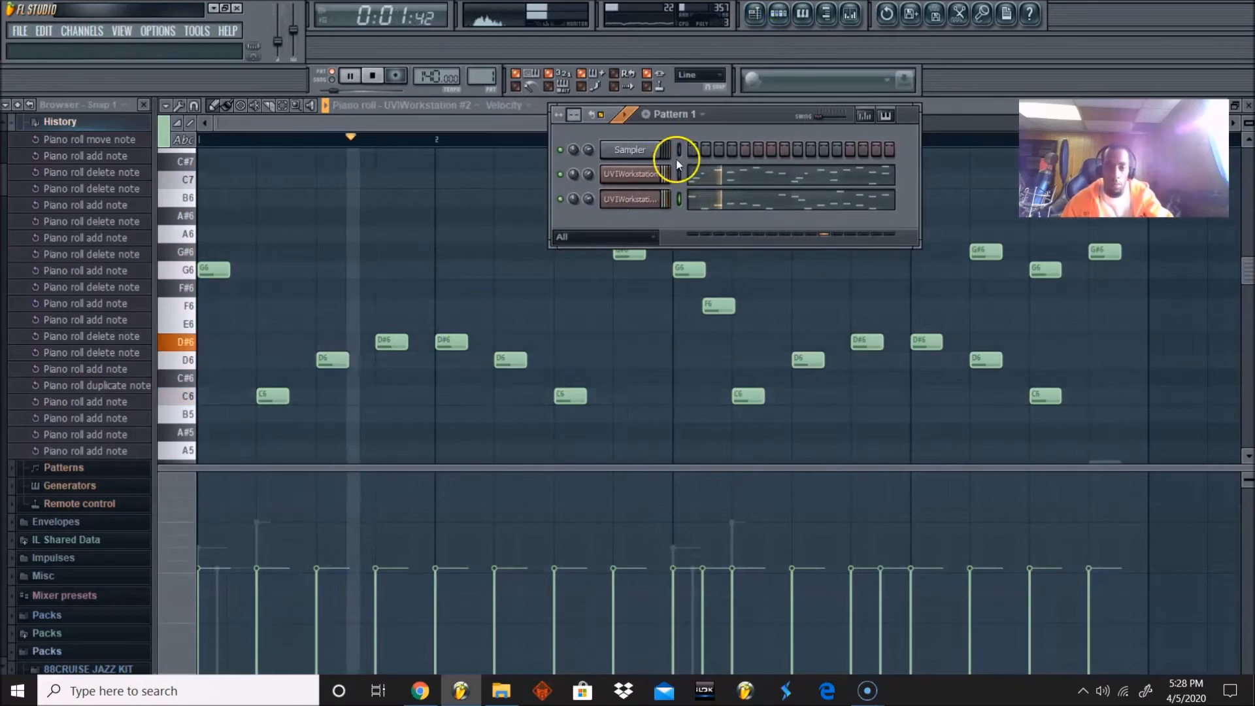
pyautogui.click(631, 174)
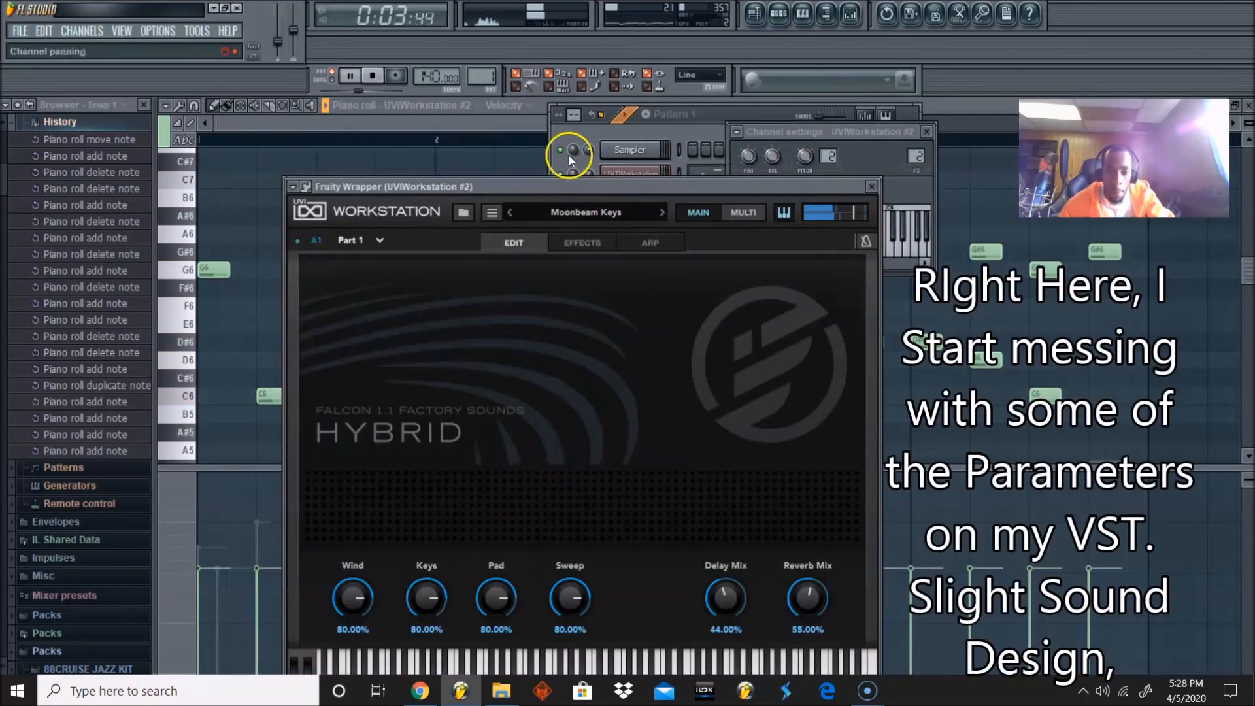
pyautogui.moveTo(496, 598); pyautogui.dragTo(500, 611)
pyautogui.moveTo(426, 599); pyautogui.dragTo(426, 576)
pyautogui.click(490, 660)
pyautogui.moveTo(496, 598); pyautogui.dragTo(498, 618)
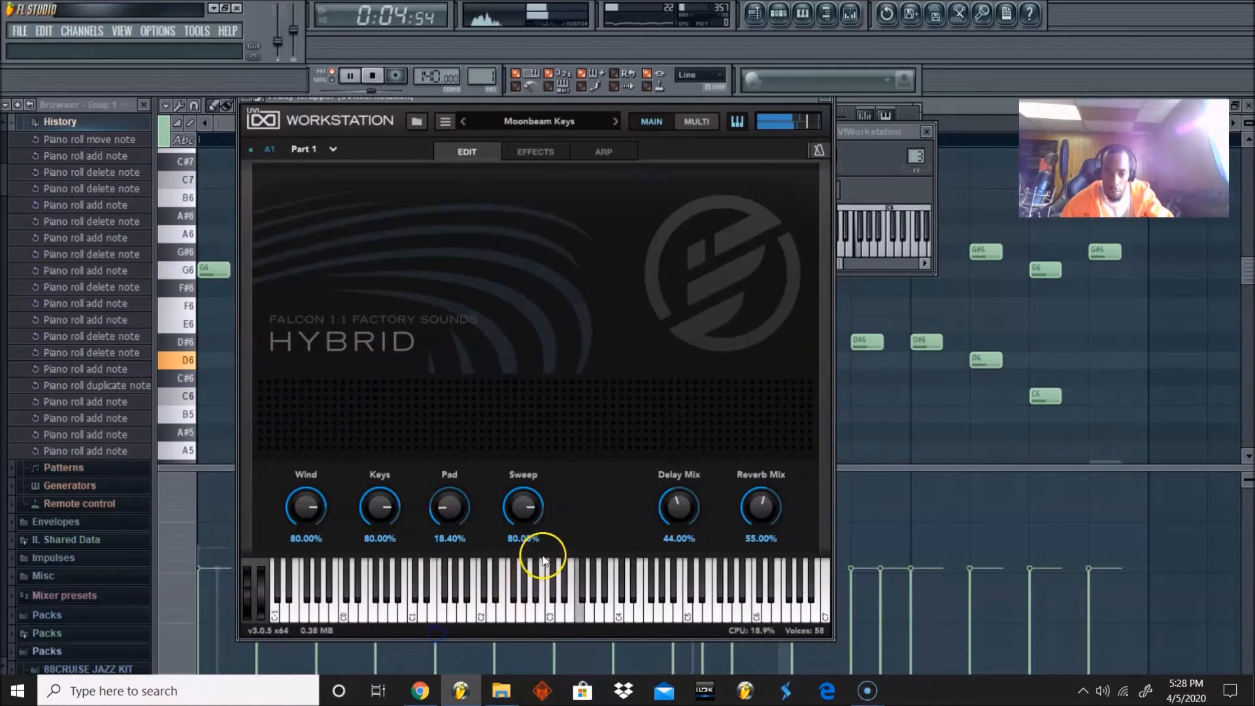
# Step: Set the other UVIWorkstation's Moonbeam Keys sound to Keys 33.2%, Pad 42.8%, Sweep 14% and Delay Mix 42%
pyautogui.moveTo(671, 510)
pyautogui.mouseDown()
pyautogui.moveTo(664, 584)
pyautogui.moveTo(665, 519)
pyautogui.mouseUp()
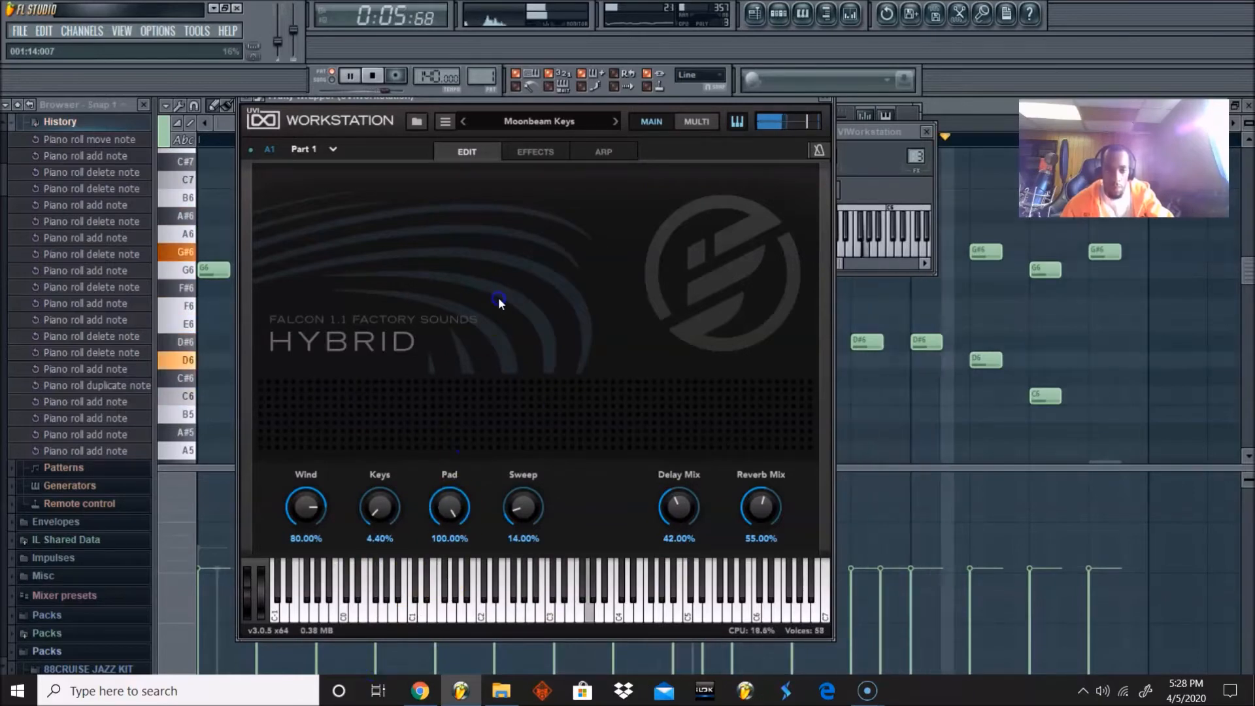
pyautogui.moveTo(394, 487); pyautogui.dragTo(386, 478)
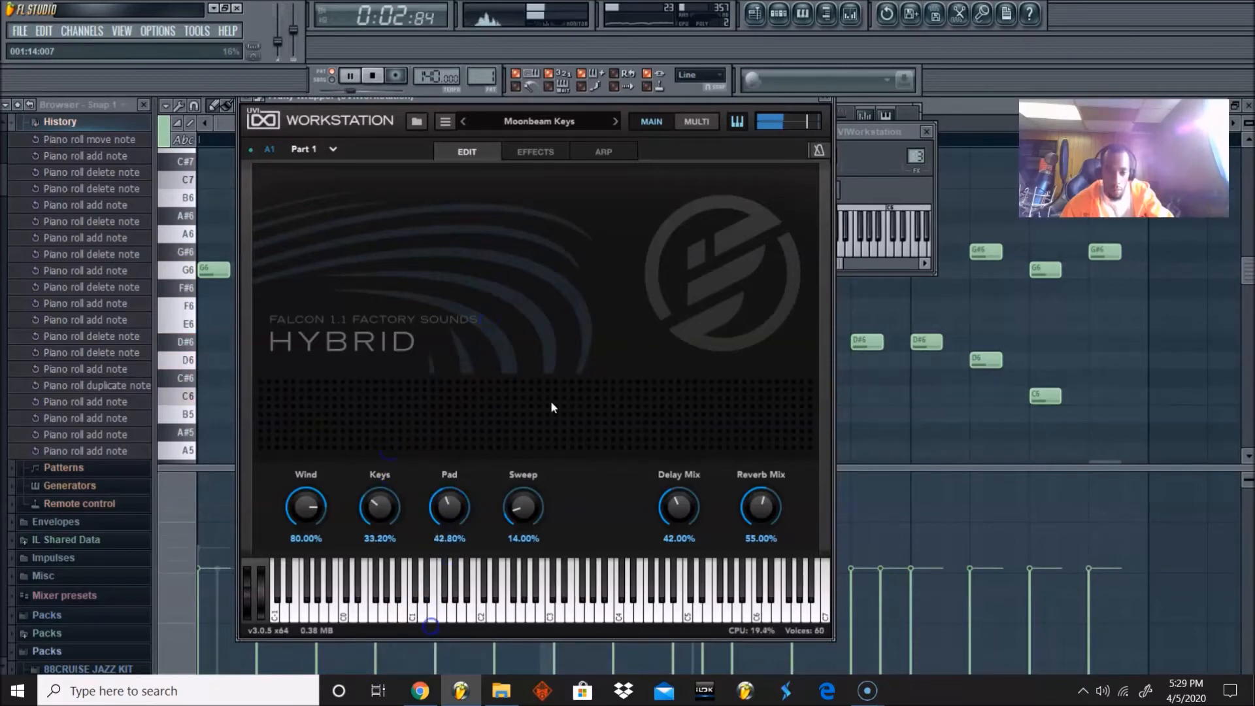
pyautogui.click(778, 15)
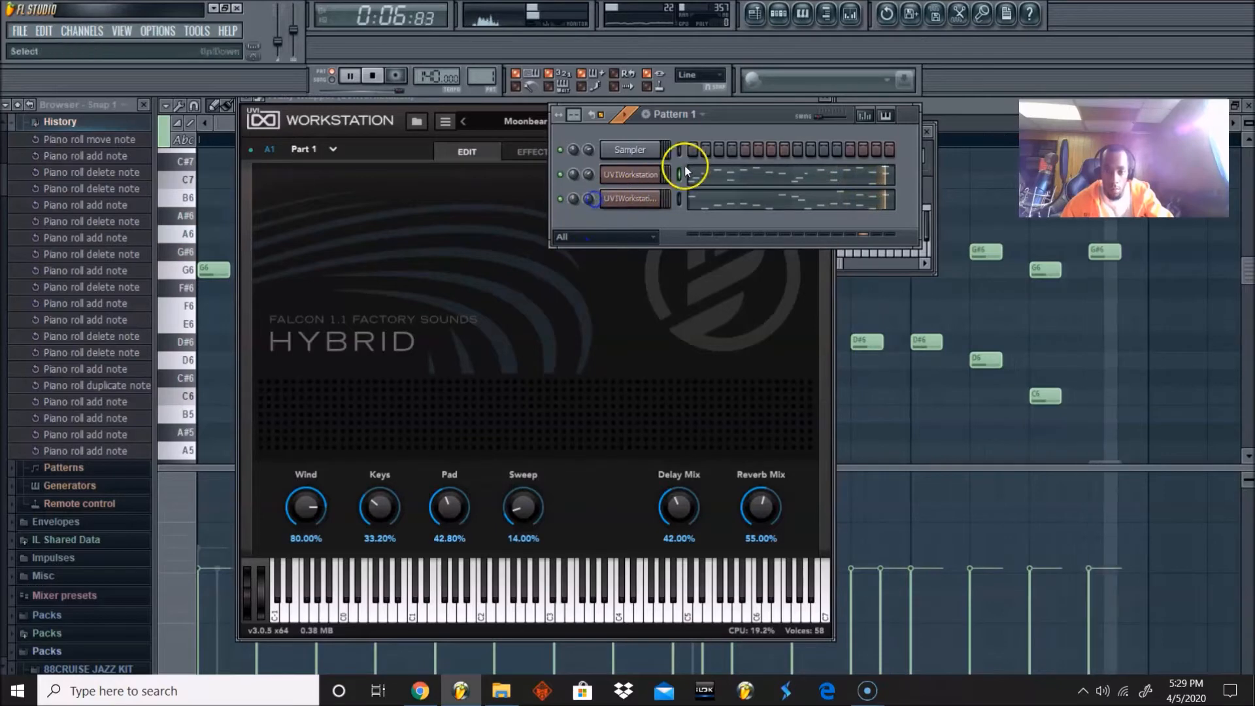
pyautogui.click(778, 19)
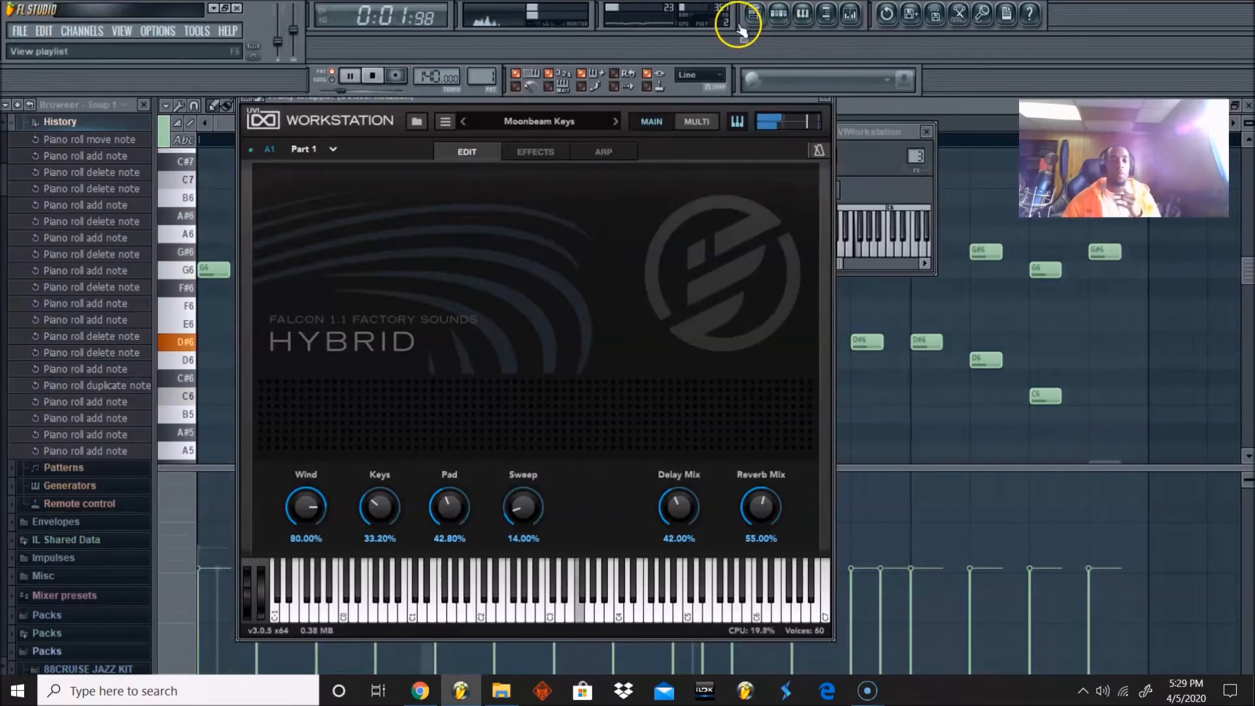
# Step: Route UVIWorkstation #2 to mixer insert 2 and UVIWorkstation to insert 3, and show the mixer
pyautogui.click(774, 15)
pyautogui.click(638, 173)
pyautogui.click(634, 174)
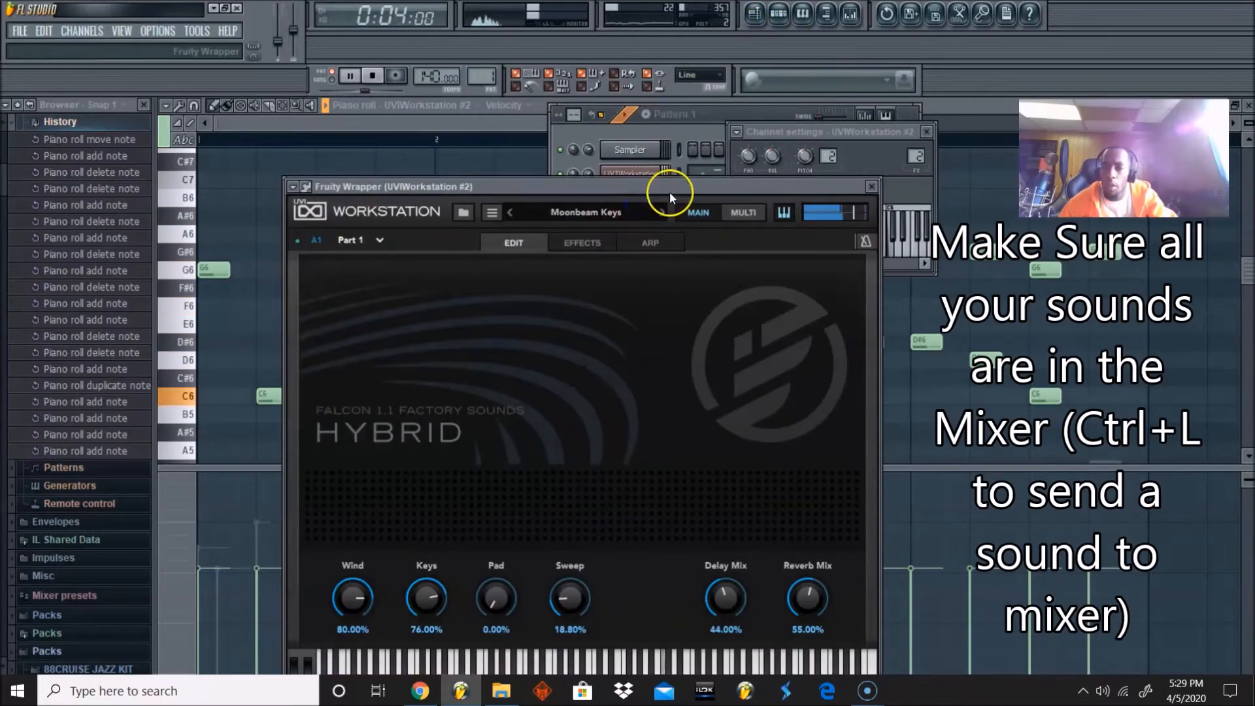
pyautogui.press('F6')
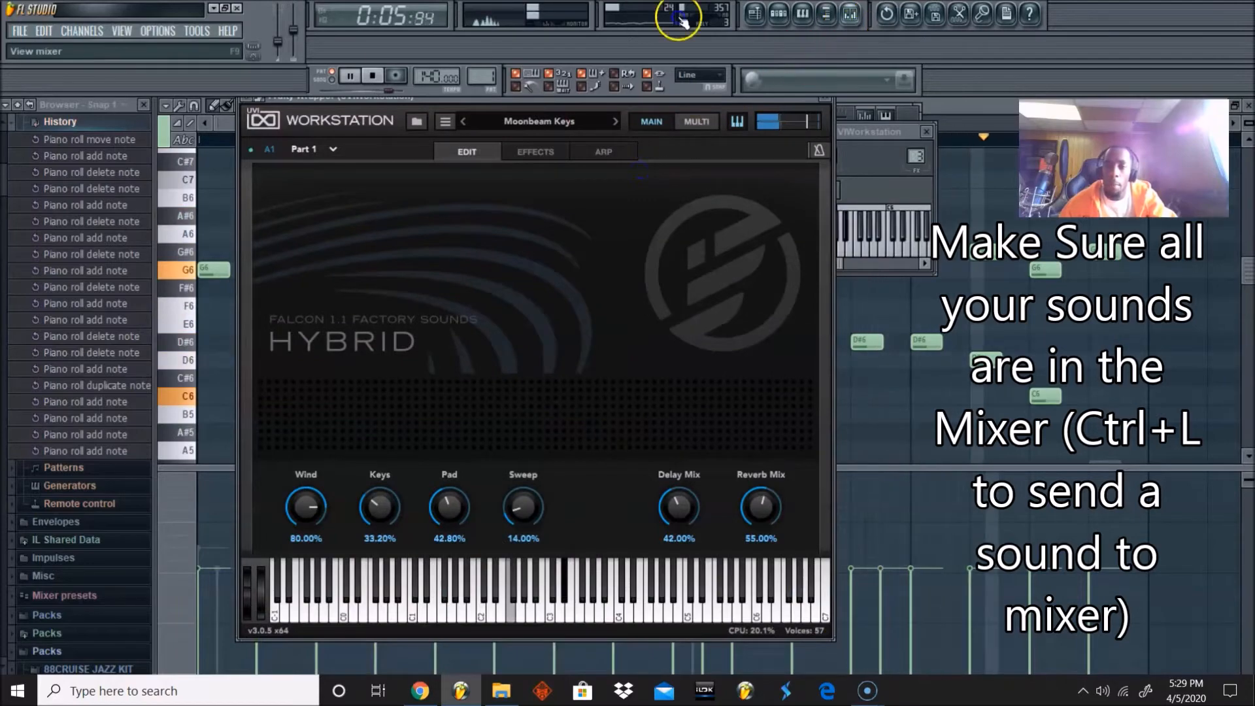
pyautogui.click(850, 16)
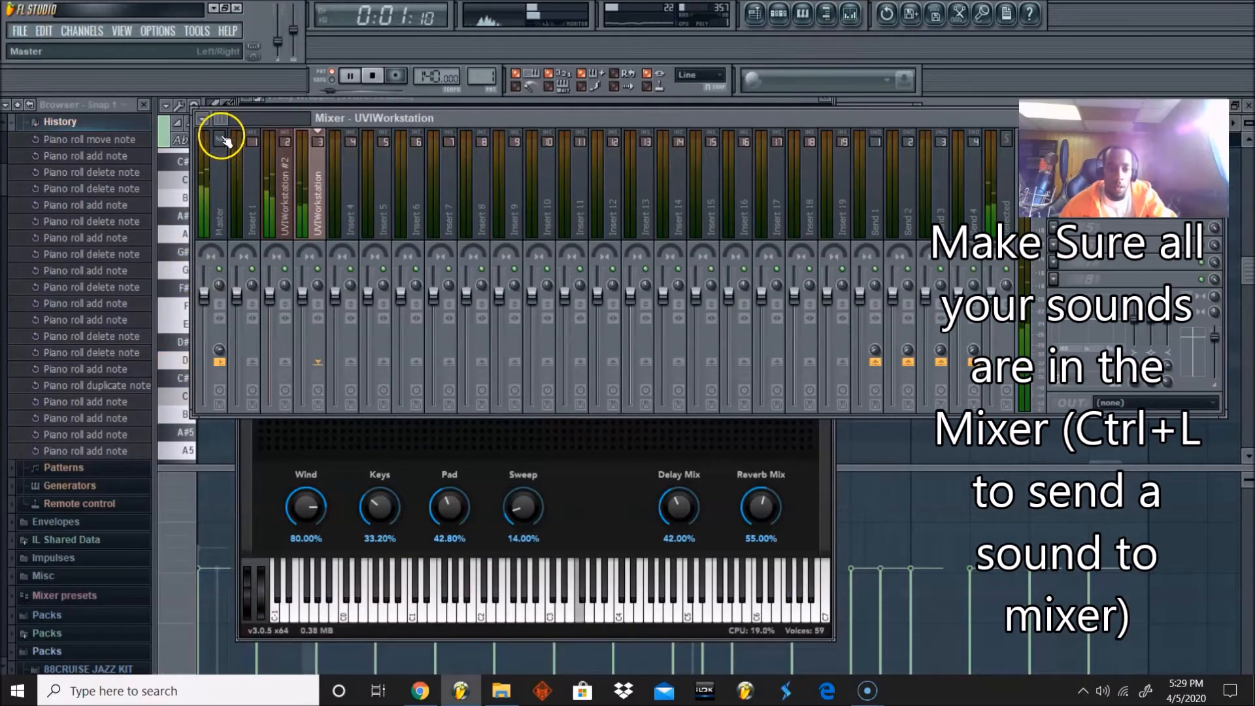
# Step: Switch the mixer tracks to the Waveforms view
pyautogui.click(207, 121)
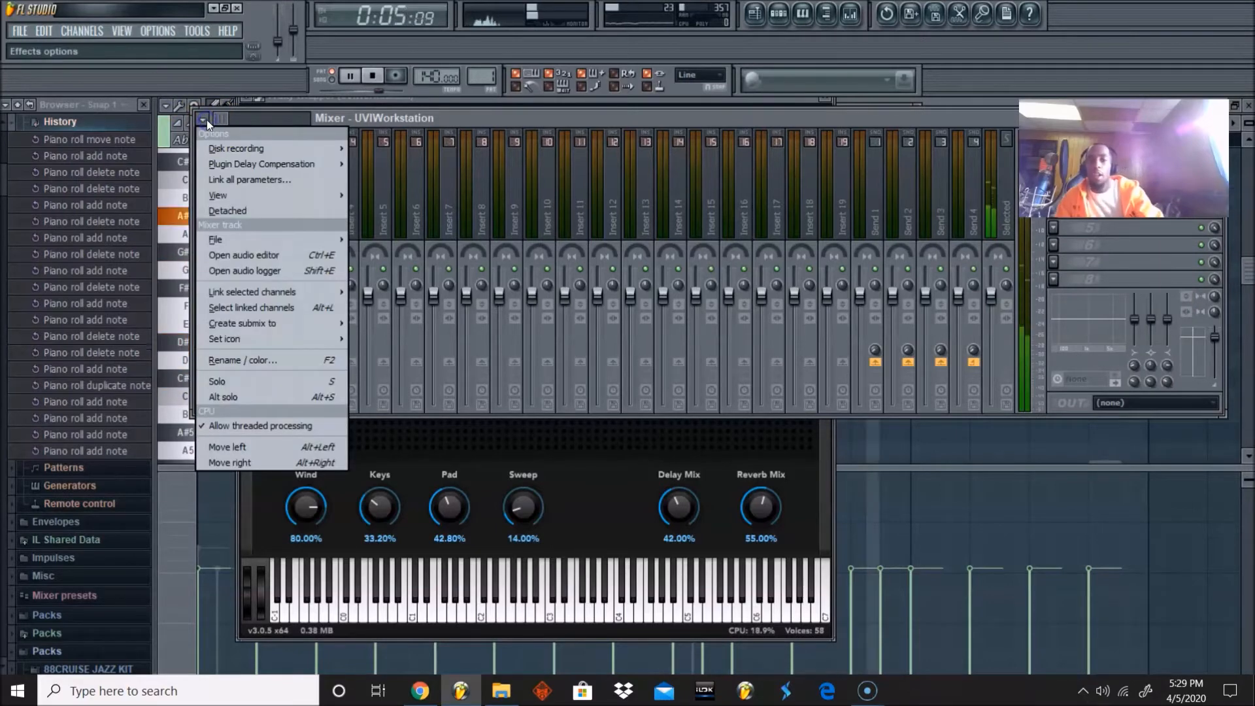
pyautogui.moveTo(237, 194)
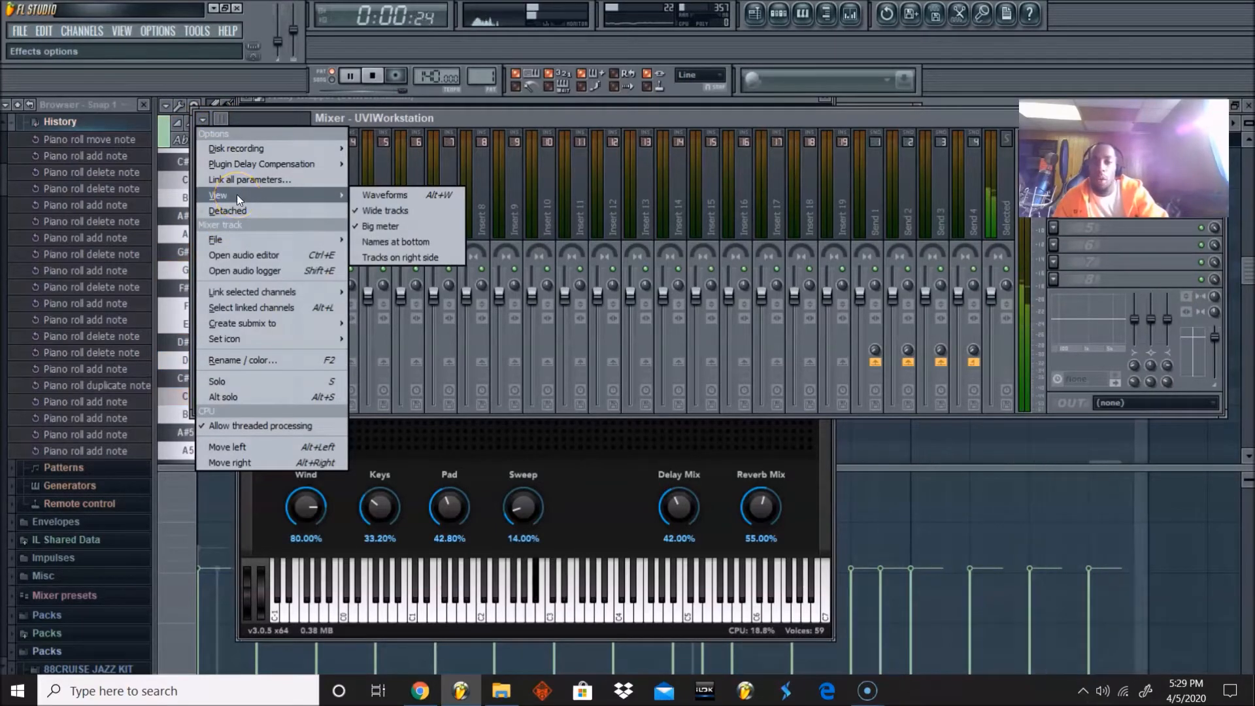
pyautogui.click(206, 117)
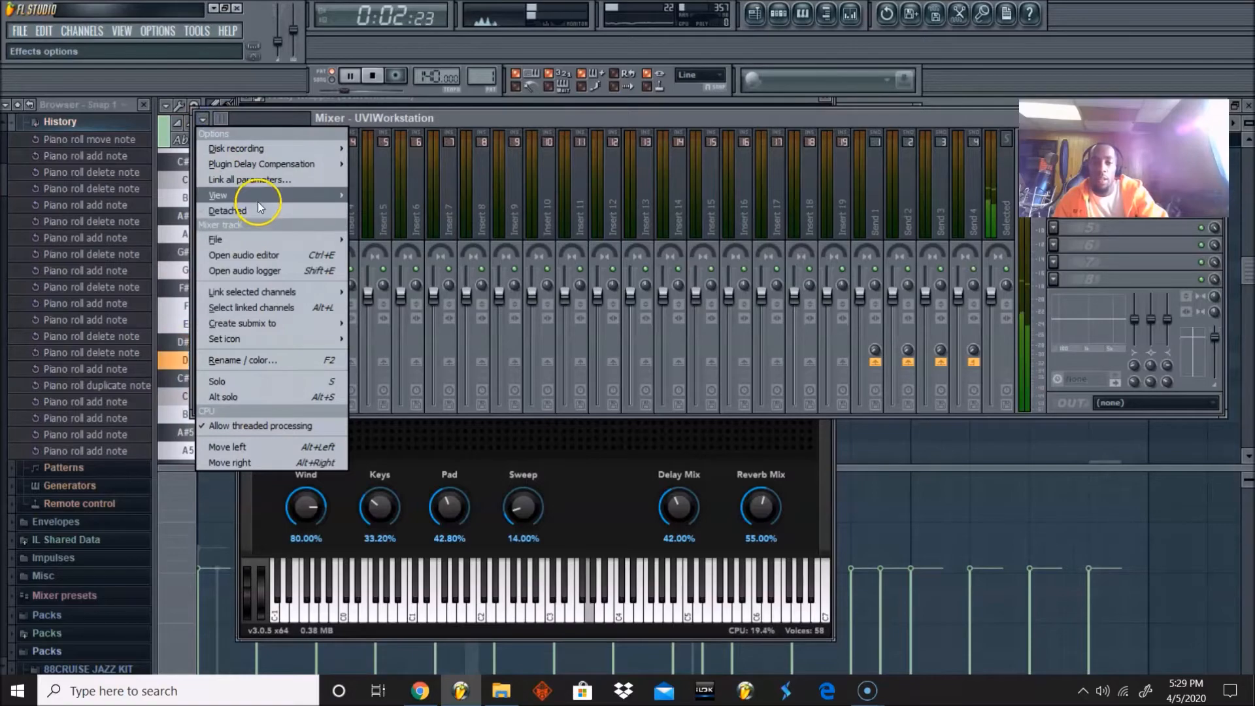
pyautogui.moveTo(256, 194)
pyautogui.click(421, 194)
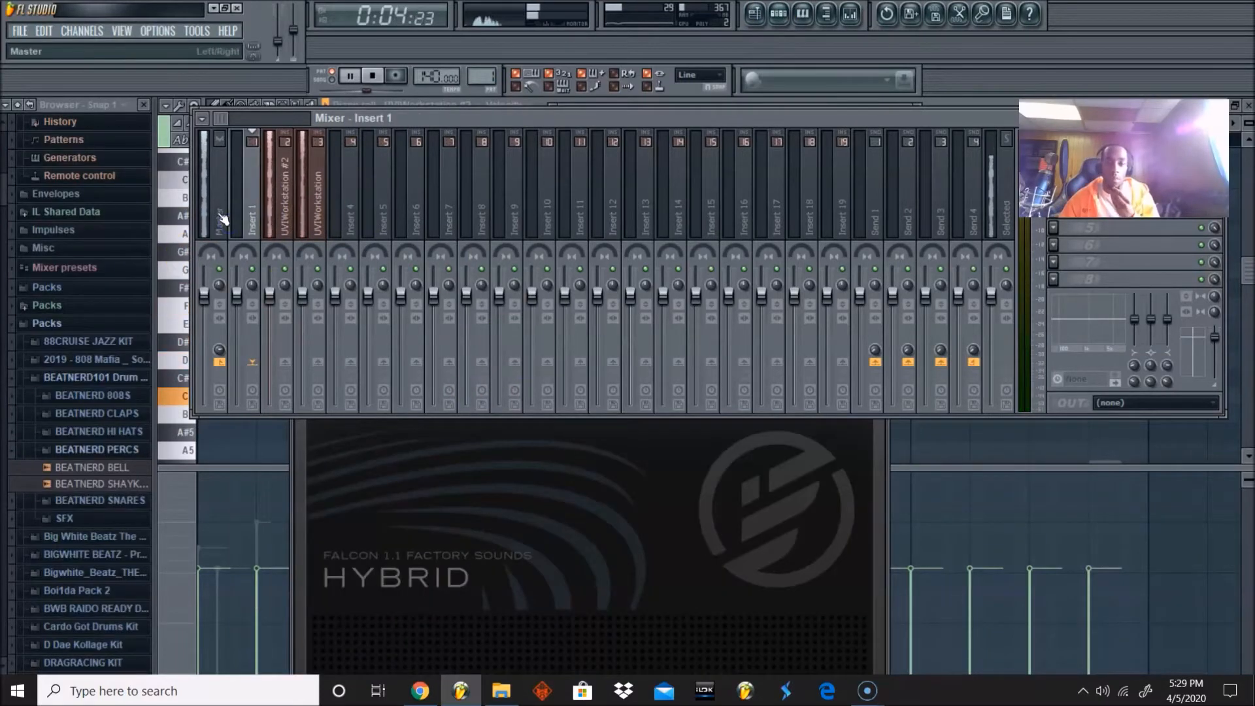
# Step: Add Gross Beat to the first effect slot of the Master track
pyautogui.click(219, 209)
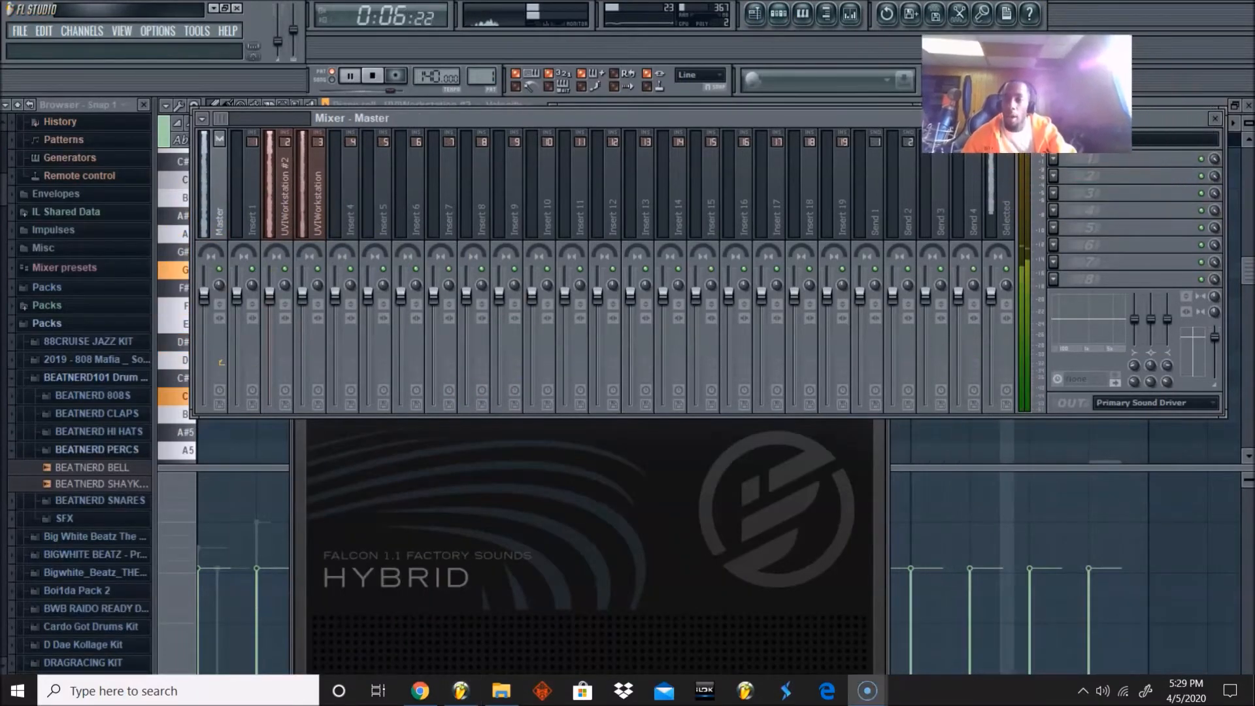
pyautogui.click(1062, 163)
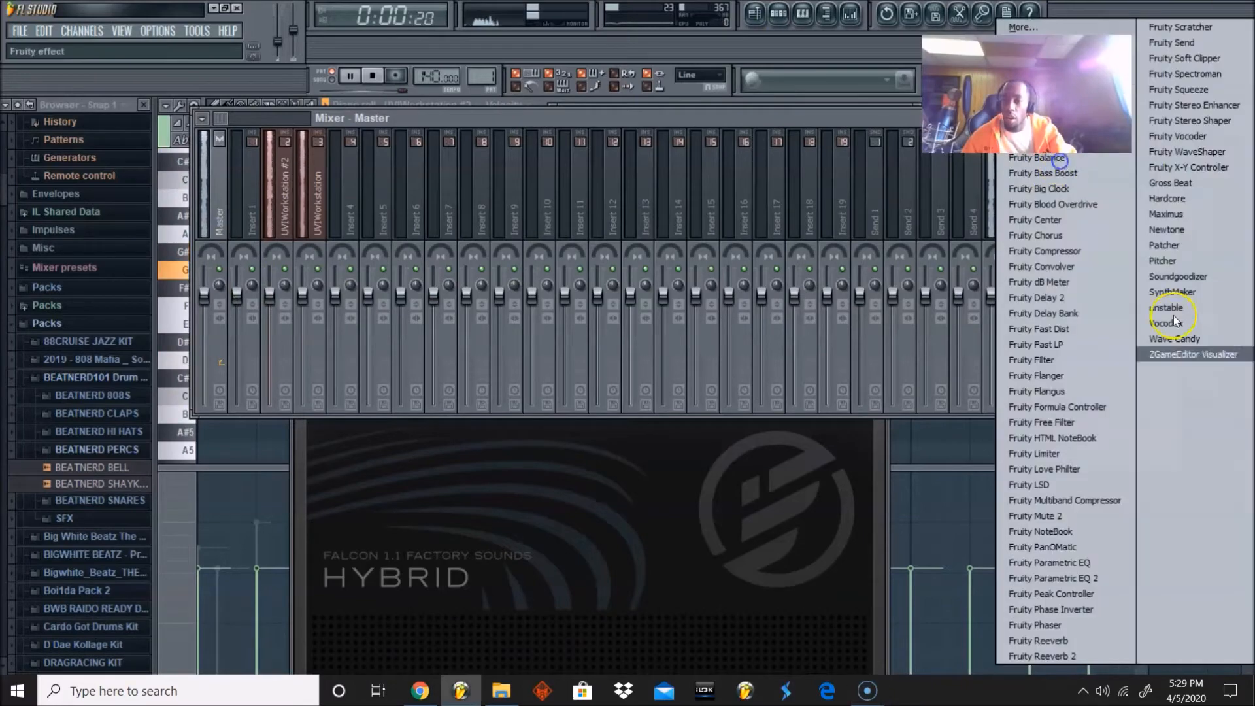
pyautogui.click(1177, 184)
# Step: Load a different Gross Beat preset and activate its 1/2 Speed time effect
pyautogui.click(186, 213)
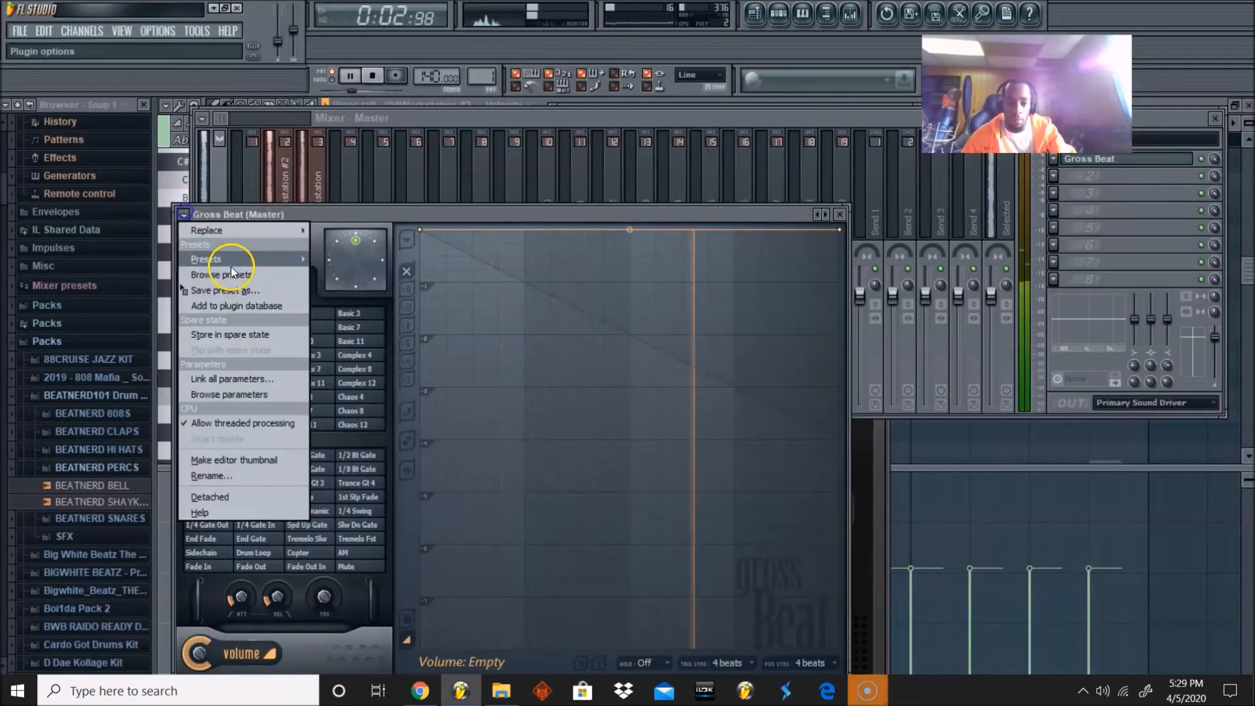
pyautogui.moveTo(232, 264)
pyautogui.click(371, 306)
pyautogui.click(307, 410)
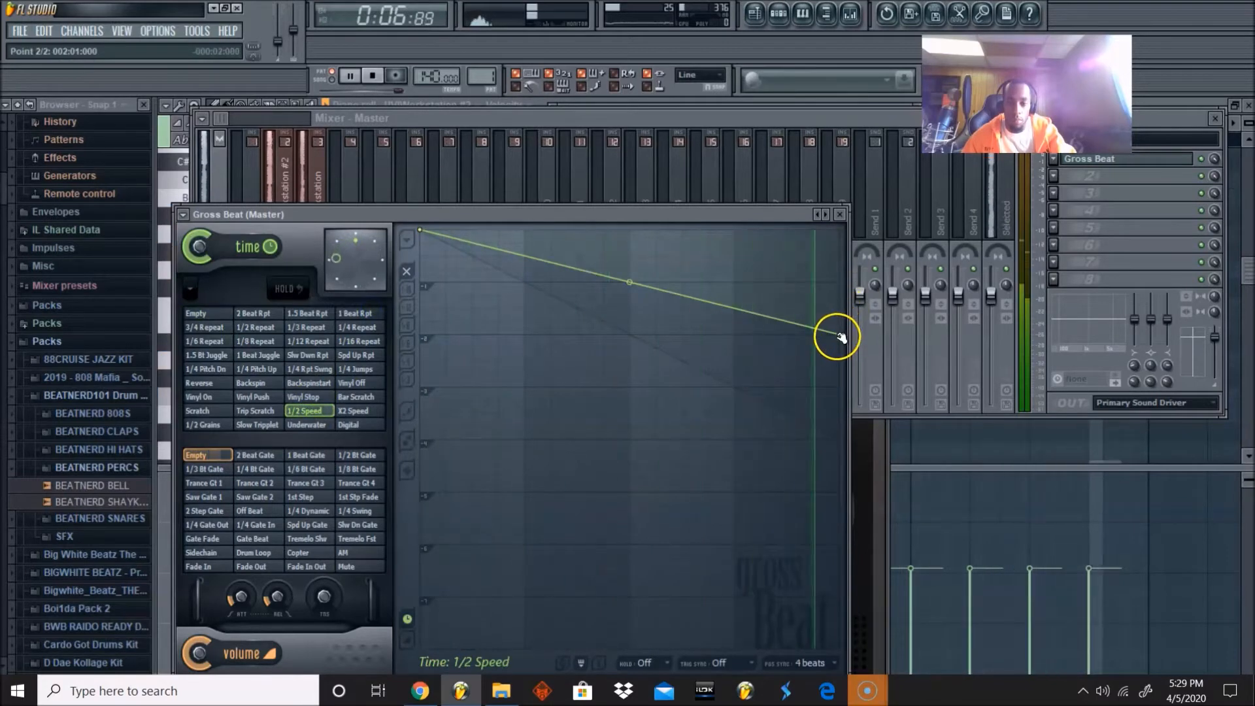
# Step: Flatten Gross Beat's 1/2 Speed curve by raising its end point to slightly below the start level, and audition the pitch
pyautogui.moveTo(839, 334); pyautogui.dragTo(843, 241)
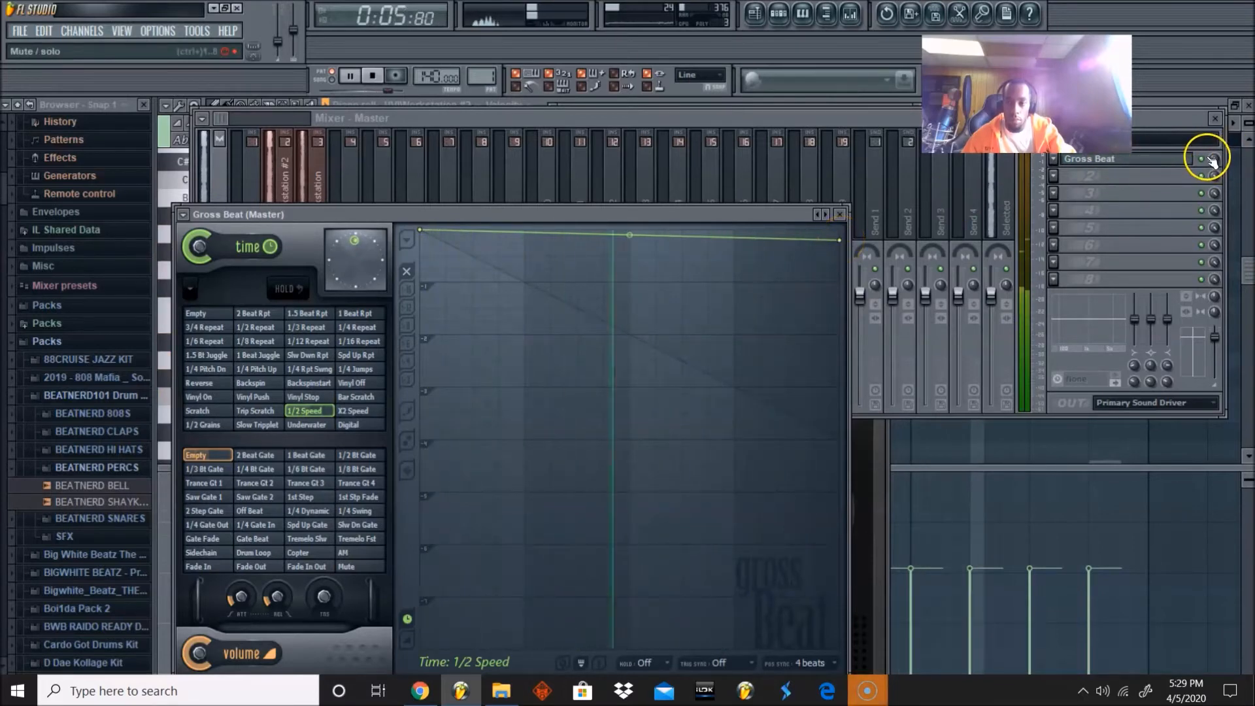
pyautogui.press('space')
pyautogui.moveTo(839, 241); pyautogui.dragTo(839, 249)
pyautogui.press('space')
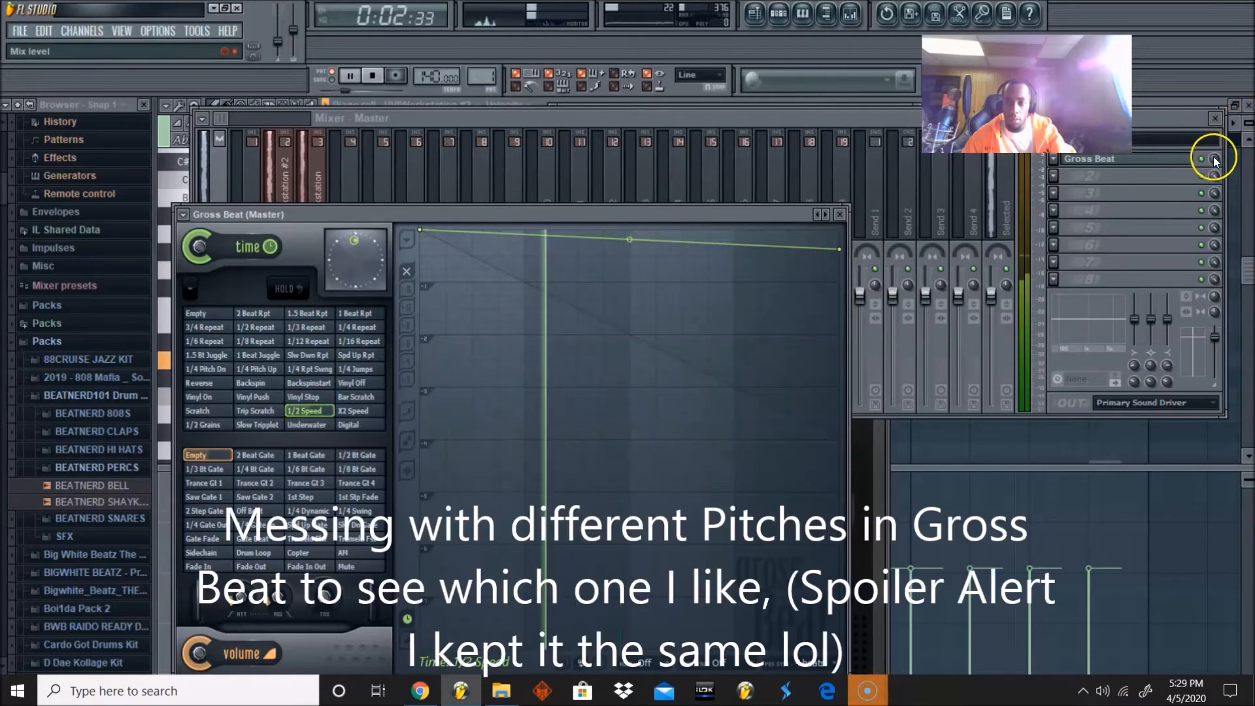
pyautogui.click(839, 215)
# Step: Transpose the main melody on the UVIWorkstation channel down two semitones
pyautogui.click(778, 13)
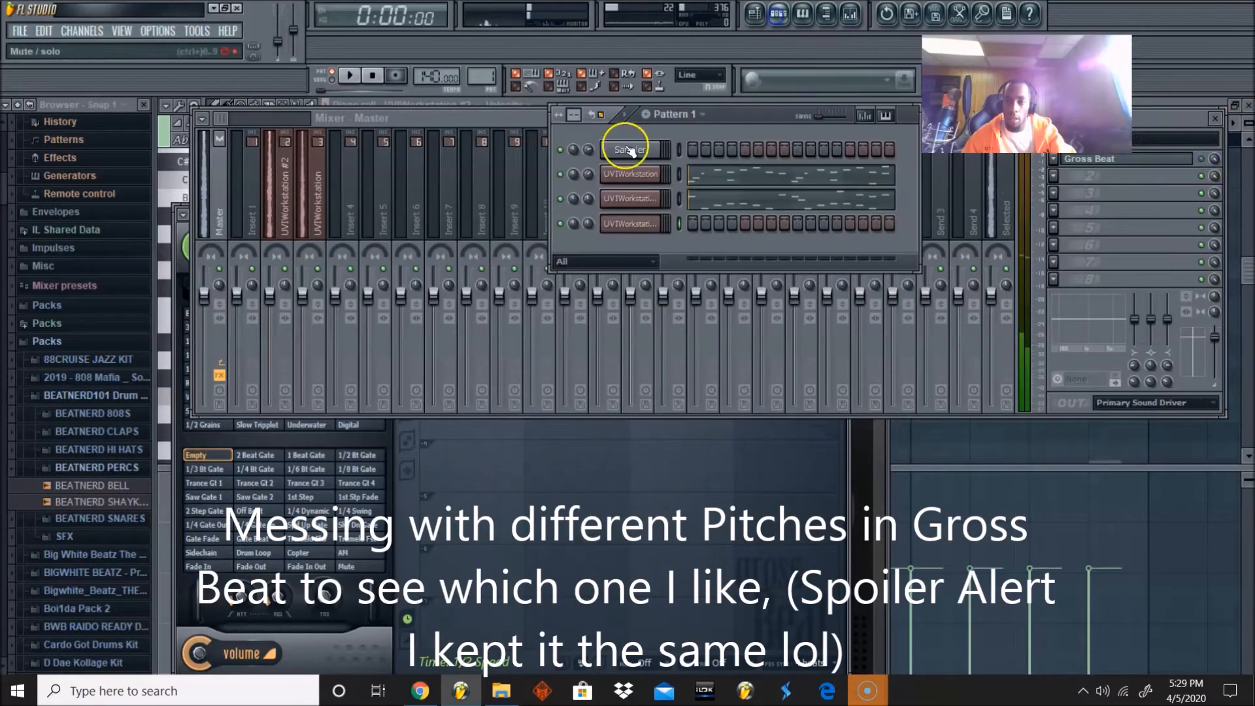
pyautogui.click(704, 181)
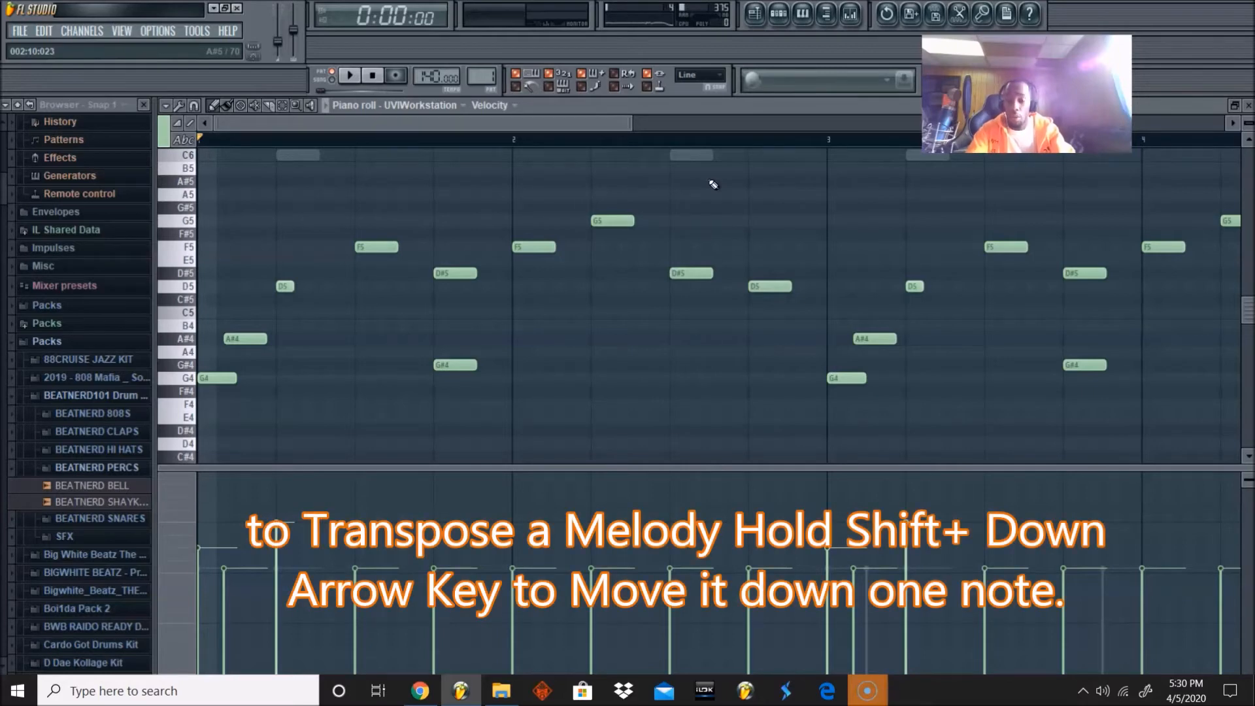
pyautogui.hotkey('shift', 'Down')
pyautogui.hotkey('shift', 'Down')
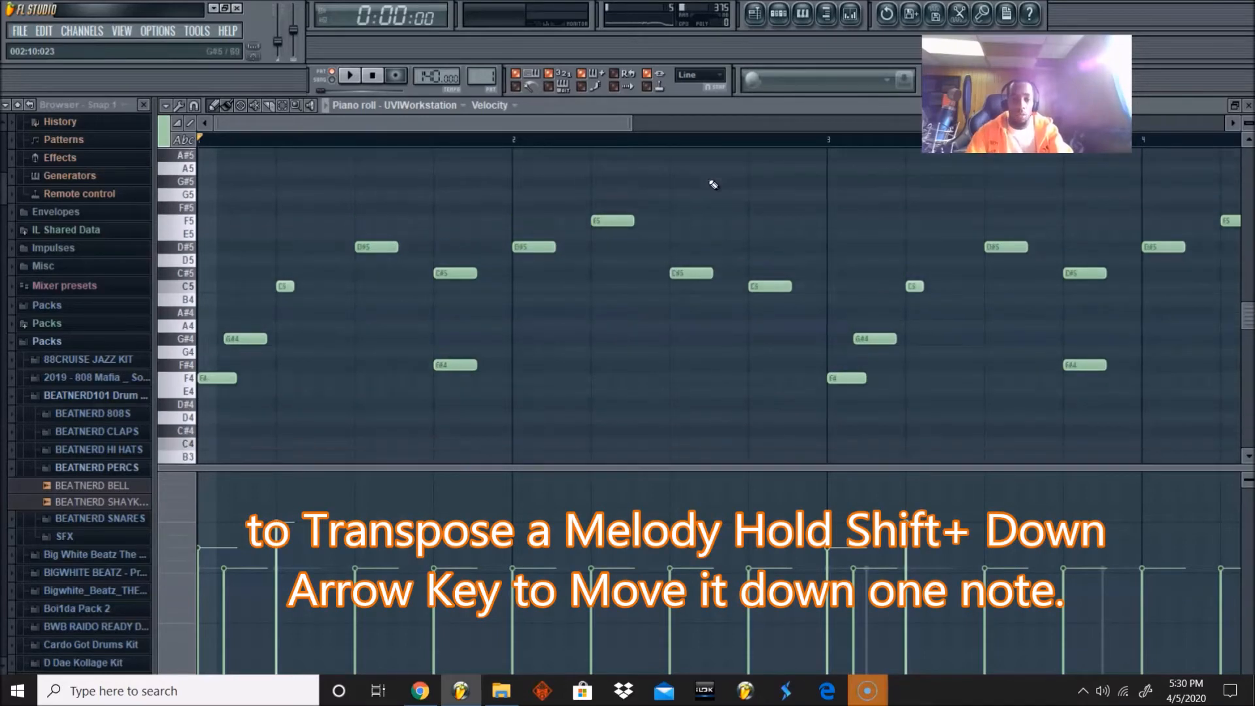
# Step: Transpose the main melody down a further two semitones so it starts on D#4, and play it back
pyautogui.click(778, 13)
pyautogui.click(644, 196)
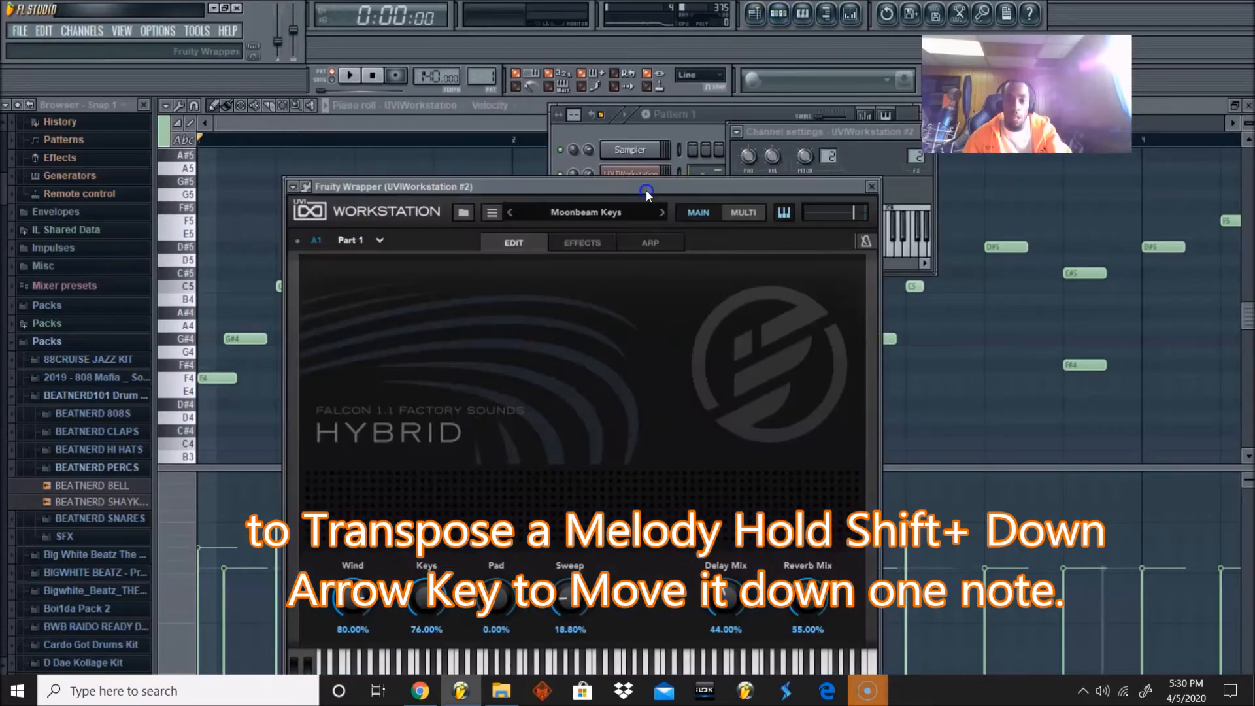
pyautogui.click(517, 123)
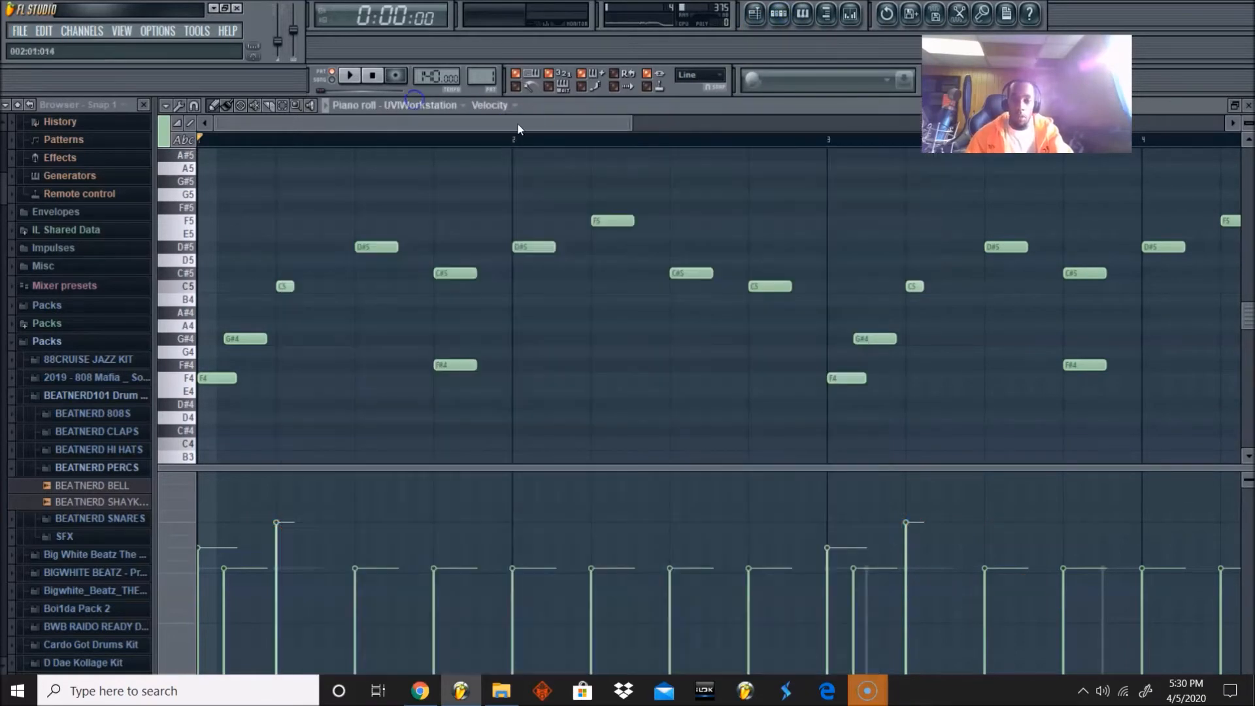
pyautogui.hotkey('shift', 'Down')
pyautogui.hotkey('shift', 'Down')
pyautogui.press('space')
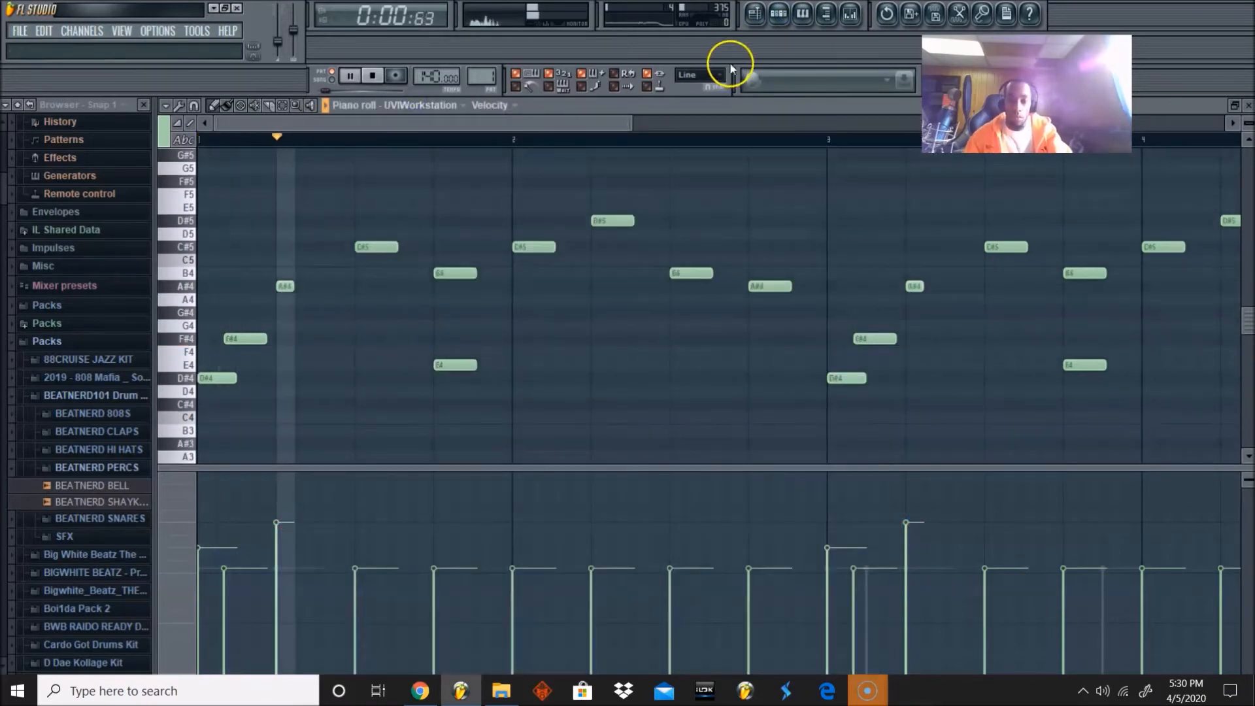
# Step: Stop playback, lower the main melody another two semitones to start on C#4, and play it again
pyautogui.click(779, 13)
pyautogui.click(785, 12)
pyautogui.press('space')
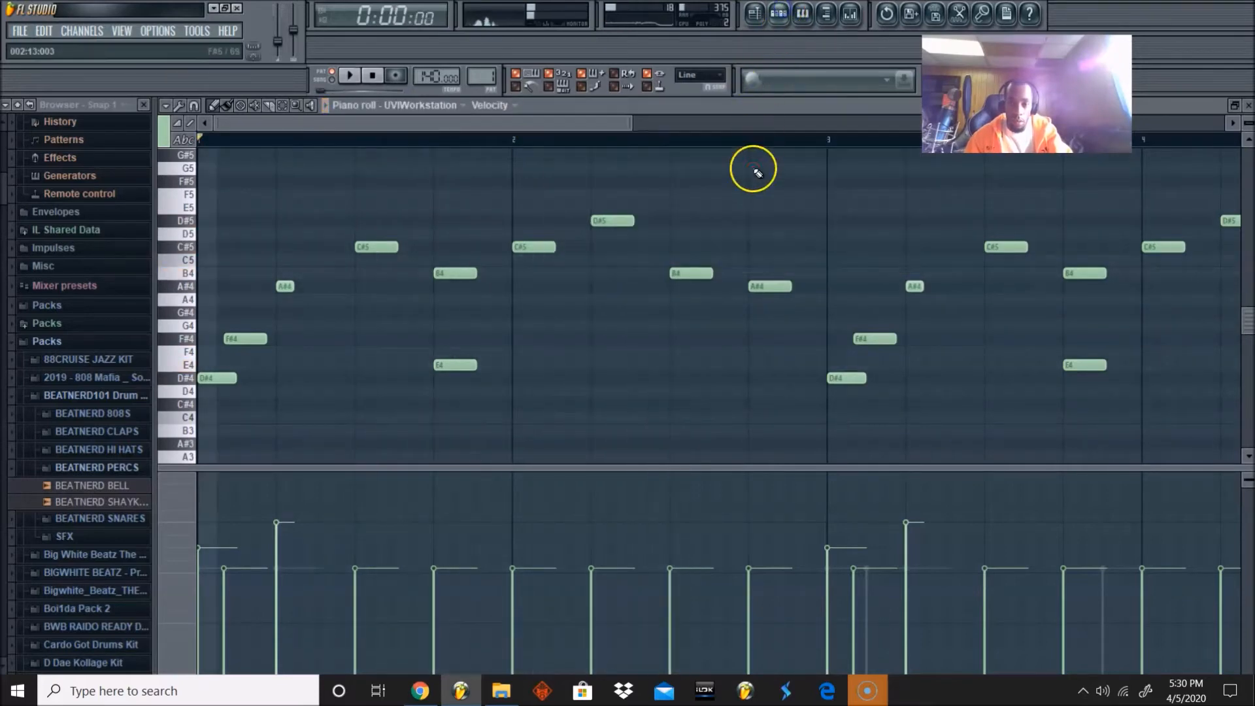
pyautogui.hotkey('shift', 'Down')
pyautogui.hotkey('shift', 'Down')
pyautogui.press('space')
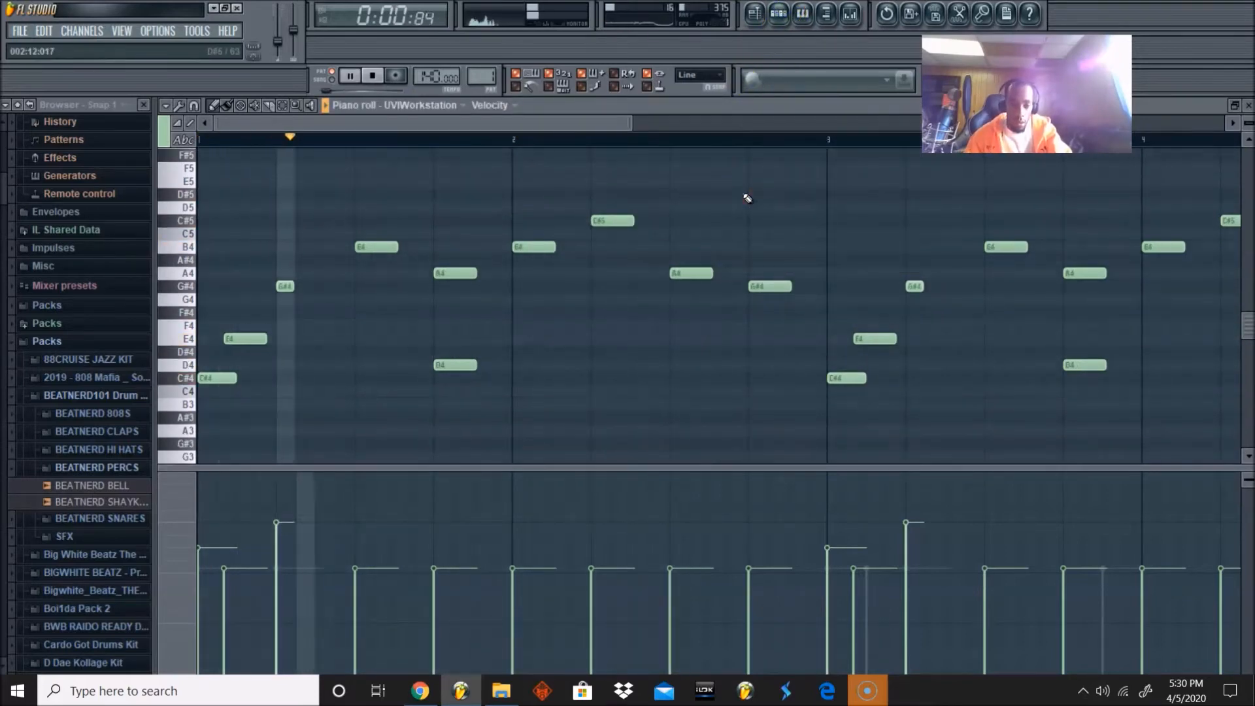
# Step: Undo all six semitone transpositions of the main melody
pyautogui.hotkey('ctrl', 'alt', 'z')
pyautogui.hotkey('ctrl', 'alt', 'z')
pyautogui.hotkey('ctrl', 'alt', 'z')
pyautogui.hotkey('ctrl', 'alt', 'z')
pyautogui.hotkey('ctrl', 'alt', 'z')
pyautogui.hotkey('ctrl', 'alt', 'z')
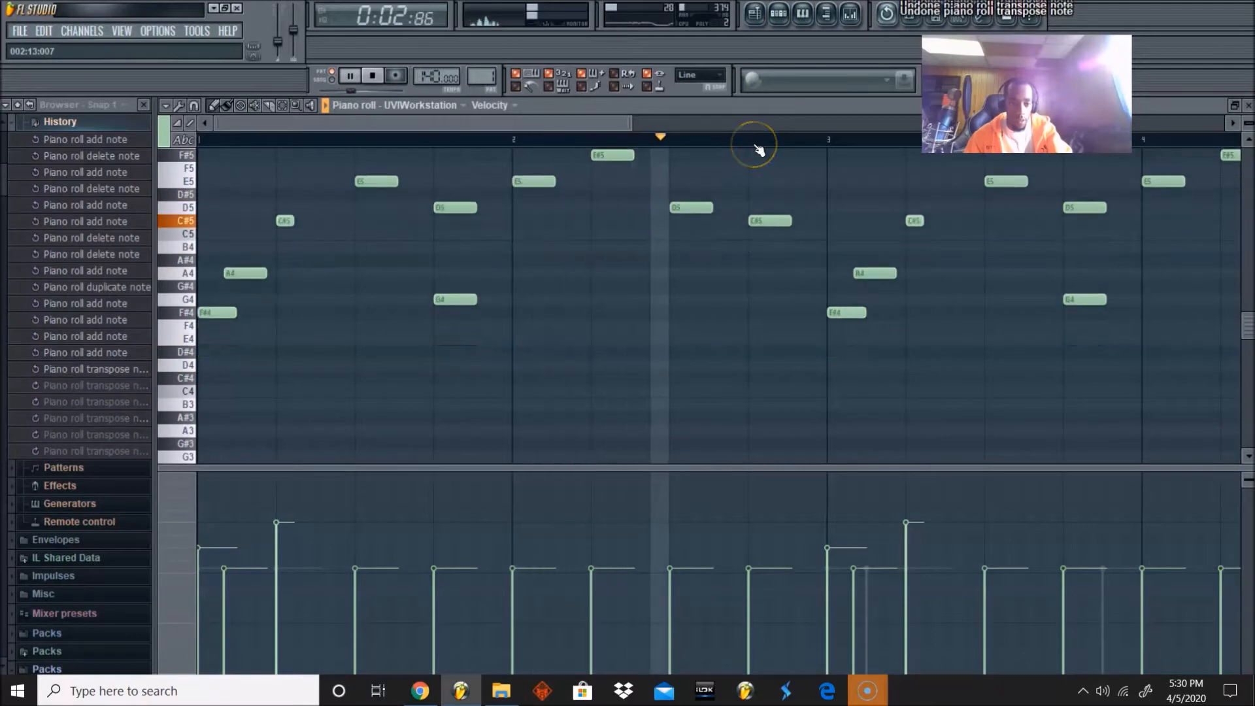
# Step: Stop playback and transpose the UVIWorkstation main melody down two semitones from its original pitch
pyautogui.click(779, 14)
pyautogui.press('space')
pyautogui.click(706, 179)
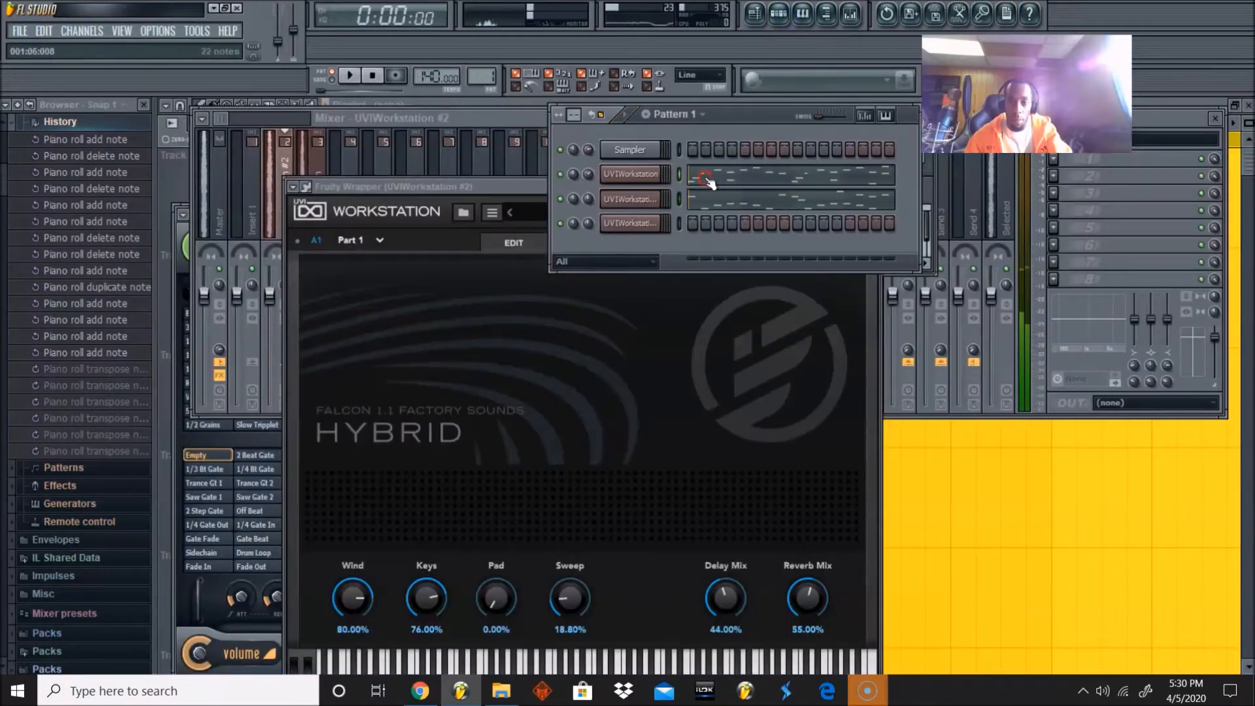
pyautogui.click(706, 178)
pyautogui.hotkey('shift', 'Down')
pyautogui.hotkey('shift', 'Down')
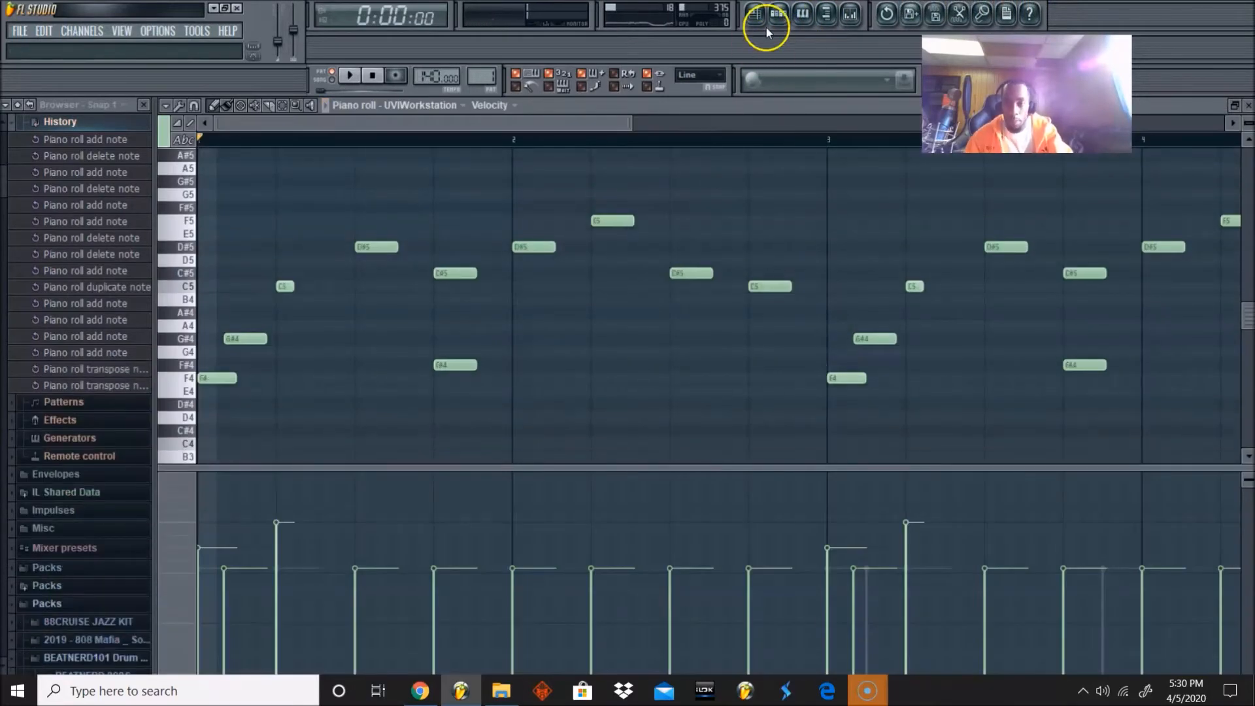
# Step: Transpose the UVIWorkstation #2 counter melody down two semitones, start playback and collapse the browser's History list
pyautogui.click(781, 16)
pyautogui.click(713, 200)
pyautogui.hotkey('shift', 'Down')
pyautogui.hotkey('shift', 'Down')
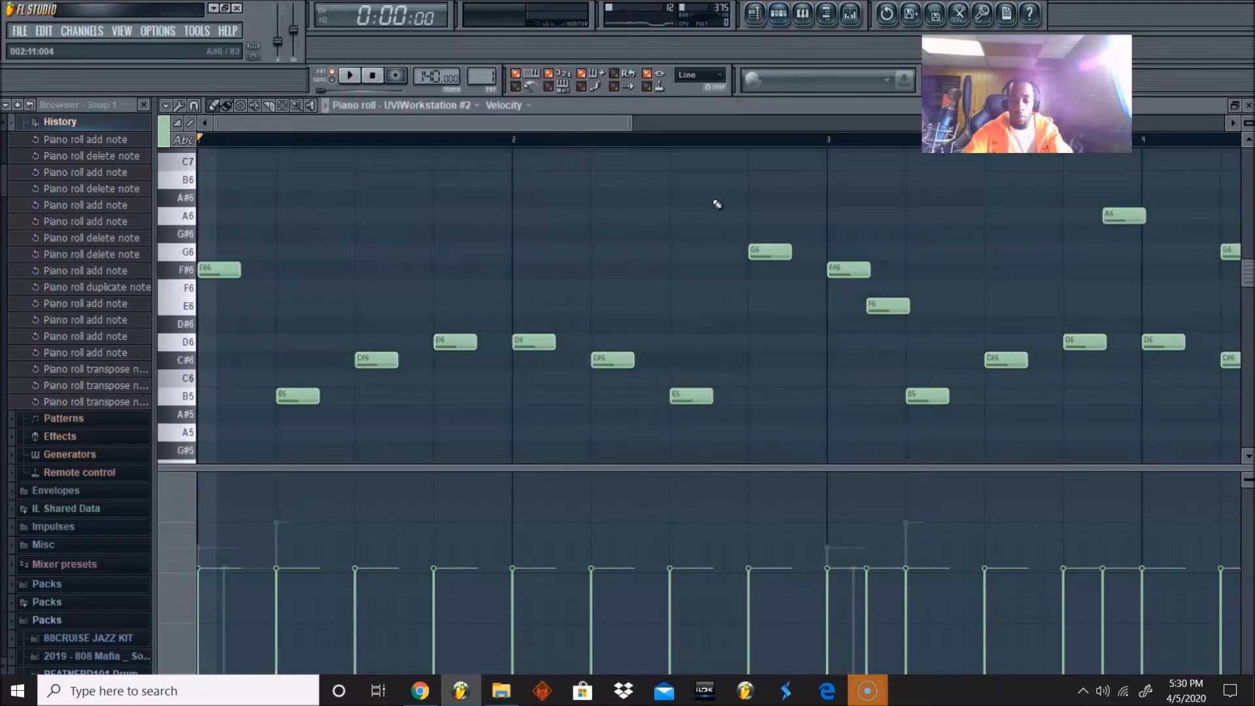
pyautogui.press('space')
pyautogui.click(23, 123)
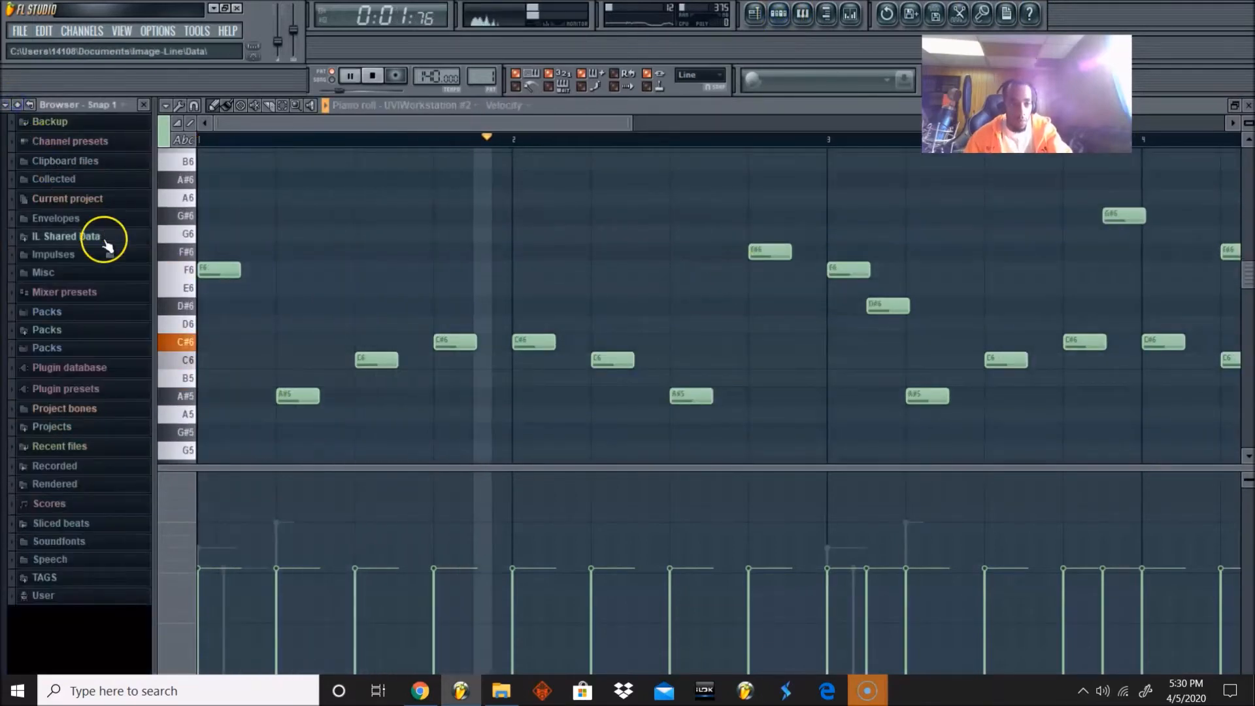
# Step: Look through the browser's Projects folder, expand the Recent files list instead, and show the channel rack
pyautogui.click(57, 426)
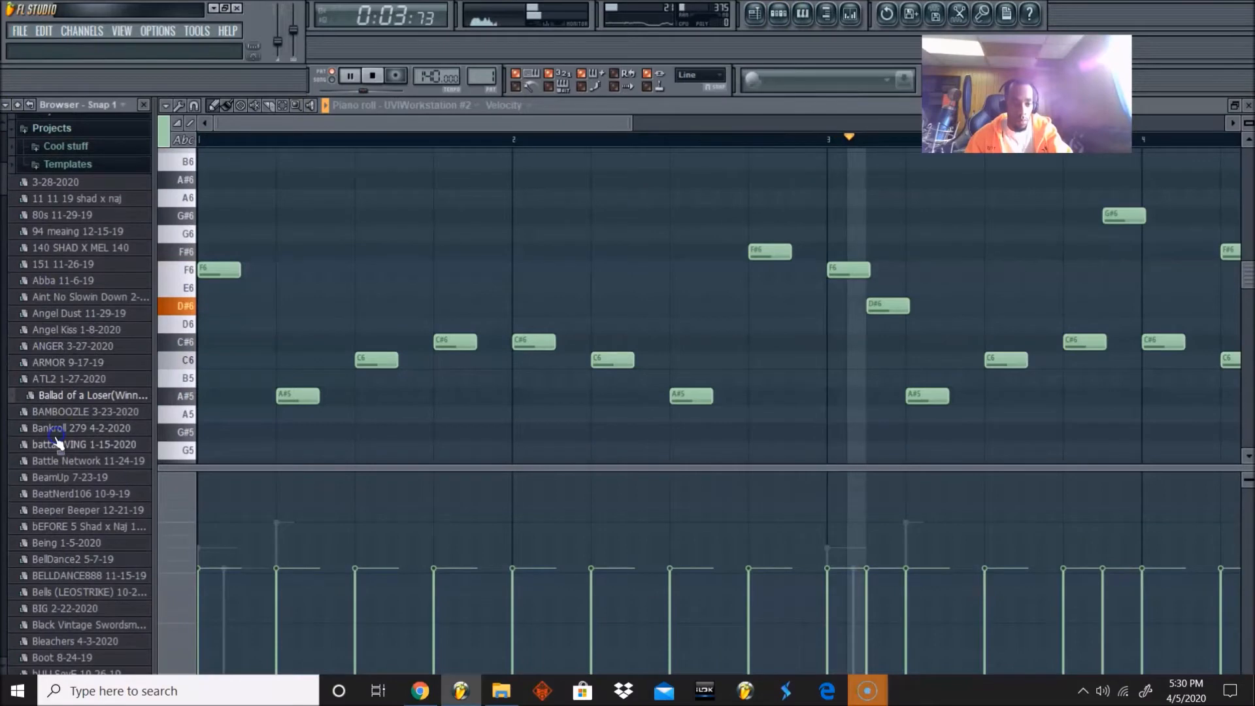
pyautogui.scroll(2, 72, 143)
pyautogui.click(13, 108)
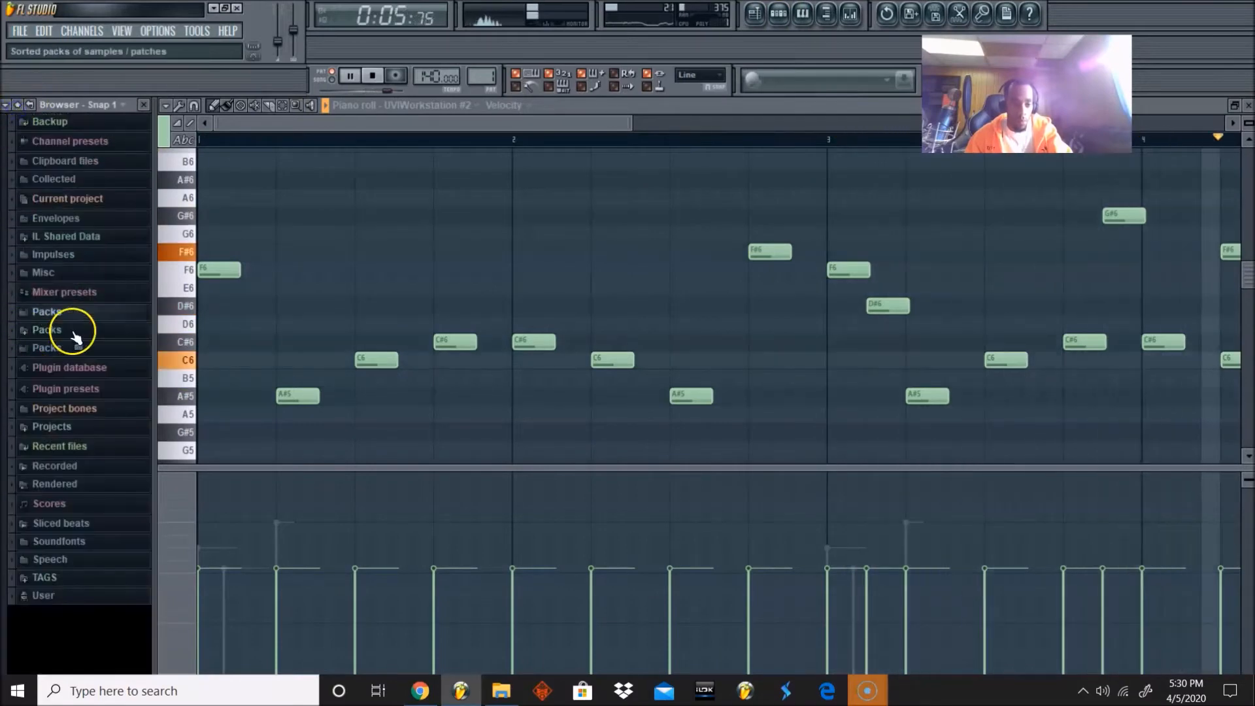
pyautogui.click(58, 447)
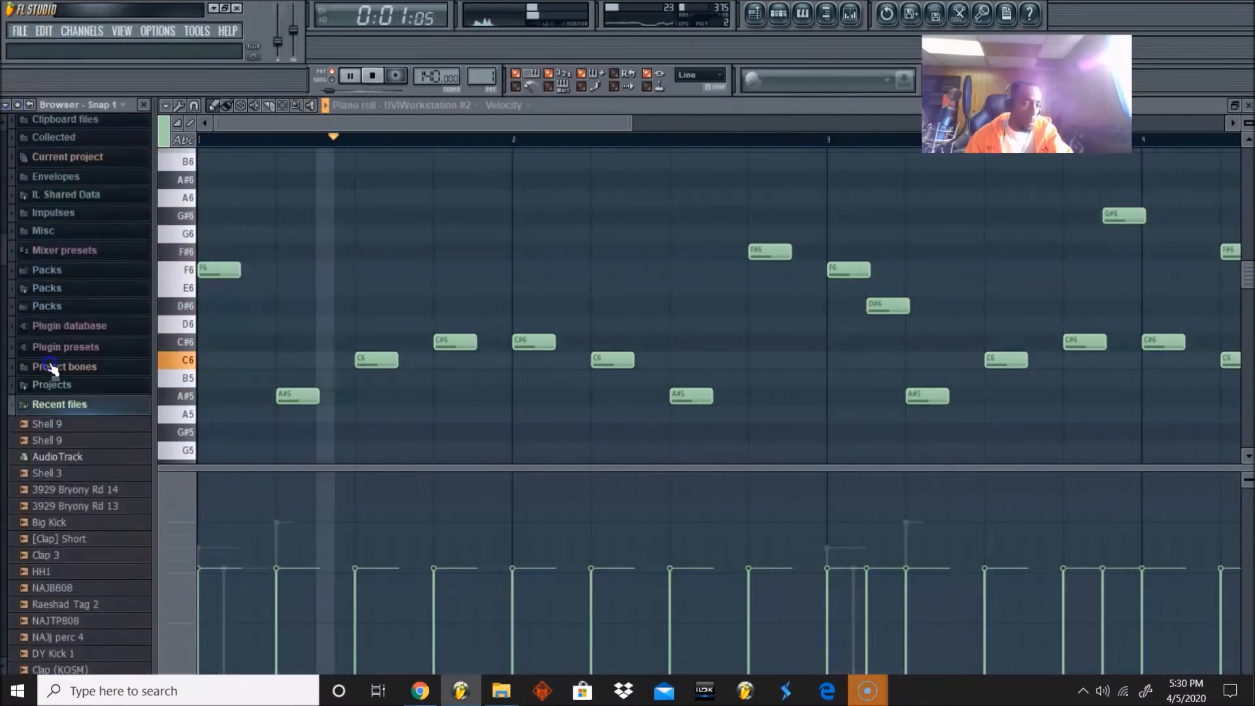
pyautogui.click(784, 24)
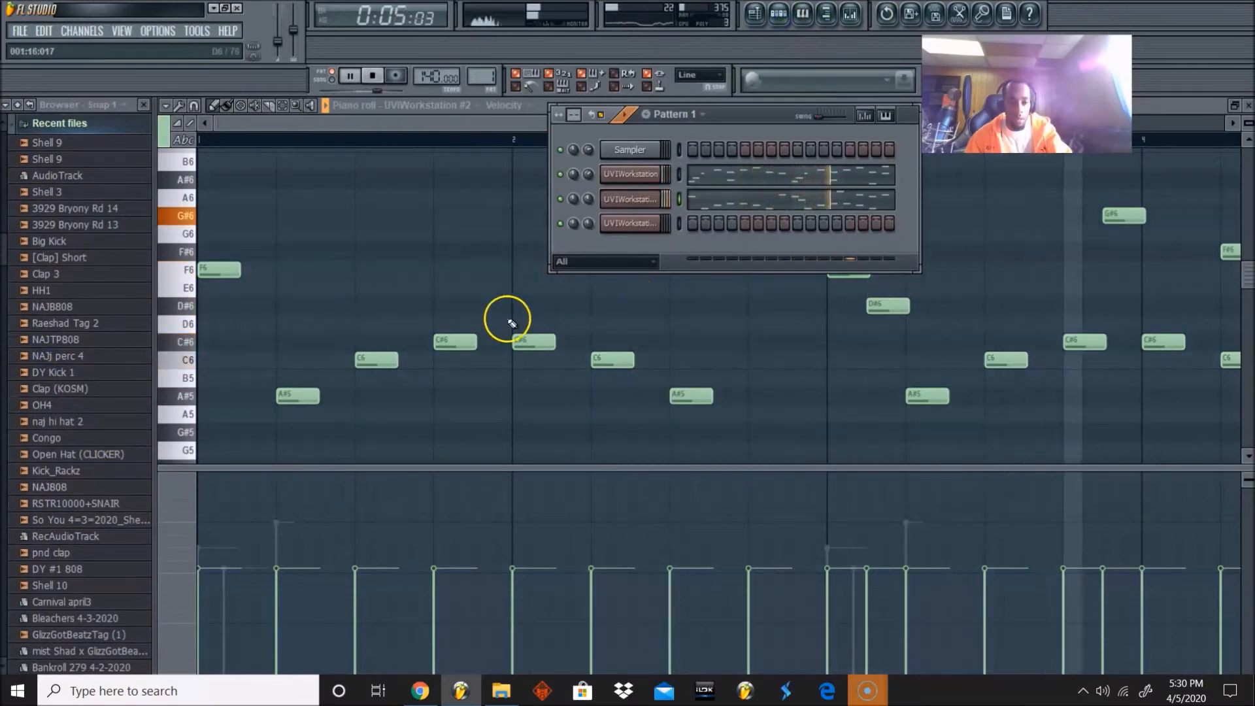
# Step: Undo the two-semitone transpositions of both the main melody and the counter melody
pyautogui.hotkey('ctrl', 'z')
pyautogui.hotkey('ctrl', 'z')
pyautogui.scroll(-10, 92, 387)
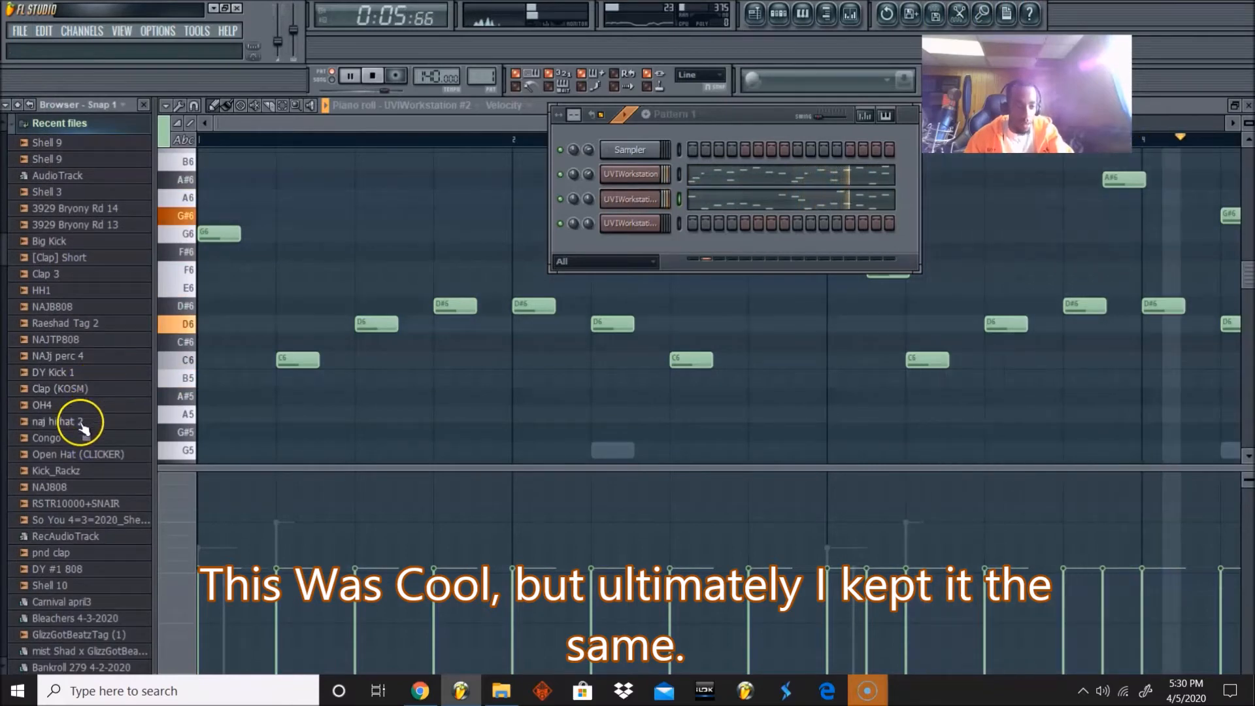
# Step: Preview naj hi hat 2, load the DY #1 808 sample into the Sampler channel, and open that channel's piano roll
pyautogui.moveTo(81, 421); pyautogui.dragTo(578, 205)
pyautogui.moveTo(57, 436); pyautogui.dragTo(57, 451)
pyautogui.press('space')
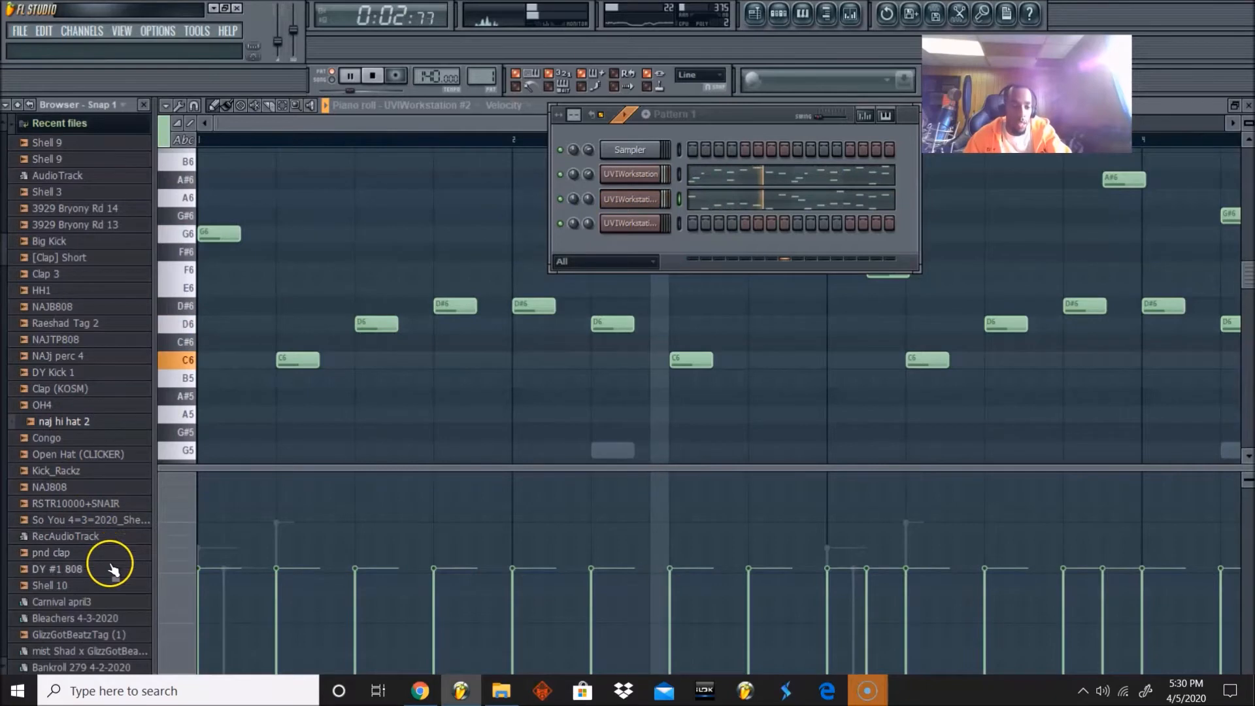
pyautogui.moveTo(95, 576); pyautogui.dragTo(647, 147)
pyautogui.rightClick(662, 144)
pyautogui.click(684, 151)
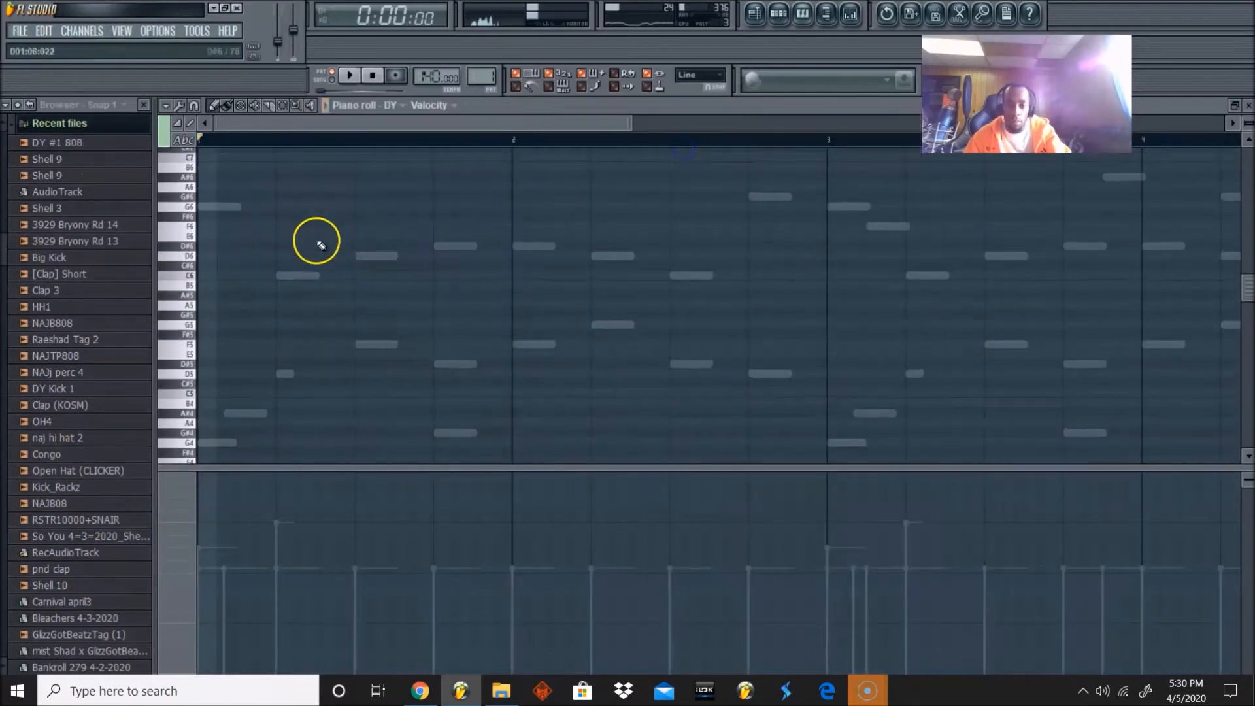
# Step: Place a short 808 note on G7 at the start of bar 1 and play the pattern repeatedly to audition it
pyautogui.press('space')
pyautogui.scroll(4, 177, 229)
pyautogui.click(173, 277)
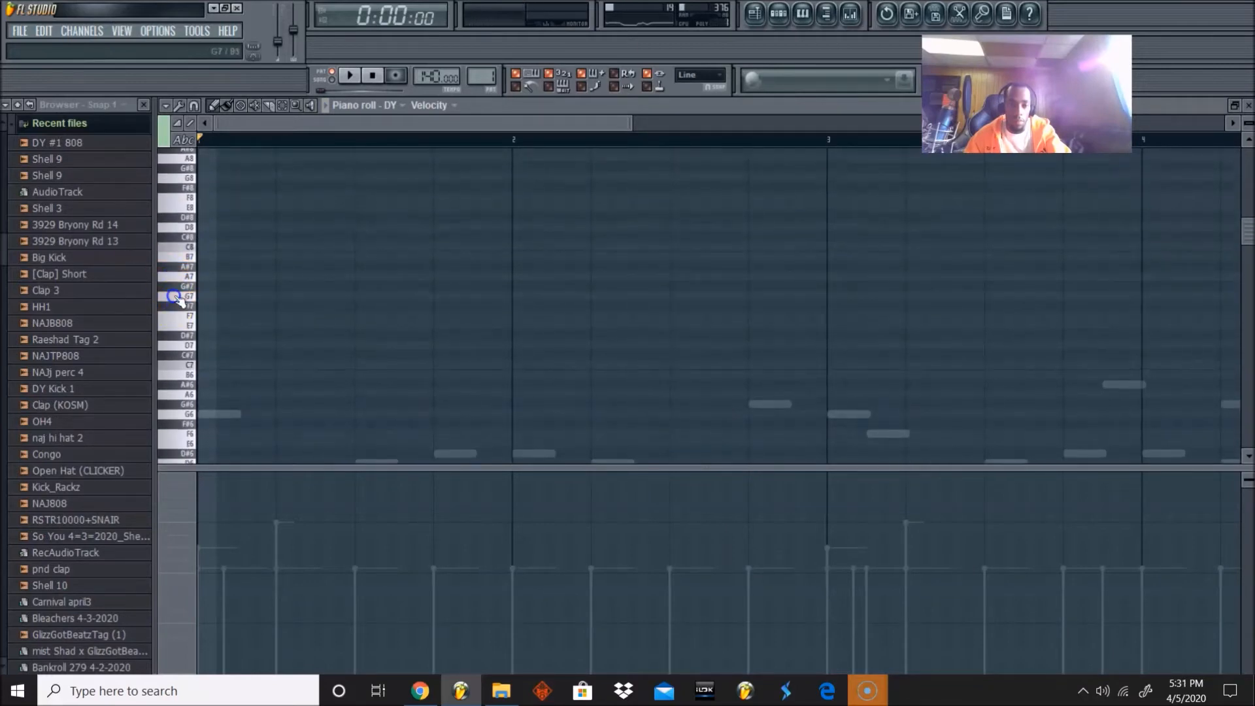
pyautogui.press('space')
pyautogui.press('space')
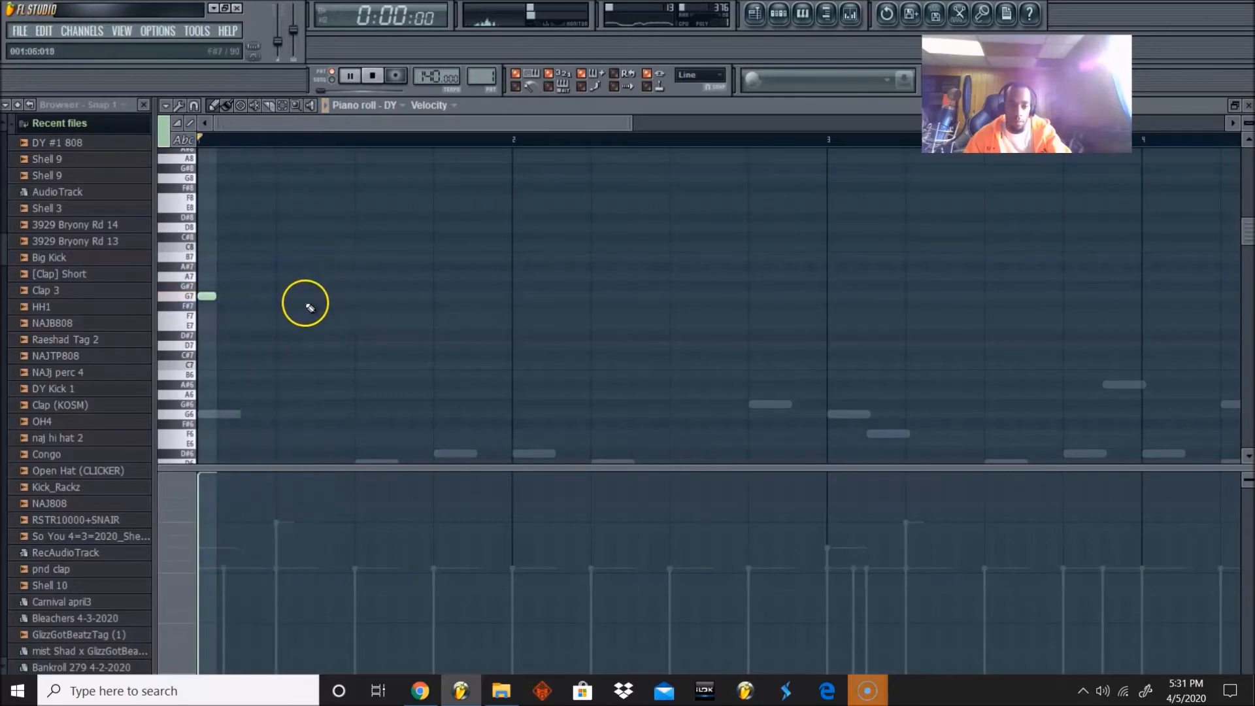
pyautogui.press('space')
pyautogui.press('space')
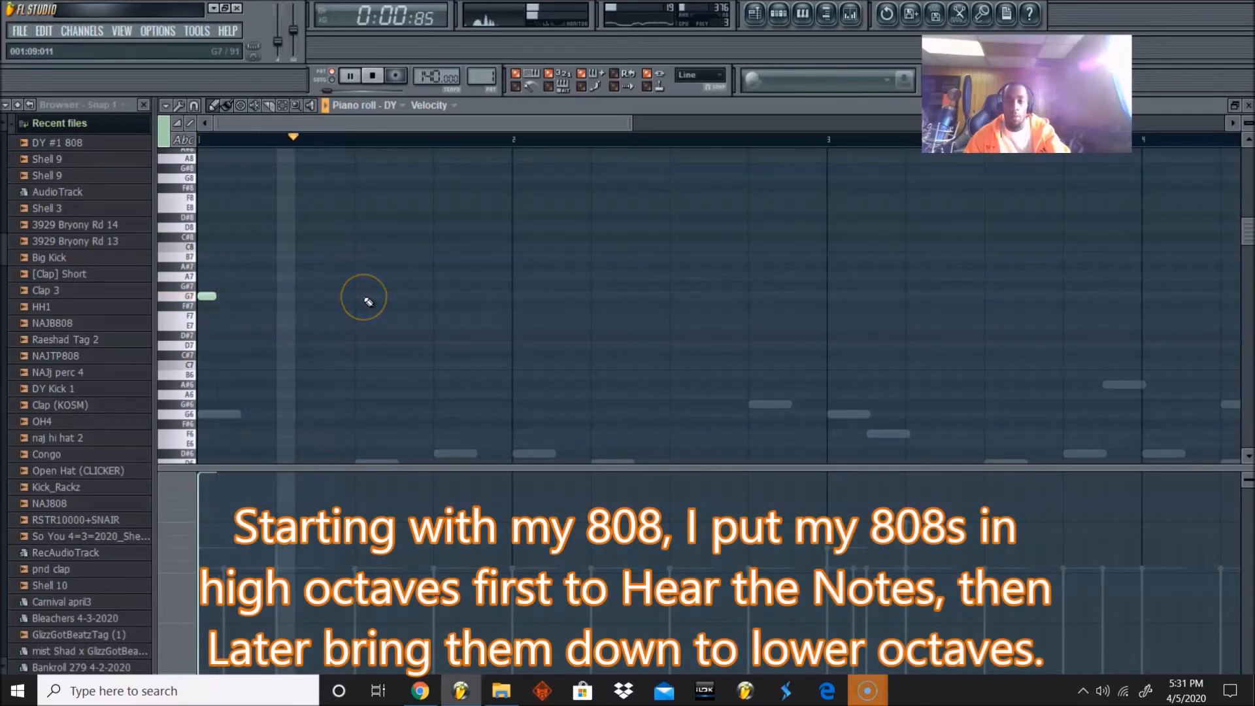
pyautogui.press('space')
pyautogui.press('space')
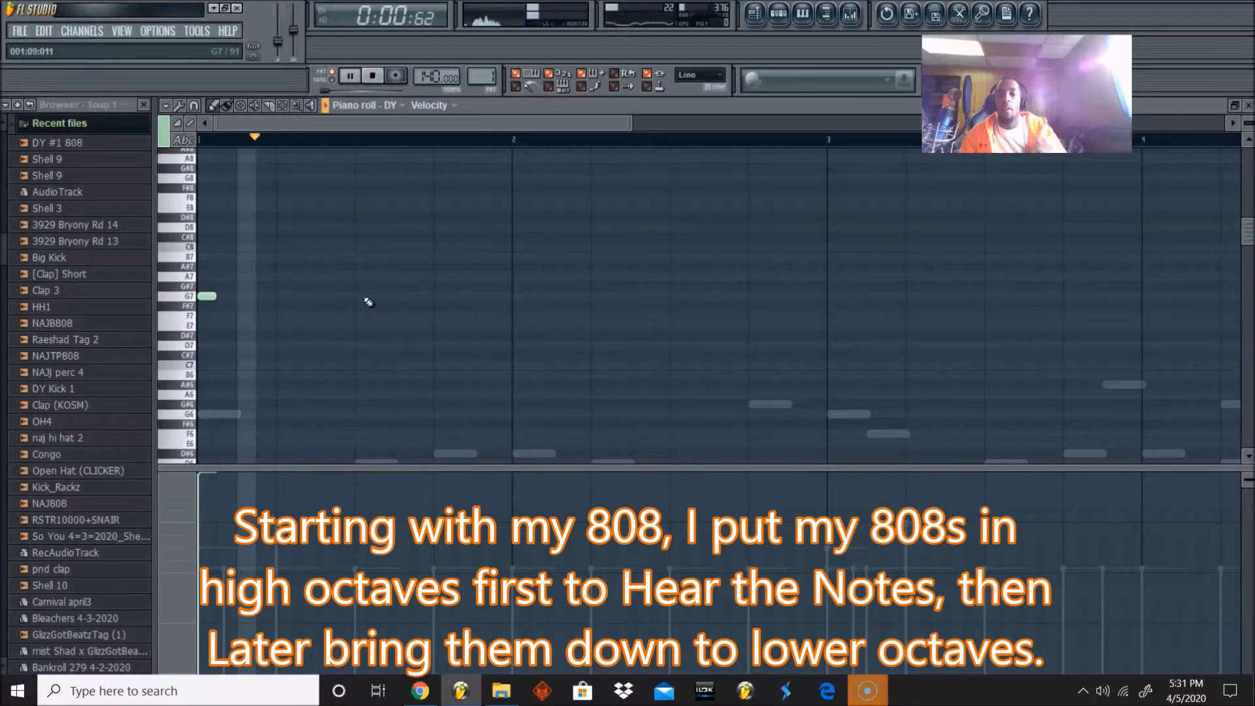
pyautogui.press('space')
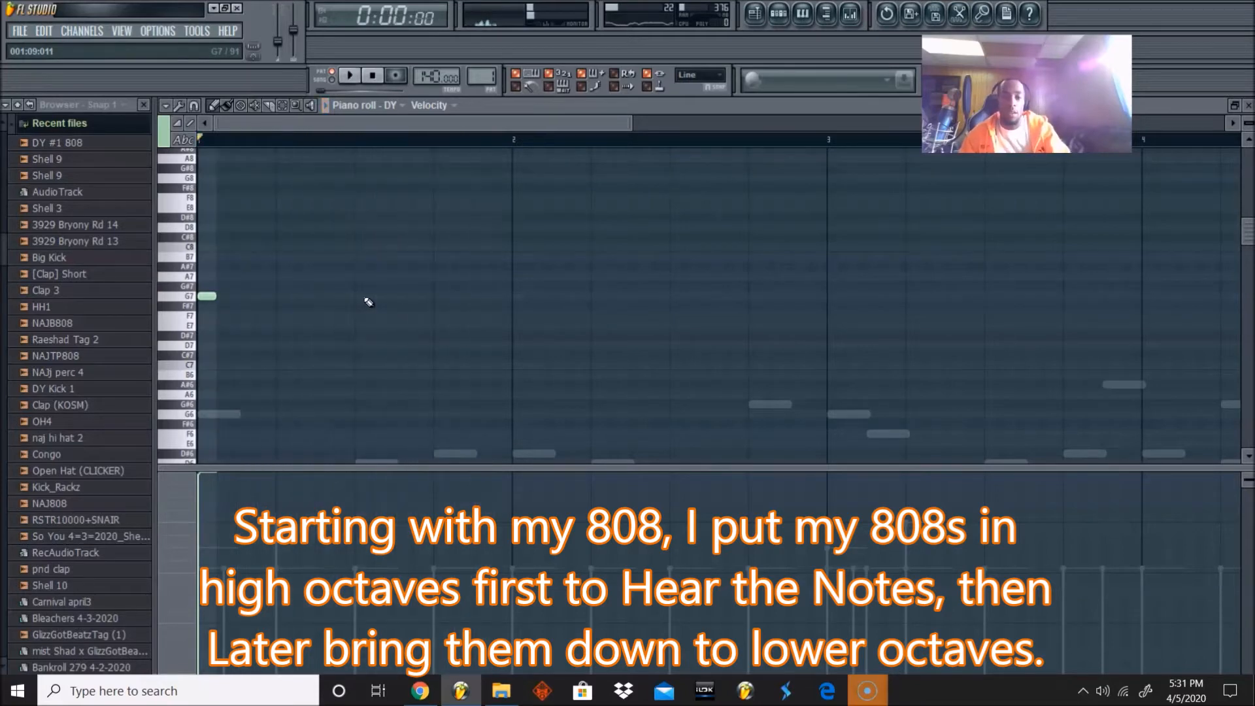
pyautogui.press('space')
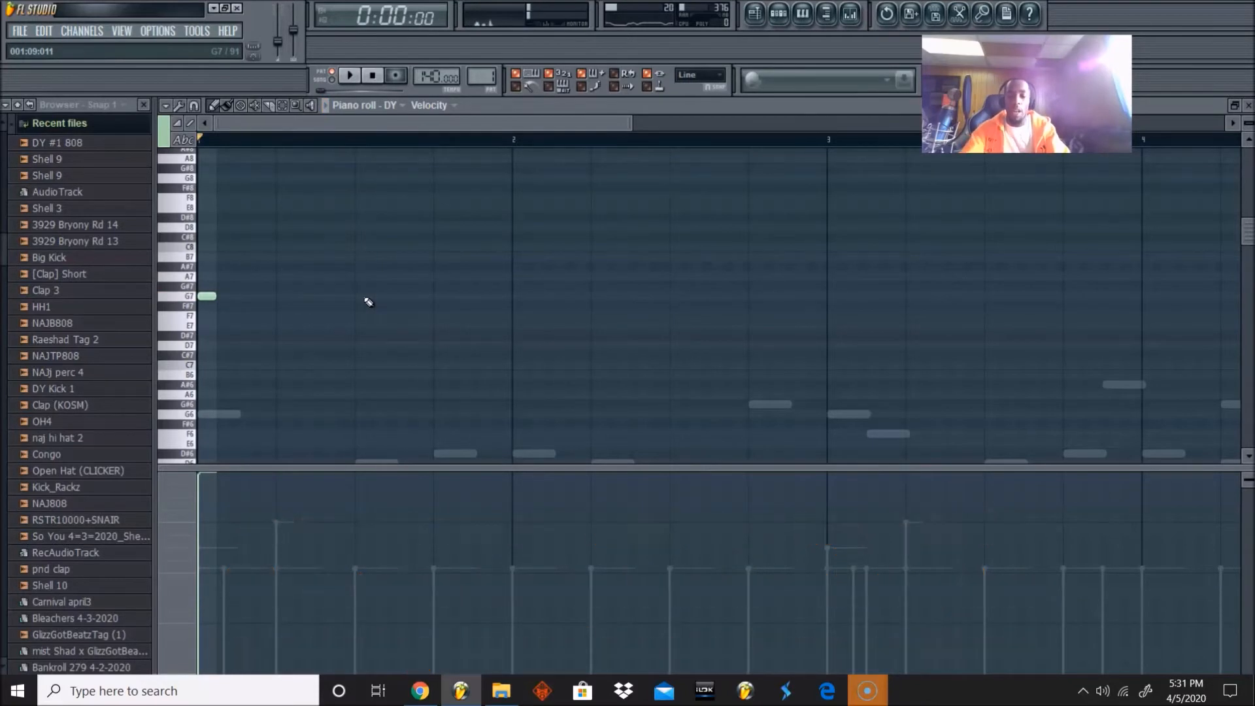
# Step: Add short 808 notes on G7 at beat 4 of bar 1 and on G#7 at beats 3 and 4 of bar 2
pyautogui.scroll(2, 369, 302)
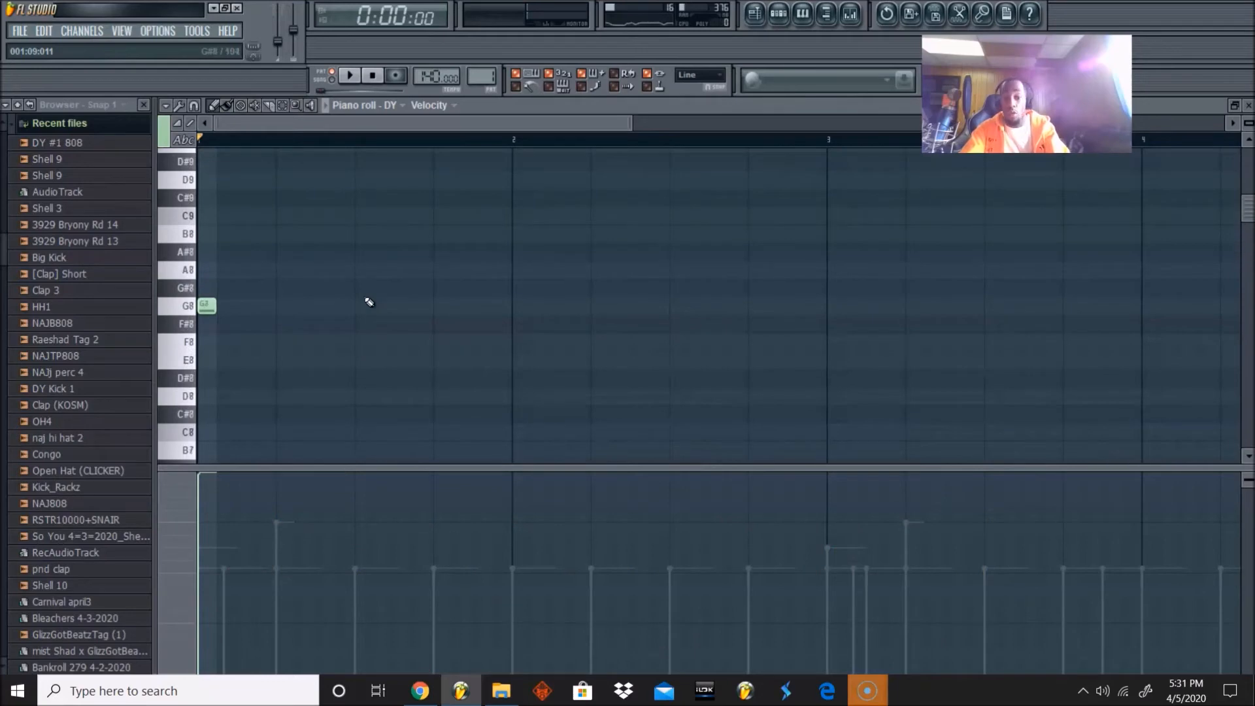
pyautogui.press('space')
pyautogui.click(442, 306)
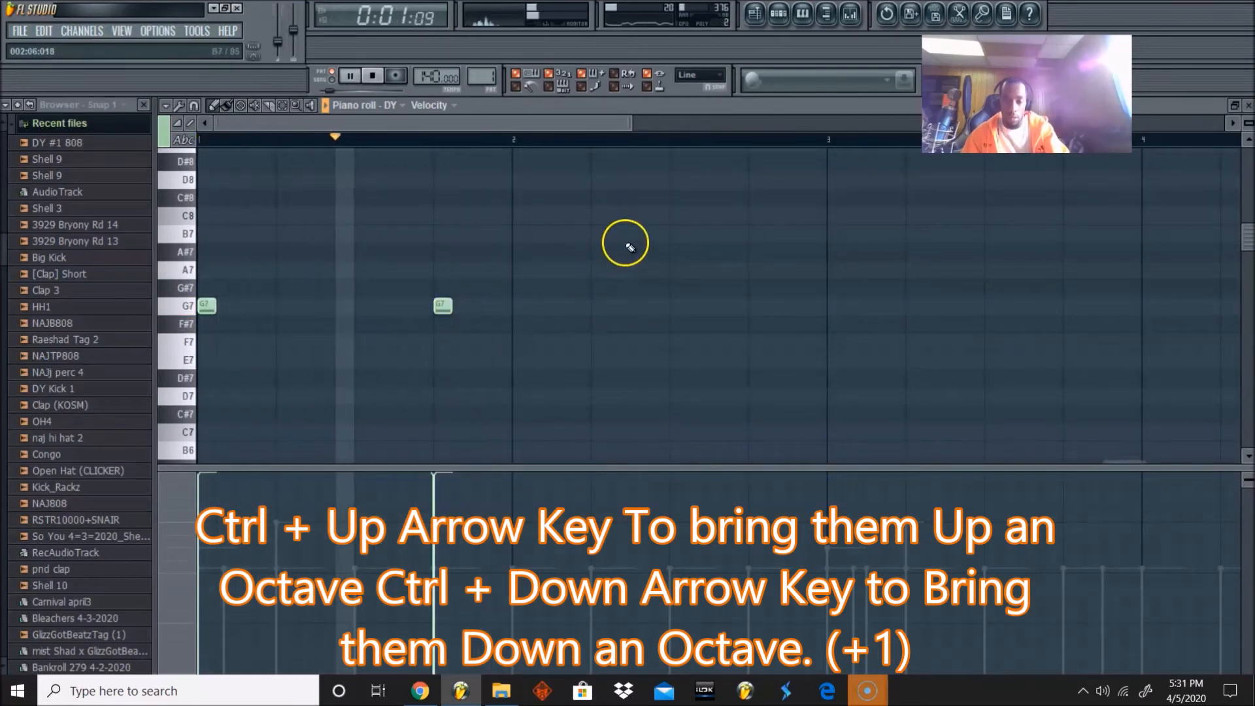
pyautogui.click(676, 287)
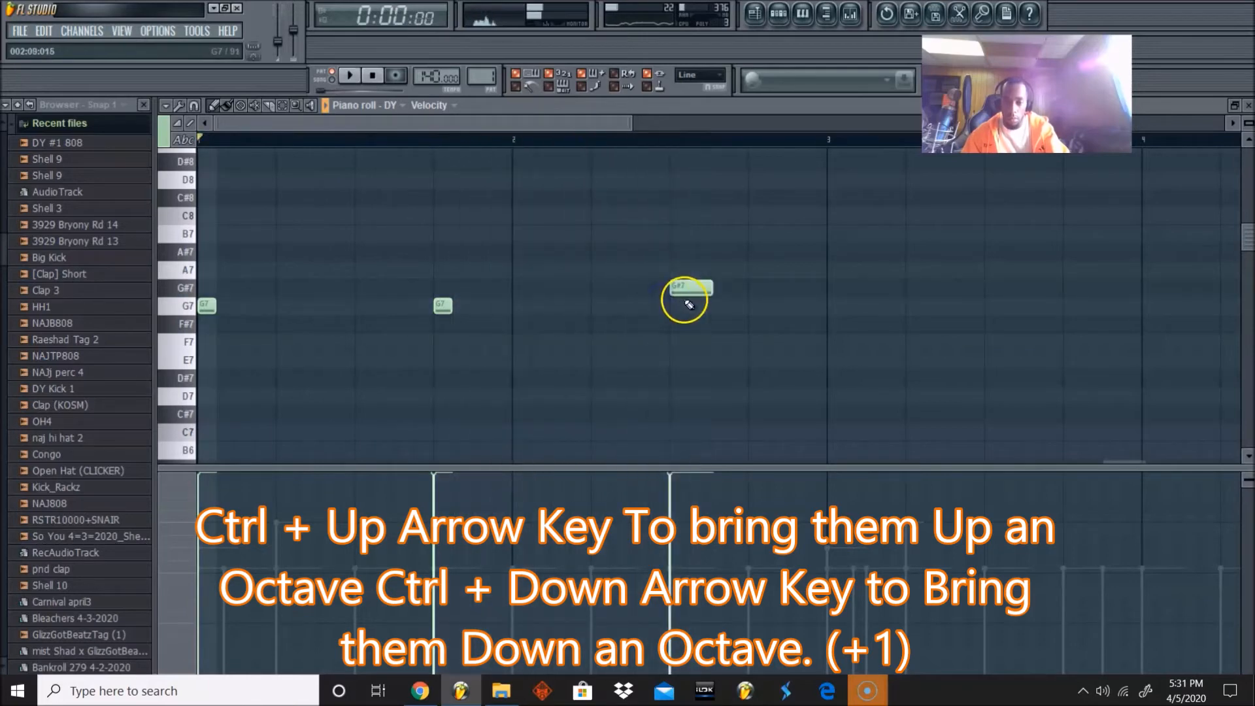
pyautogui.click(757, 287)
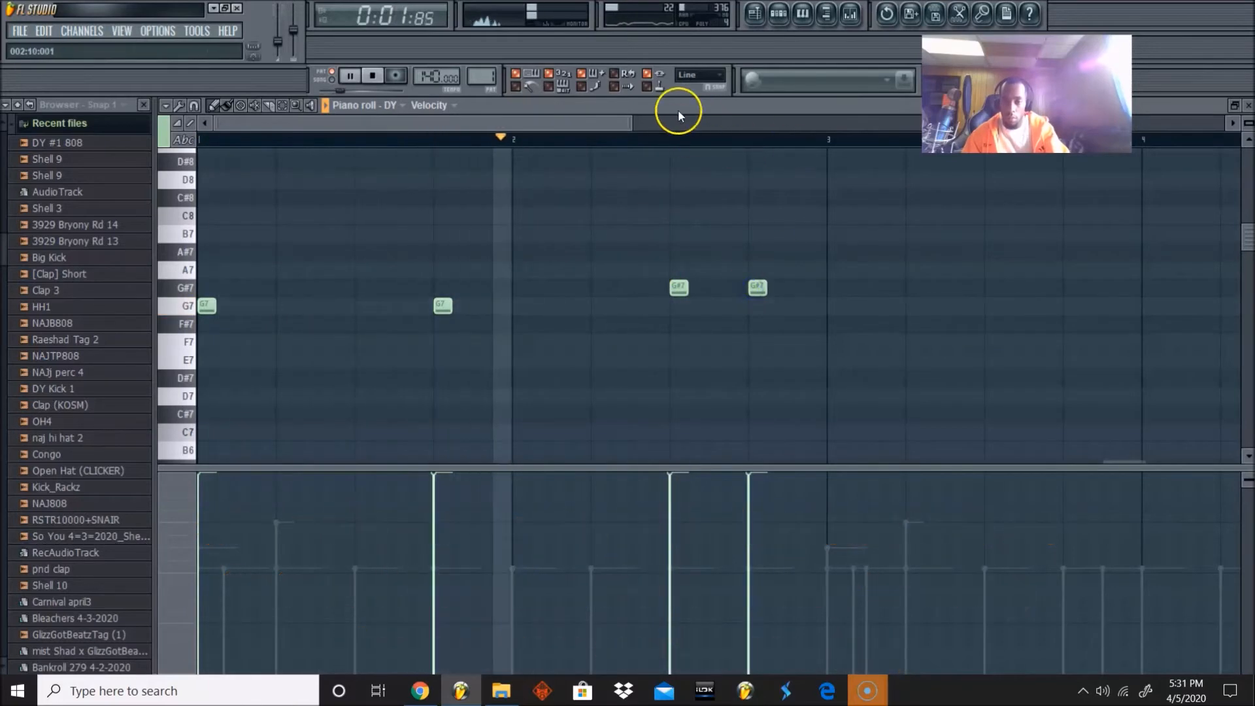
# Step: Duplicate the two-bar 808 phrase into bars 3 and 4, and remove the G#7 note on beat 4 of bar 2
pyautogui.moveTo(628, 125); pyautogui.dragTo(770, 127)
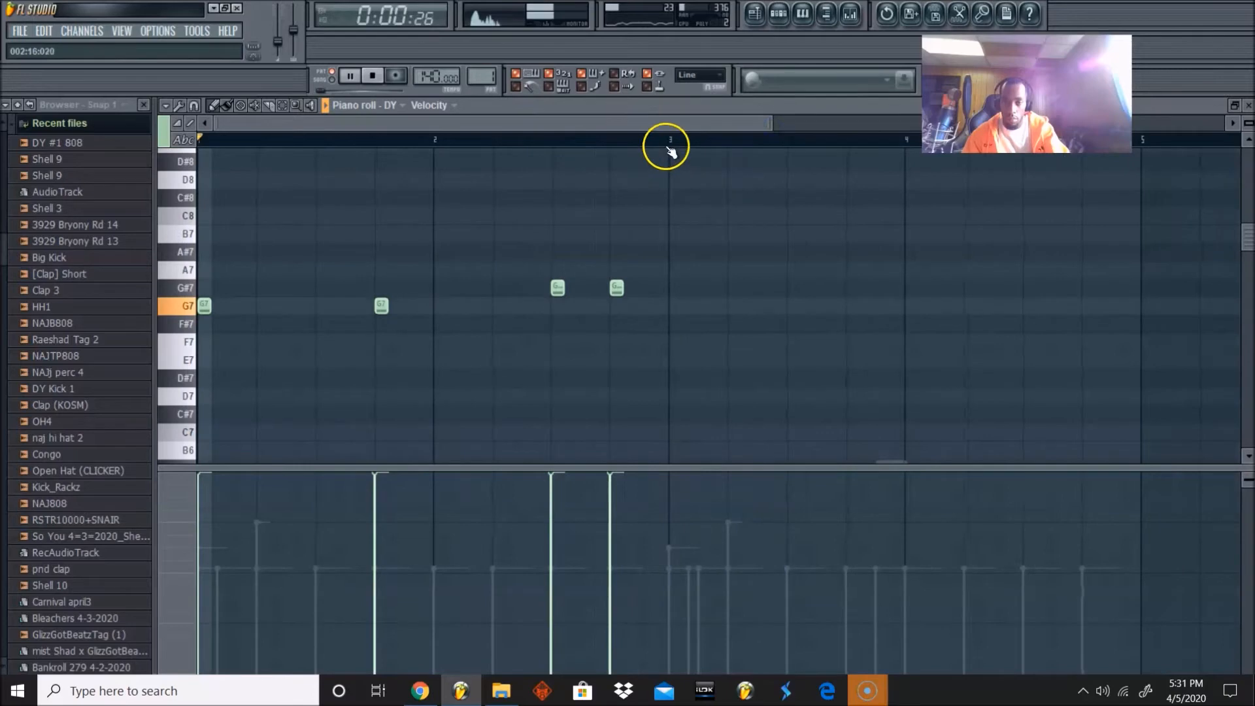
pyautogui.hotkey('ctrl', 'a')
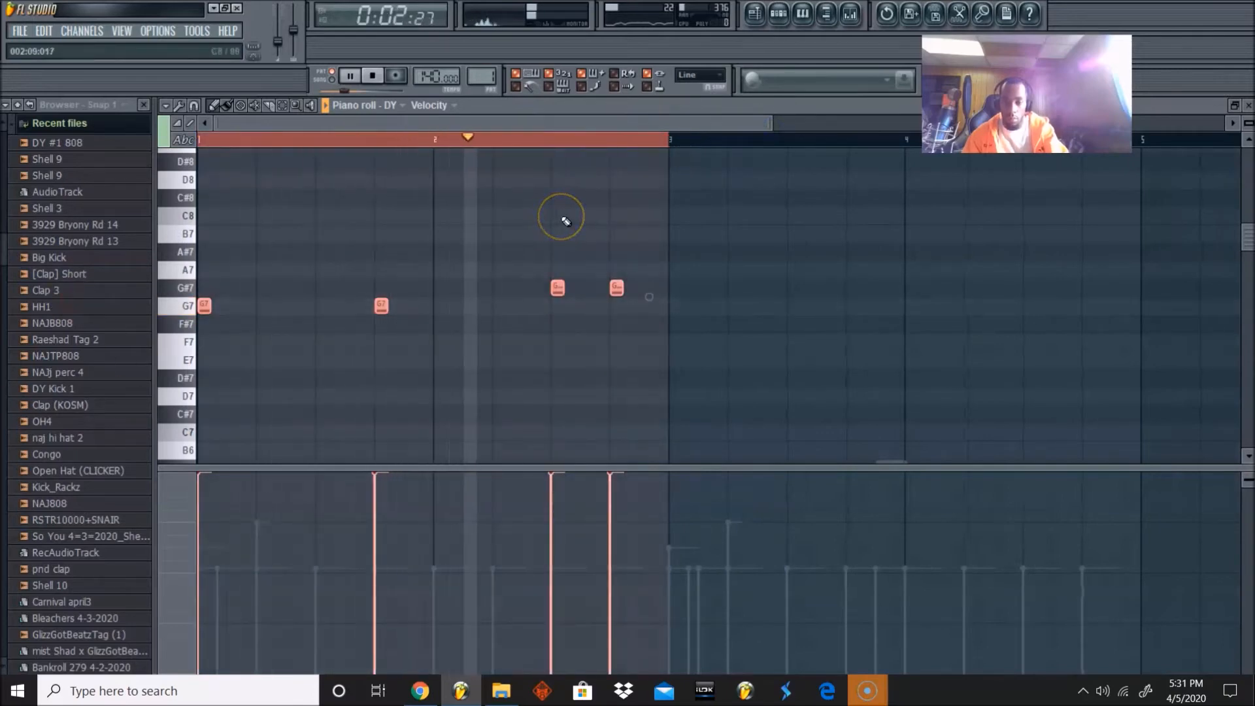
pyautogui.hotkey('ctrl', 'b')
pyautogui.press('space')
pyautogui.hotkey('ctrl', 'd')
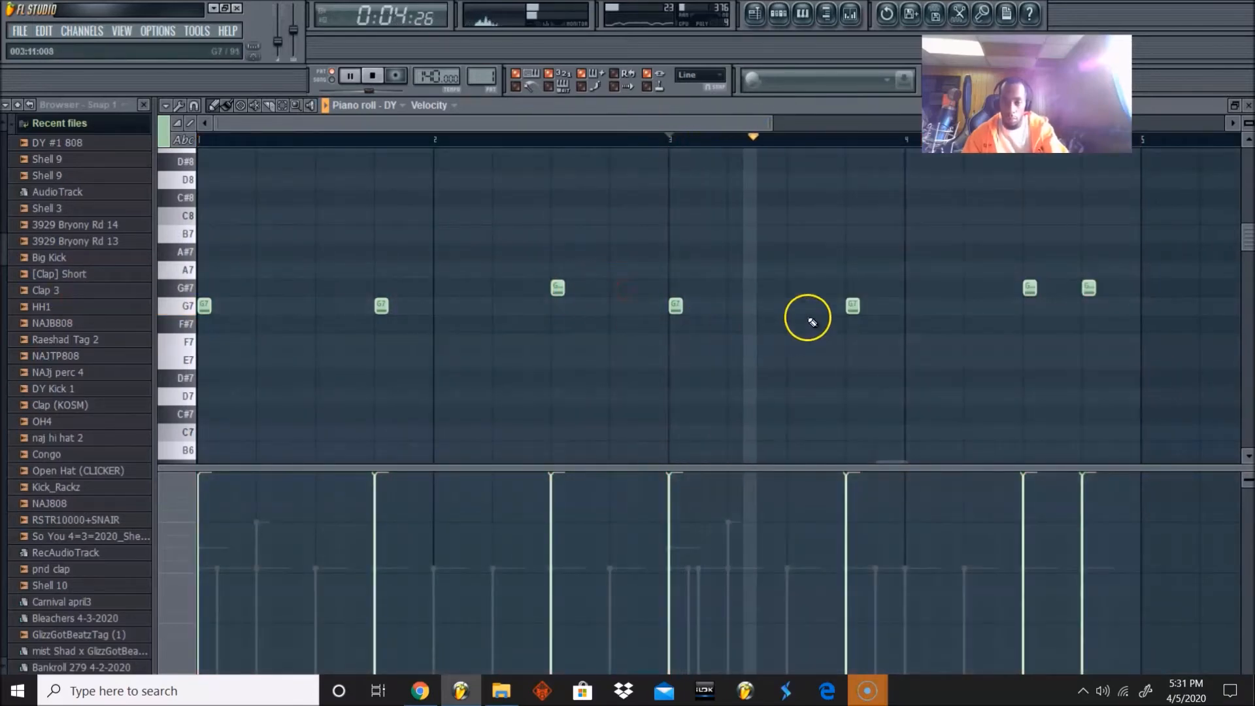
# Step: Replace the two G#7 notes in bar 4 with short F7 notes on beats 3 and 4
pyautogui.rightClick(1030, 287)
pyautogui.click(1019, 342)
pyautogui.press('space')
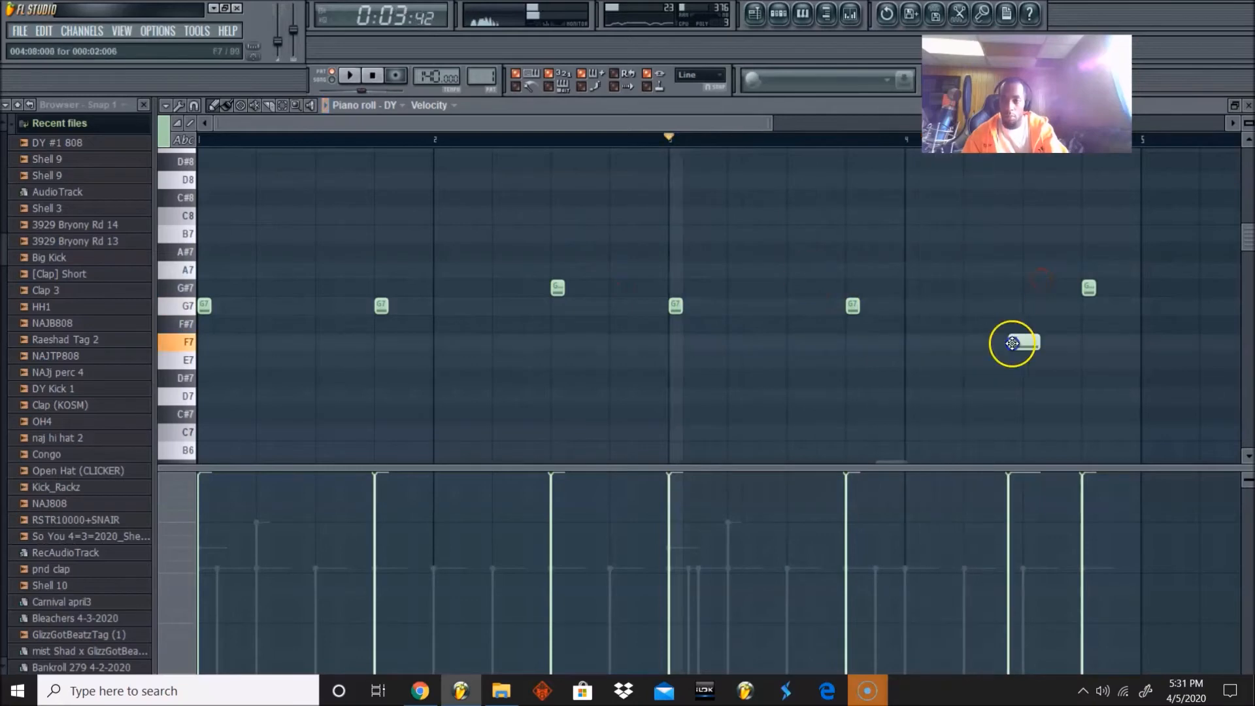
pyautogui.rightClick(1087, 289)
pyautogui.click(1089, 342)
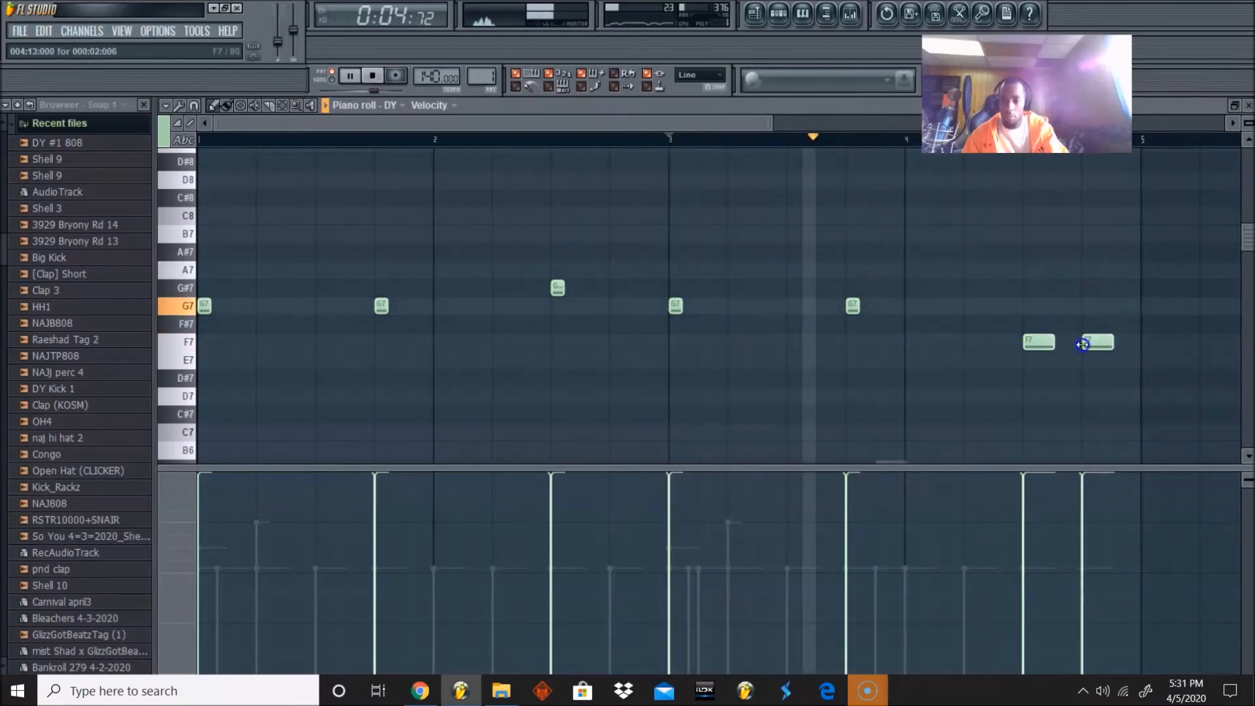
pyautogui.moveTo(769, 127); pyautogui.dragTo(869, 126)
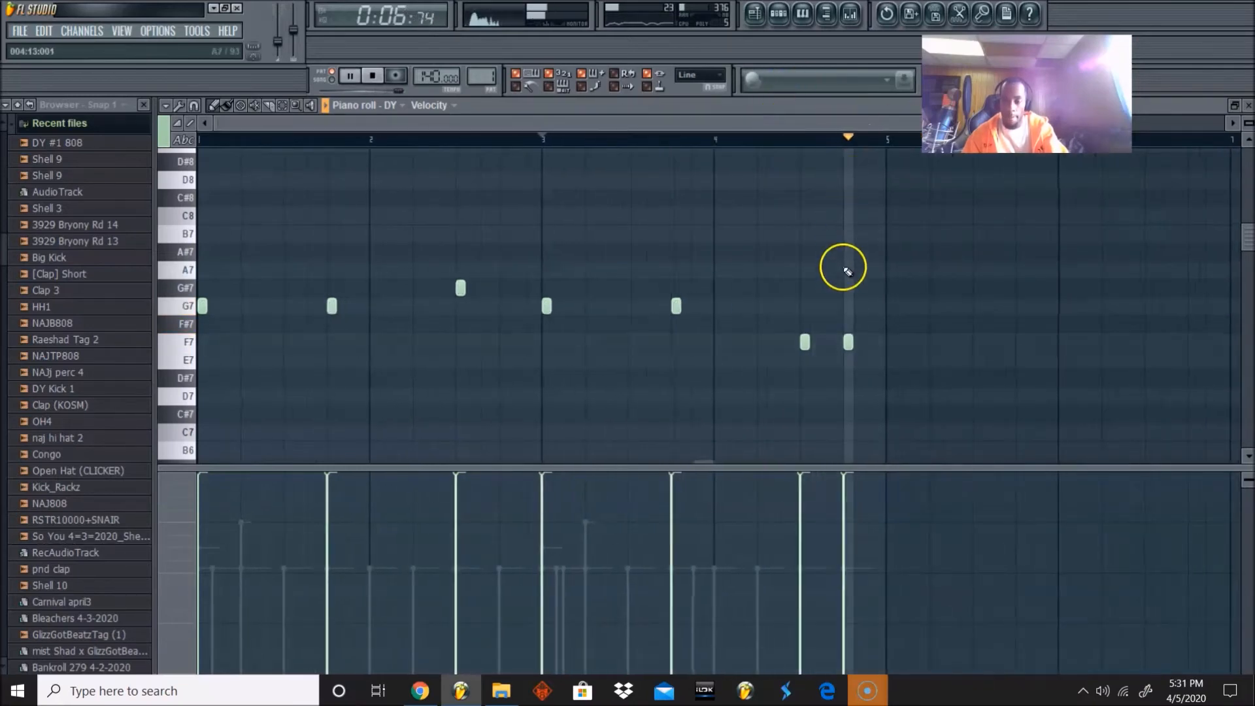
# Step: Lower all 808 notes three octaves to start on G4, comparing them with the version starting on G5 during playback
pyautogui.hotkey('ctrl', 'Down')
pyautogui.hotkey('ctrl', 'Down')
pyautogui.hotkey('ctrl', 'Down')
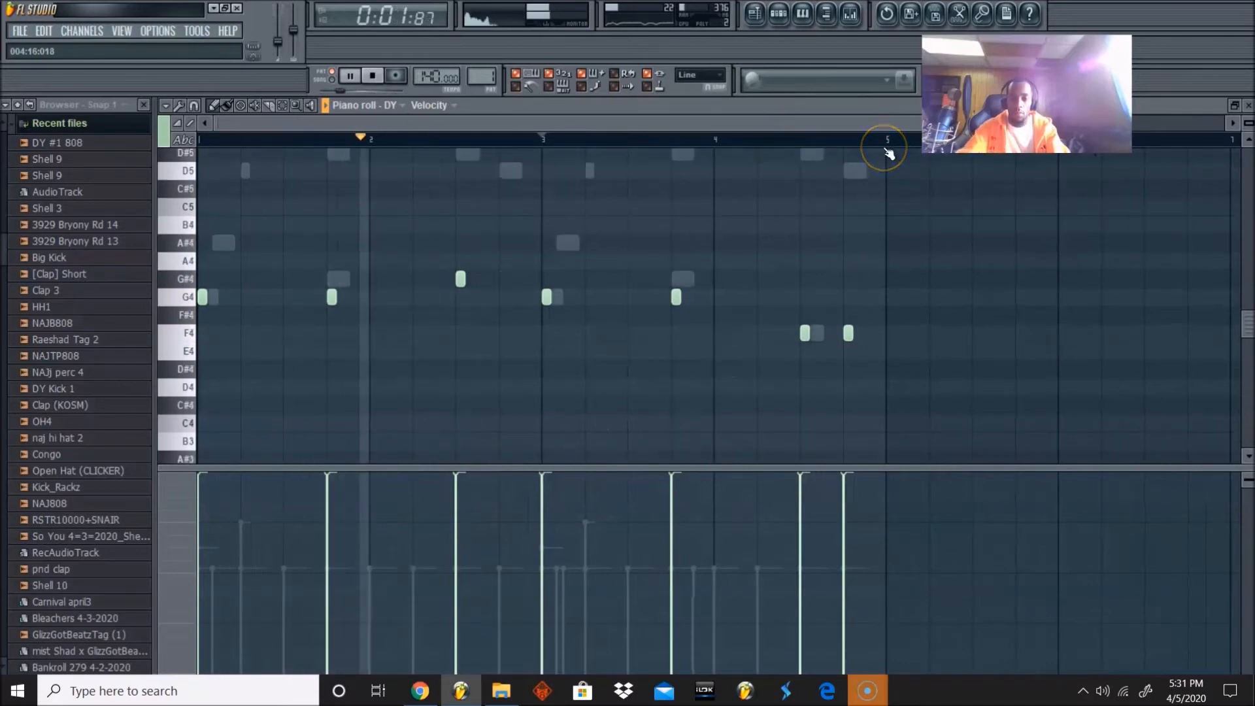
pyautogui.hotkey('ctrl', 'Up')
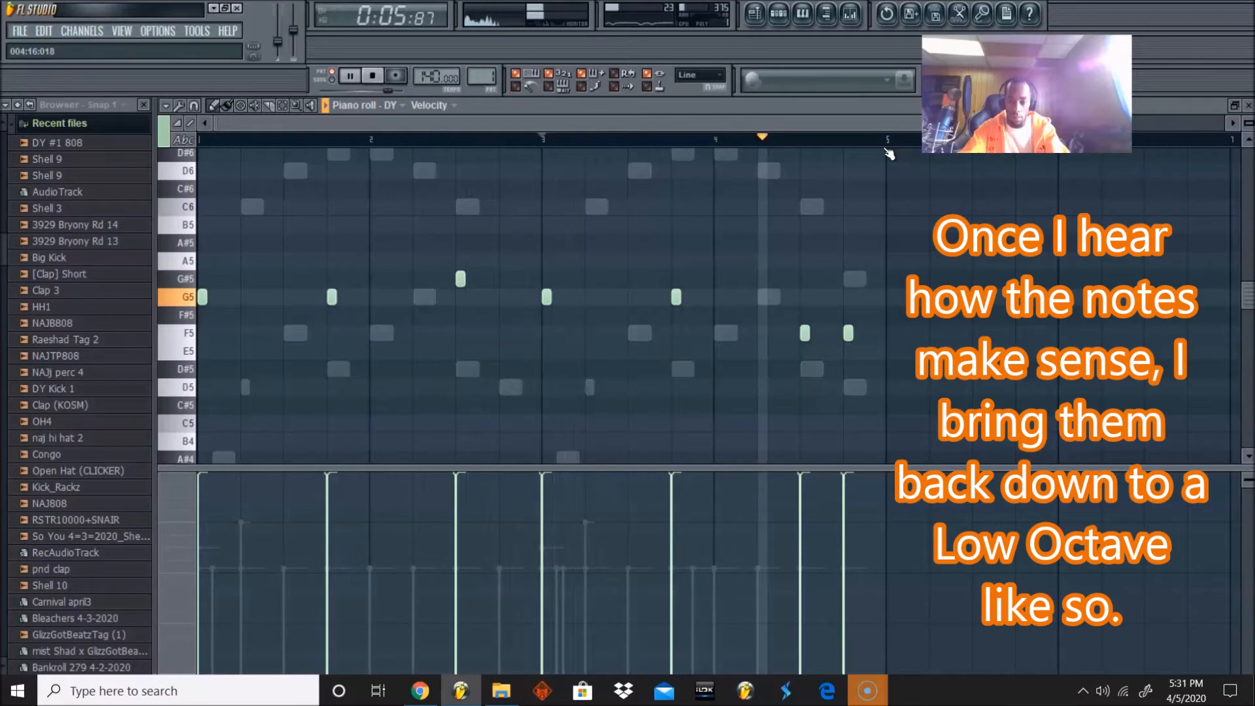
pyautogui.hotkey('ctrl', 'Down')
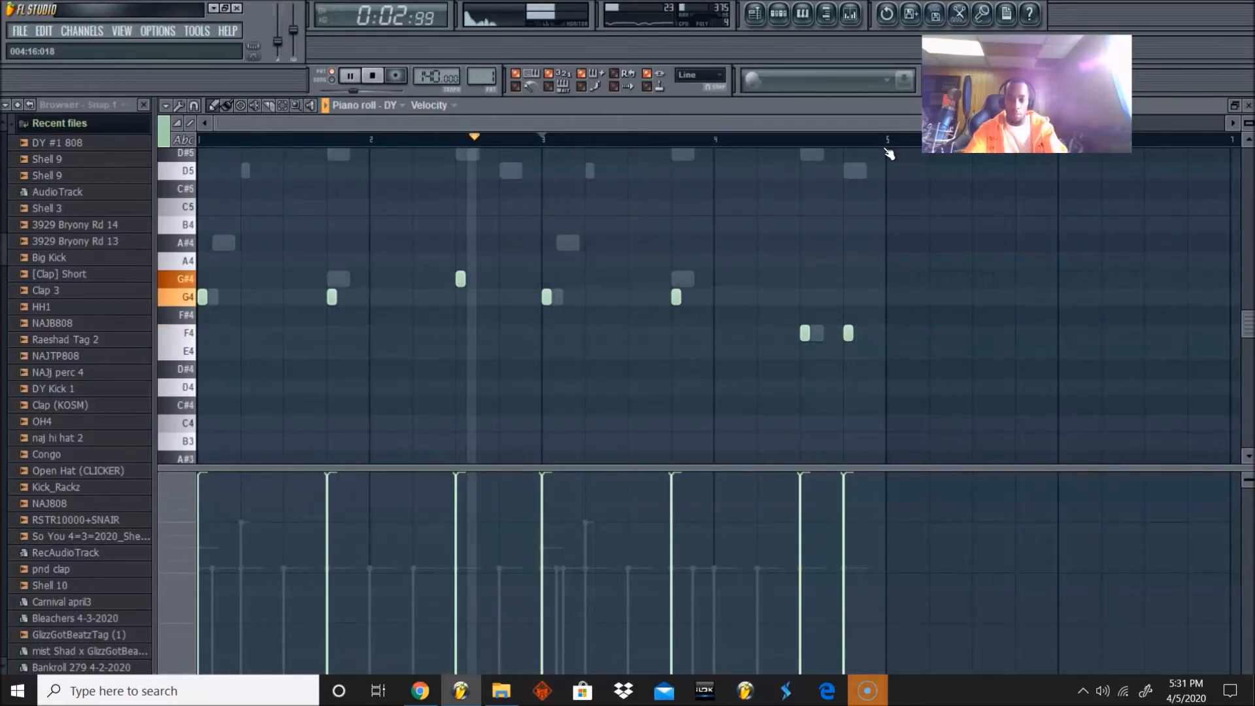
pyautogui.click(775, 11)
pyautogui.click(610, 168)
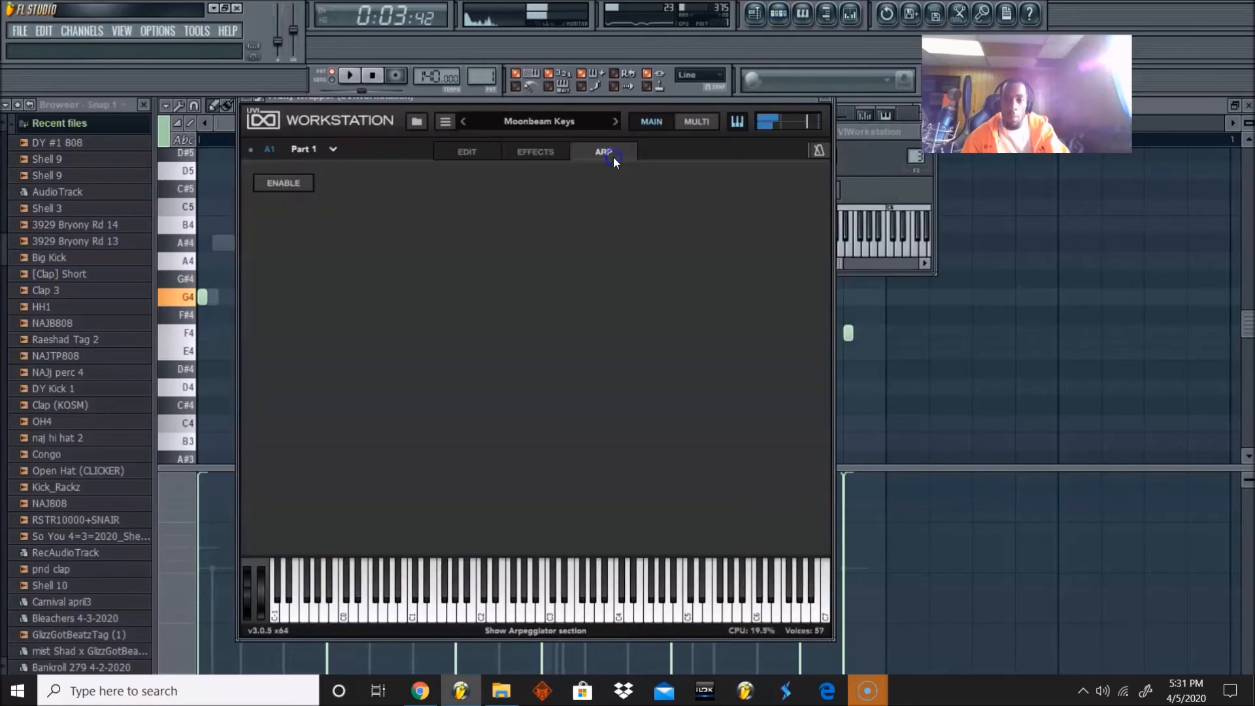
pyautogui.click(566, 161)
pyautogui.click(496, 150)
pyautogui.click(834, 133)
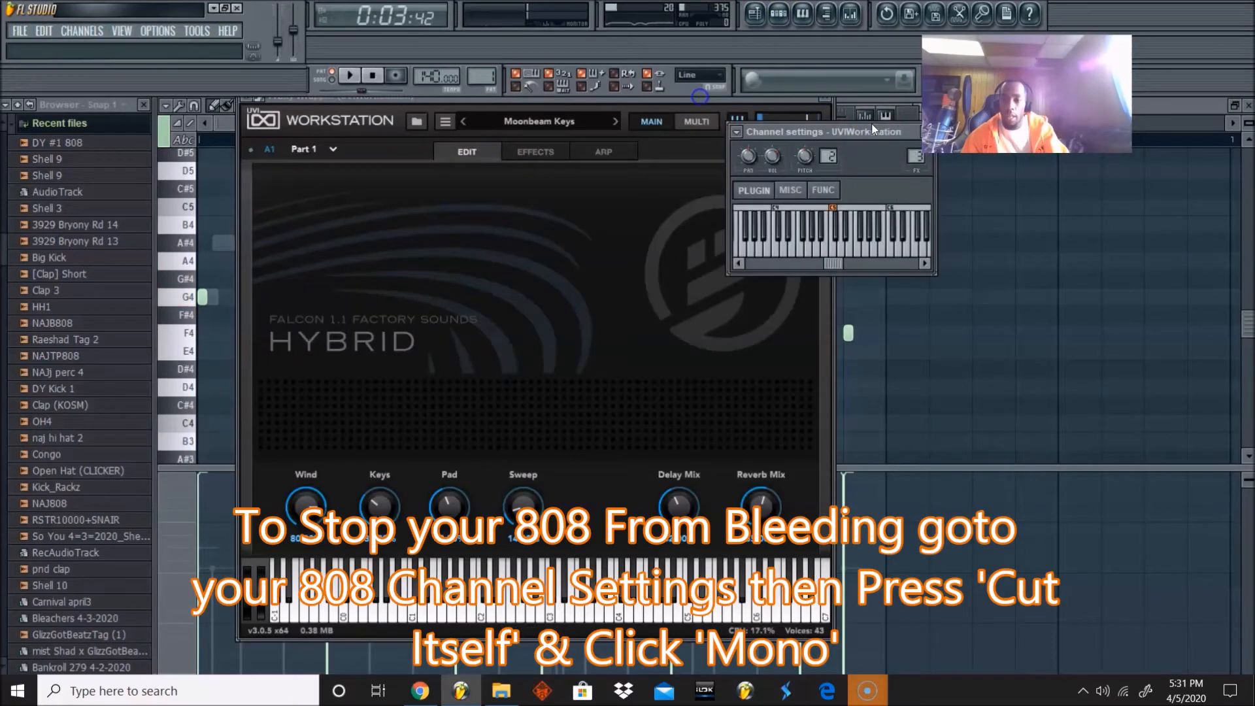
# Step: Set the DY 808 channel to cut itself and play in mono, close its channel settings, and start playback
pyautogui.click(629, 151)
pyautogui.click(802, 190)
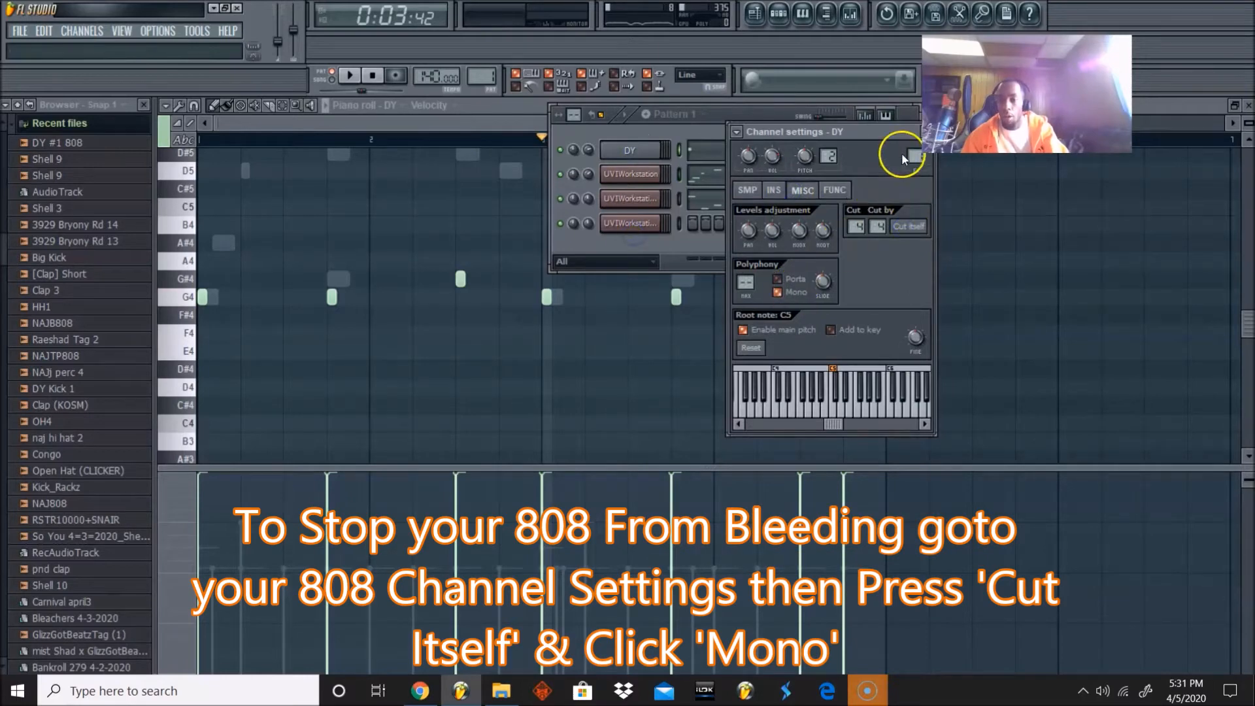
pyautogui.moveTo(907, 133); pyautogui.dragTo(837, 133)
pyautogui.click(857, 132)
pyautogui.press('space')
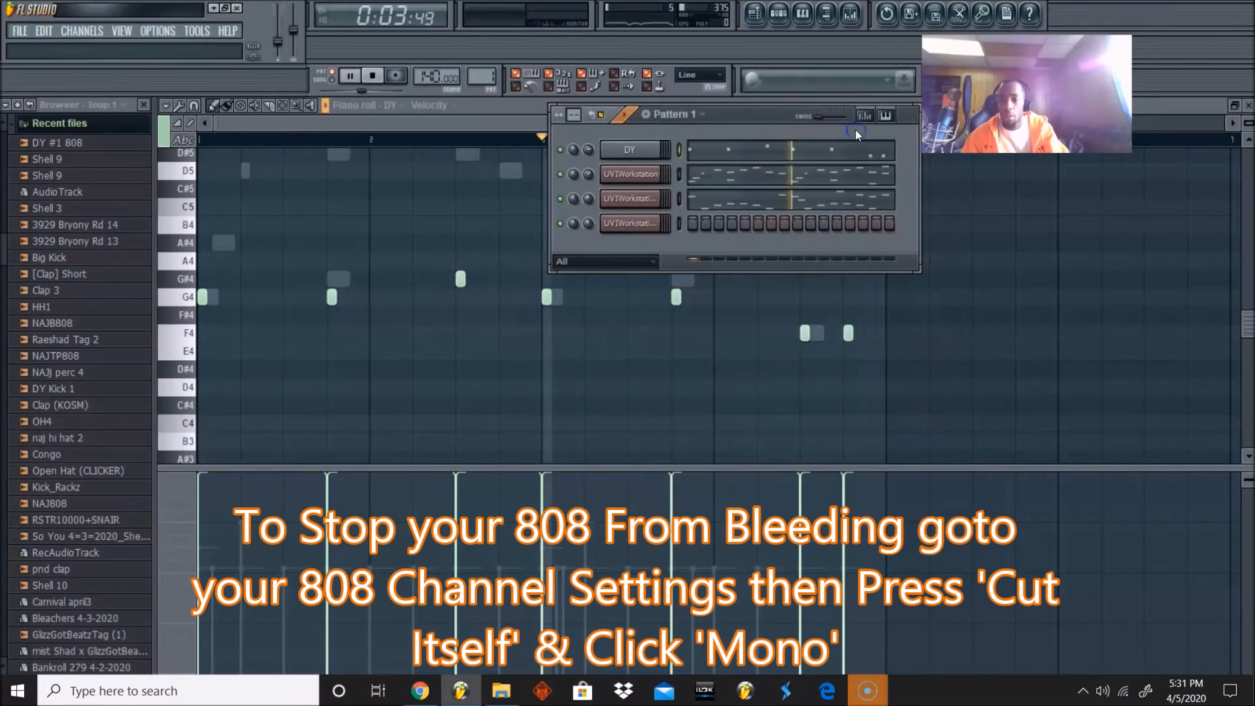
# Step: Stop playback, raise all 808 notes one octave to start on G5, and play the pattern with the channel rack shown
pyautogui.press('space')
pyautogui.click(384, 146)
pyautogui.scroll(4, 385, 150)
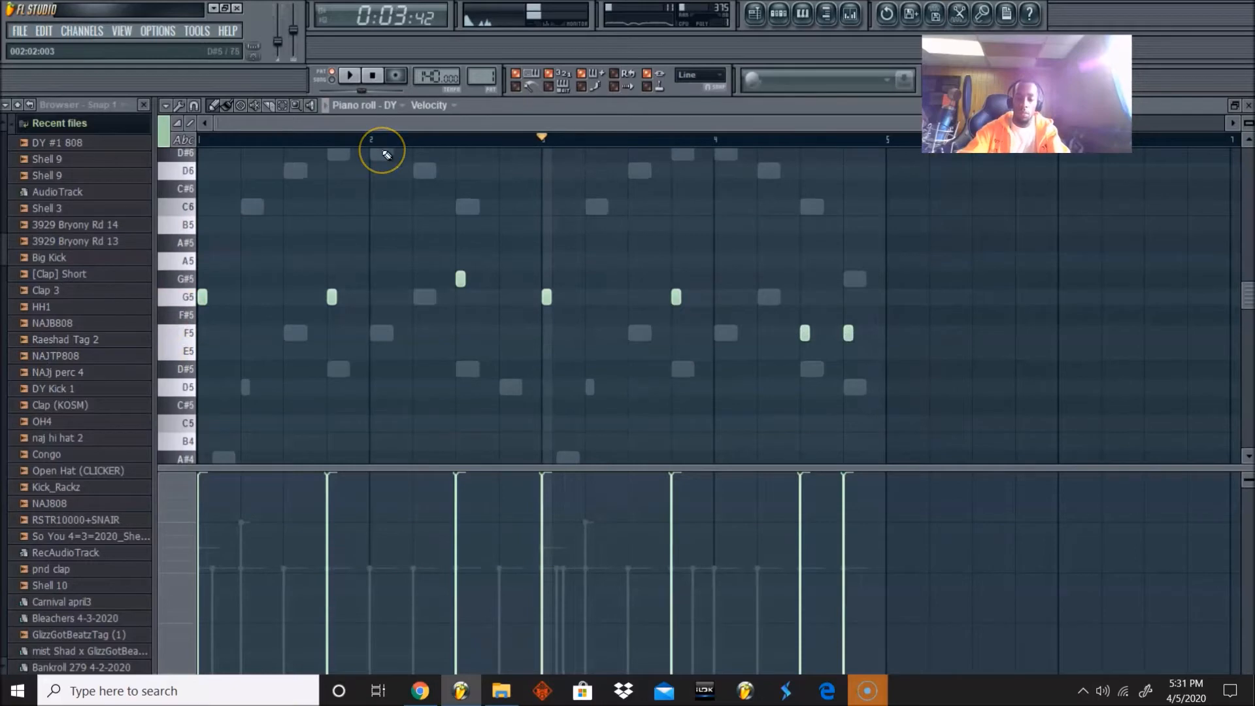
pyautogui.click(788, 10)
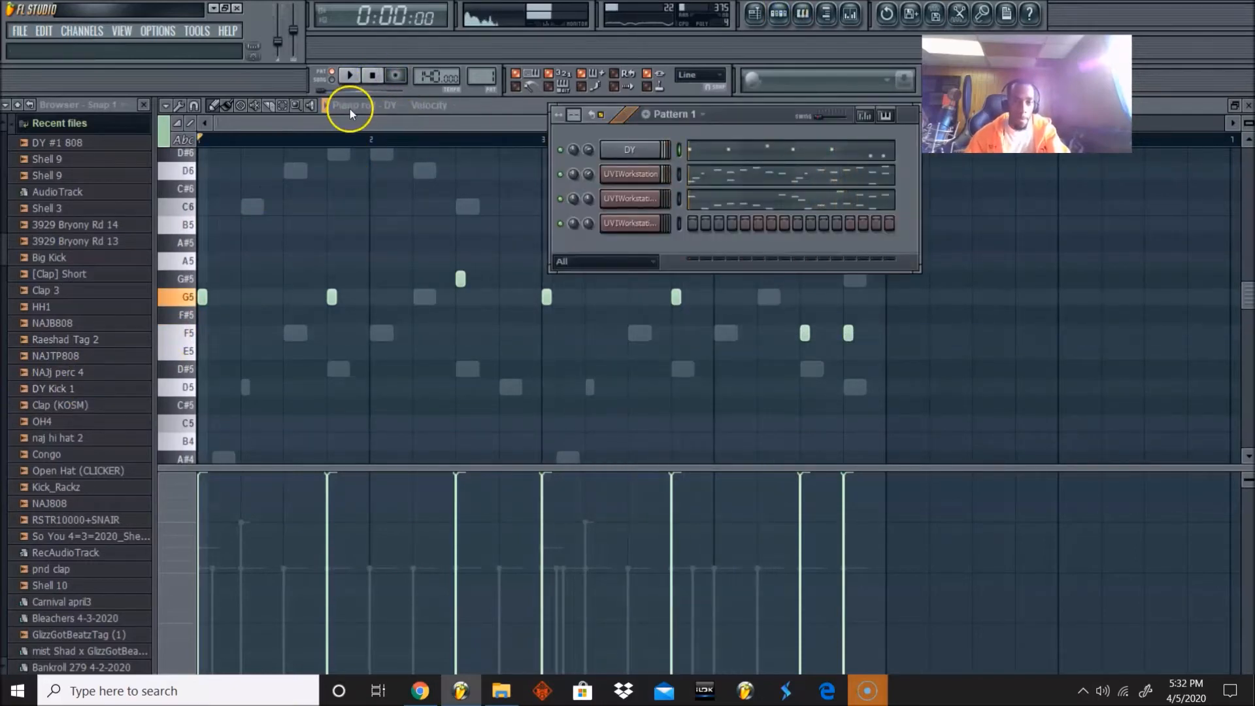
pyautogui.press('space')
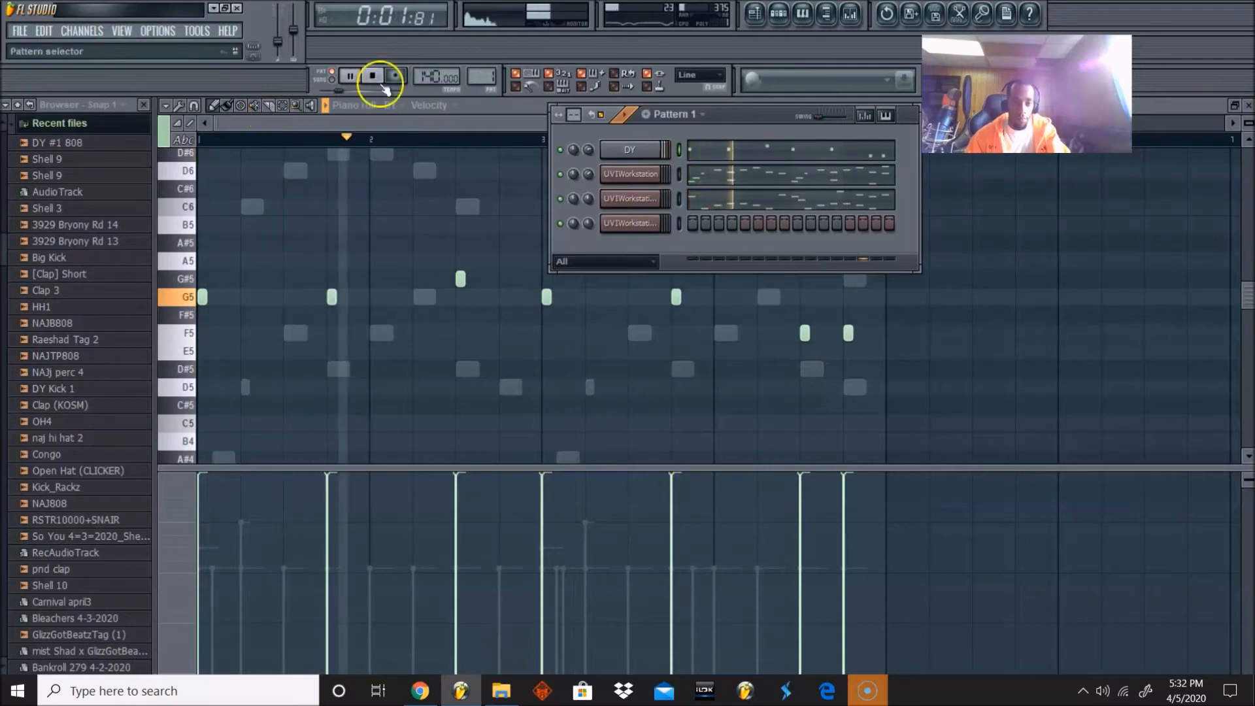
# Step: Replace the G5 808 note on beat 4 of bar 1 with a G#5 note
pyautogui.rightClick(320, 294)
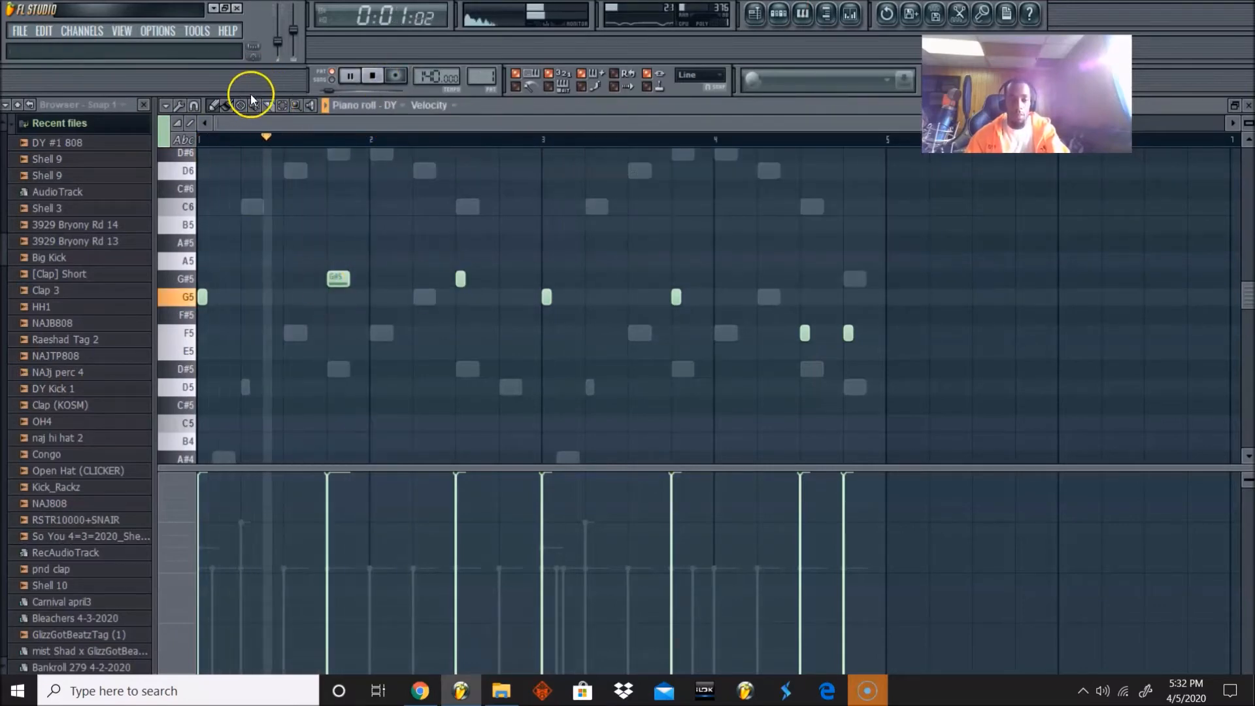
pyautogui.press('F6')
pyautogui.rightClick(457, 323)
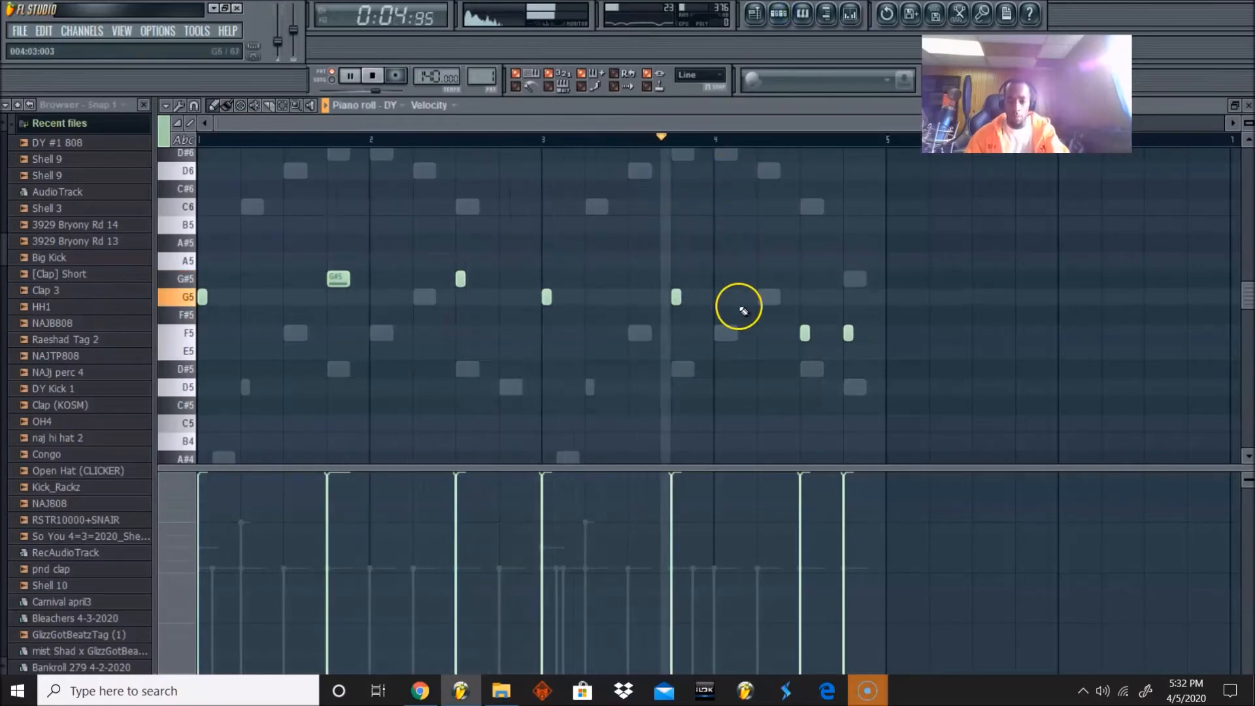
# Step: Try to duplicate the 808 notes of bars 1 to 4 into bars 5 to 8
pyautogui.moveTo(887, 142); pyautogui.dragTo(209, 318)
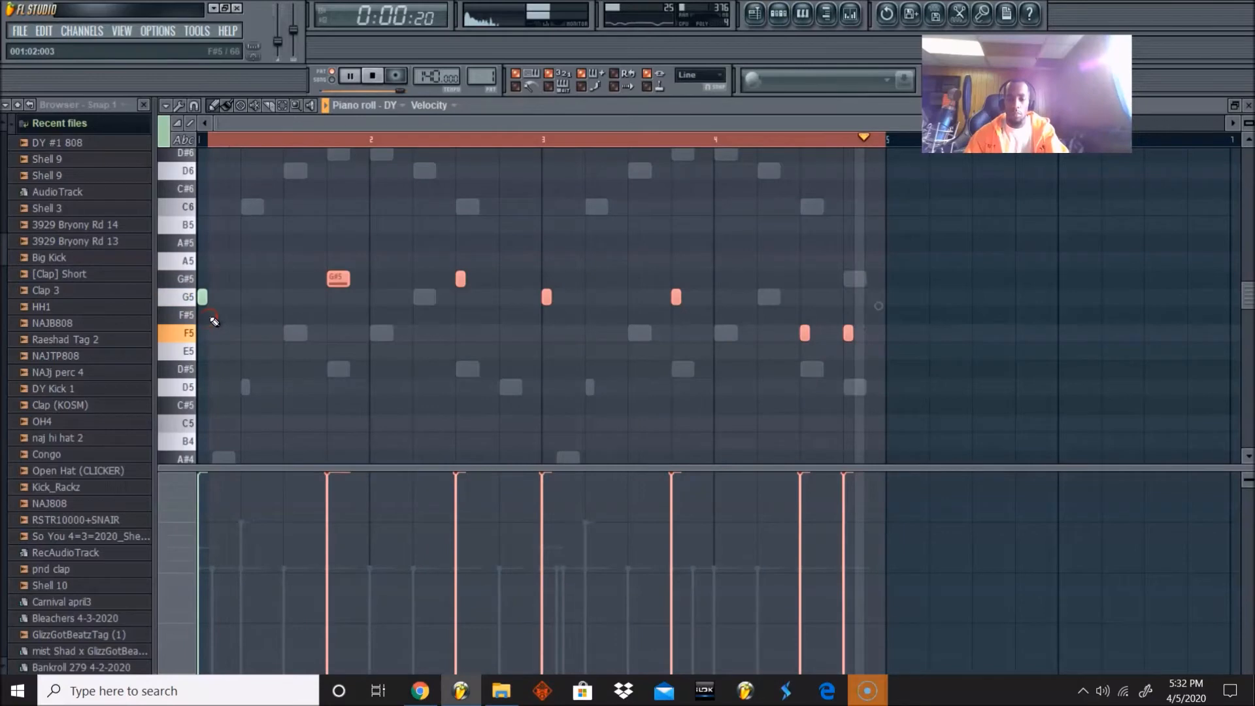
pyautogui.hotkey('ctrl', 'd')
pyautogui.click(774, 20)
pyautogui.click(413, 172)
pyautogui.press('space')
pyautogui.moveTo(429, 126); pyautogui.dragTo(617, 114)
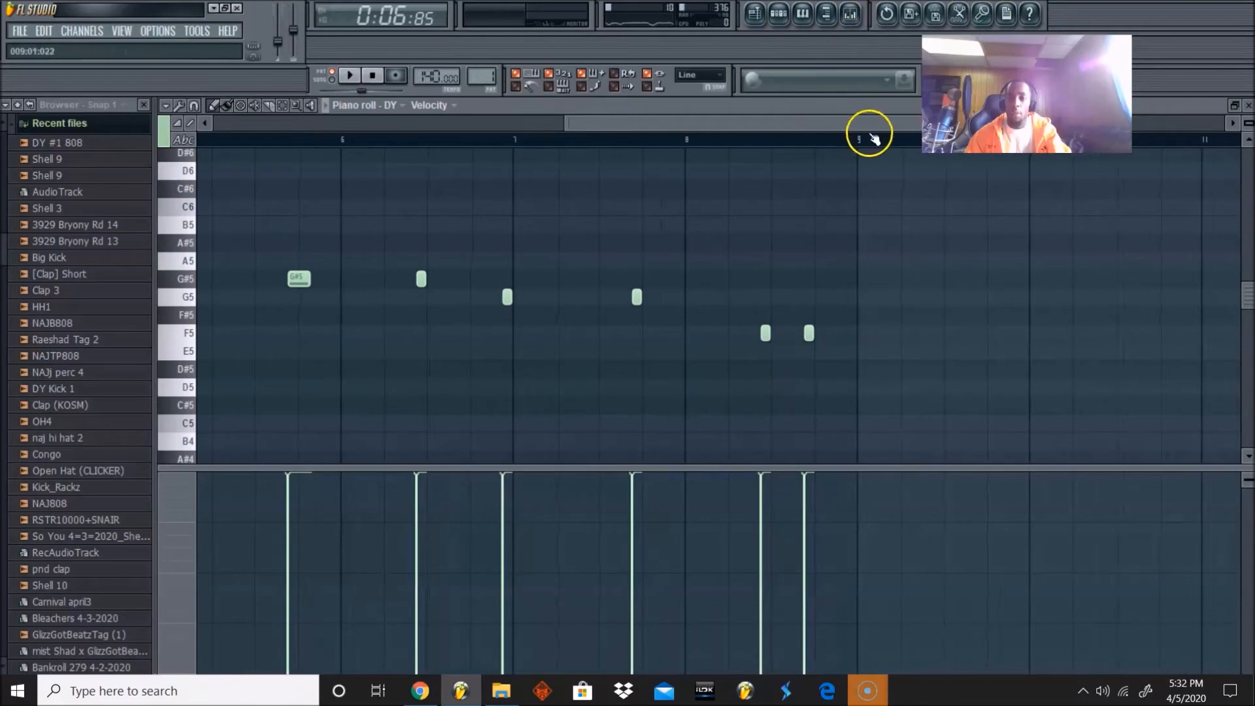
pyautogui.scroll(-2, 304, 126)
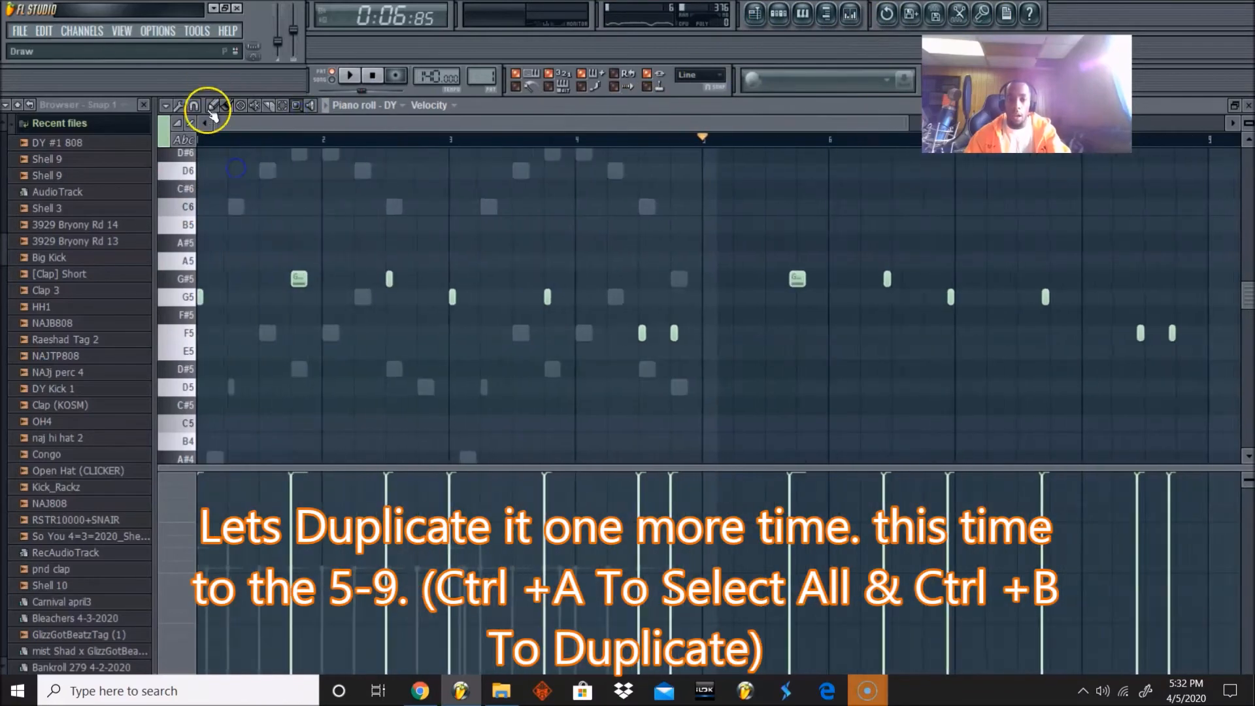
# Step: Select all 808 notes across bars 1 to 4, including the first G5, and duplicate them into bars 5 to 8
pyautogui.hotkey('ctrl', 'a')
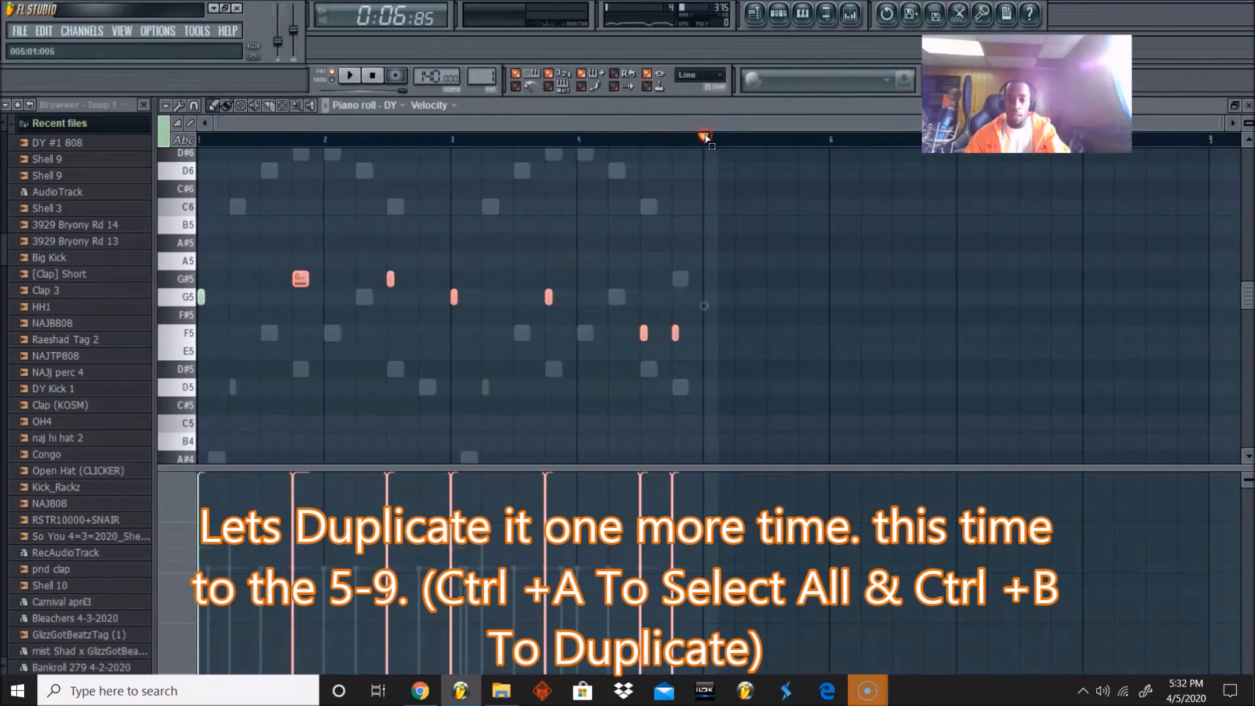
pyautogui.moveTo(705, 136); pyautogui.dragTo(150, 243)
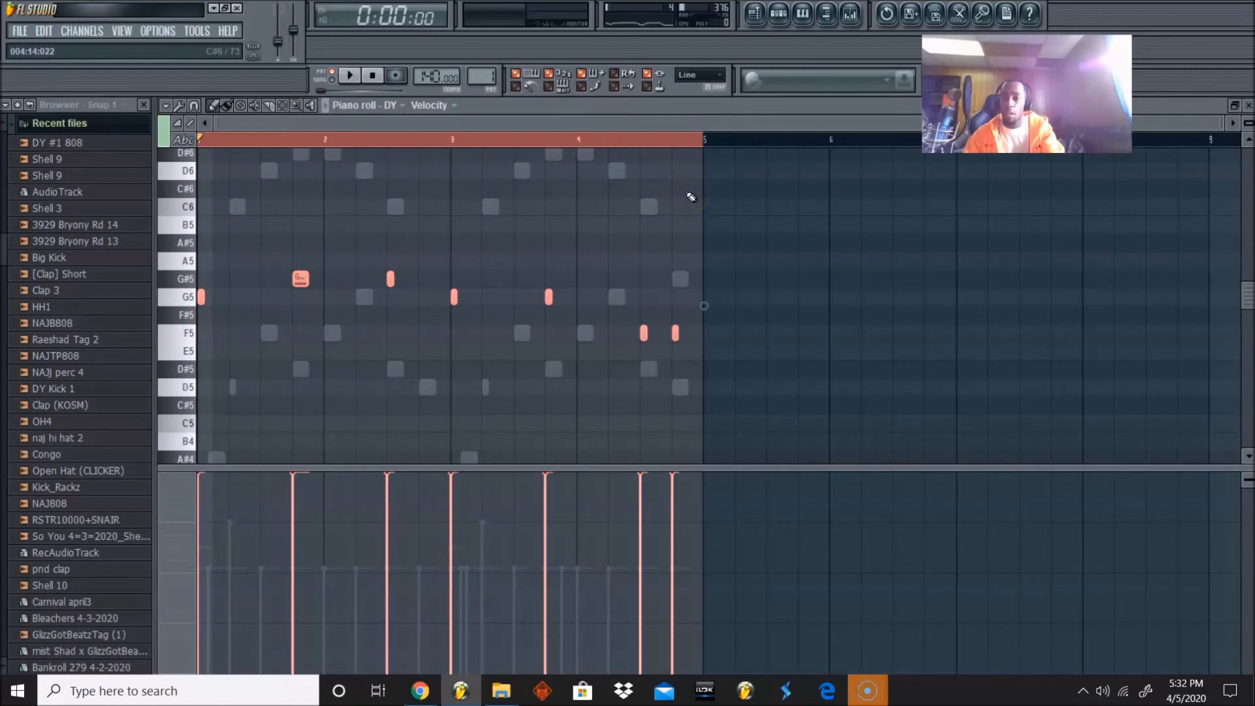
pyautogui.hotkey('ctrl', 'b')
# Step: Open the main UVIWorkstation melody's notes and duplicate all of them into bars 5 to 8
pyautogui.click(780, 14)
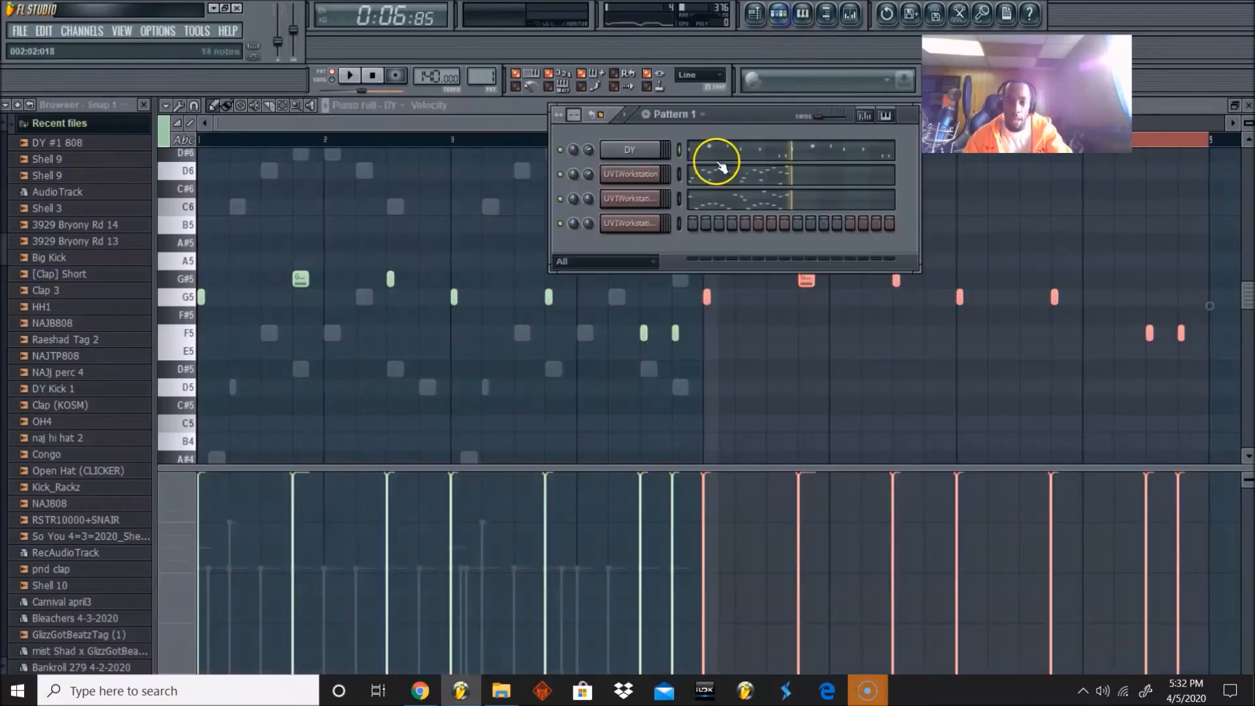
pyautogui.rightClick(739, 165)
pyautogui.scroll(-5, 292, 156)
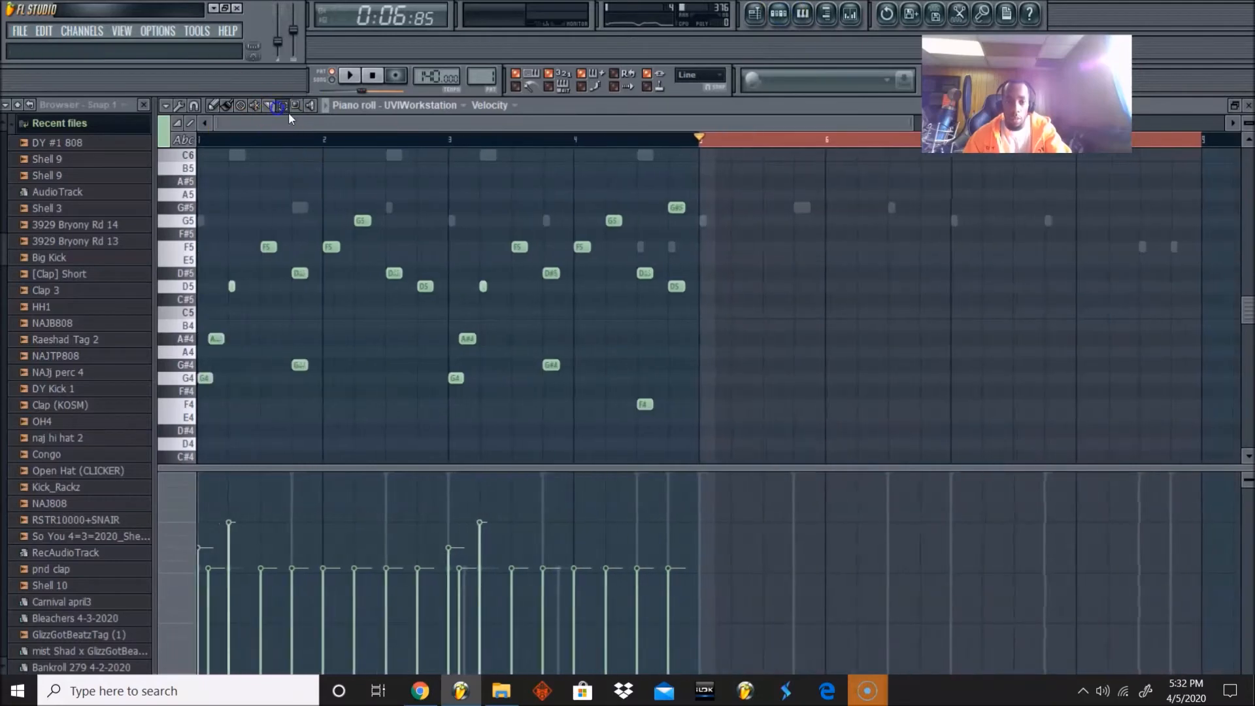
pyautogui.hotkey('ctrl', 'a')
pyautogui.hotkey('ctrl', 'b')
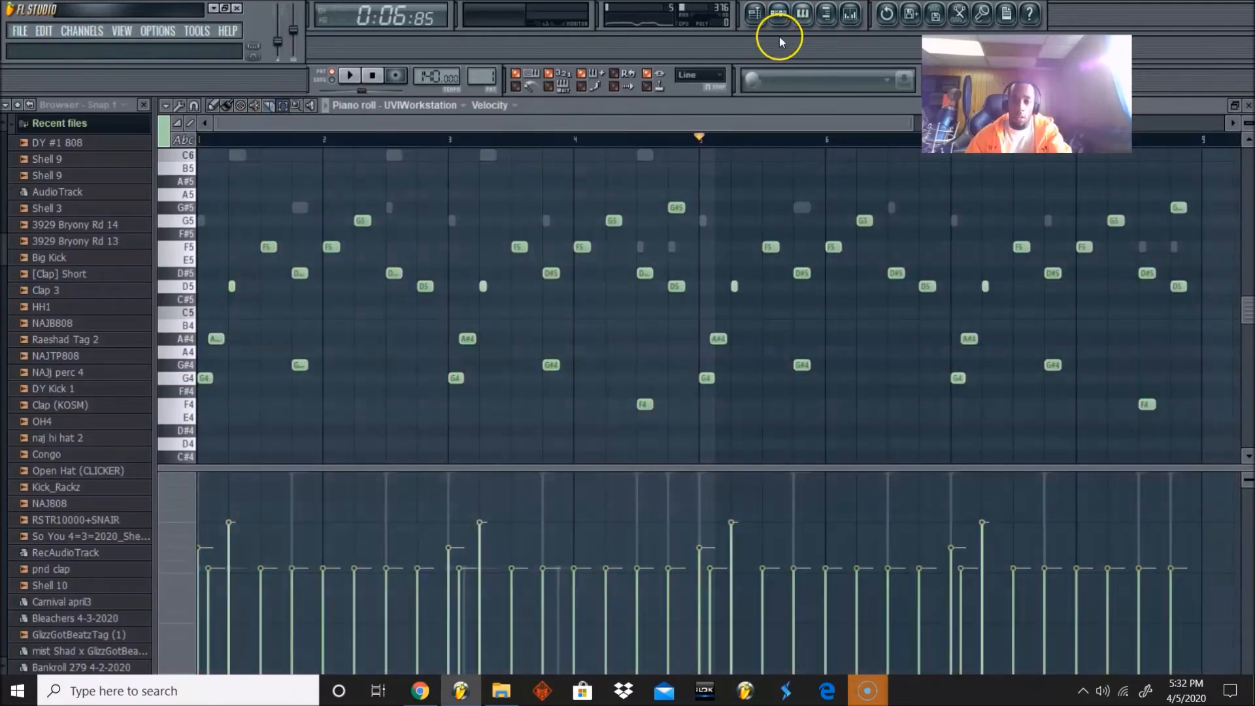
# Step: Open the UVIWorkstation #2 counter melody, duplicate all its notes into bars 5 to 8, and clear the selection
pyautogui.click(780, 14)
pyautogui.rightClick(711, 202)
pyautogui.click(296, 107)
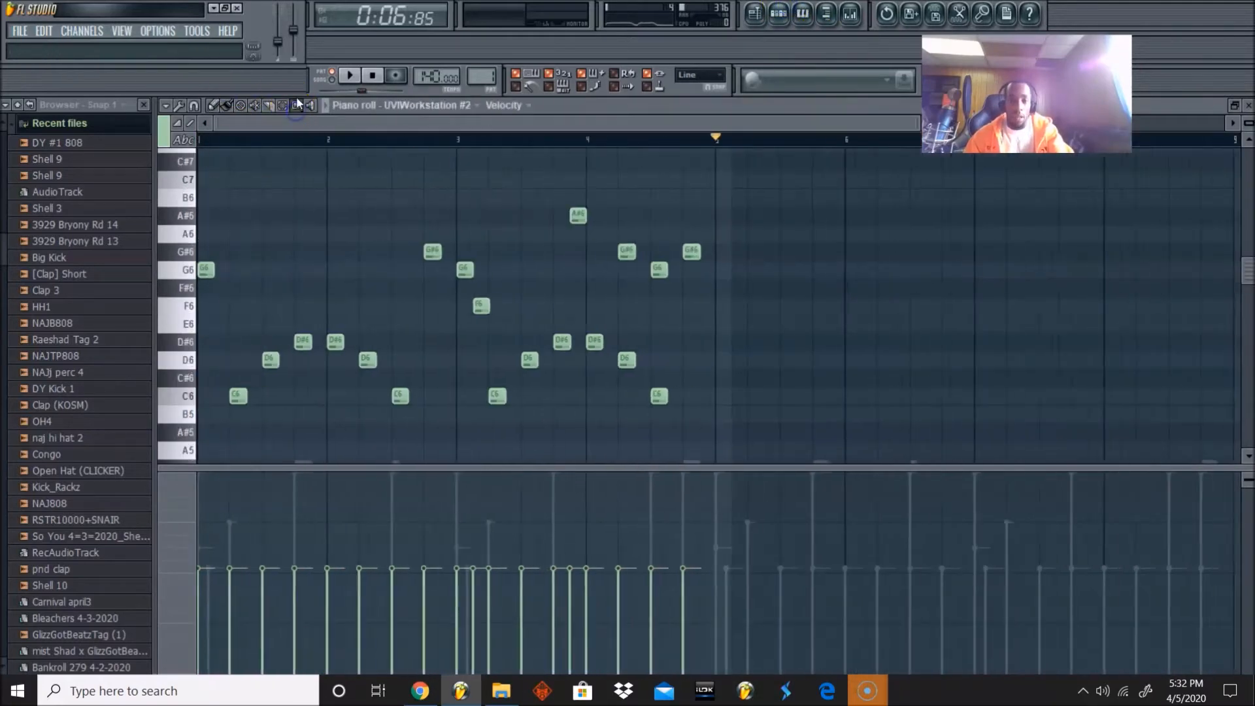
pyautogui.hotkey('ctrl', 'a')
pyautogui.hotkey('ctrl', 'b')
pyautogui.hotkey('ctrl', 'd')
# Step: Open the DY 808 notes, play the pattern, and add a G5 note just before the G#5 in bar 5
pyautogui.click(778, 14)
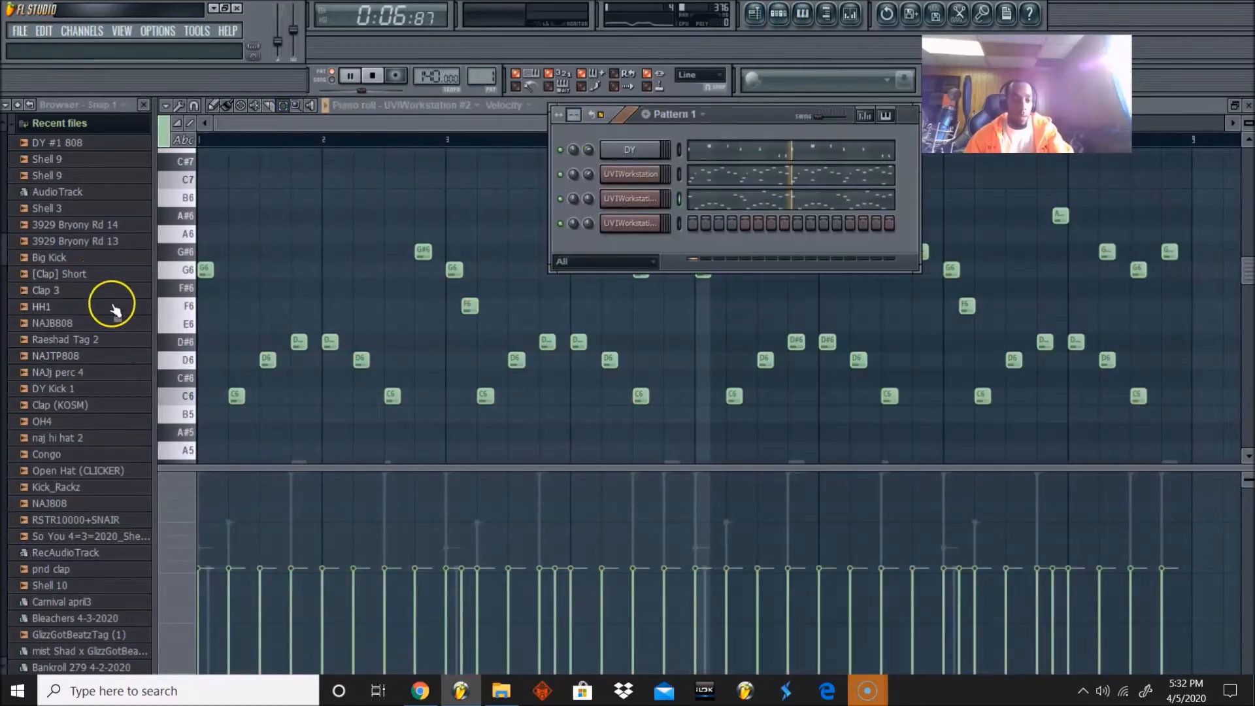
pyautogui.click(825, 152)
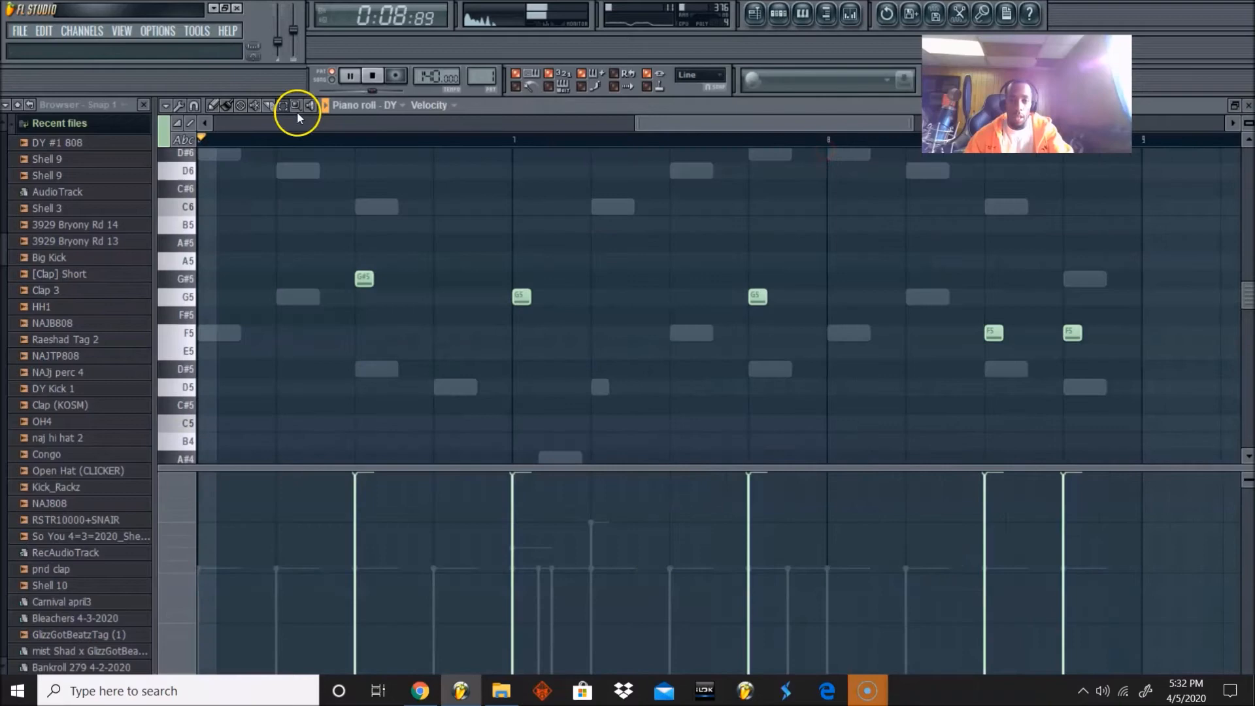
pyautogui.scroll(-3, 288, 174)
pyautogui.press('space')
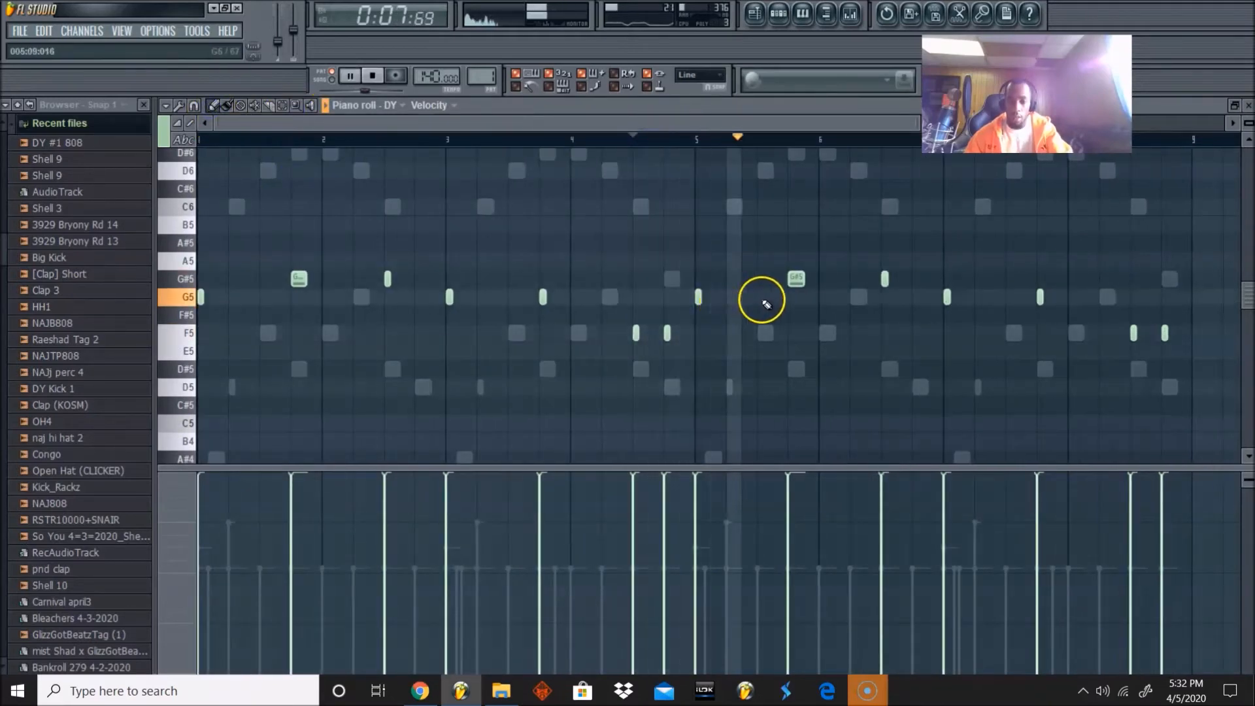
pyautogui.click(782, 297)
pyautogui.press('space')
# Step: Add a C6 slide note in bar 5 of the 808 and move it to D6 just before the added G5
pyautogui.click(759, 207)
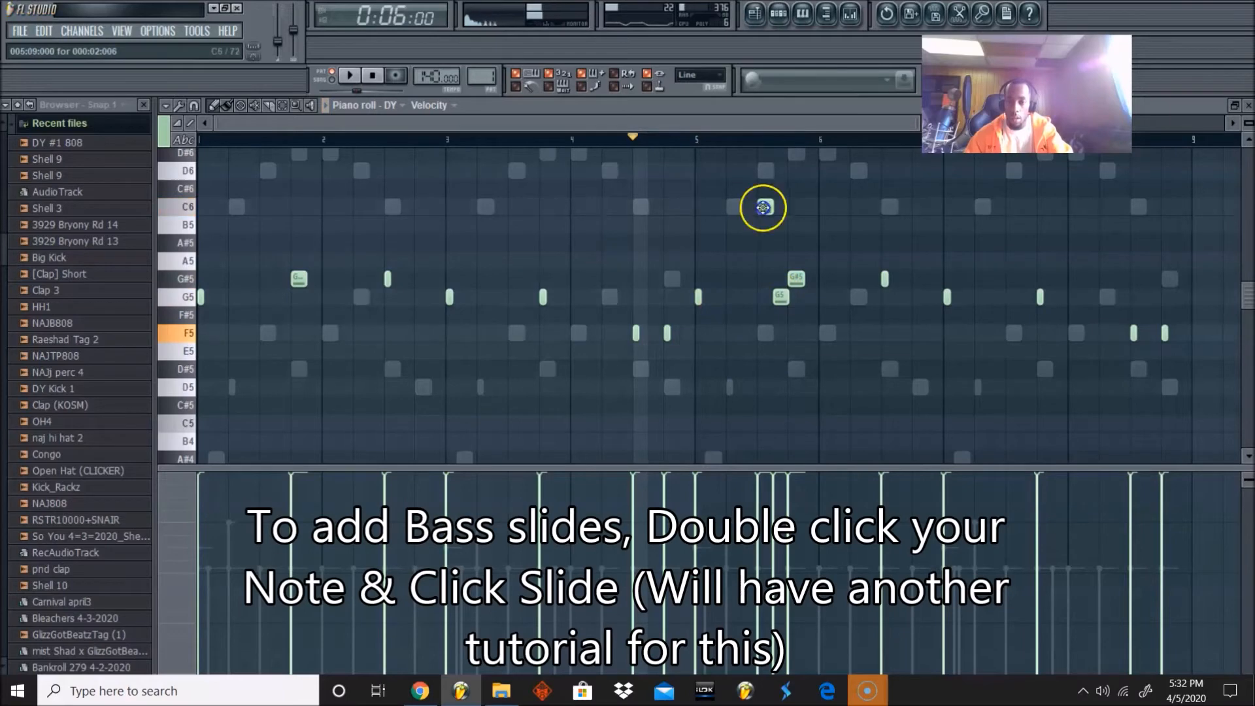
pyautogui.doubleClick(763, 207)
pyautogui.click(914, 325)
pyautogui.press('space')
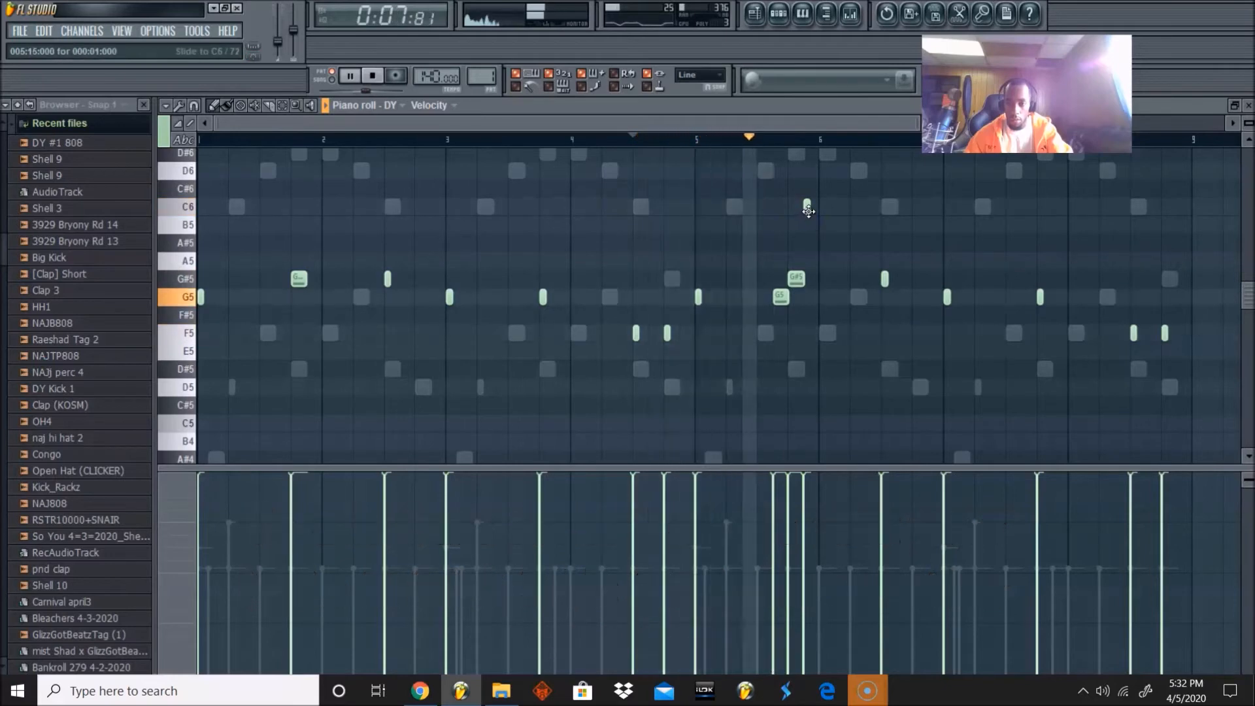
pyautogui.moveTo(809, 211); pyautogui.dragTo(765, 171)
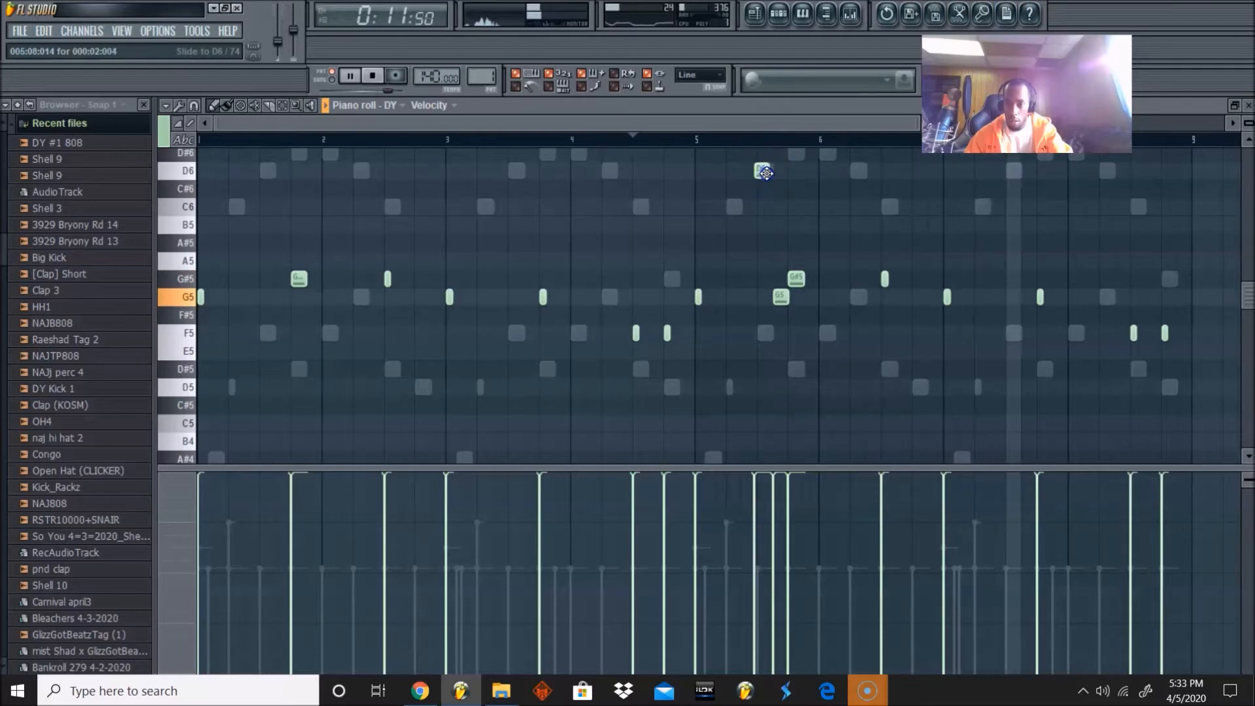
pyautogui.press('space')
# Step: Add short 808 notes on F6 and G6 near the end of bar 8
pyautogui.click(1133, 226)
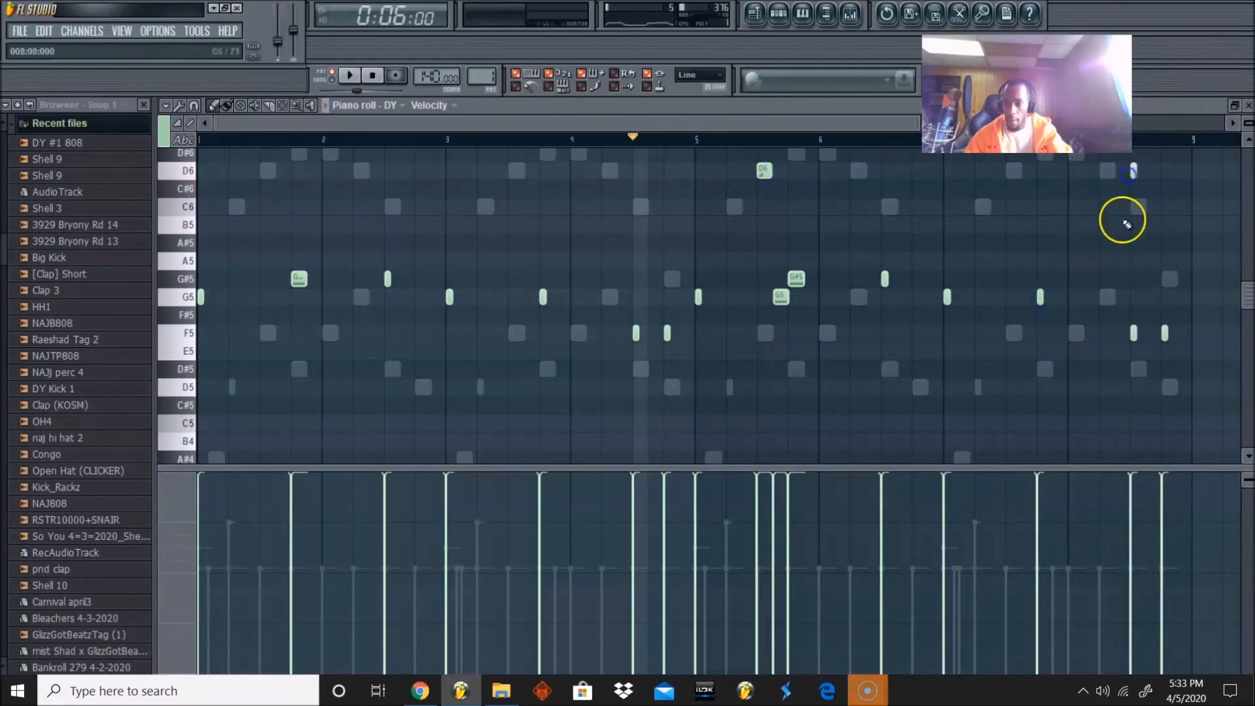
pyautogui.scroll(3, 1117, 311)
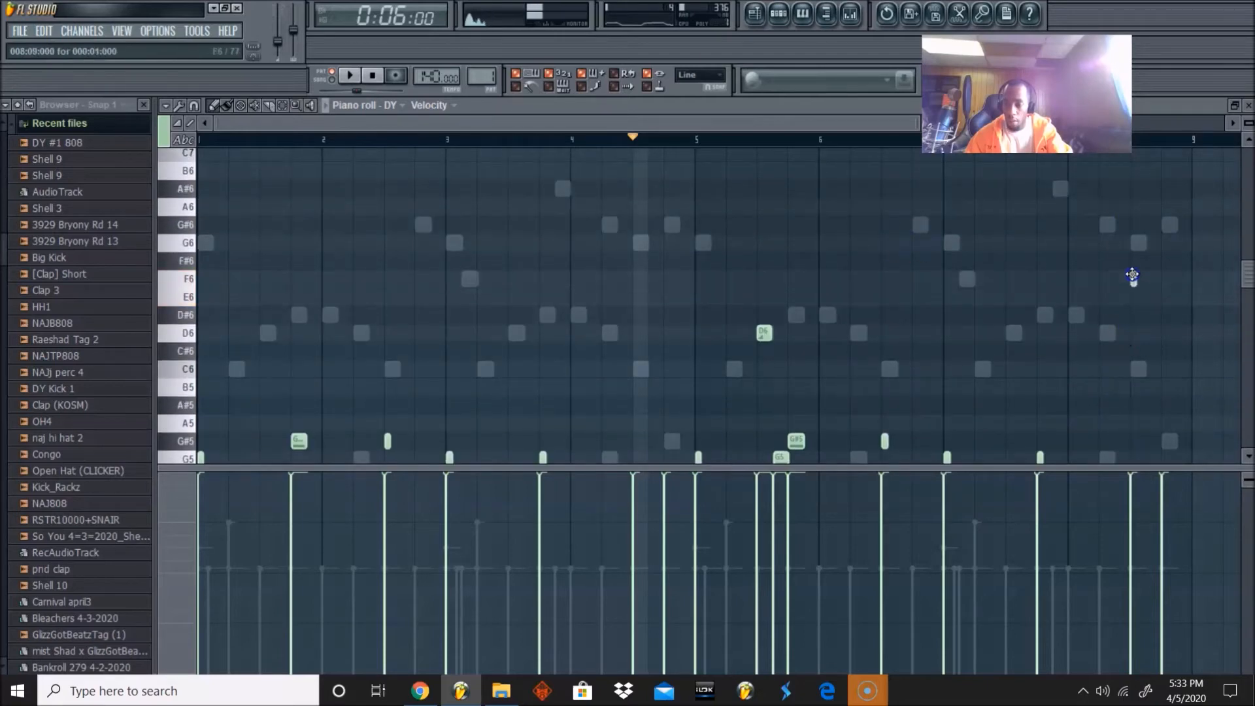
pyautogui.click(1149, 244)
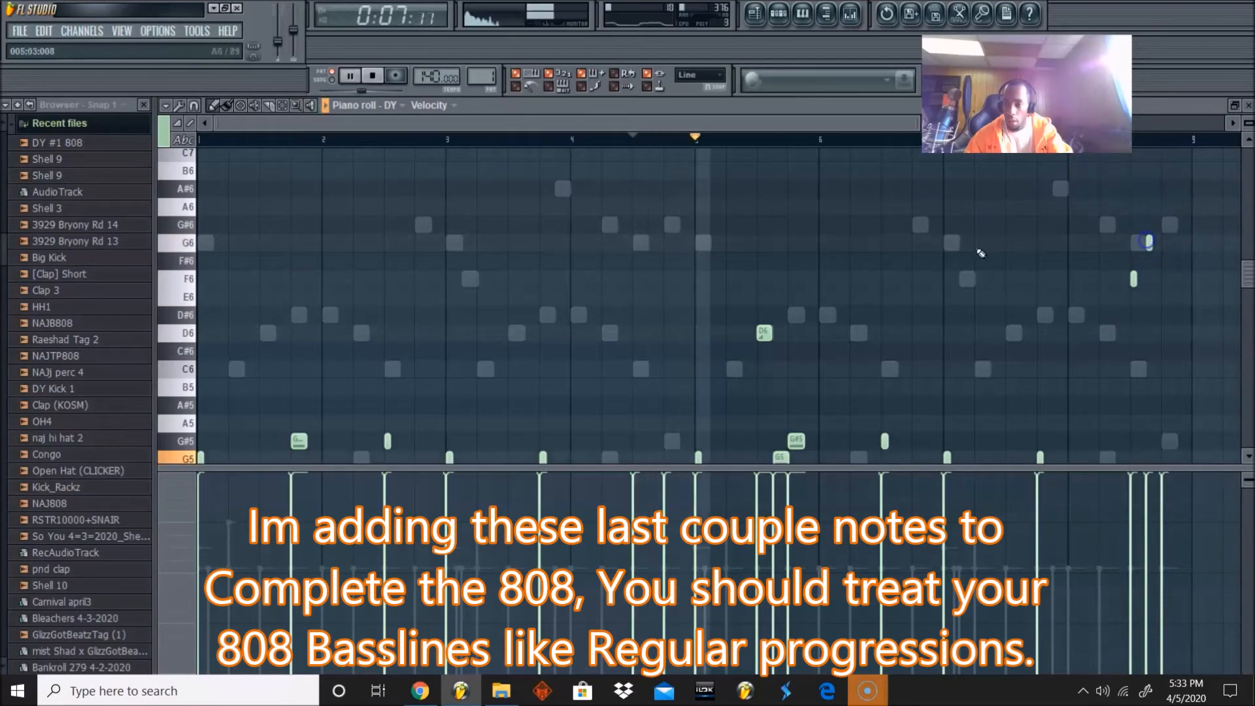
# Step: Find the HH5 sample in the browser, add it as a new channel, and fill every 2 steps
pyautogui.click(779, 12)
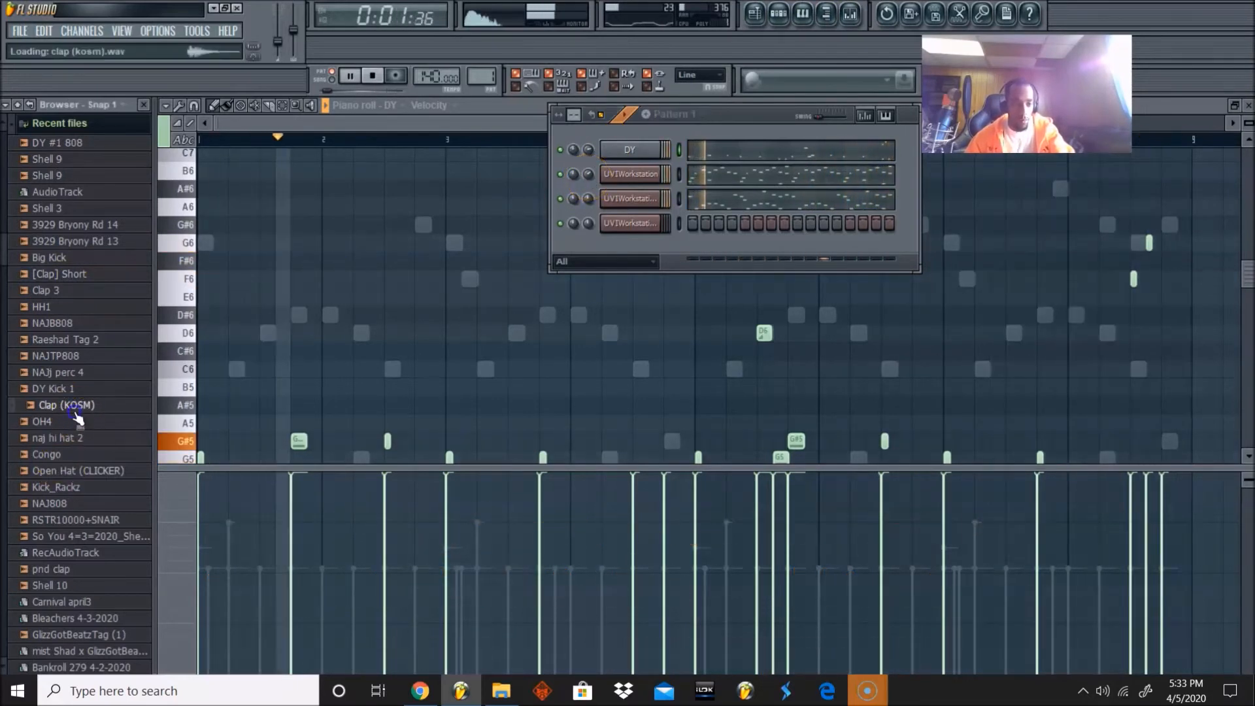
pyautogui.scroll(-3, 82, 437)
pyautogui.scroll(-8, 82, 440)
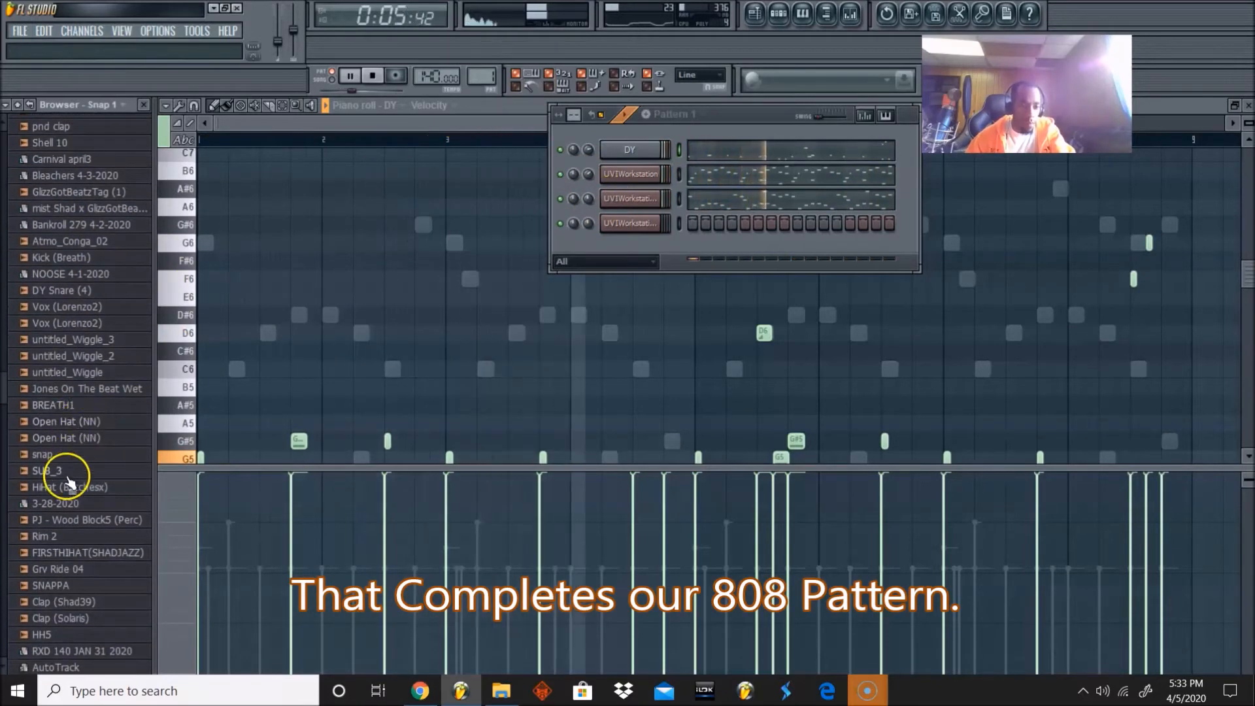
pyautogui.moveTo(28, 633); pyautogui.dragTo(628, 247)
pyautogui.rightClick(661, 243)
pyautogui.click(705, 364)
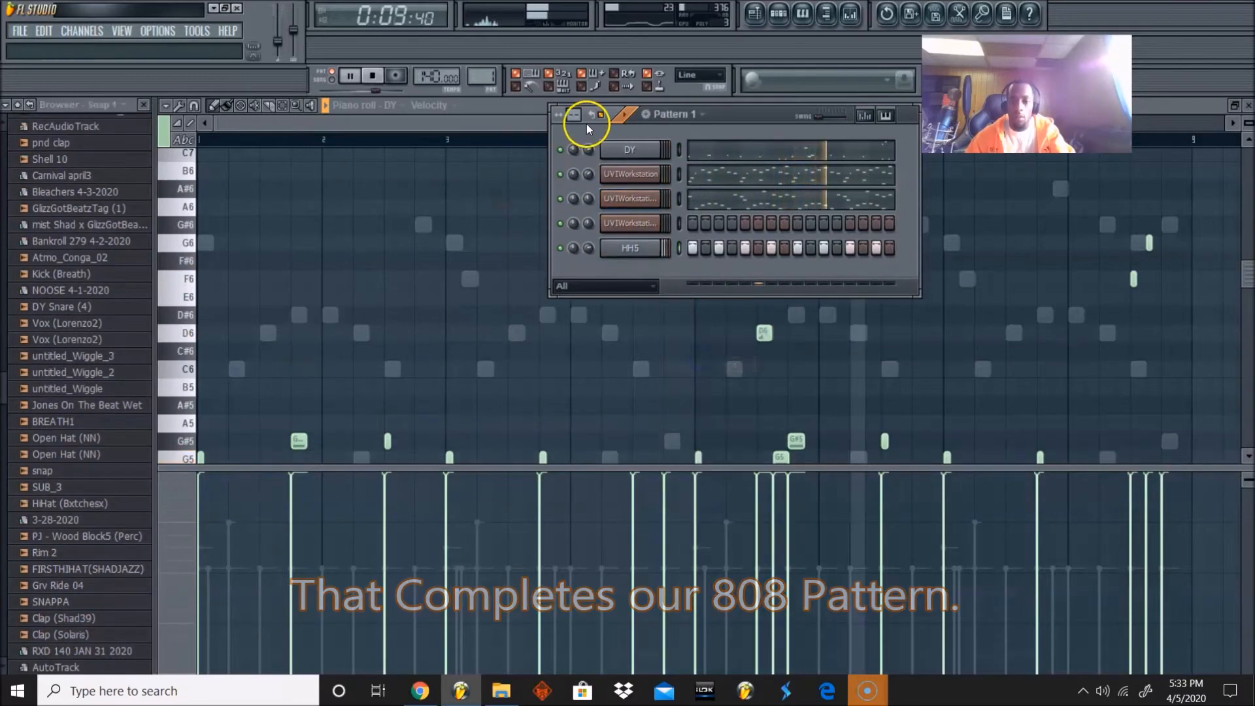
# Step: Extend the channel rack to 32 steps and fill HH5 on every 2 steps again
pyautogui.moveTo(573, 115); pyautogui.dragTo(562, 62)
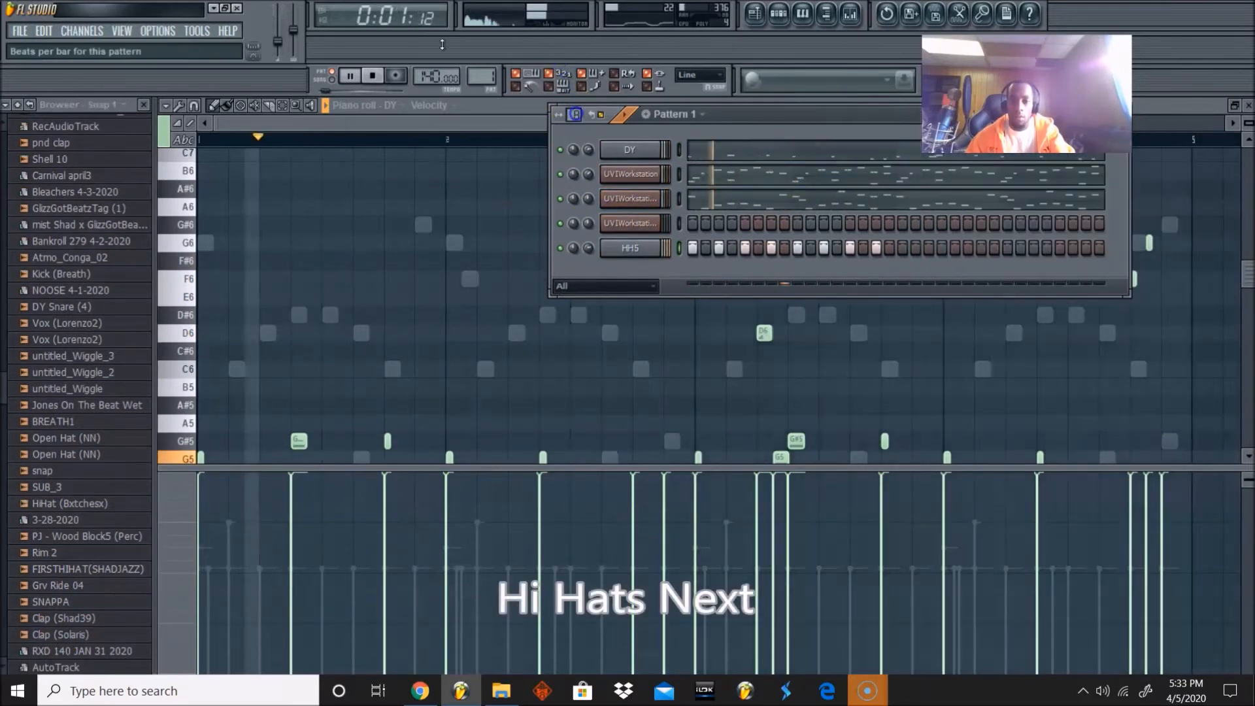
pyautogui.rightClick(633, 255)
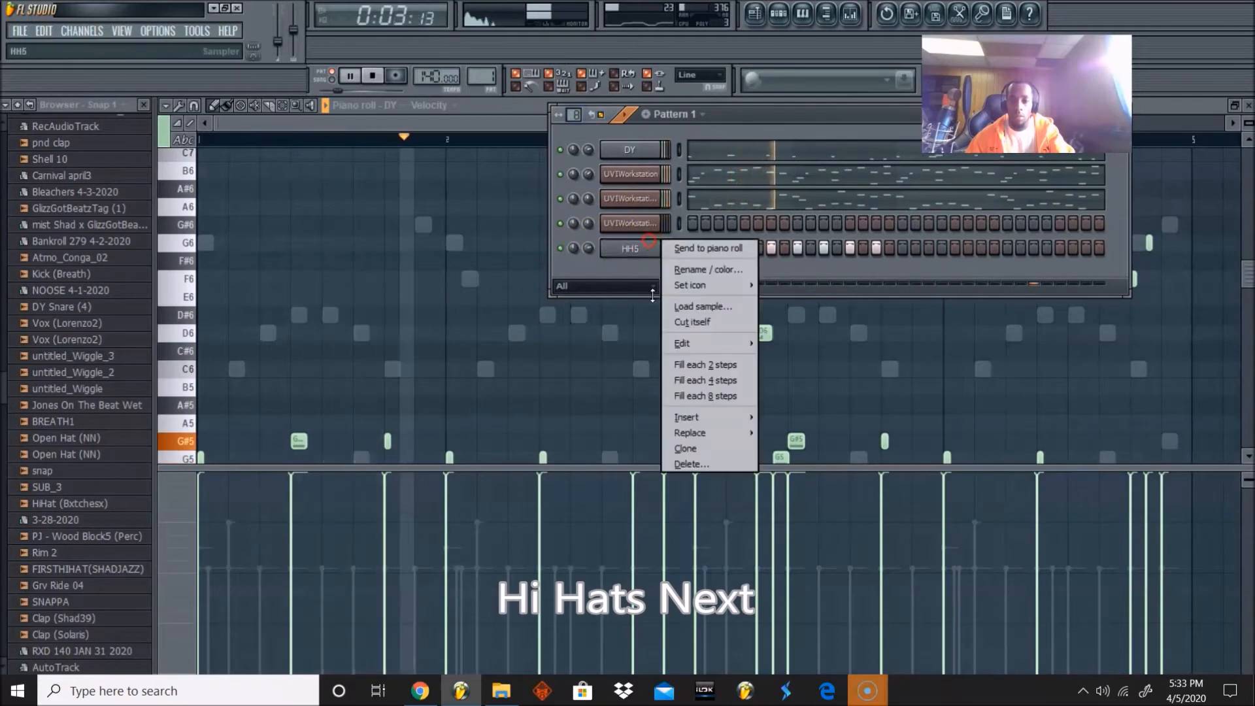
pyautogui.click(705, 364)
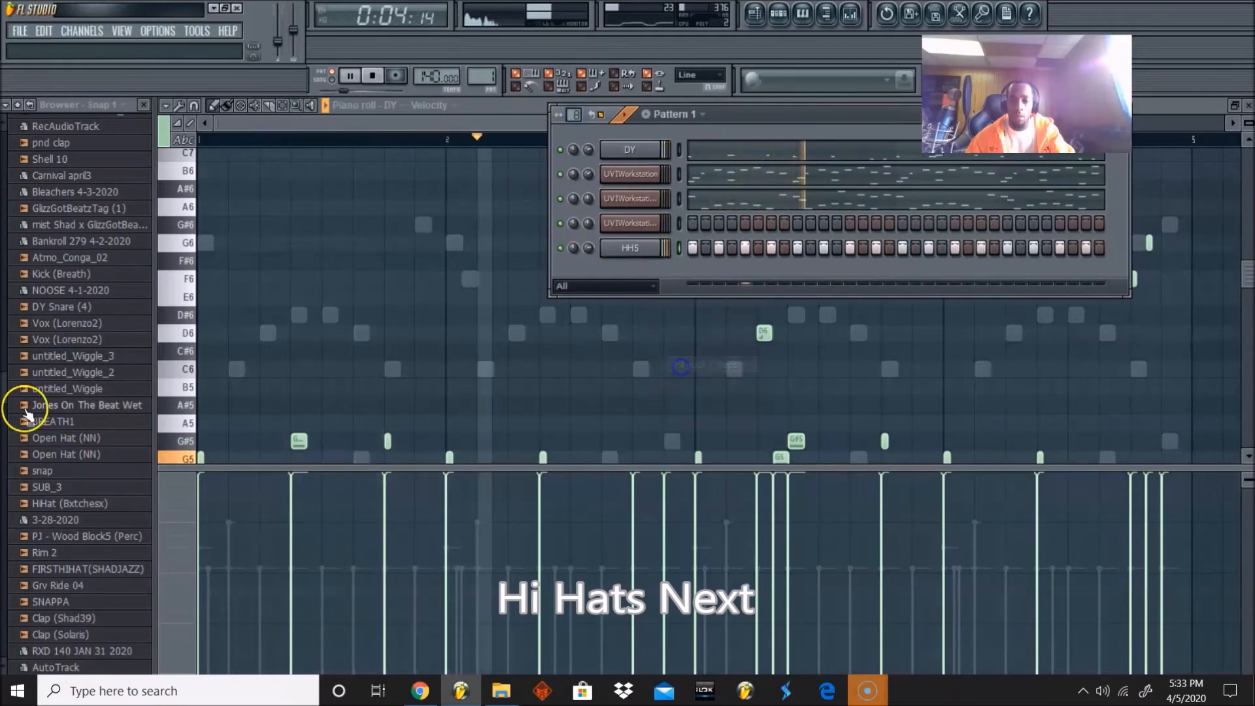
# Step: Open the HH5 channel settings, return to the channel rack, and restart playback to hear the hi-hats
pyautogui.click(649, 252)
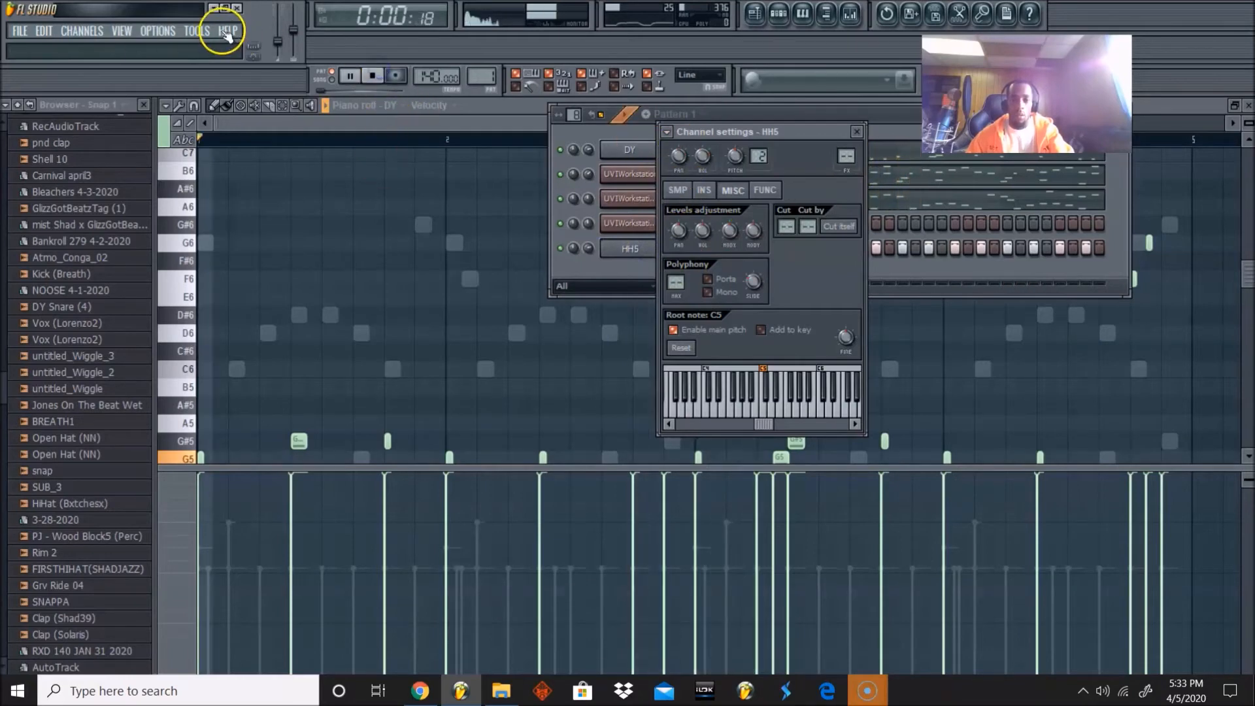
pyautogui.click(723, 118)
pyautogui.press('space')
pyautogui.press('space')
pyautogui.press('space')
pyautogui.press('space')
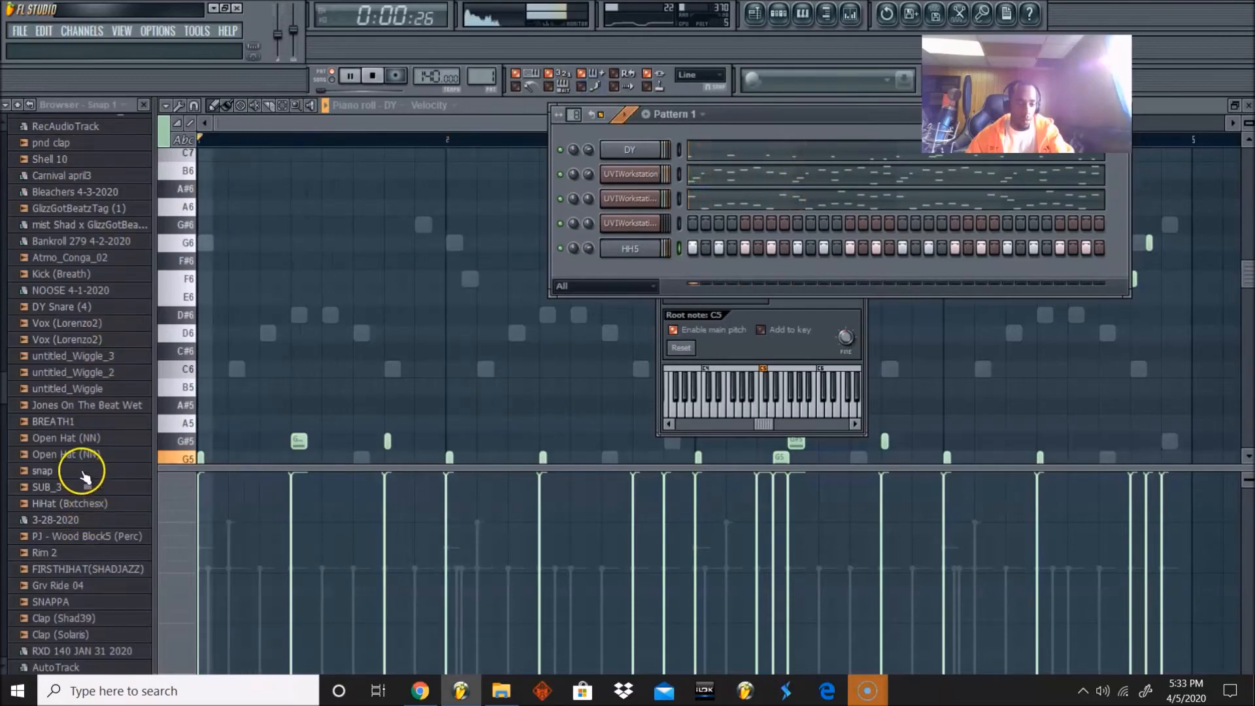
# Step: Preview Clap (Solaris) and Clap (Shad39) in the browser, and add Clap (Shad39) as a new channel
pyautogui.click(88, 631)
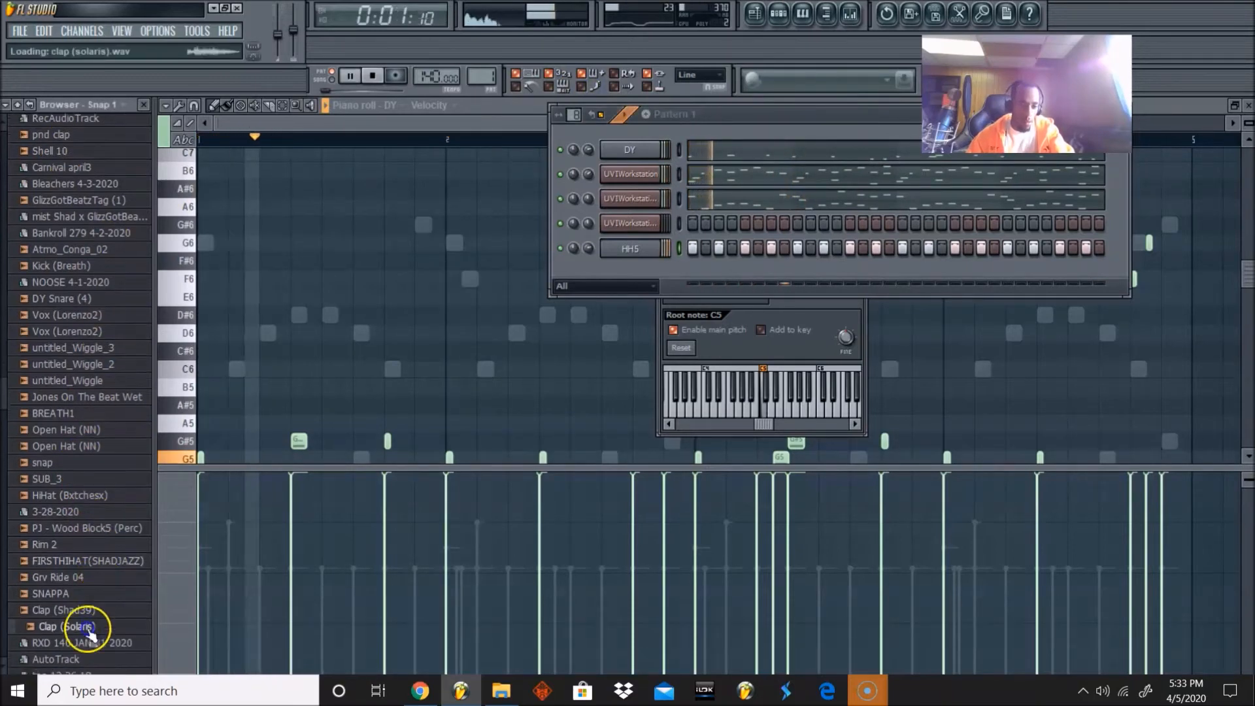
pyautogui.scroll(-2, 93, 589)
pyautogui.click(97, 514)
pyautogui.scroll(-4, 98, 499)
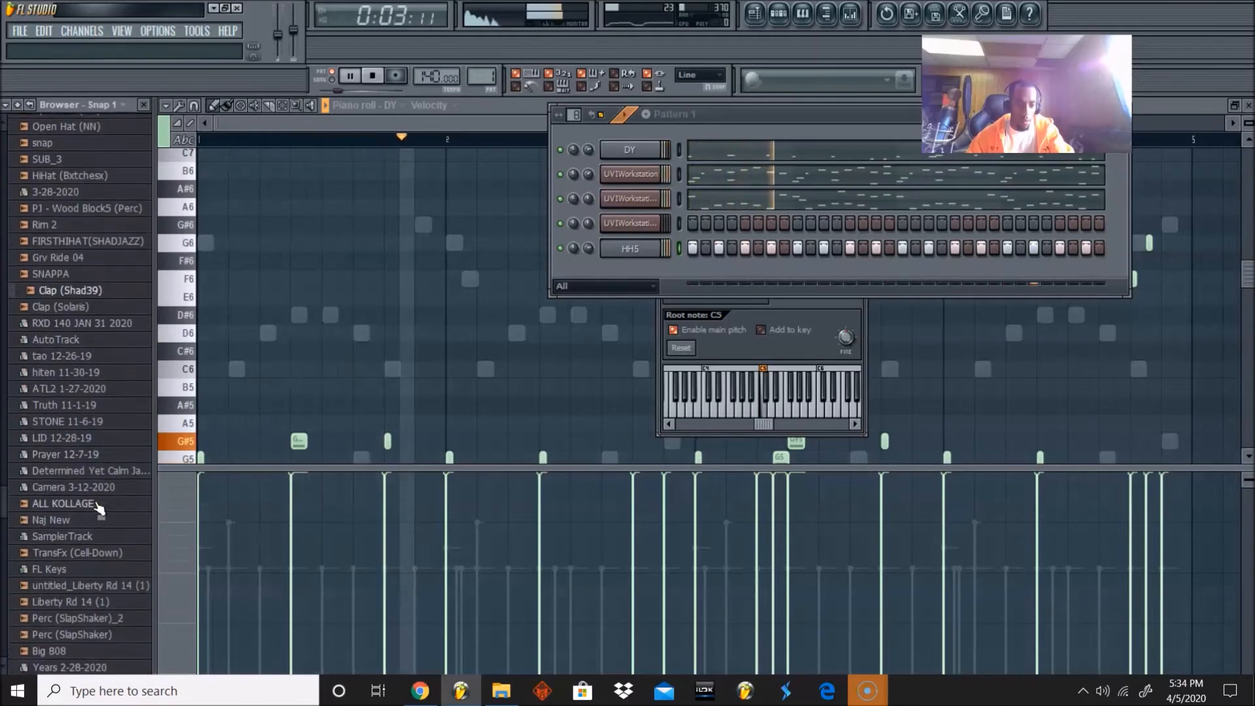
pyautogui.moveTo(98, 272); pyautogui.dragTo(651, 281)
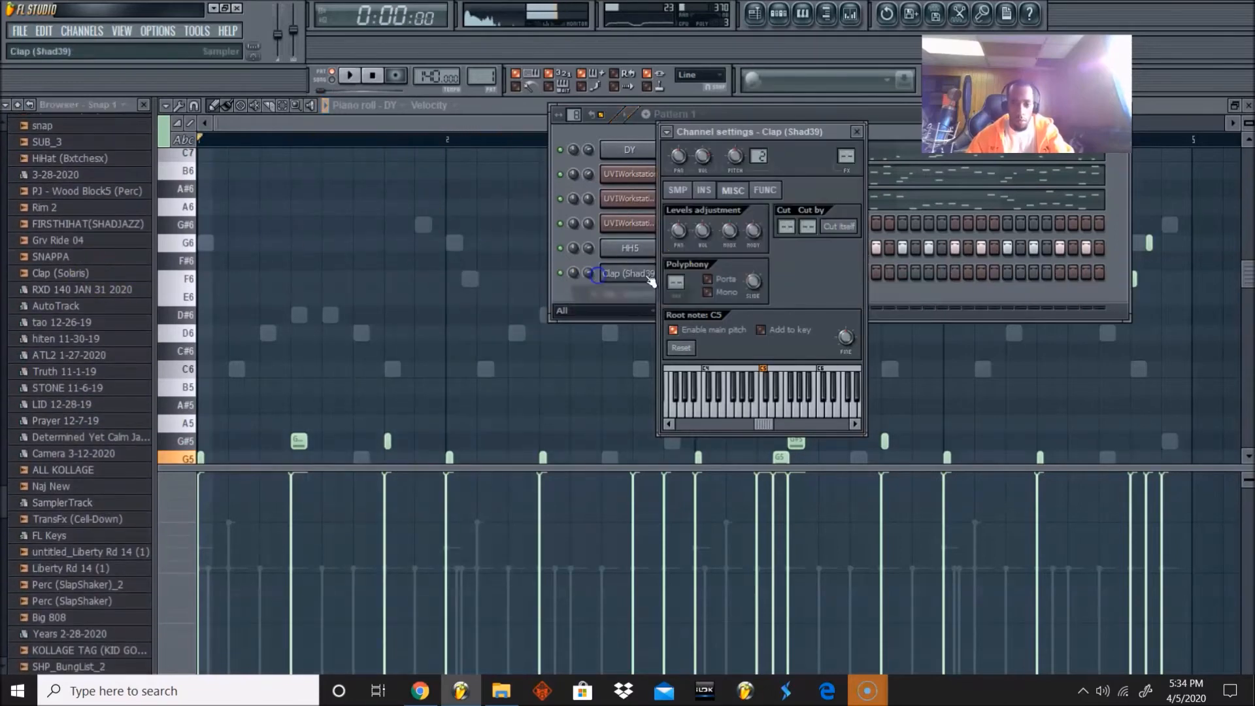
# Step: Restart playback and place a Clap (Shad39) hit on step 7
pyautogui.press('space')
pyautogui.click(597, 301)
pyautogui.press('space')
pyautogui.press('space')
pyautogui.click(772, 274)
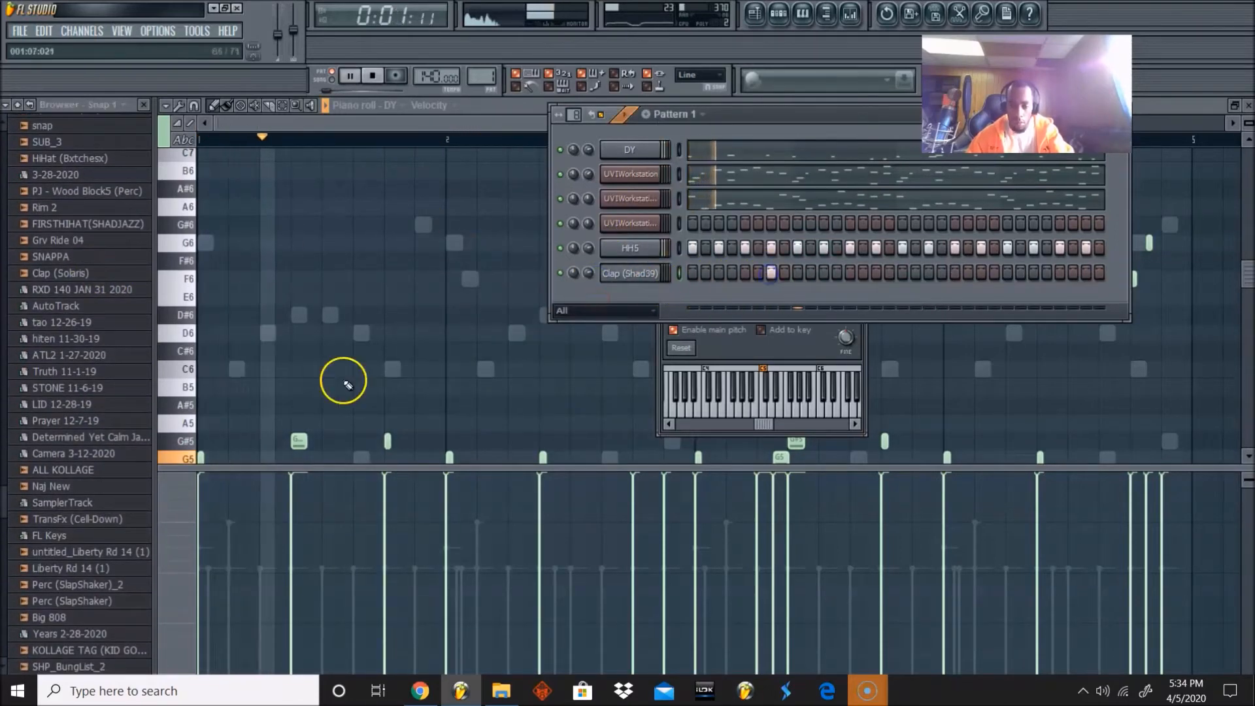
# Step: Find Clap 3 in the browser's recent files, preview it, and add it as a new channel
pyautogui.scroll(3, 76, 308)
pyautogui.scroll(9, 76, 307)
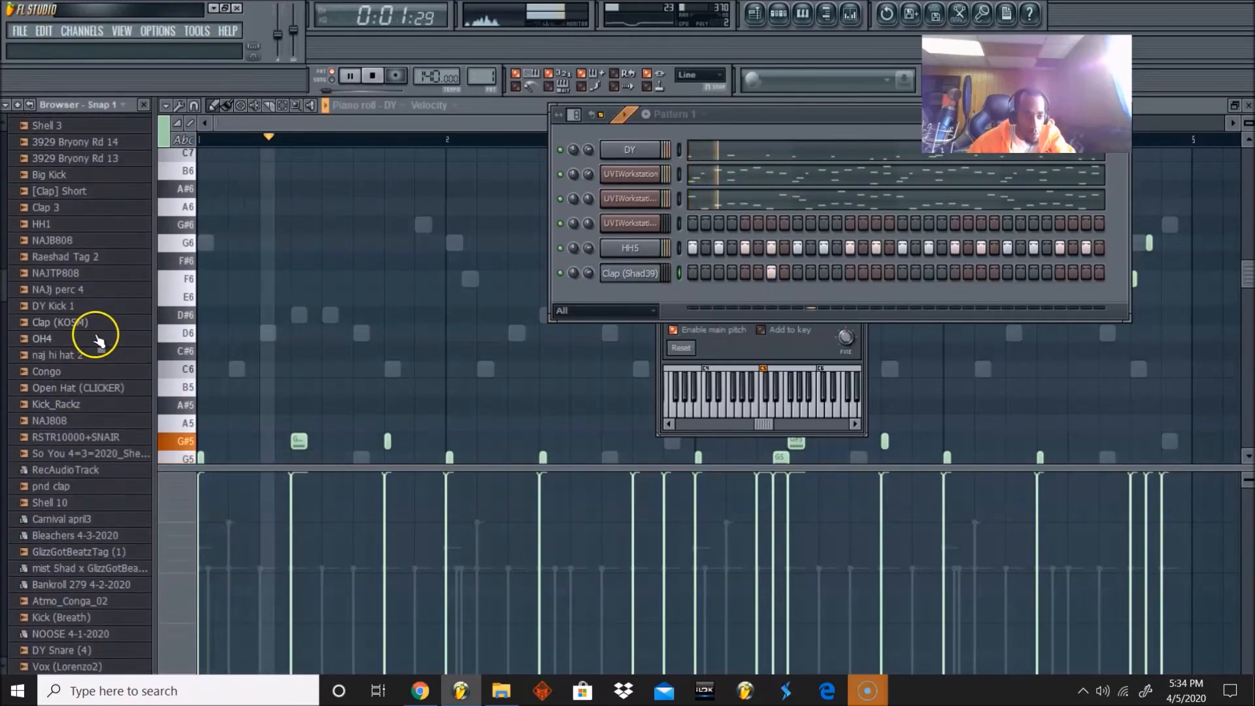
pyautogui.scroll(5, 98, 339)
pyautogui.scroll(-5, 98, 338)
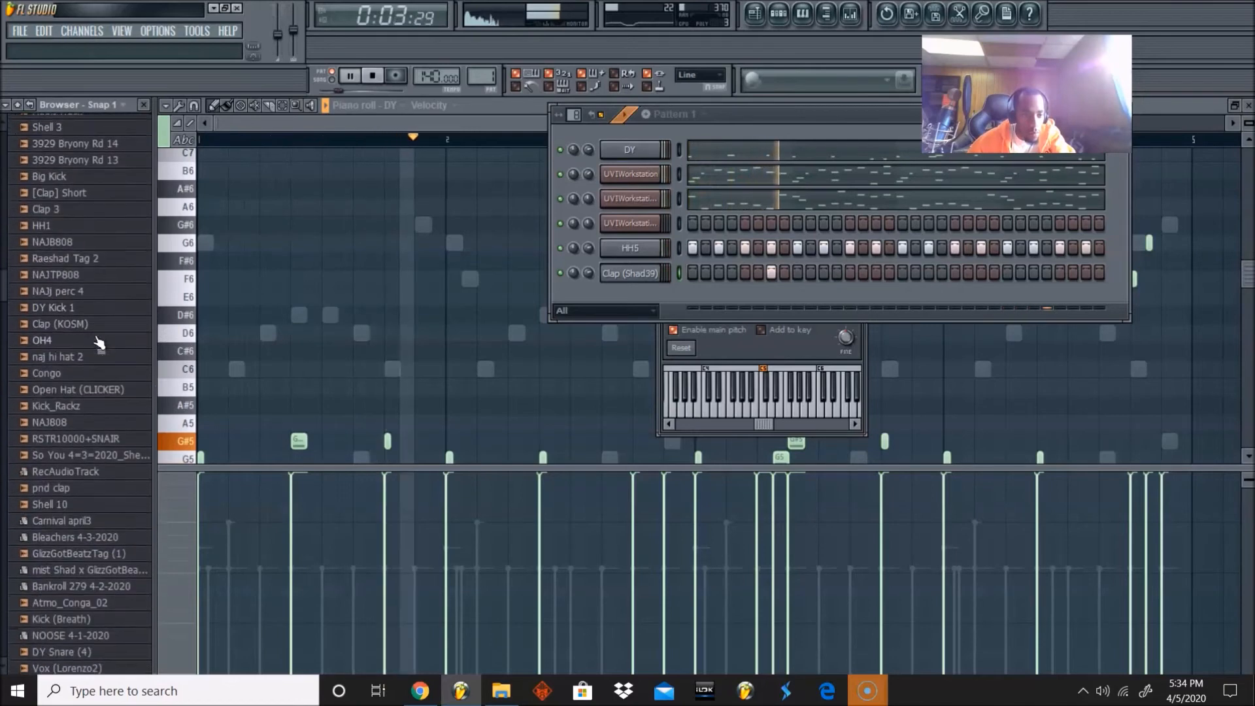
pyautogui.click(76, 209)
pyautogui.moveTo(76, 211); pyautogui.dragTo(643, 298)
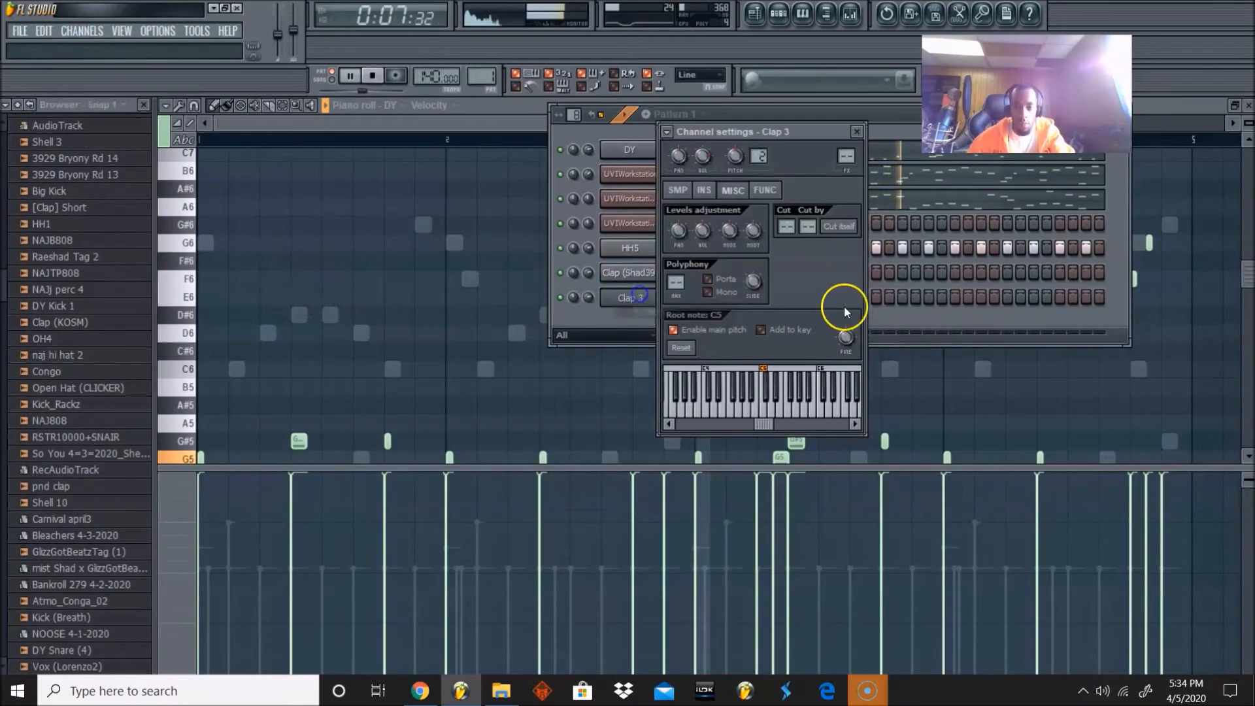
# Step: Place Clap 3 hits on steps 9 and 25 in the channel rack
pyautogui.click(889, 316)
pyautogui.click(1007, 297)
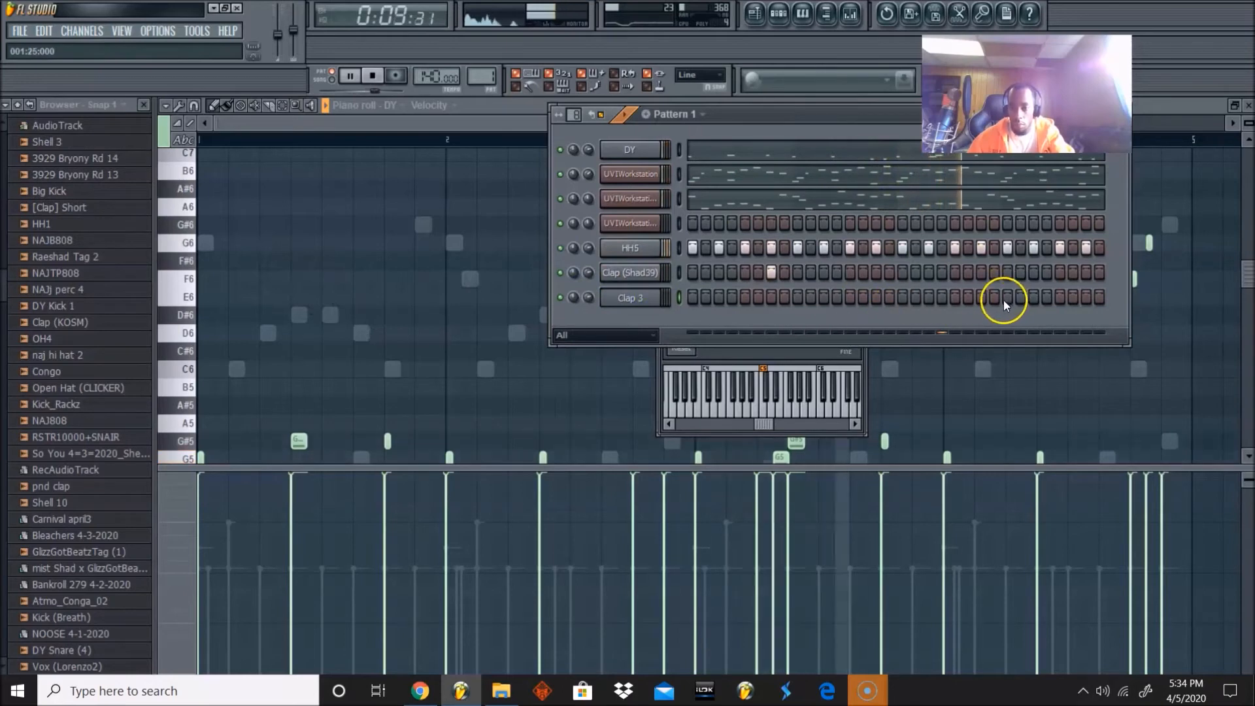
pyautogui.click(797, 297)
# Step: Send the HH5 hi-hat steps to the piano roll
pyautogui.rightClick(621, 248)
pyautogui.click(672, 248)
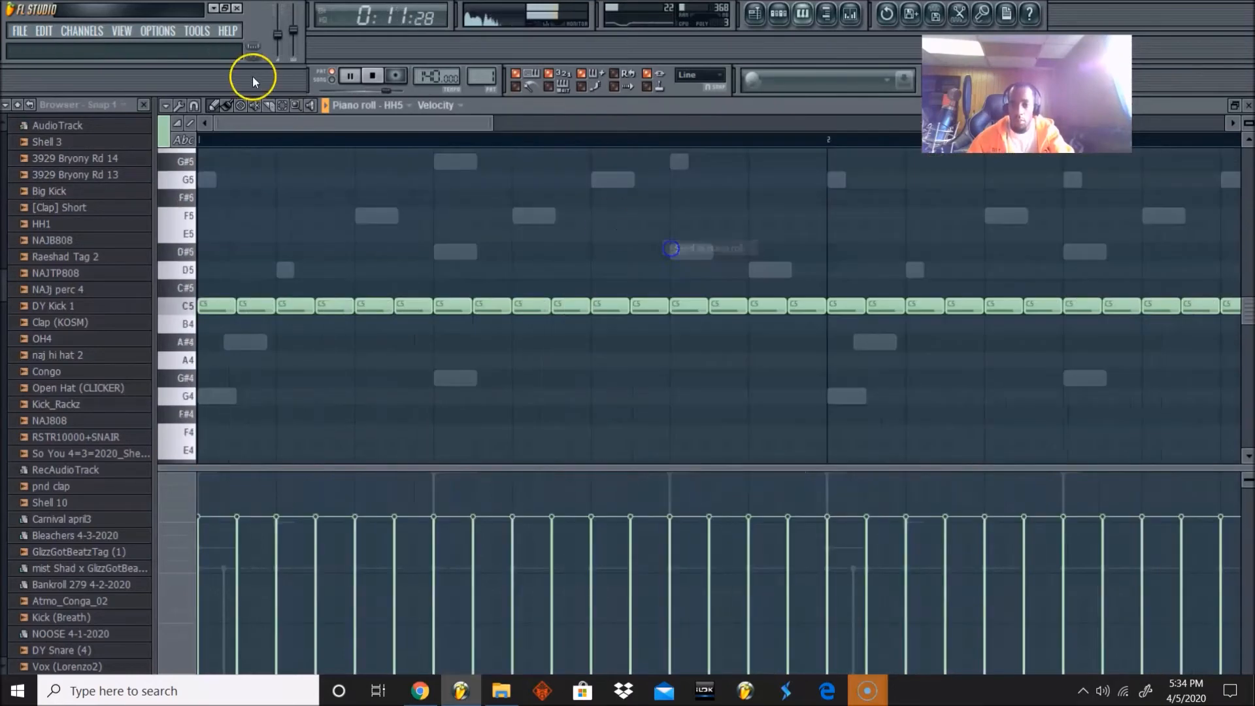
# Step: Chop the eleventh HH5 note in bar 1 into a fast roll and delete the slices at its end
pyautogui.click(282, 105)
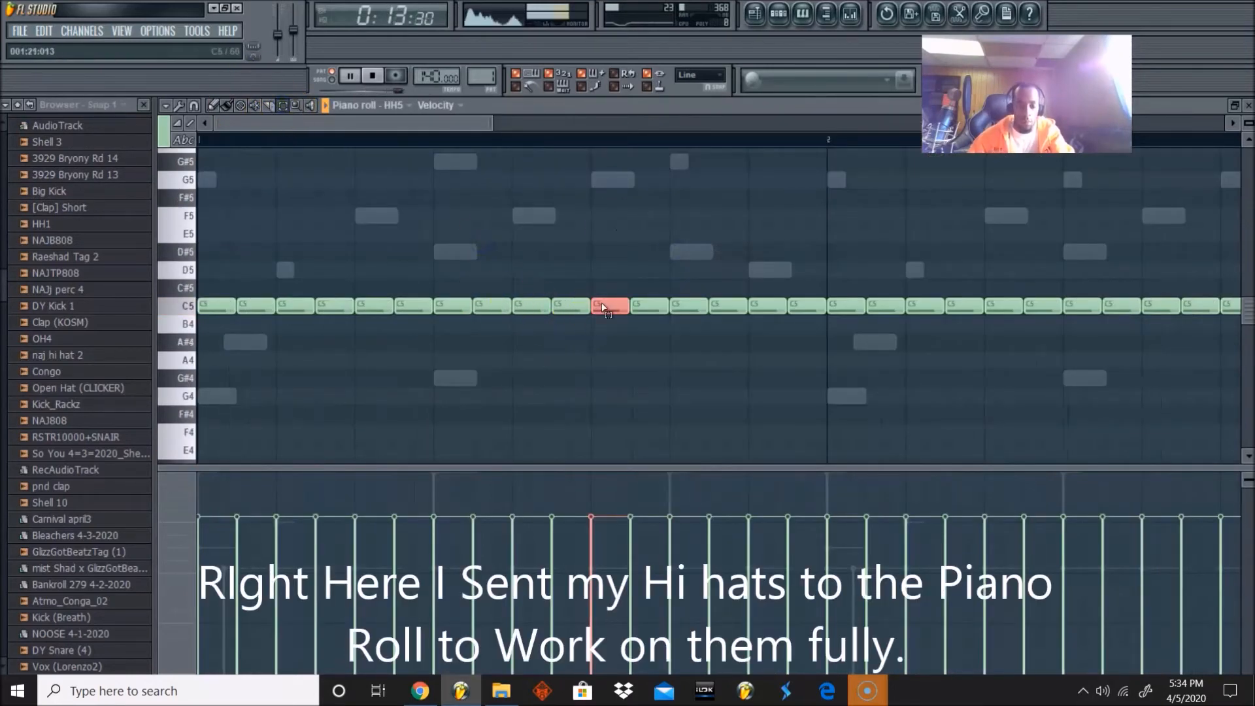
pyautogui.click(215, 106)
pyautogui.rightClick(623, 306)
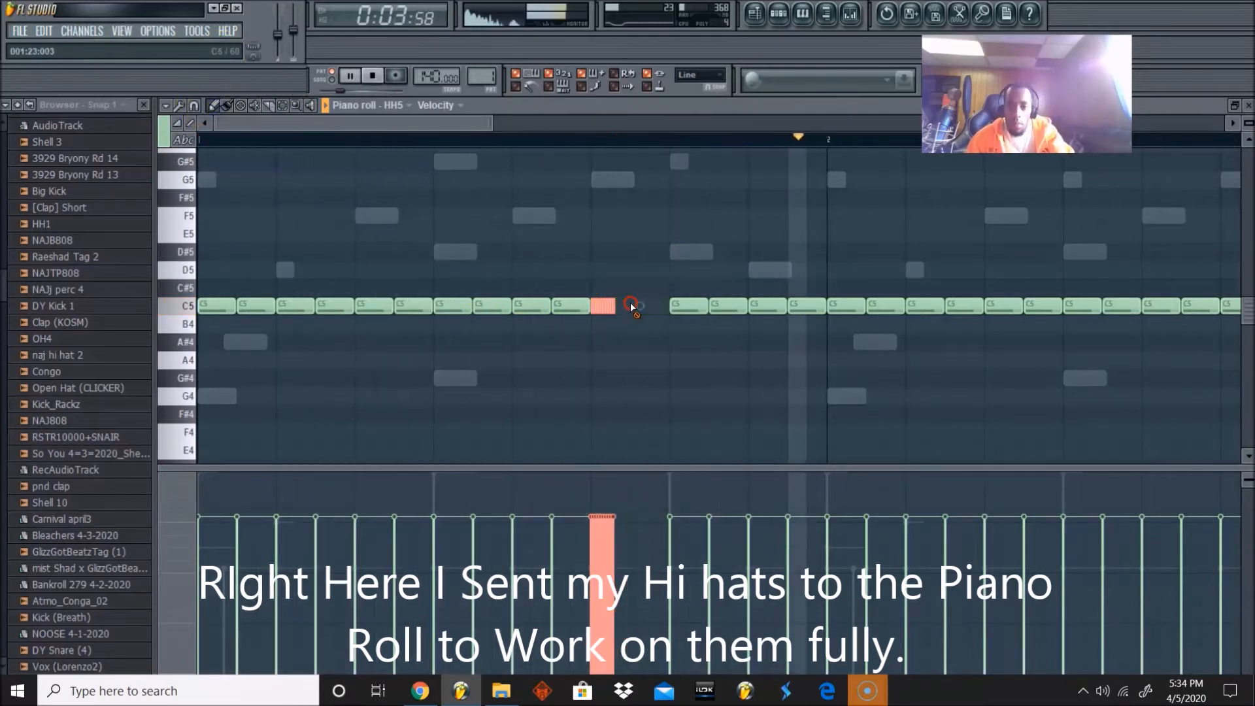
pyautogui.hotkey('ctrl', 'z')
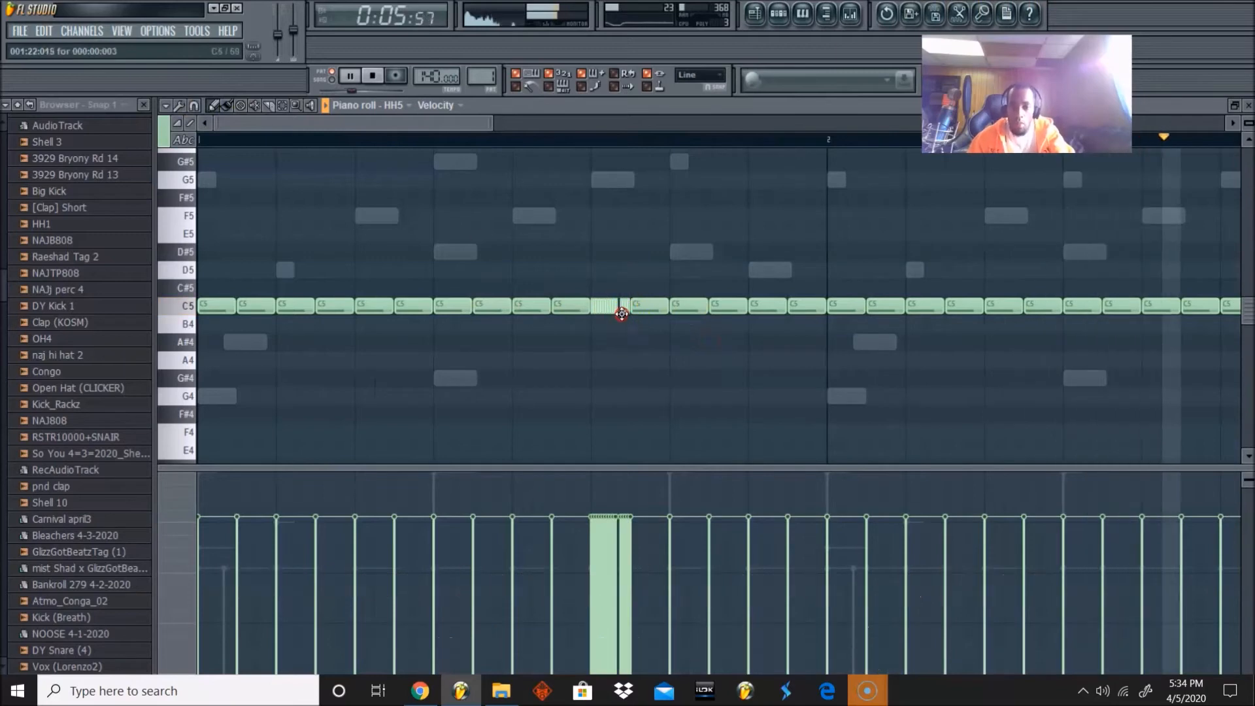
pyautogui.rightClick(623, 311)
# Step: Set the snap to 1/3 step and replace the last hi-hat note of bar 1 with short B4, B4 and A#4 notes
pyautogui.click(196, 104)
pyautogui.click(222, 227)
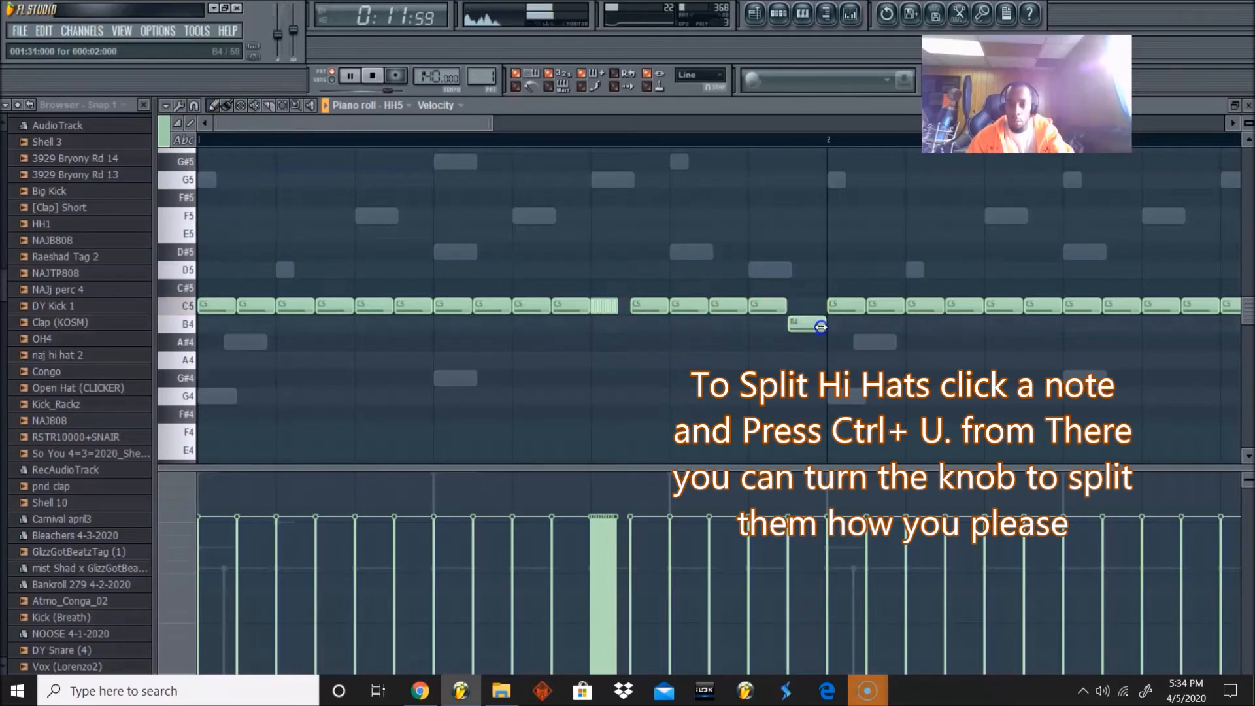
pyautogui.click(778, 14)
# Step: Replace the eleventh hi-hat note in bar 2 with a triplet roll of three short notes
pyautogui.moveTo(459, 122); pyautogui.dragTo(575, 124)
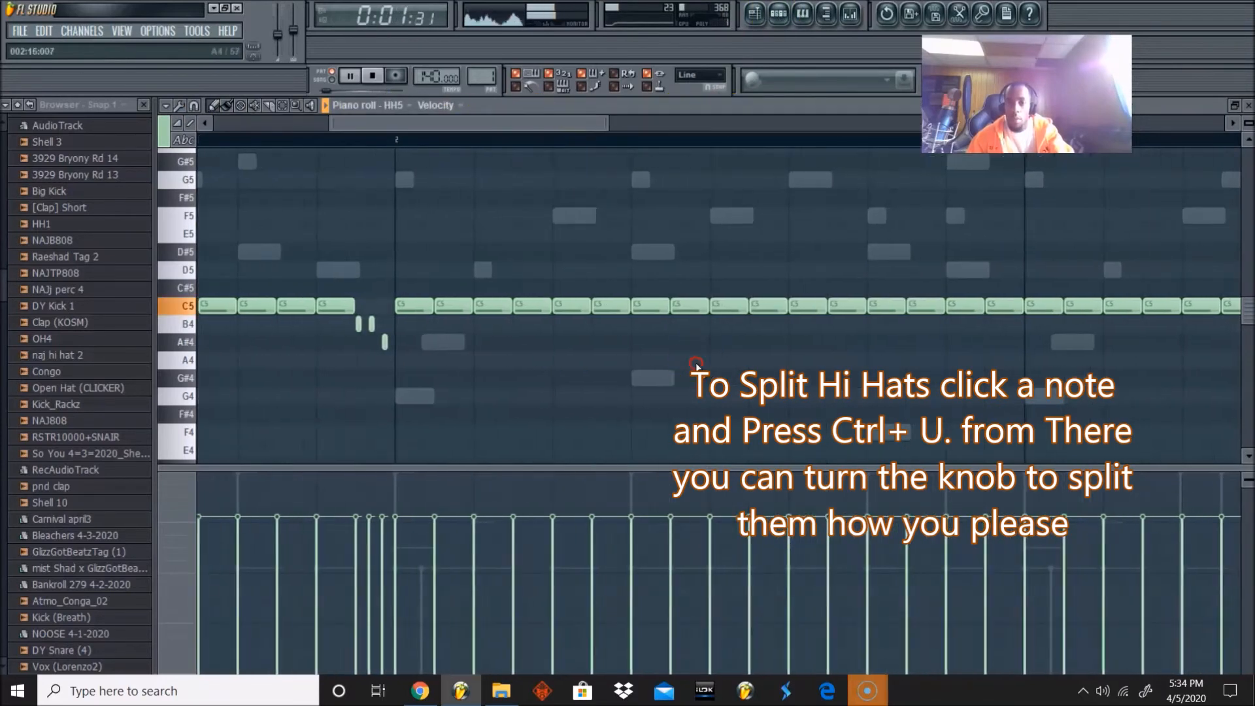
pyautogui.rightClick(817, 307)
pyautogui.click(791, 306)
pyautogui.click(798, 308)
pyautogui.click(806, 321)
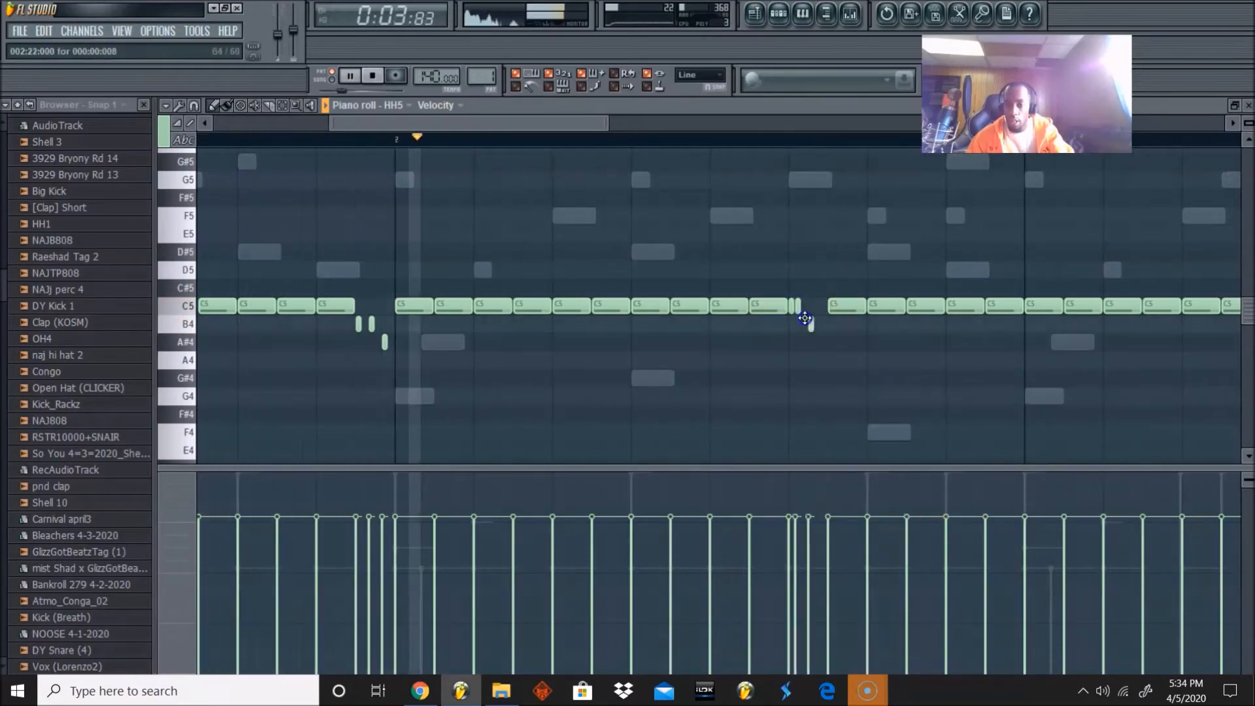
# Step: Replace the last hi-hat note of bar 2 with three short C5 notes and the ninth in bar 3 with short B4 and A#4 notes
pyautogui.moveTo(476, 123); pyautogui.dragTo(504, 122)
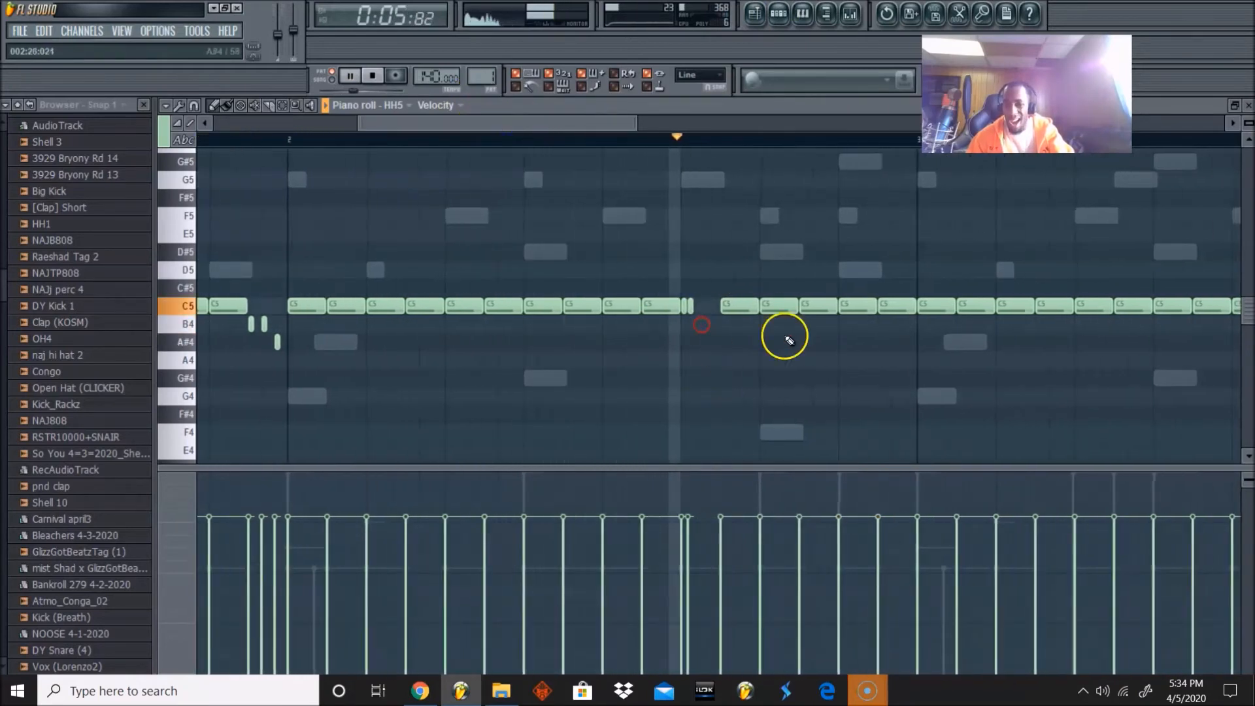
pyautogui.rightClick(897, 313)
pyautogui.click(880, 308)
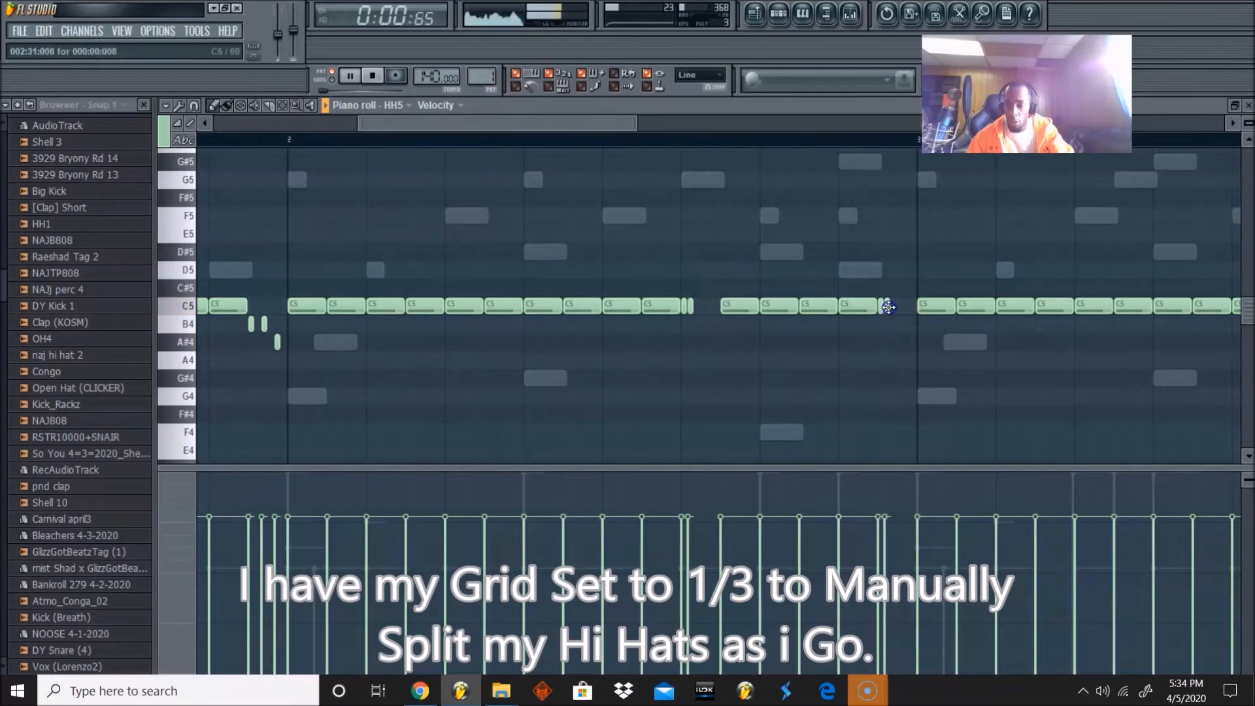
pyautogui.moveTo(555, 123); pyautogui.dragTo(682, 138)
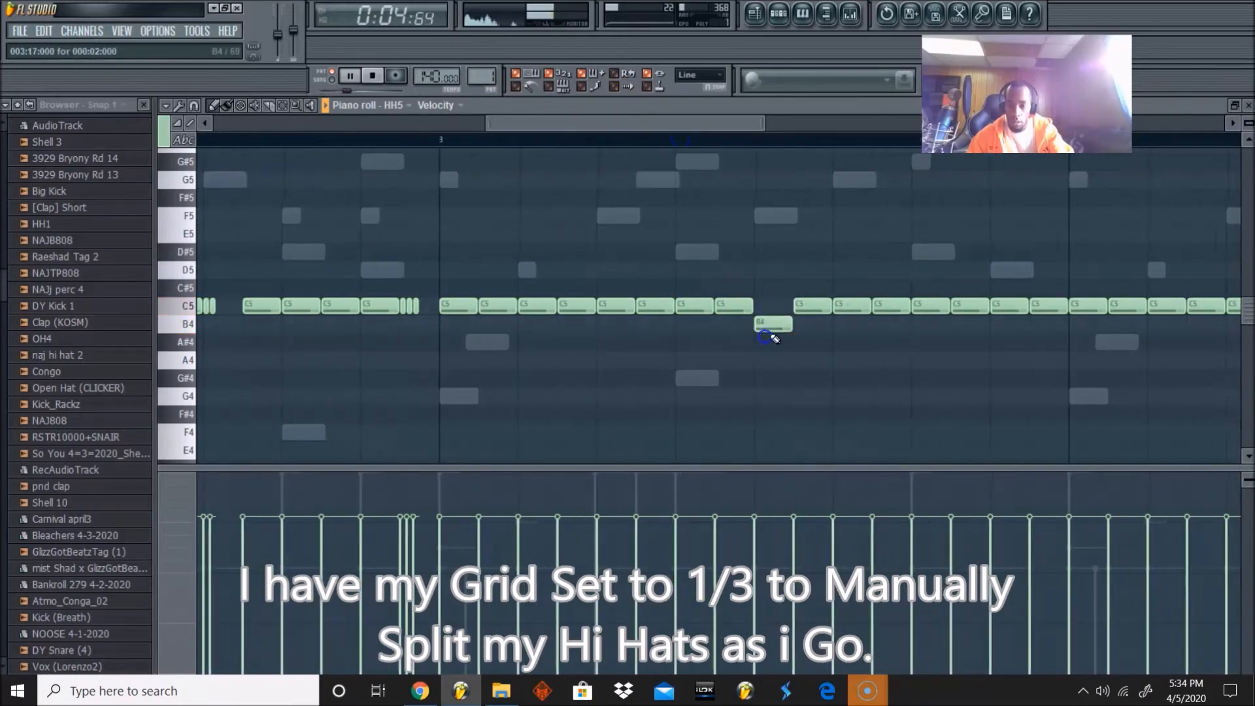
# Step: Adjust the first UVIWorkstation channel's volume to 81% in the channel rack
pyautogui.click(779, 14)
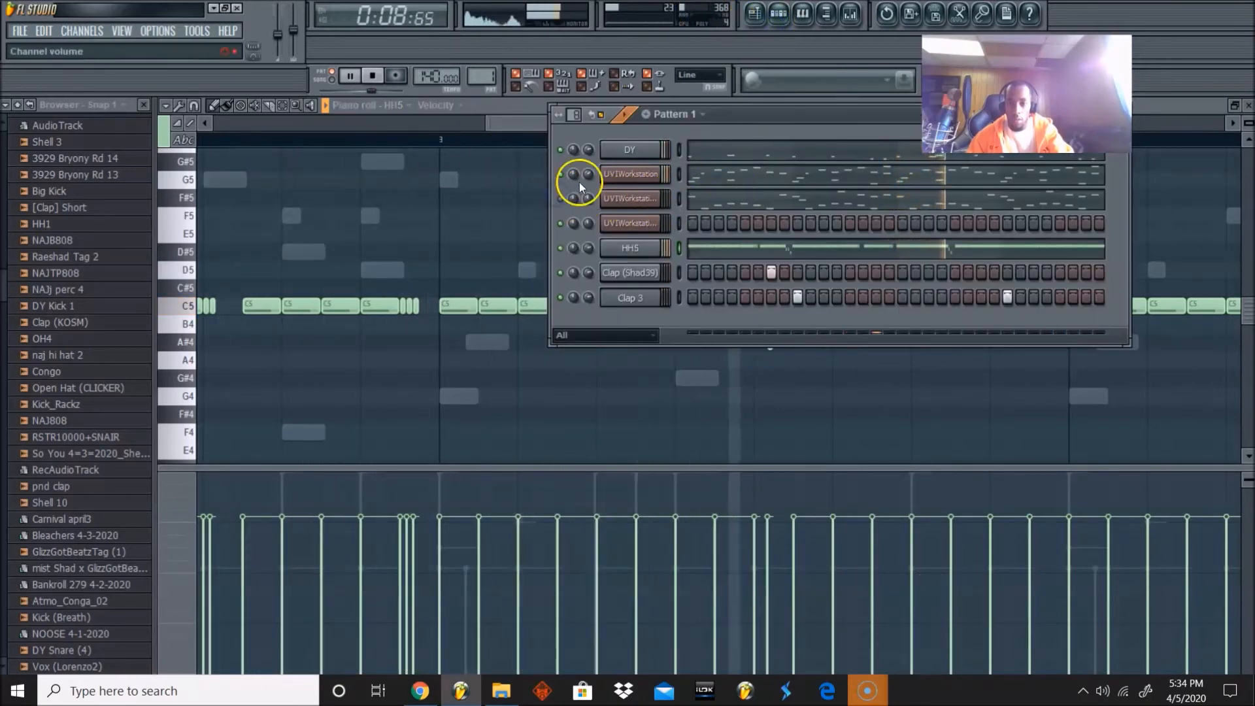
pyautogui.moveTo(591, 176); pyautogui.dragTo(590, 175)
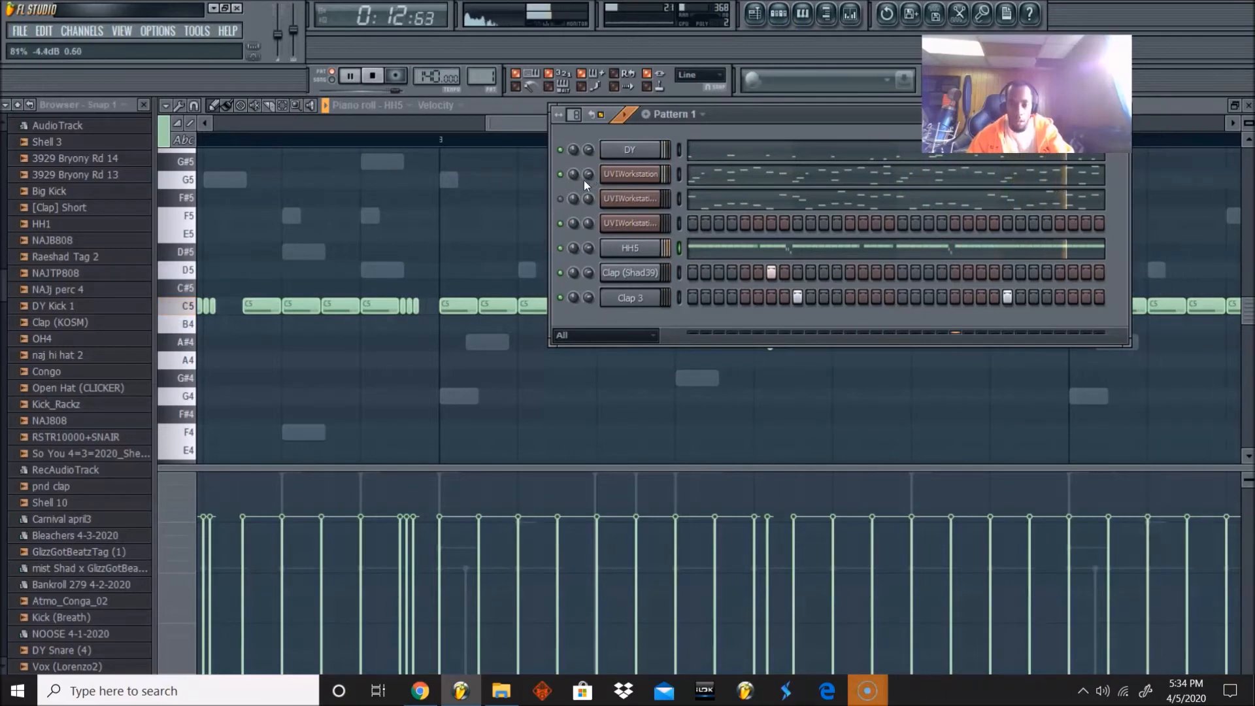
# Step: Add Kick_Rackz from the browser as a new channel and place its hits on steps 1, 13 and 25
pyautogui.click(357, 305)
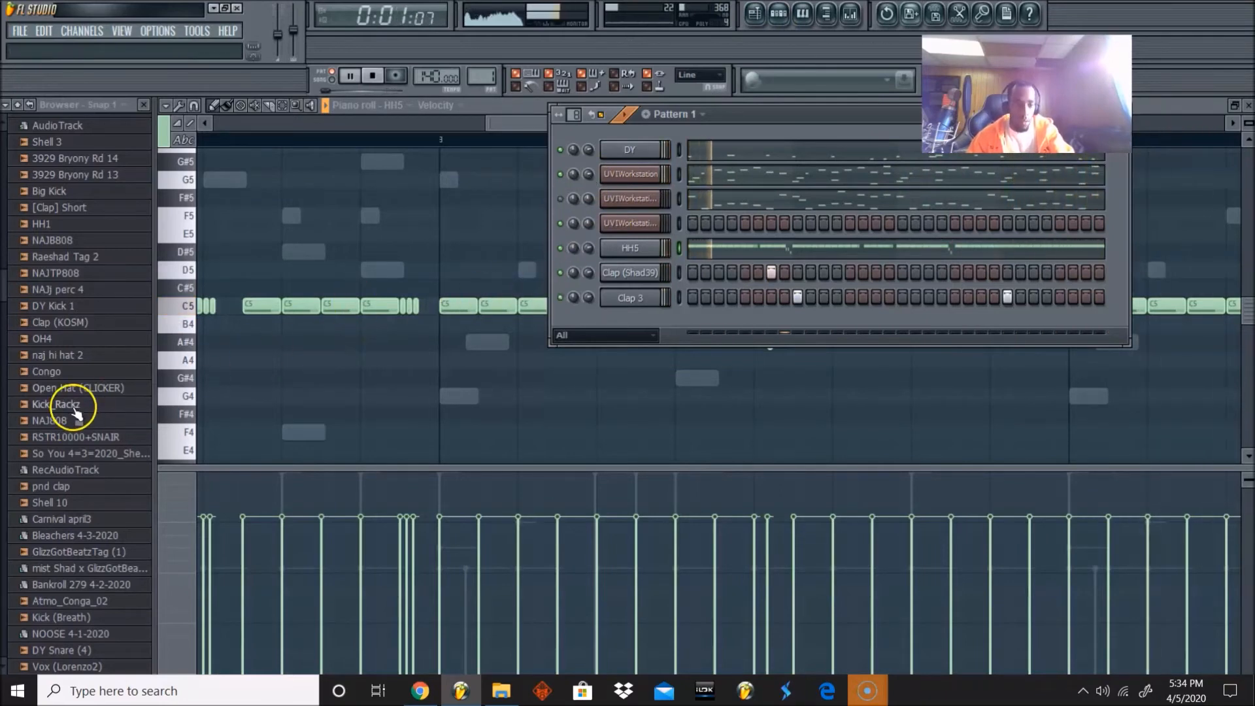
pyautogui.moveTo(626, 318); pyautogui.dragTo(591, 324)
pyautogui.click(775, 301)
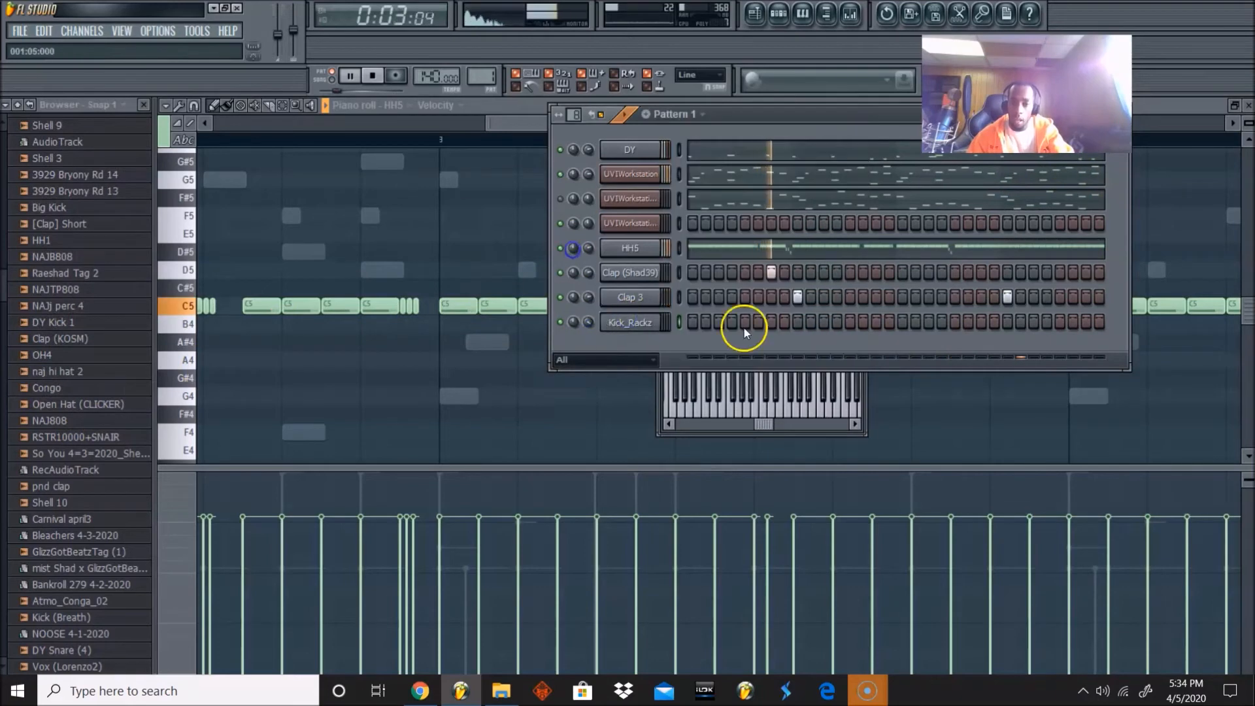
pyautogui.press('space')
pyautogui.click(849, 321)
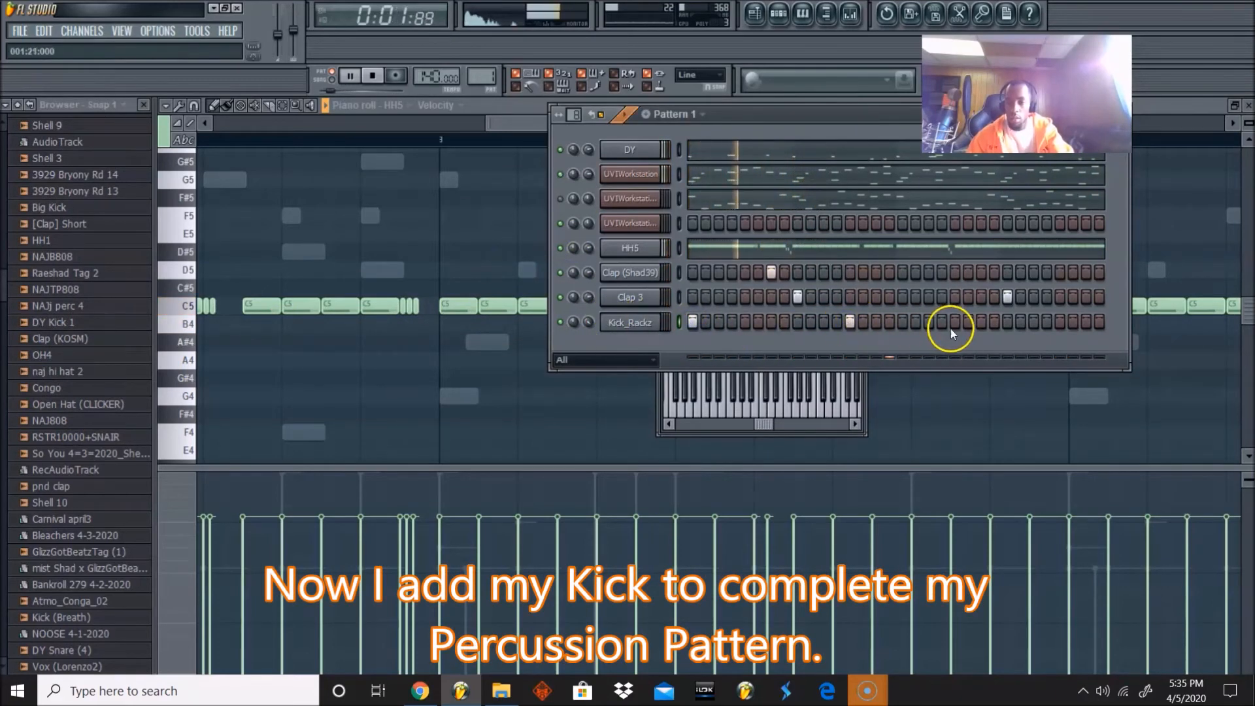
pyautogui.click(1007, 322)
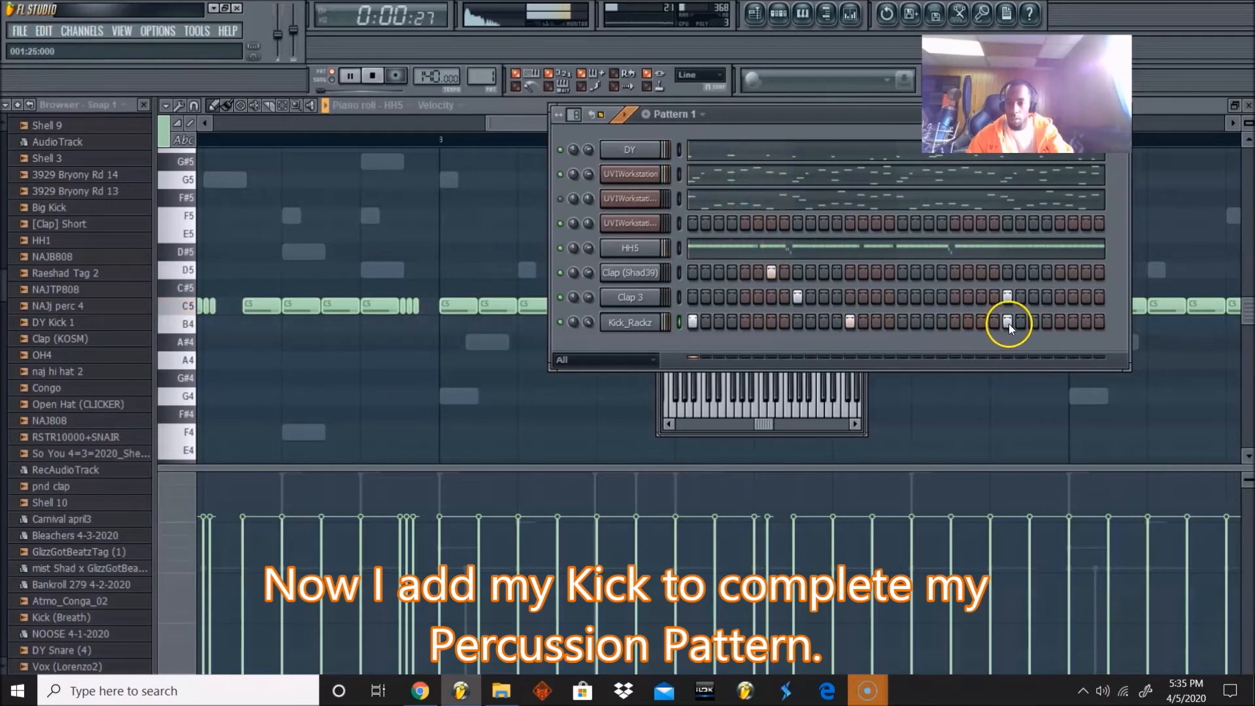
# Step: Send the Kick_Rackz steps to the piano roll and raise all kick velocities to the maximum
pyautogui.rightClick(654, 323)
pyautogui.click(680, 334)
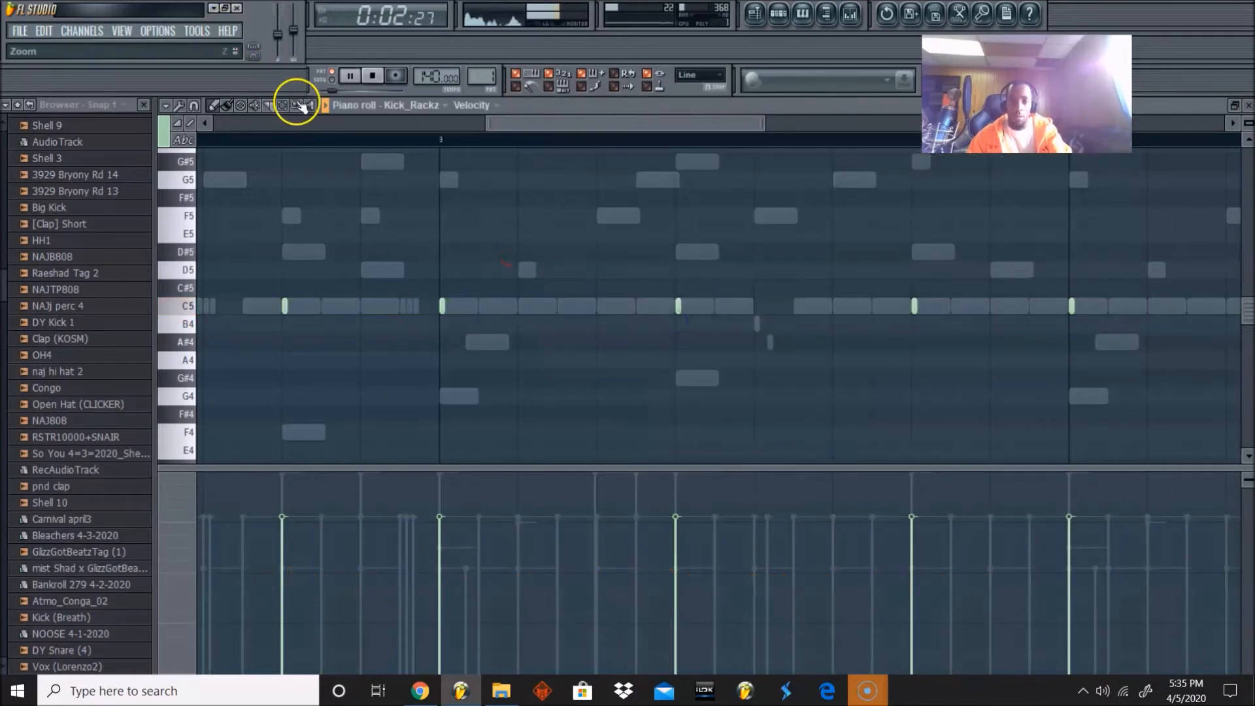
pyautogui.click(297, 106)
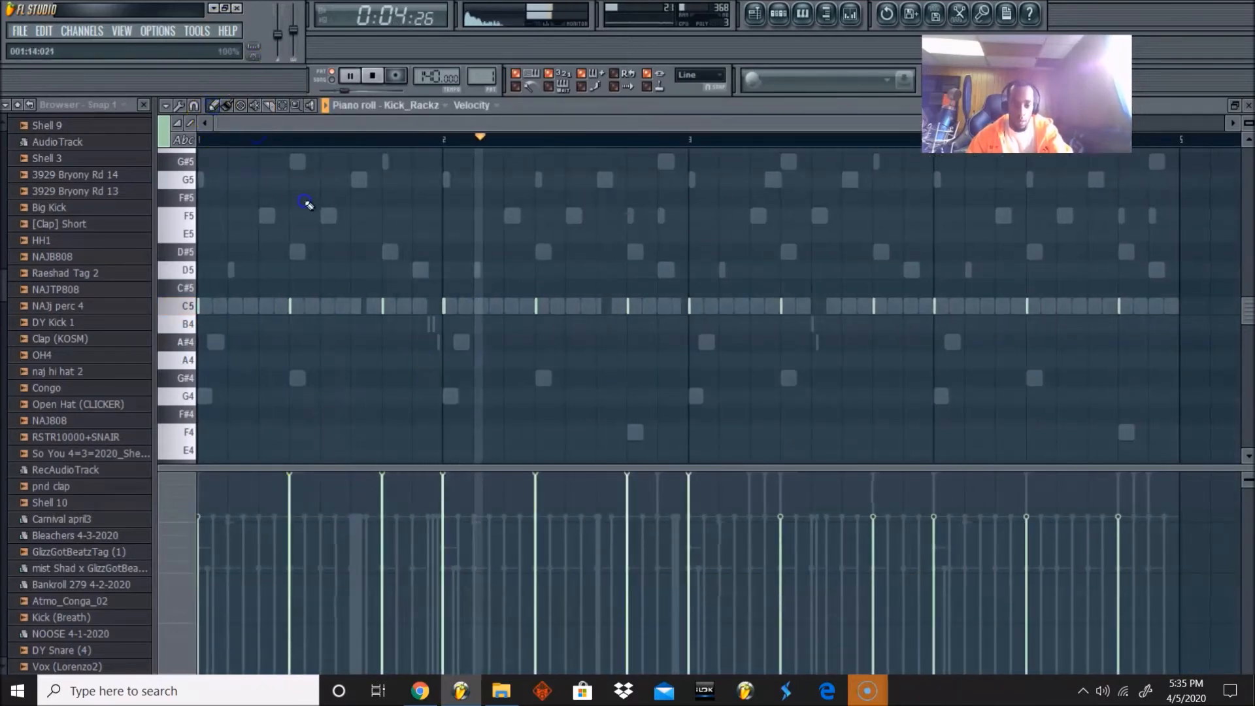
# Step: Route the Kick_Rackz channel to the free mixer track 4
pyautogui.click(779, 14)
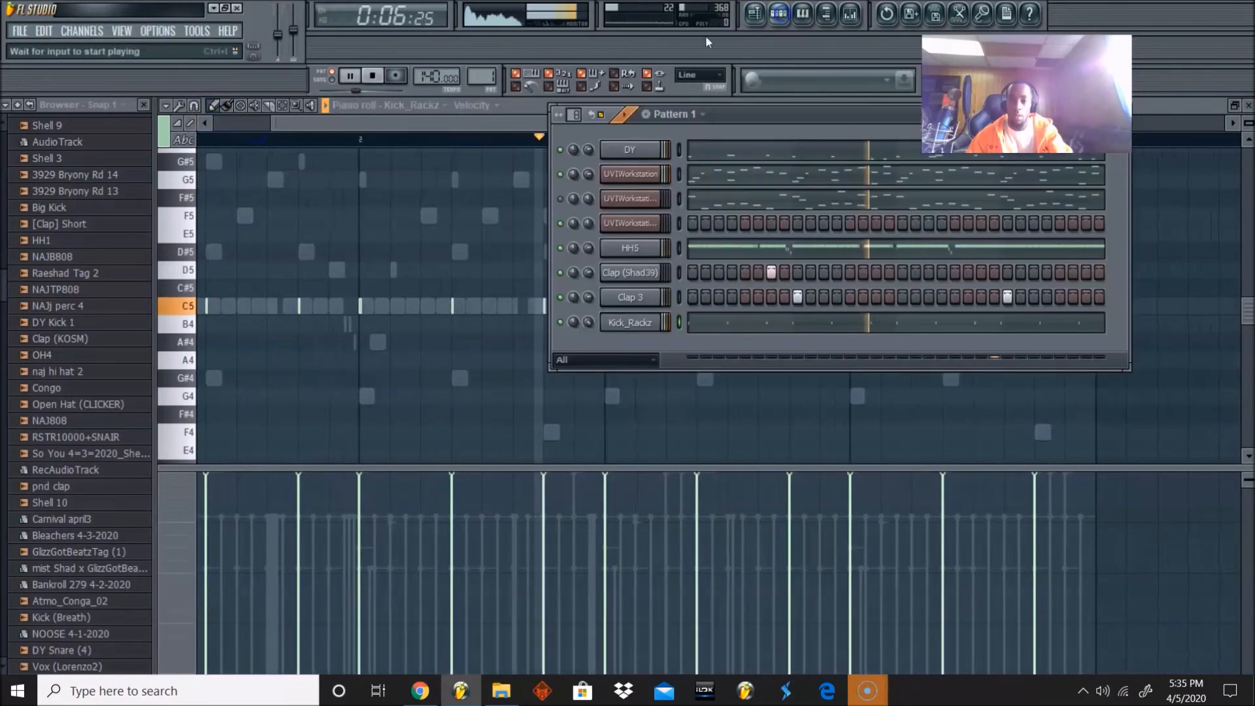
pyautogui.click(624, 320)
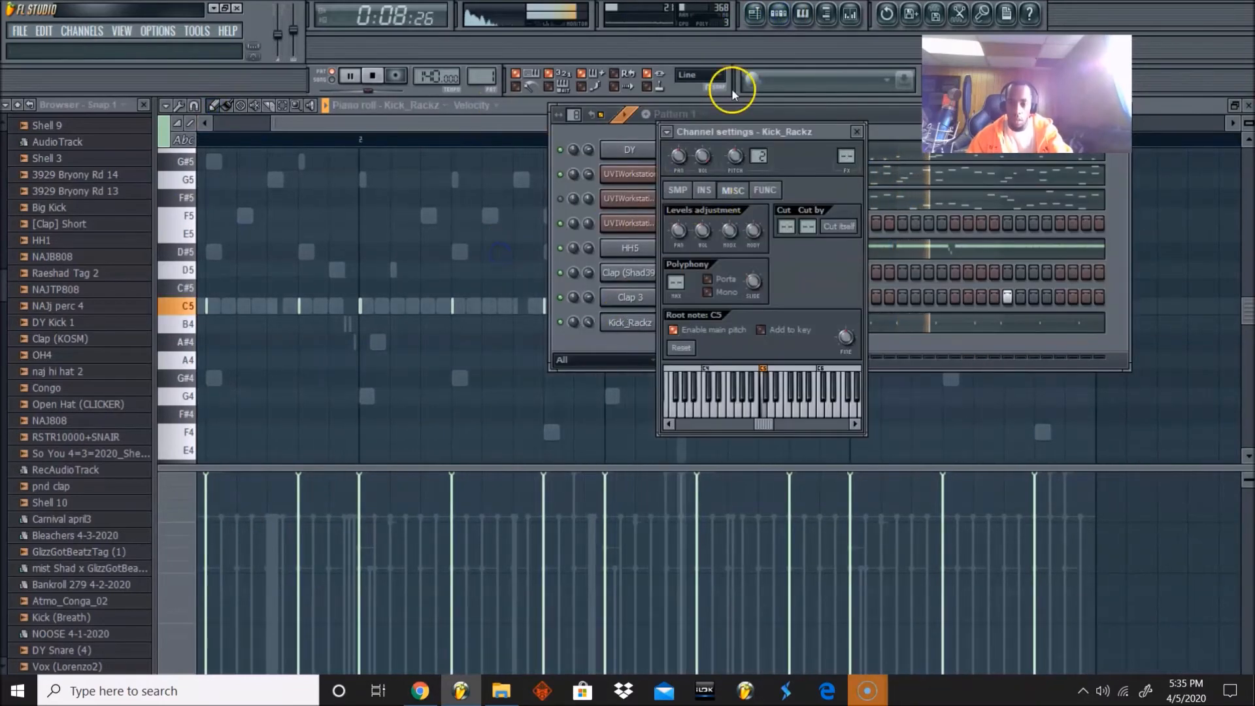
pyautogui.click(667, 131)
pyautogui.click(719, 163)
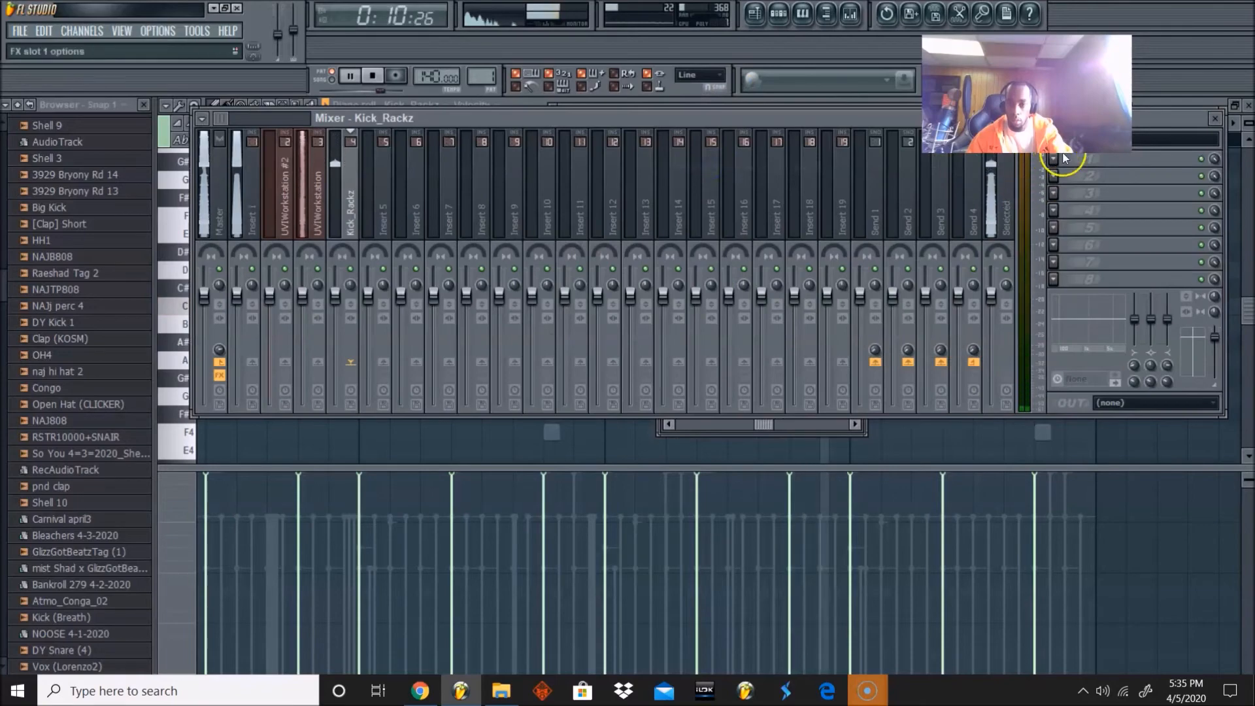
# Step: Load Fruity Parametric EQ 2 and Fruity Soft Clipper in the first two effect slots of the Kick_Rackz mixer track
pyautogui.click(1051, 209)
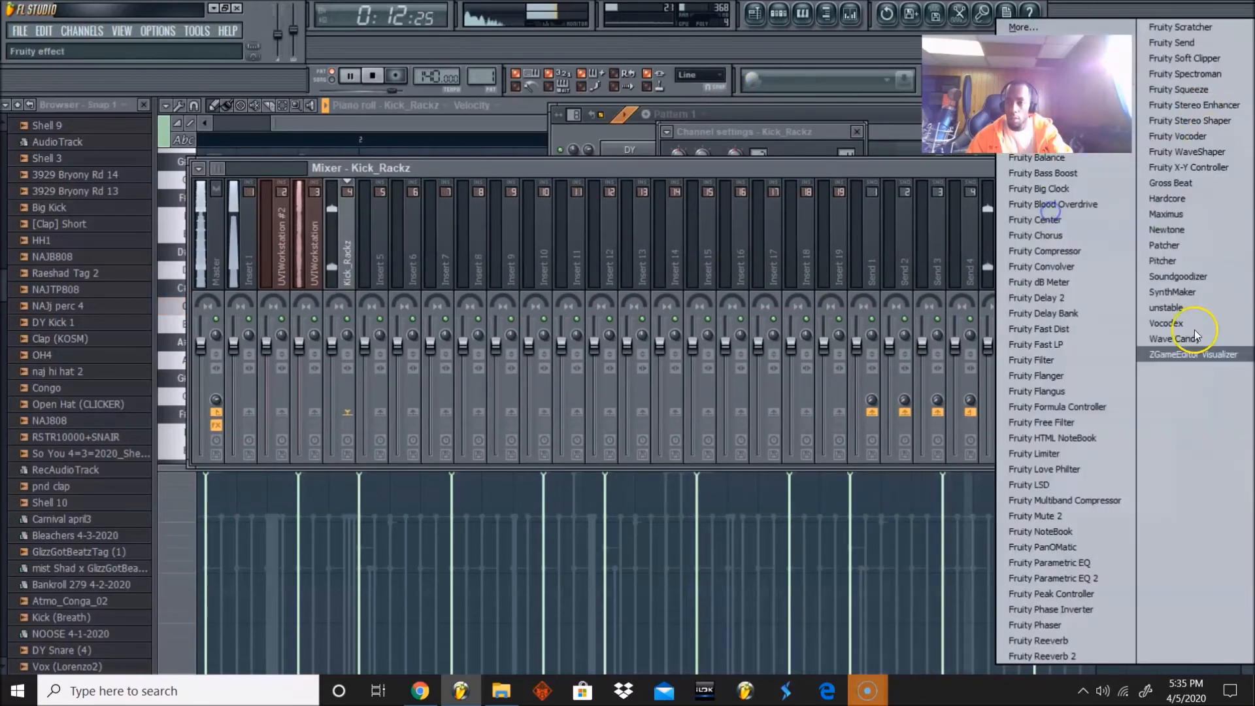
pyautogui.click(1053, 578)
pyautogui.click(1055, 224)
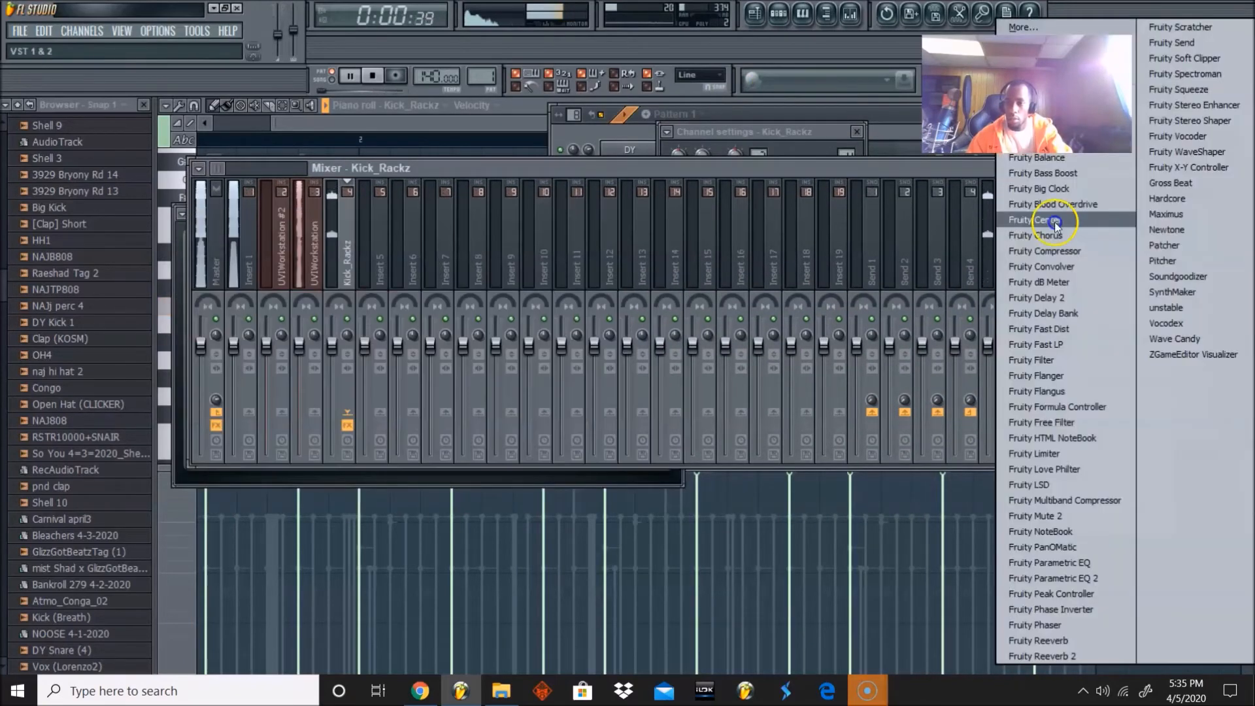
pyautogui.click(1187, 59)
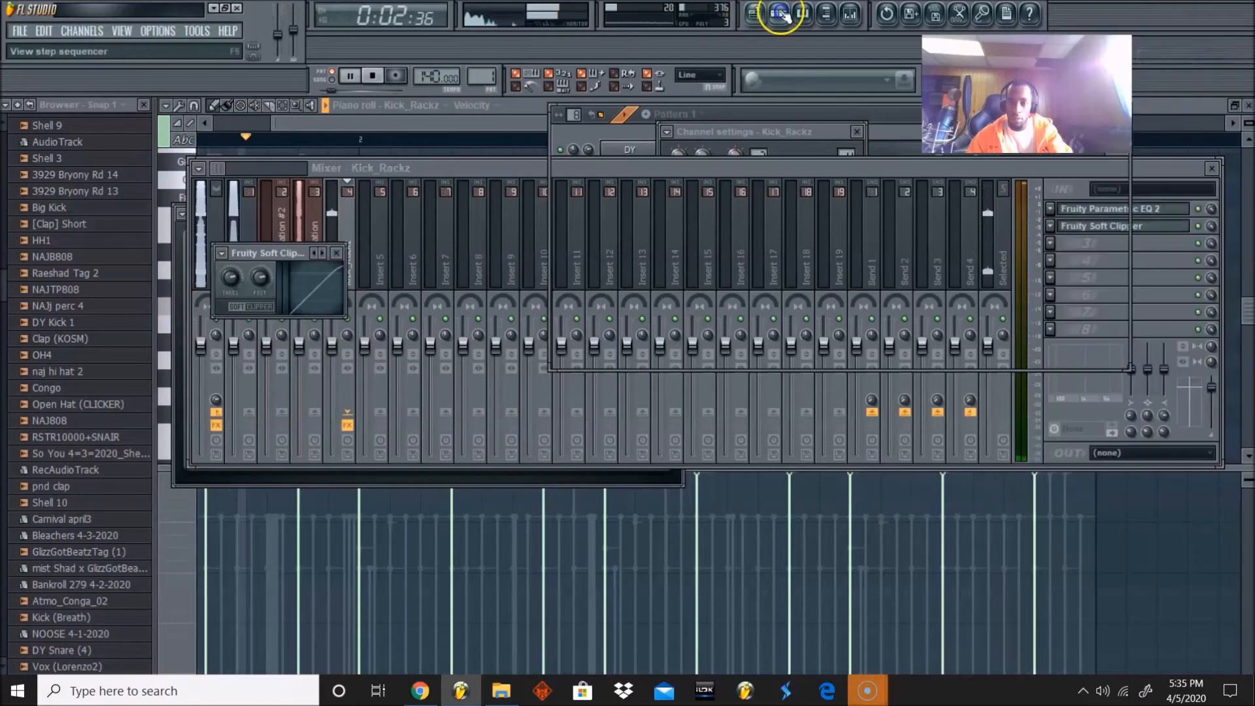
# Step: Open the piano roll of the UVIWorkstation #3 channel from the channel rack
pyautogui.click(780, 13)
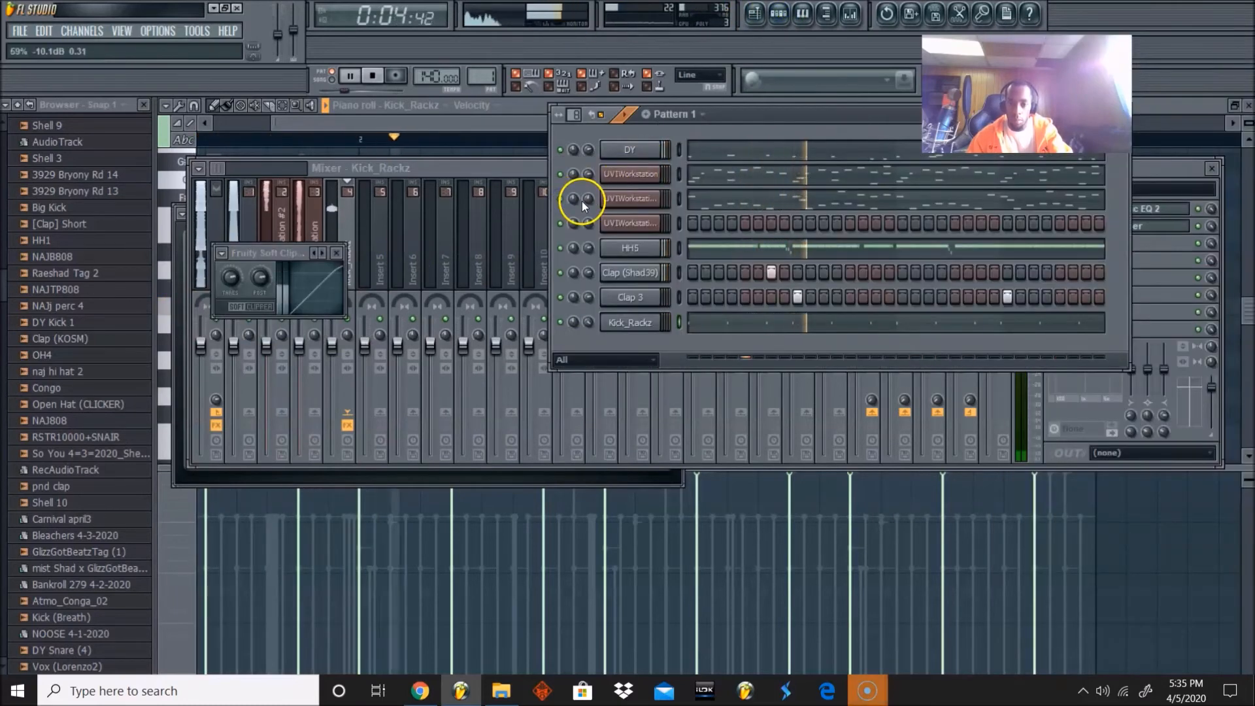
pyautogui.rightClick(614, 224)
pyautogui.click(644, 222)
pyautogui.rightClick(647, 223)
pyautogui.click(683, 223)
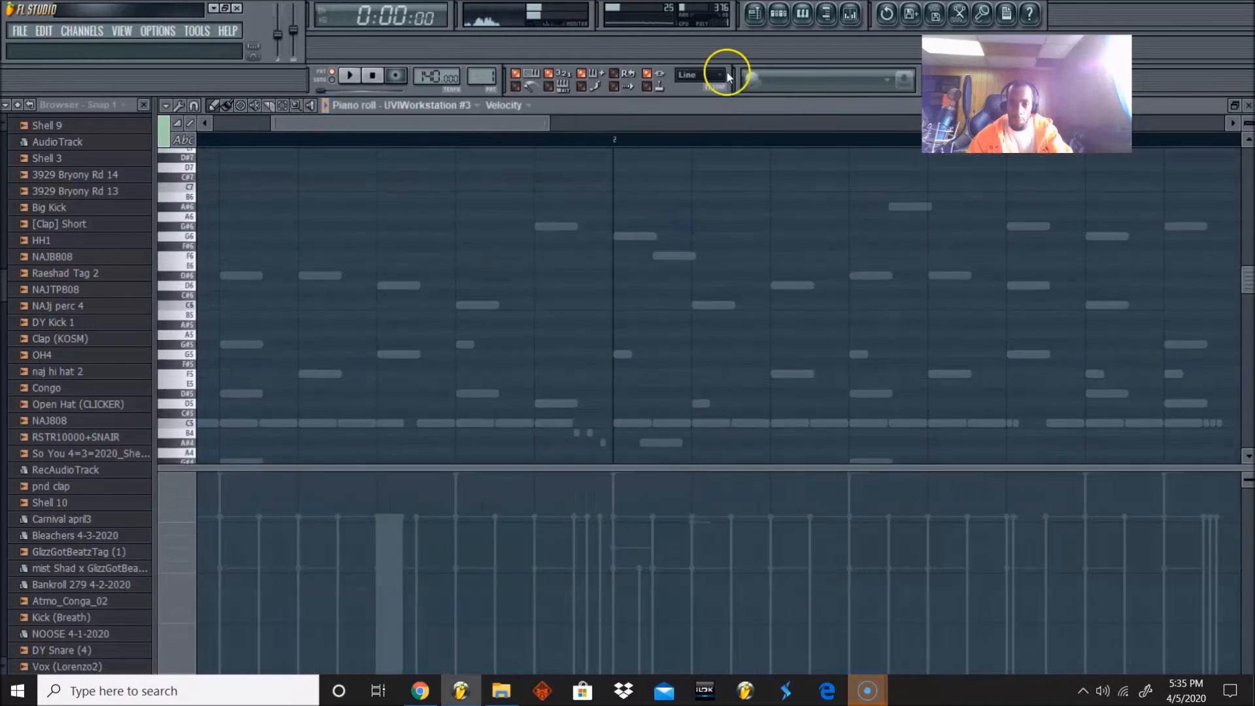
# Step: Place a short C7 note at the start of bar 1 for UVIWorkstation #3 and set the piano roll snap to Line
pyautogui.click(780, 13)
pyautogui.rightClick(567, 169)
pyautogui.click(570, 189)
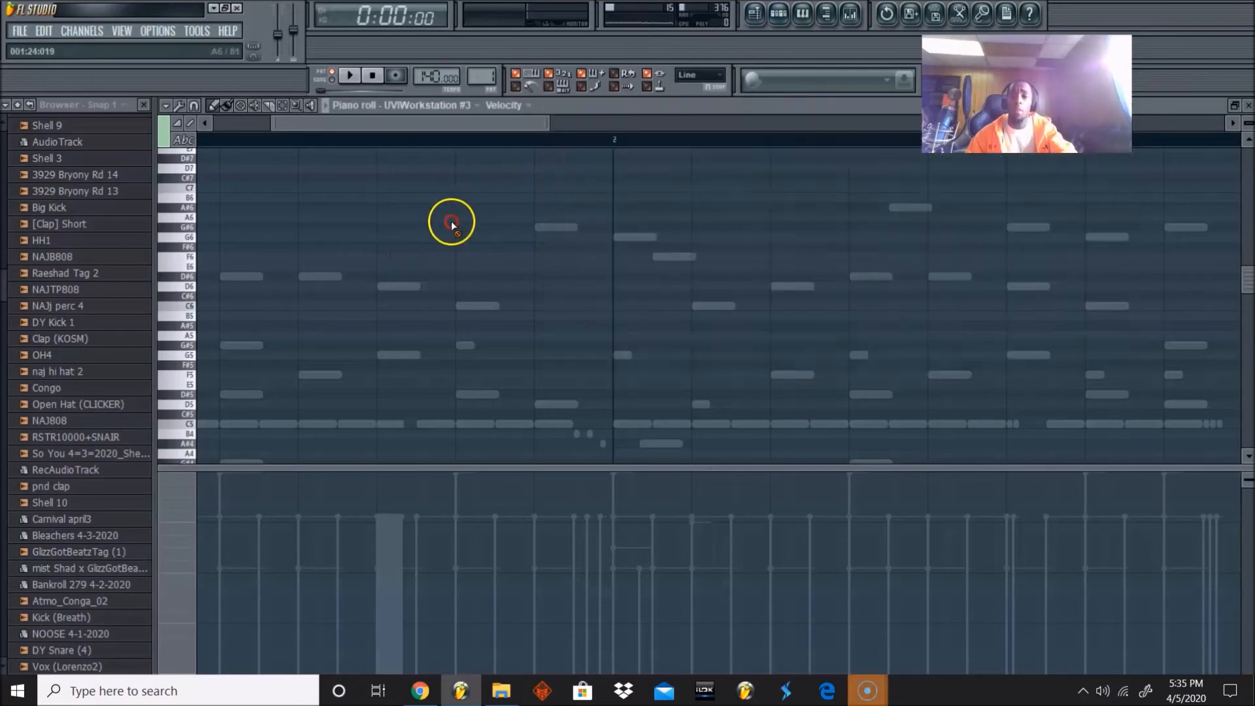
pyautogui.press('F6')
pyautogui.scroll(4, 353, 180)
pyautogui.moveTo(354, 124); pyautogui.dragTo(294, 125)
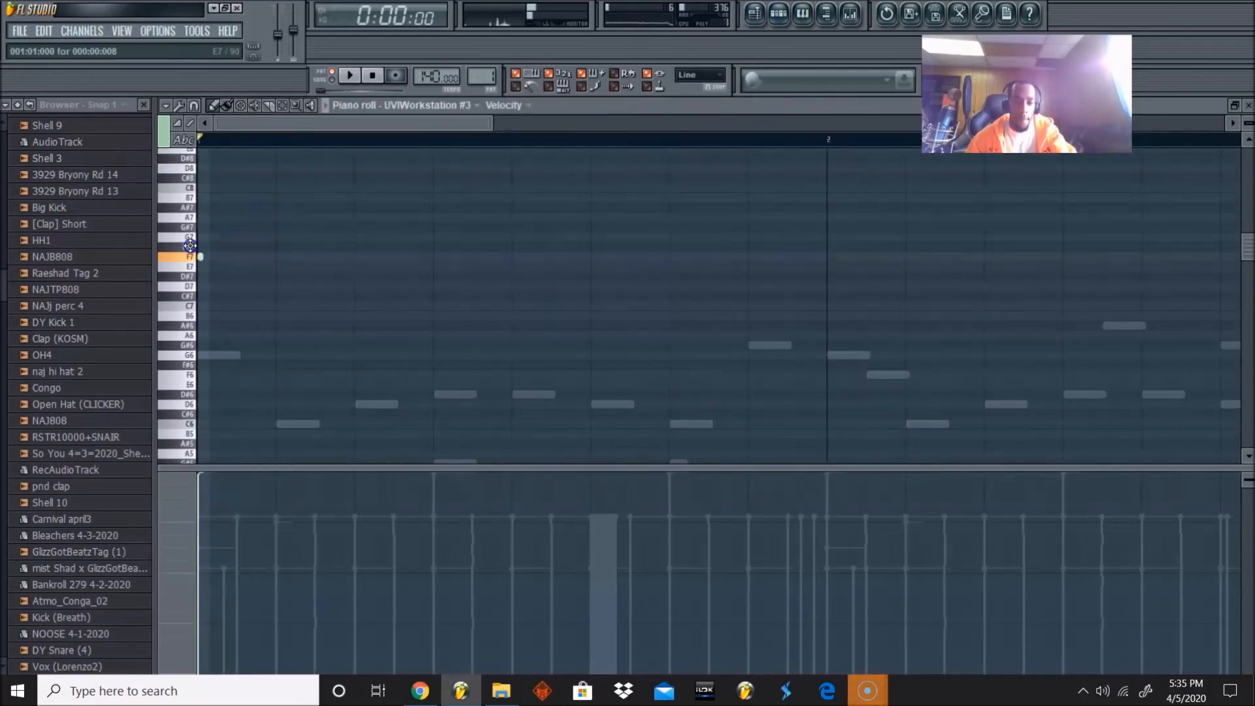
pyautogui.click(180, 105)
pyautogui.click(193, 106)
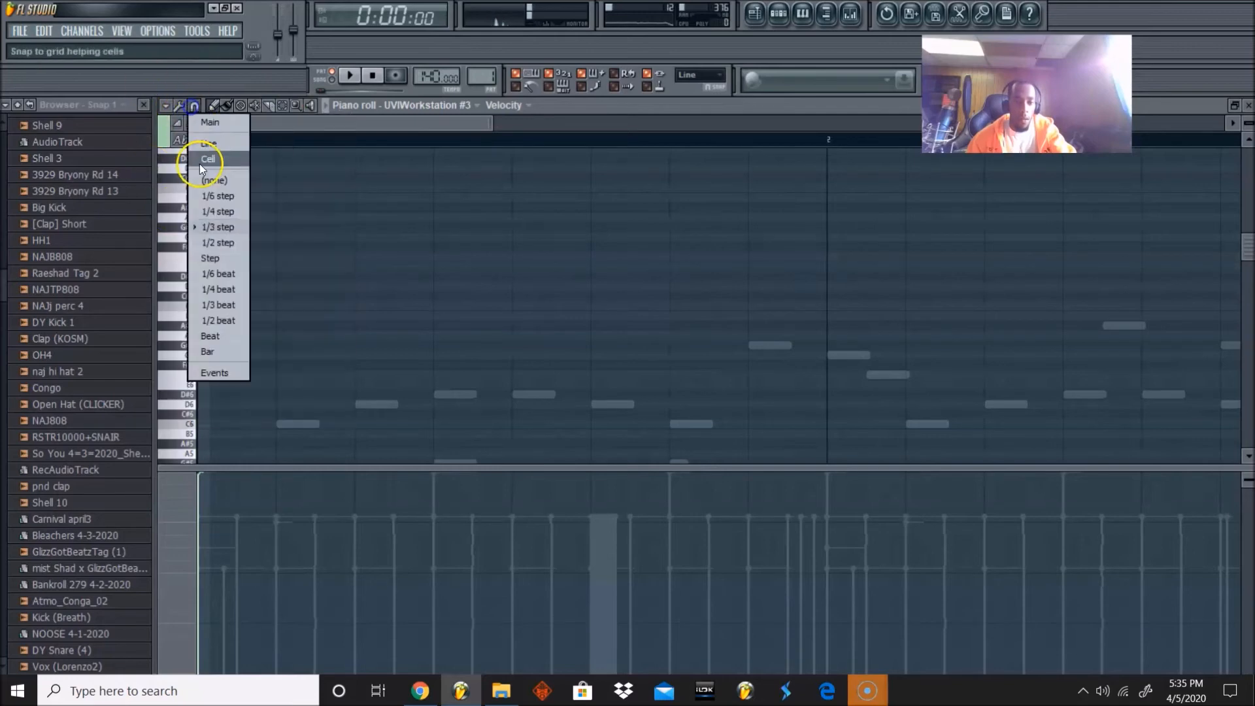
pyautogui.click(202, 145)
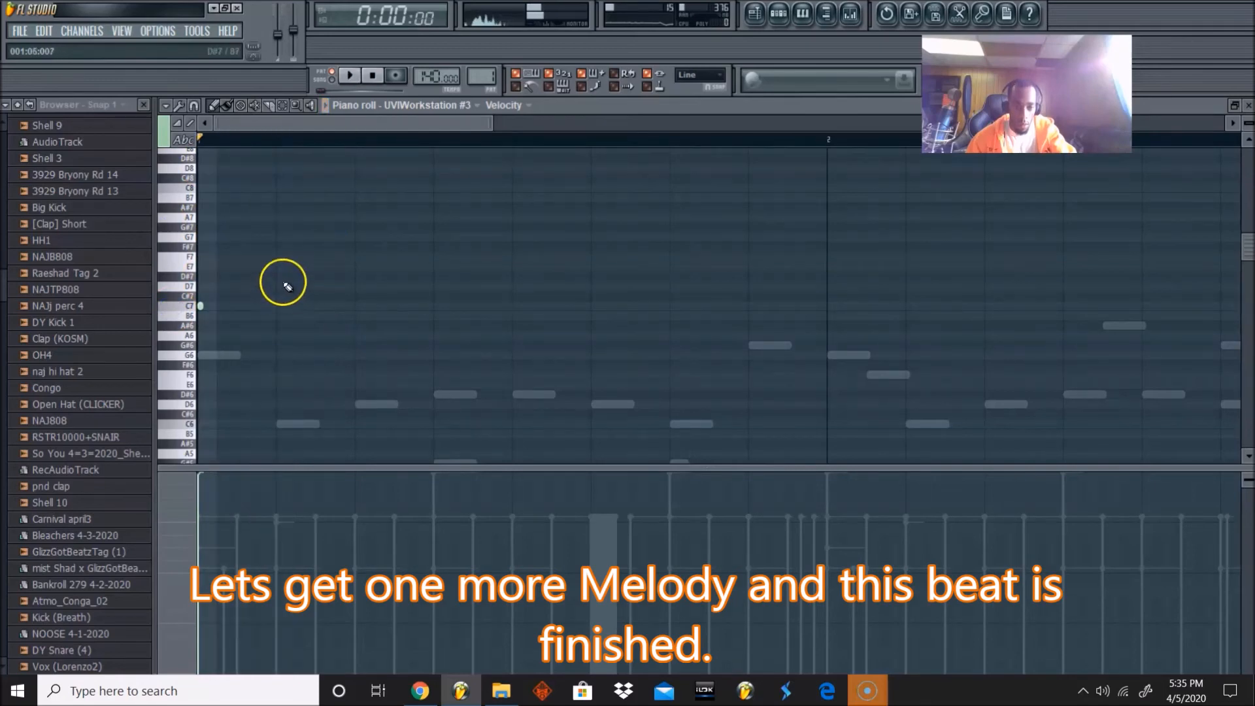
# Step: Draw the rest of the bar 1 counter melody with short G6, D7, D#7, D7, D7 and F7 notes
pyautogui.press('space')
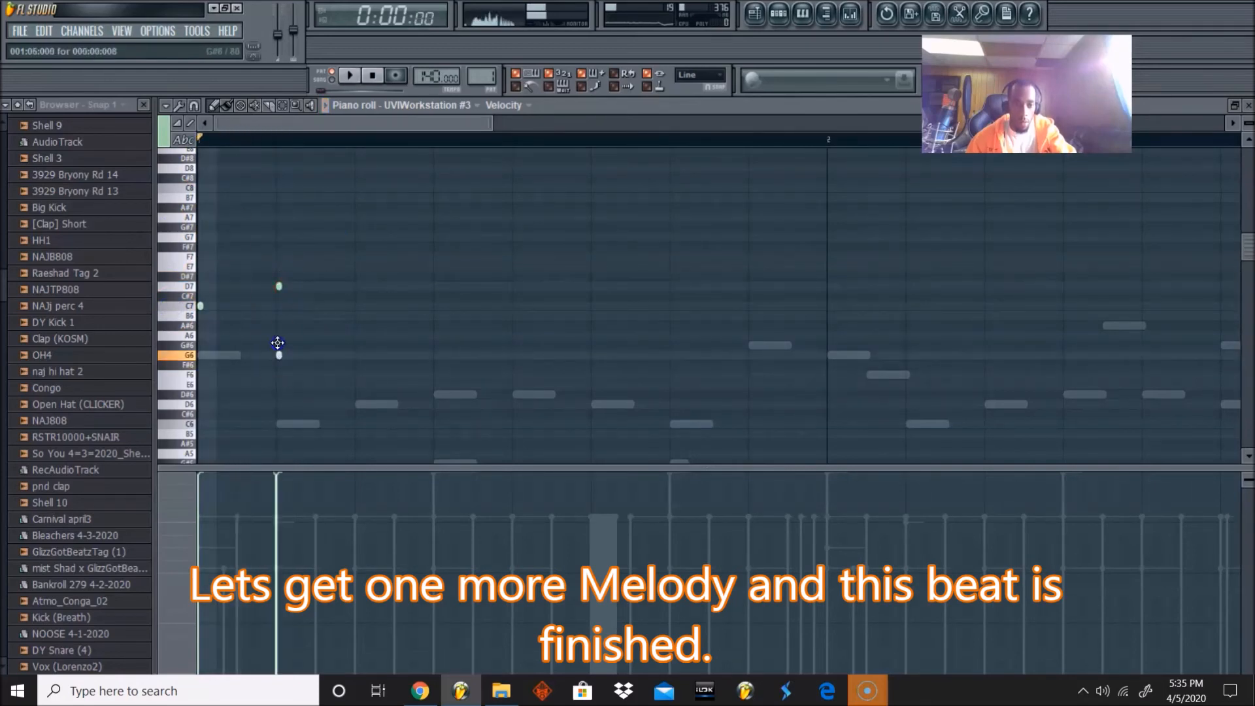
pyautogui.moveTo(277, 356); pyautogui.dragTo(277, 356)
pyautogui.click(358, 287)
pyautogui.moveTo(433, 291); pyautogui.dragTo(432, 256)
pyautogui.press('space')
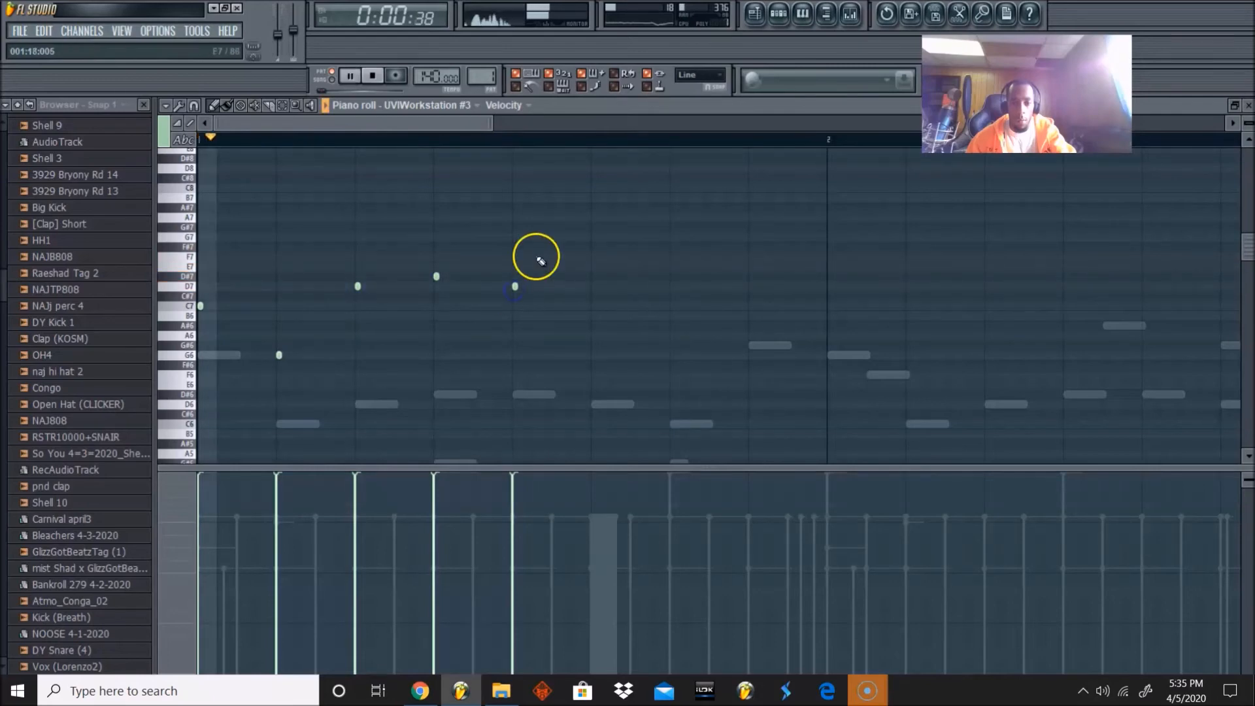
pyautogui.click(673, 286)
pyautogui.press('space')
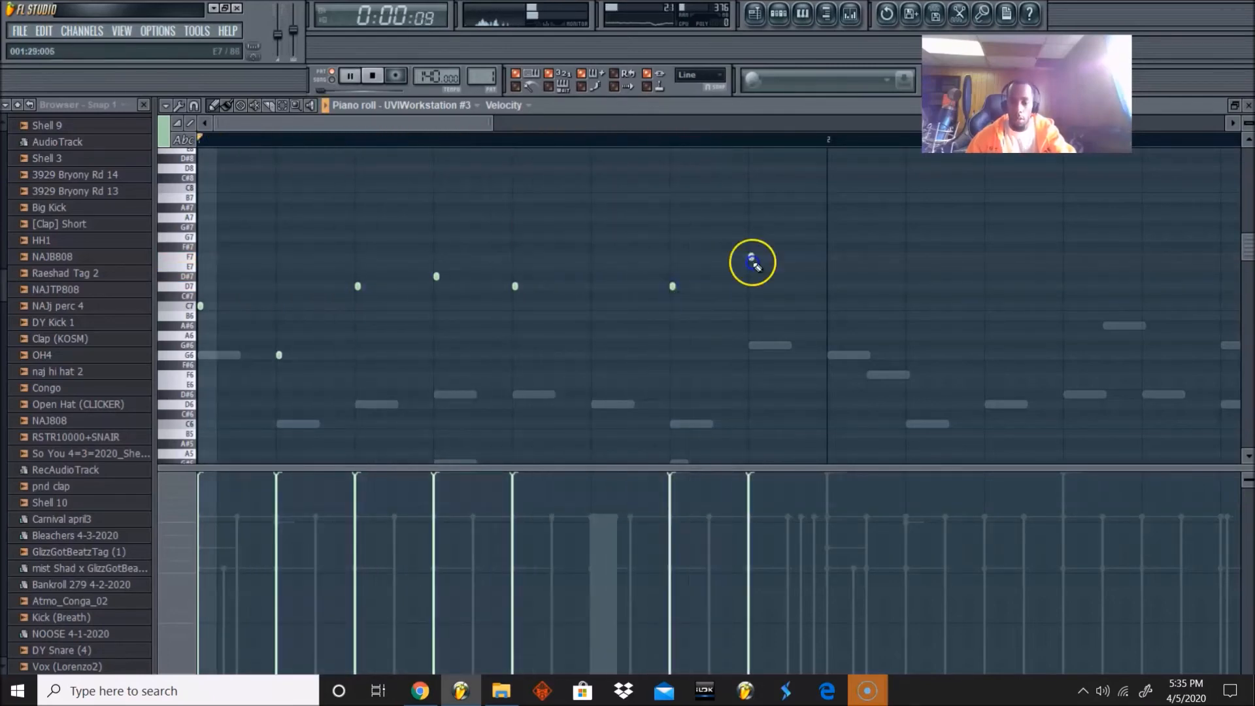
pyautogui.click(555, 336)
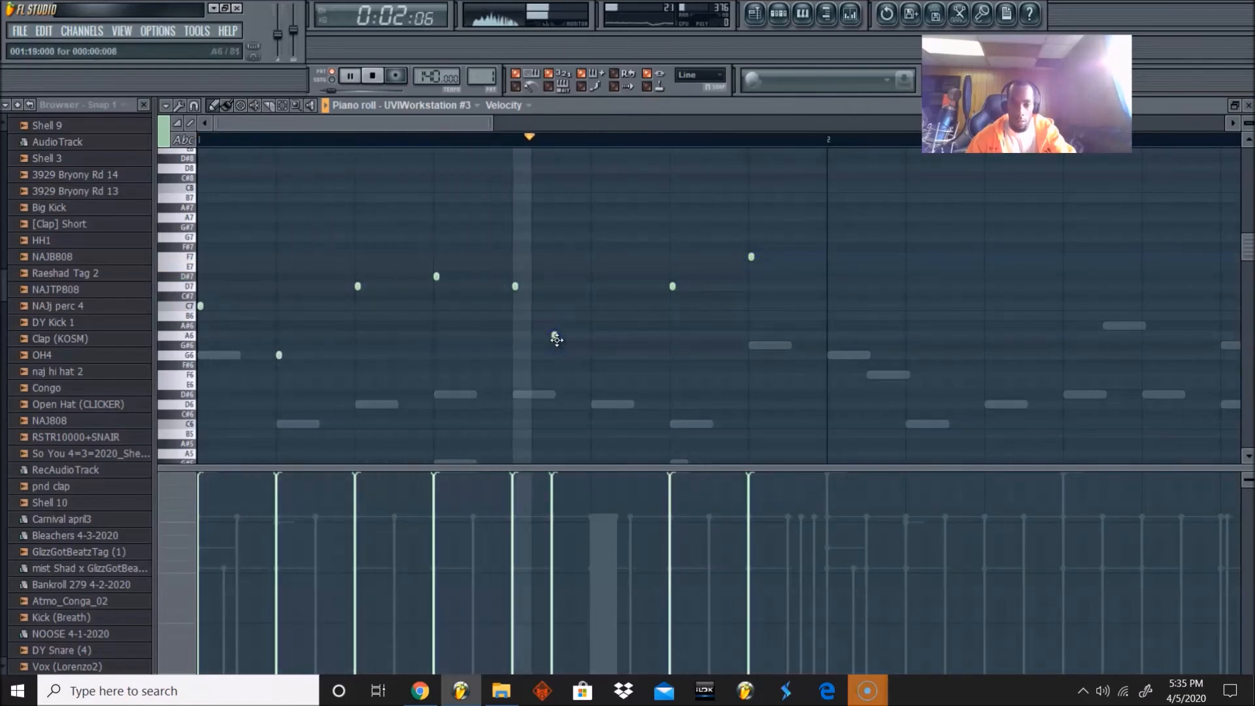
pyautogui.rightClick(555, 335)
# Step: Duplicate the counter-melody notes an octave higher and shift the copies right to fall between the originals
pyautogui.hotkey('ctrl', 'b')
pyautogui.hotkey('ctrl', 'Up')
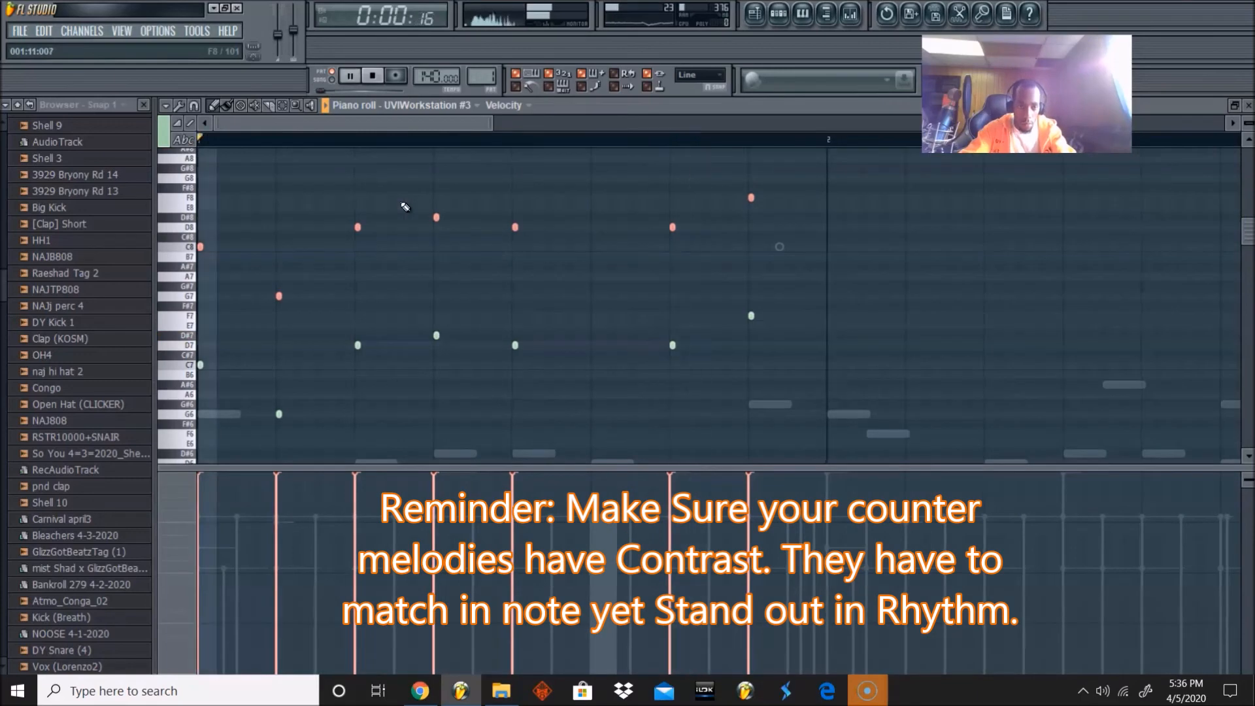
pyautogui.press('space')
pyautogui.hotkey('shift', 'Right')
# Step: Play back the counter melody, deselect its notes, and fill the gap in bar 1 with short G#7 and D7 notes
pyautogui.press('space')
pyautogui.press('space')
pyautogui.click(527, 202)
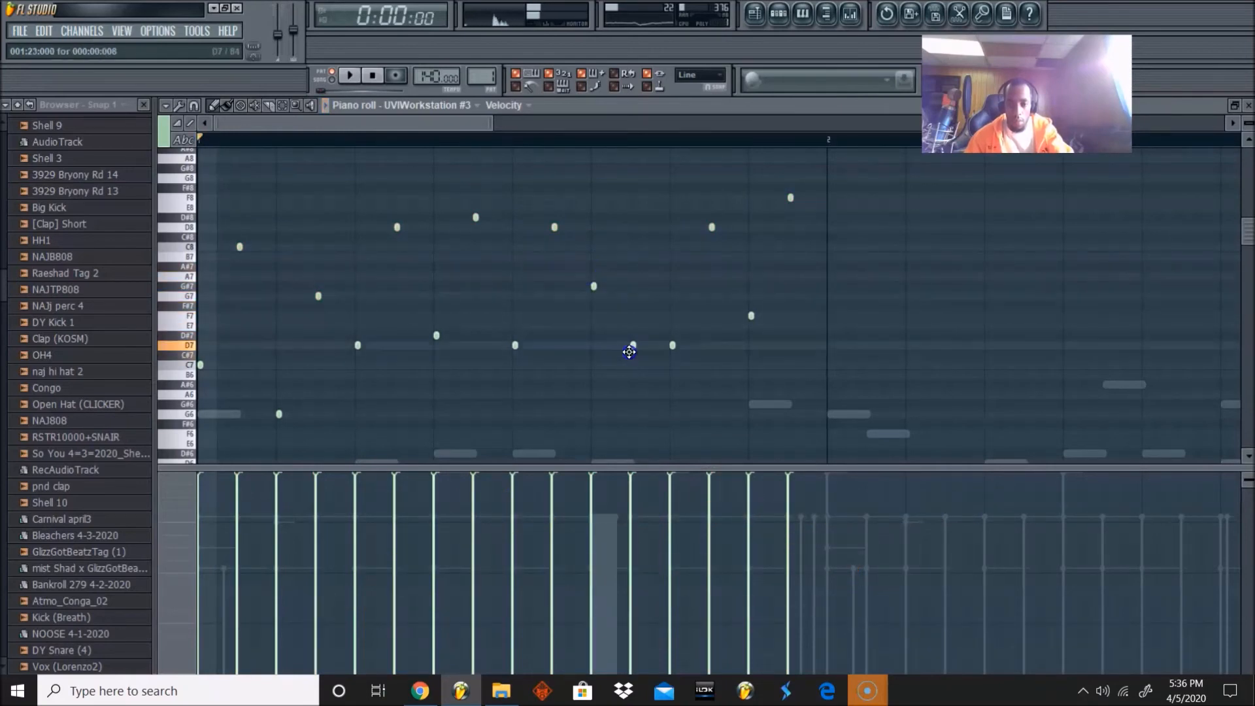
# Step: Play back the bar 1 counter melody and duplicate it into bar 2 of UVIWorkstation #3
pyautogui.press('space')
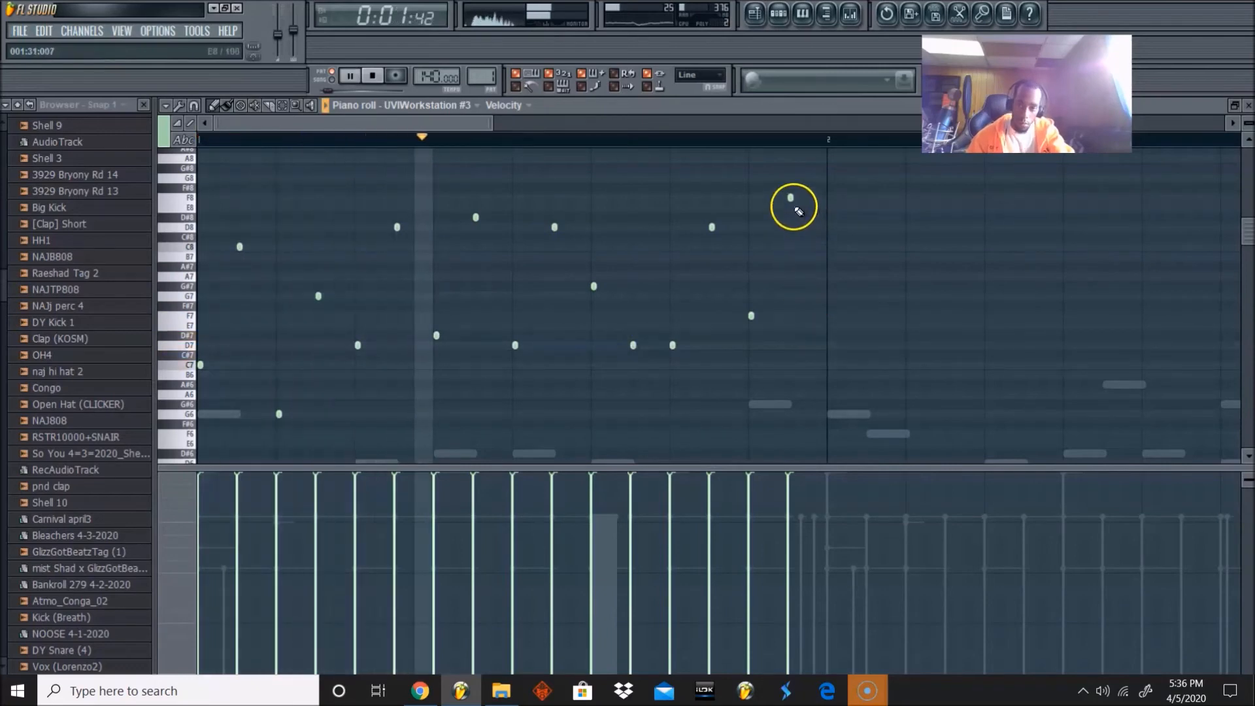
pyautogui.press('space')
pyautogui.press('space')
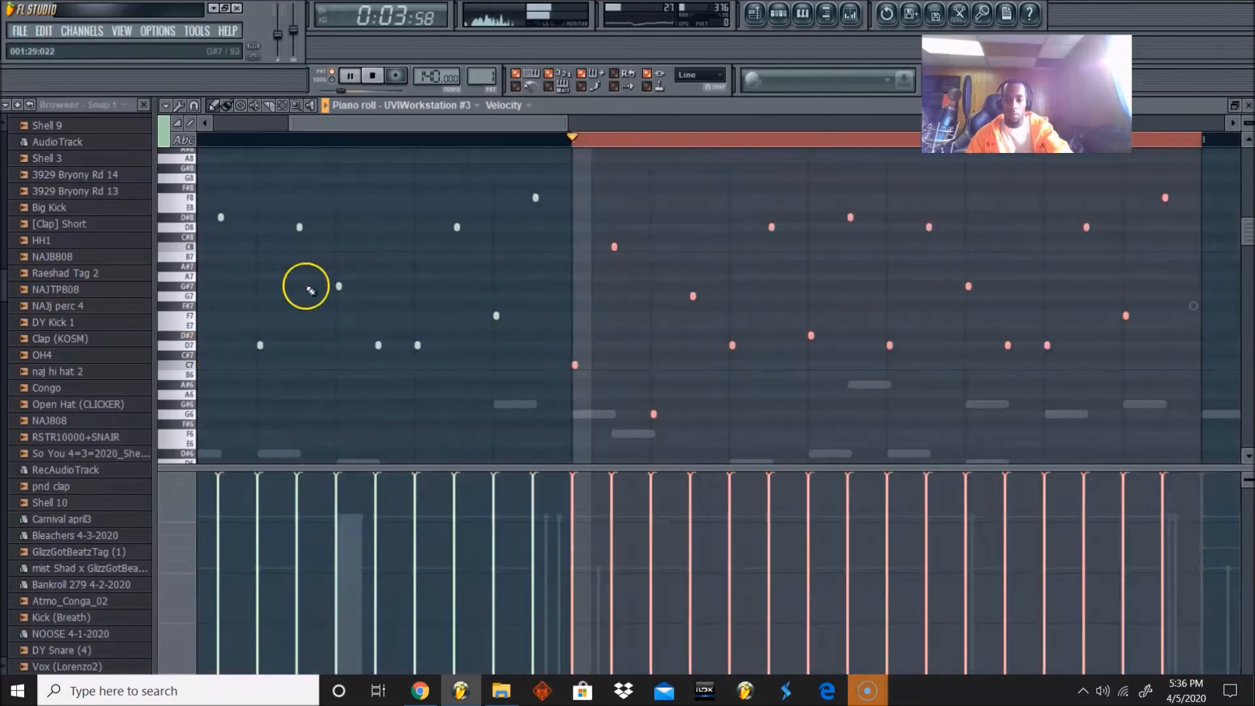
pyautogui.press('space')
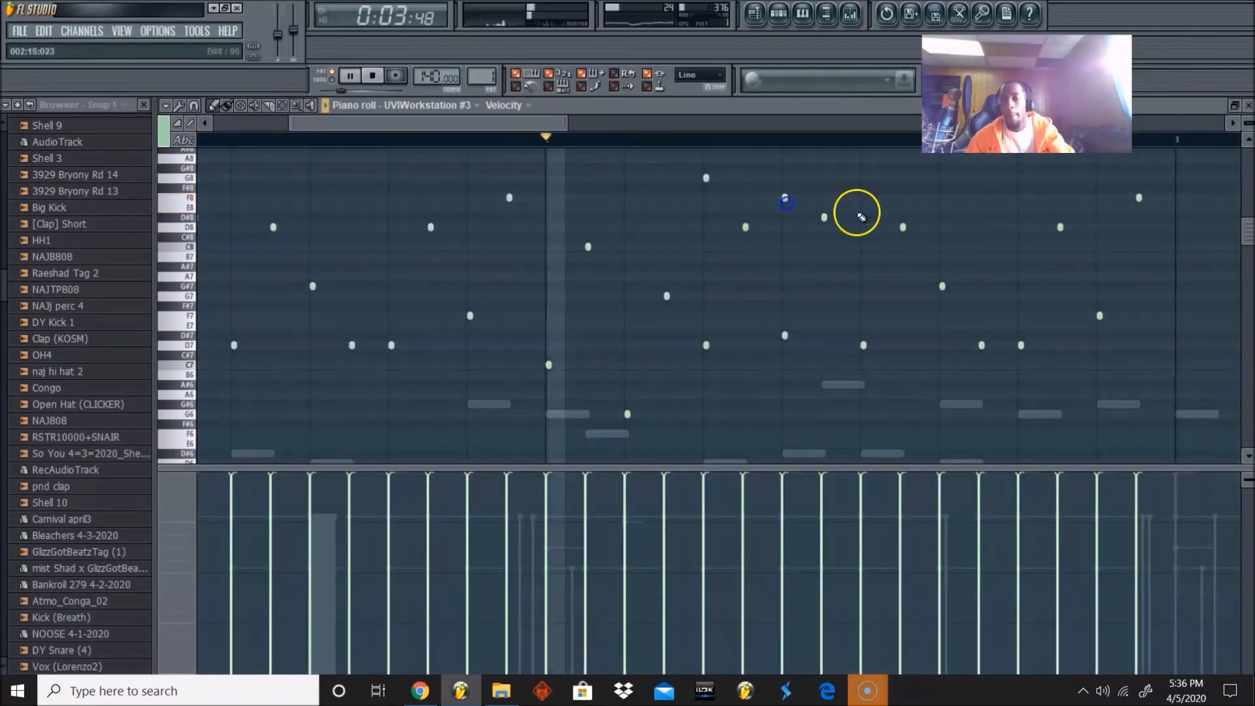
# Step: Layer short G8, F8 and G#8 notes into bar 2 of the counter melody and delete its G#7 note
pyautogui.click(653, 117)
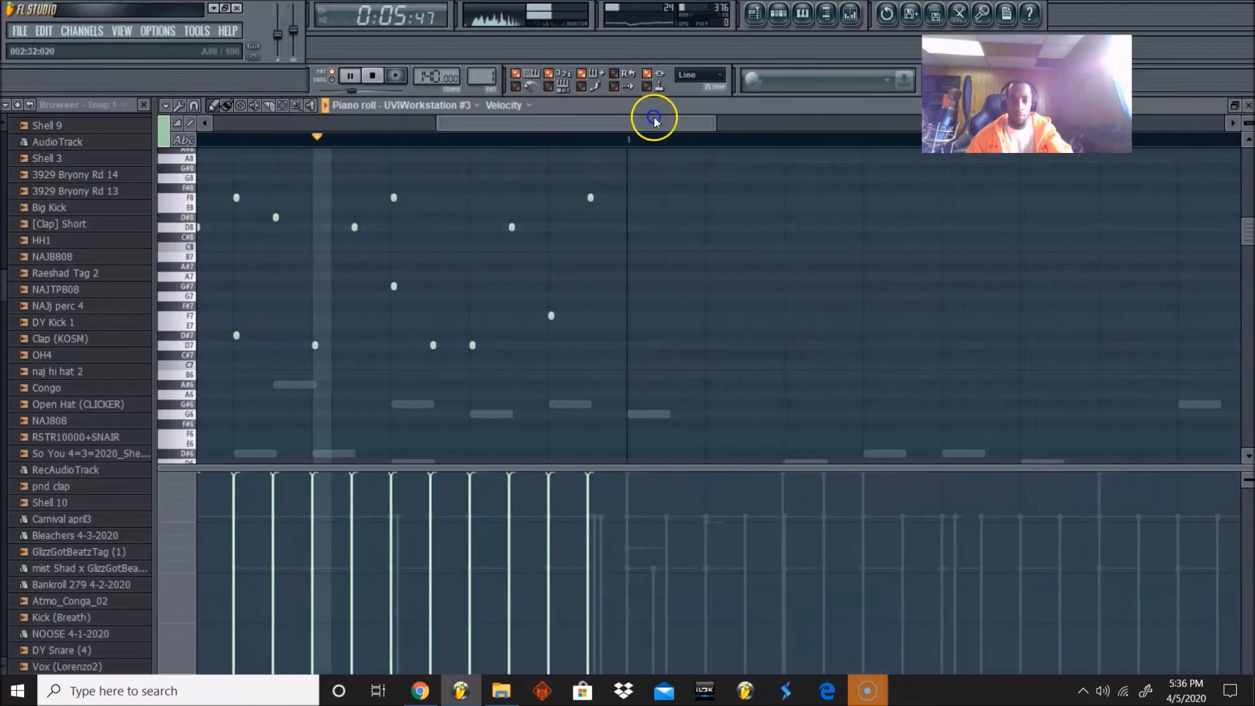
pyautogui.click(485, 177)
pyautogui.press('space')
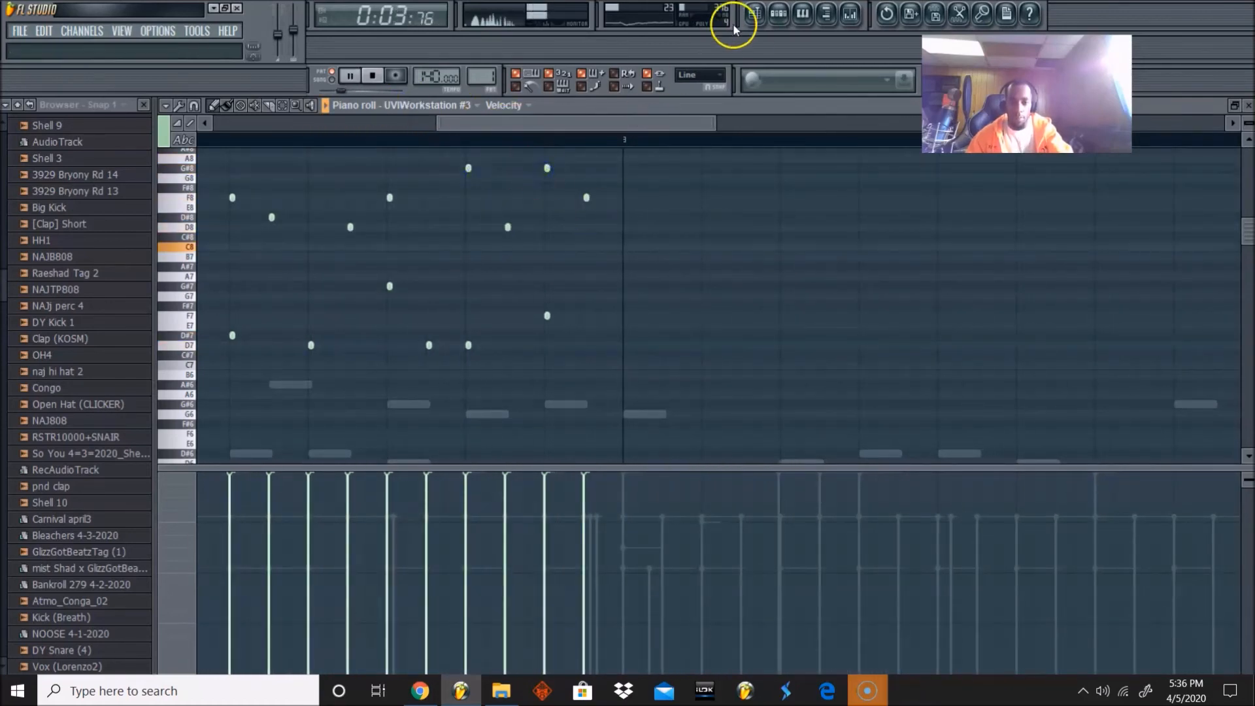
pyautogui.click(778, 21)
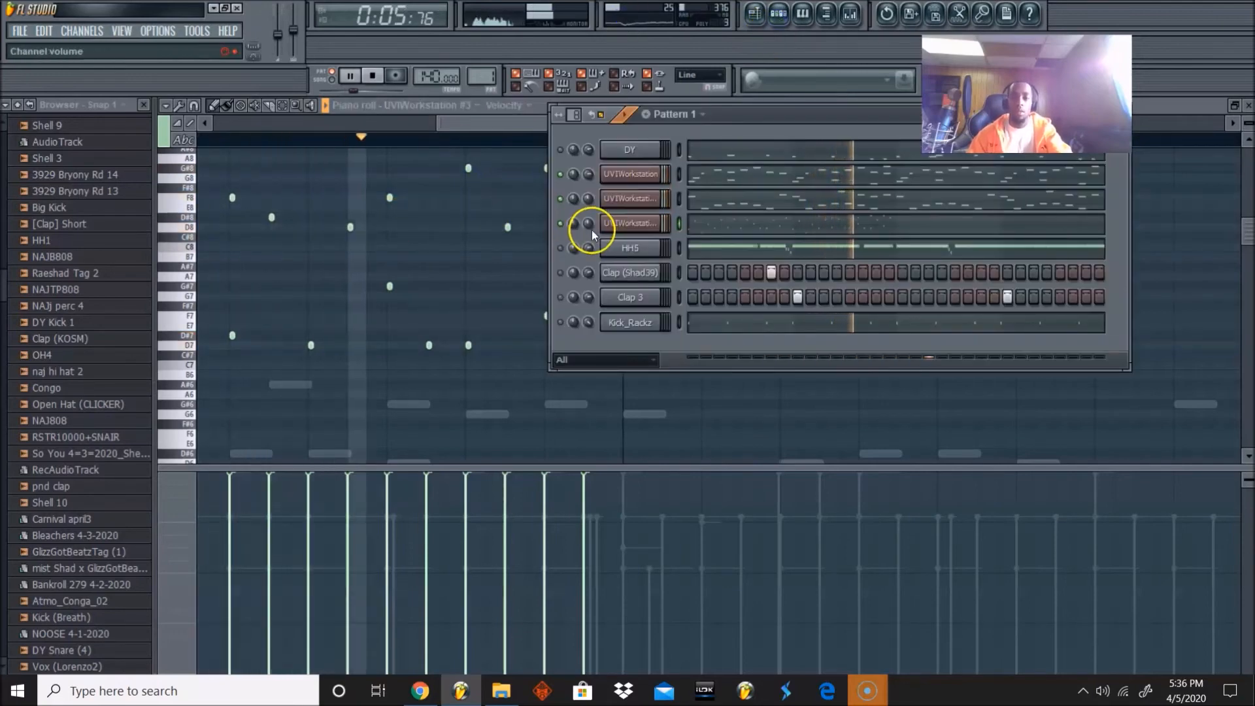
pyautogui.click(612, 223)
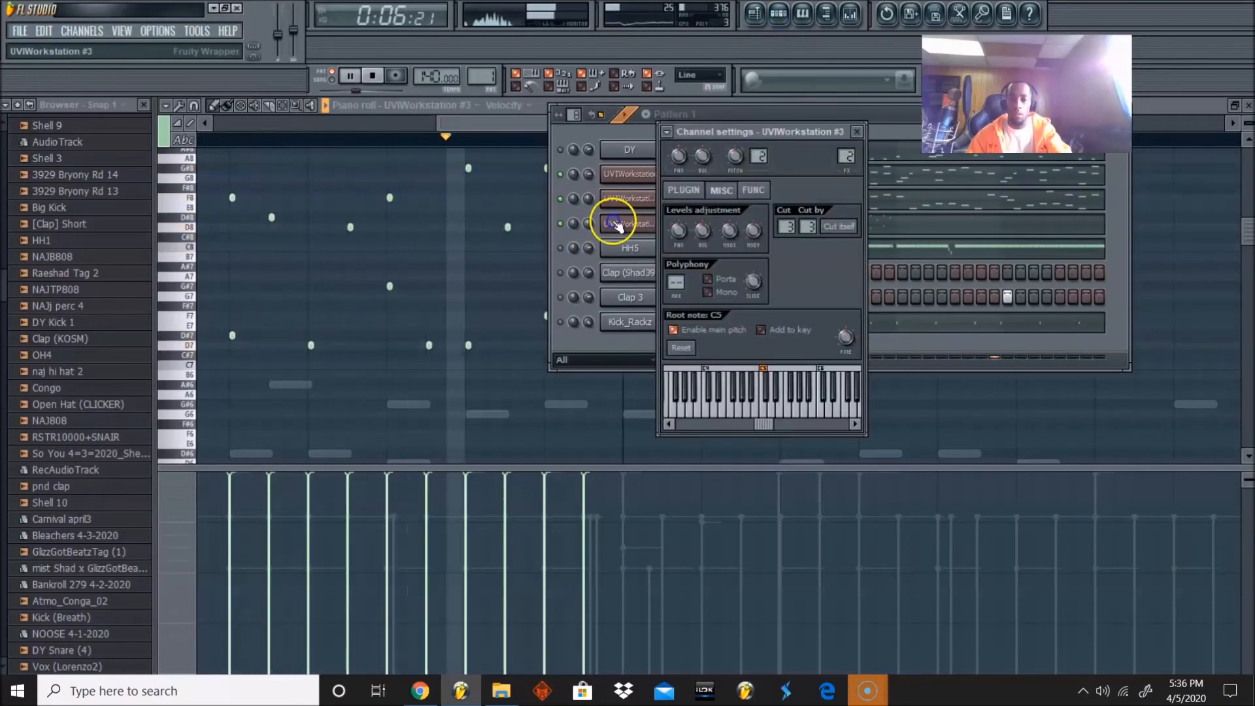
pyautogui.click(647, 121)
pyautogui.press('space')
pyautogui.rightClick(390, 287)
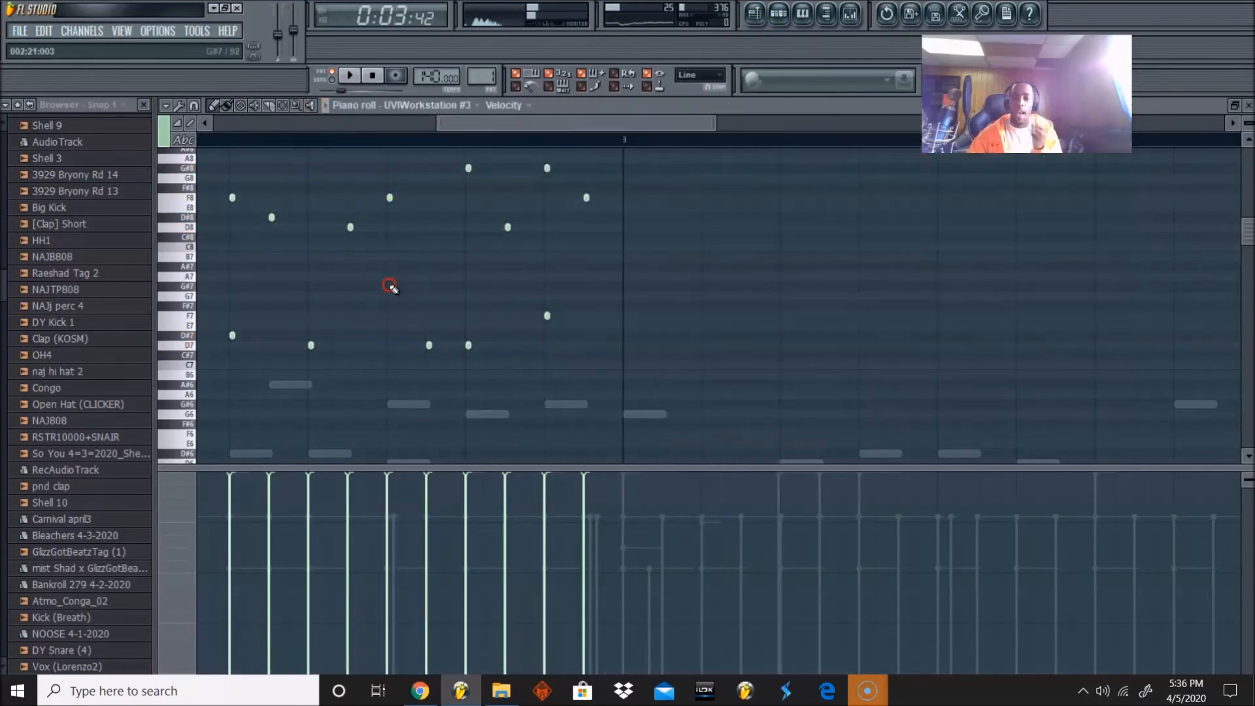
# Step: Duplicate the two-bar counter melody into bars 3 and 4, keeping the piano roll snap at Line
pyautogui.click(280, 106)
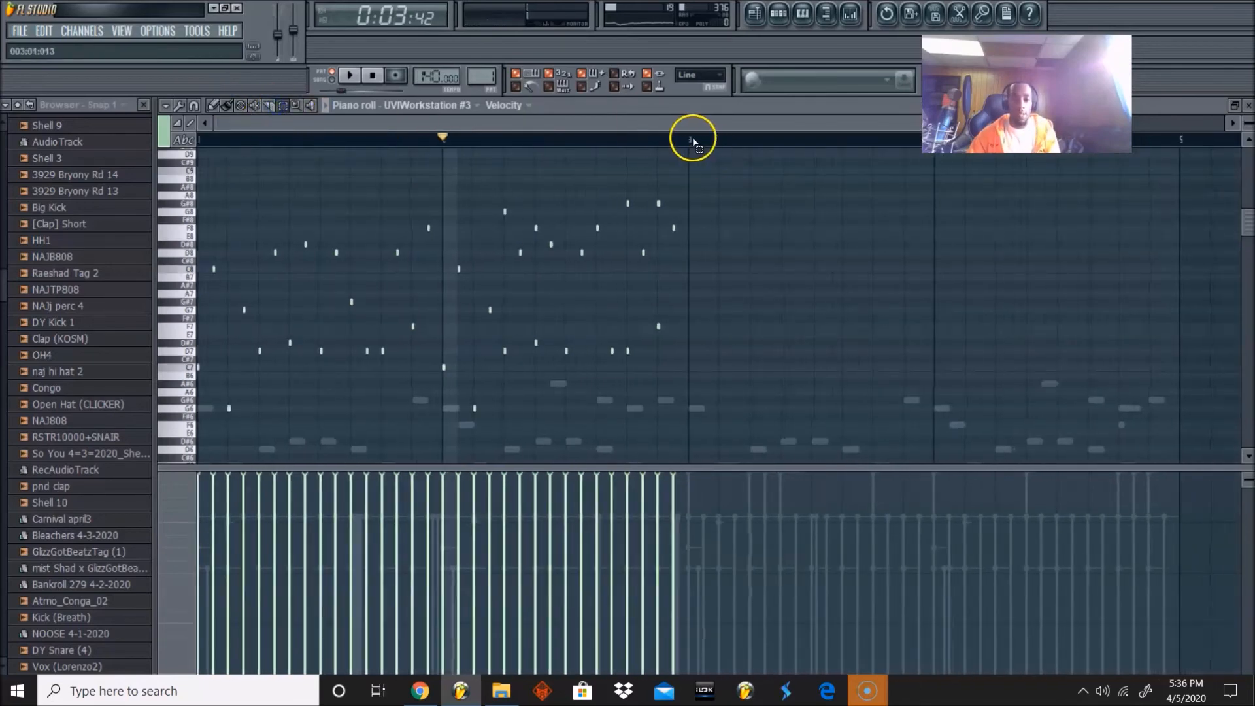
pyautogui.moveTo(692, 139); pyautogui.dragTo(198, 139)
pyautogui.click(193, 106)
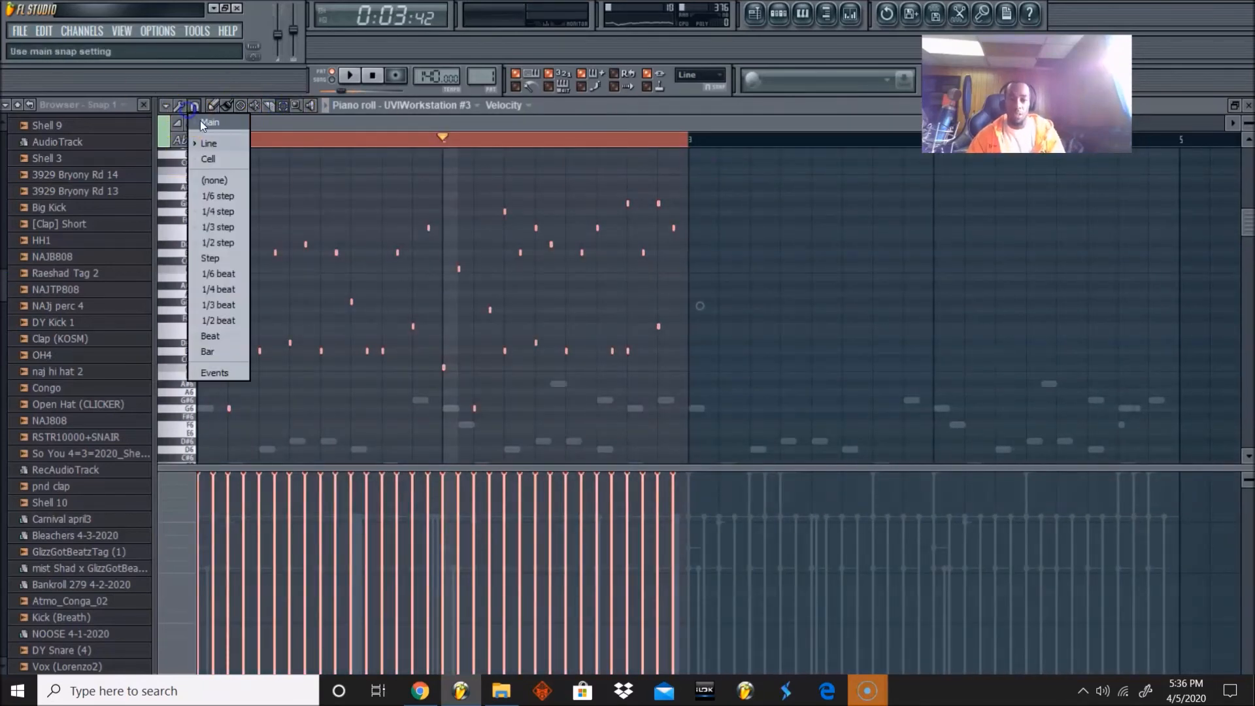
pyautogui.click(207, 141)
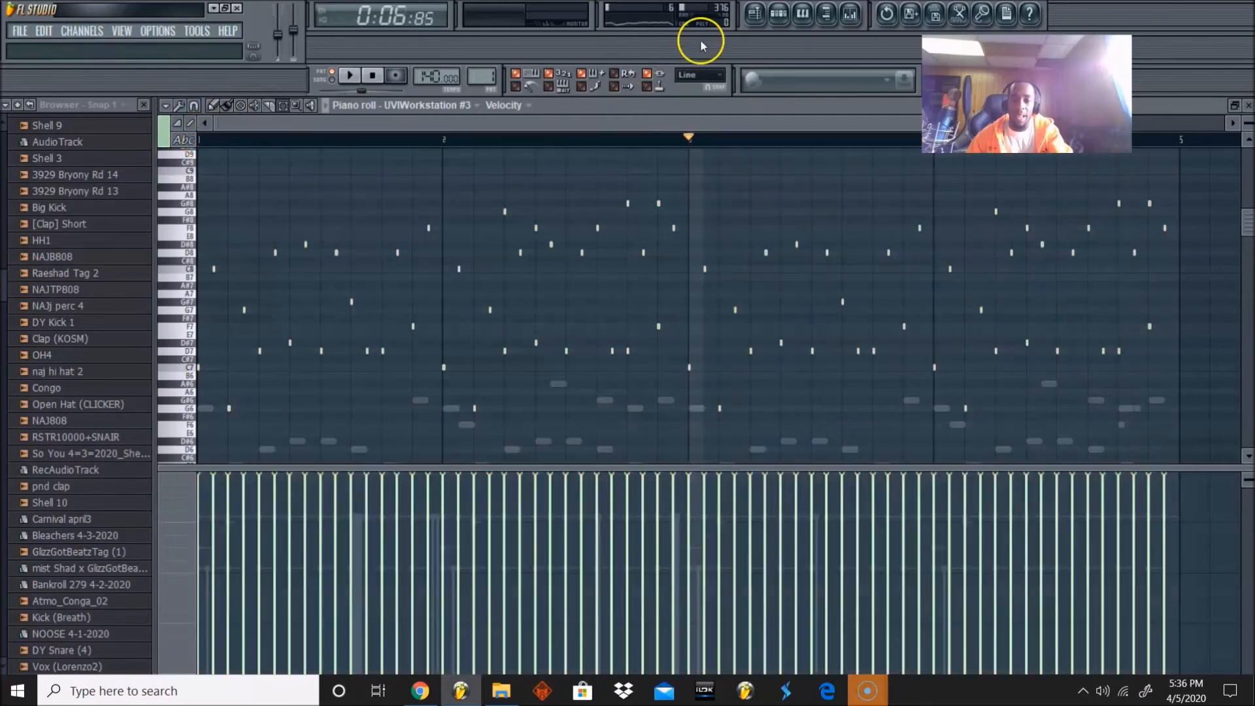
# Step: Load Fruity Parametric EQ 2 into the first effect slot of the UVIWorkstation #2 mixer track
pyautogui.click(779, 13)
pyautogui.click(632, 224)
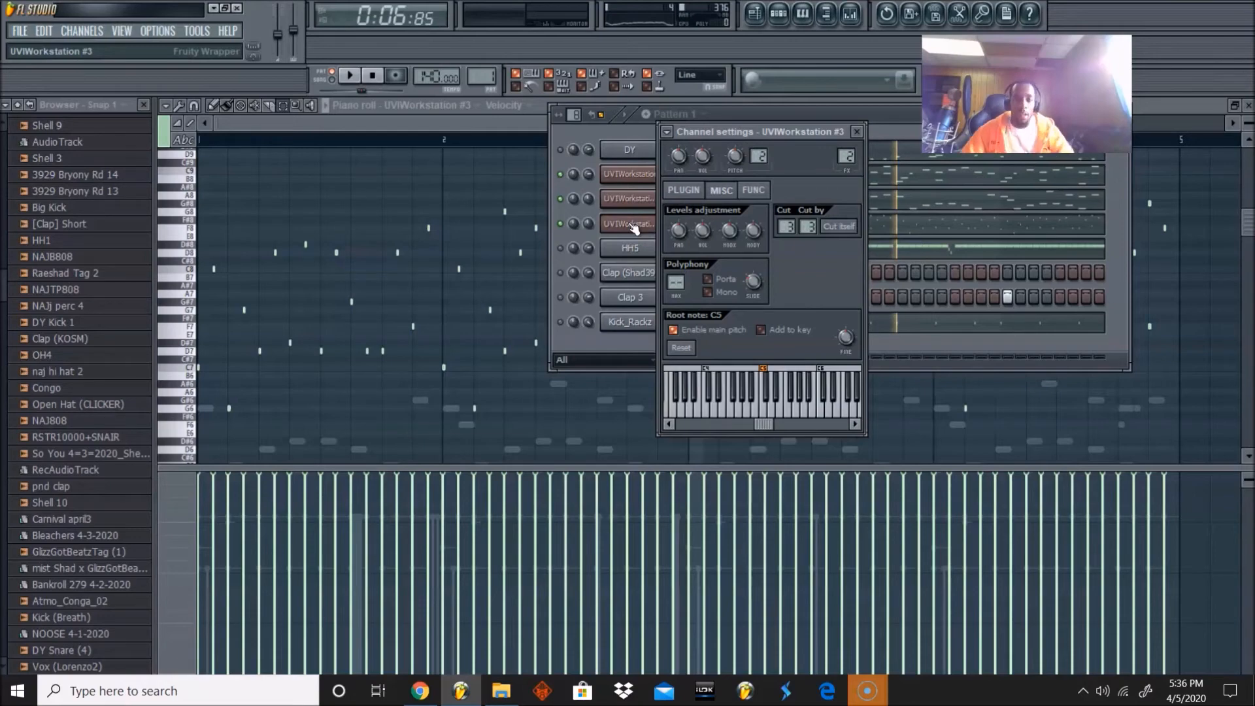
pyautogui.click(851, 15)
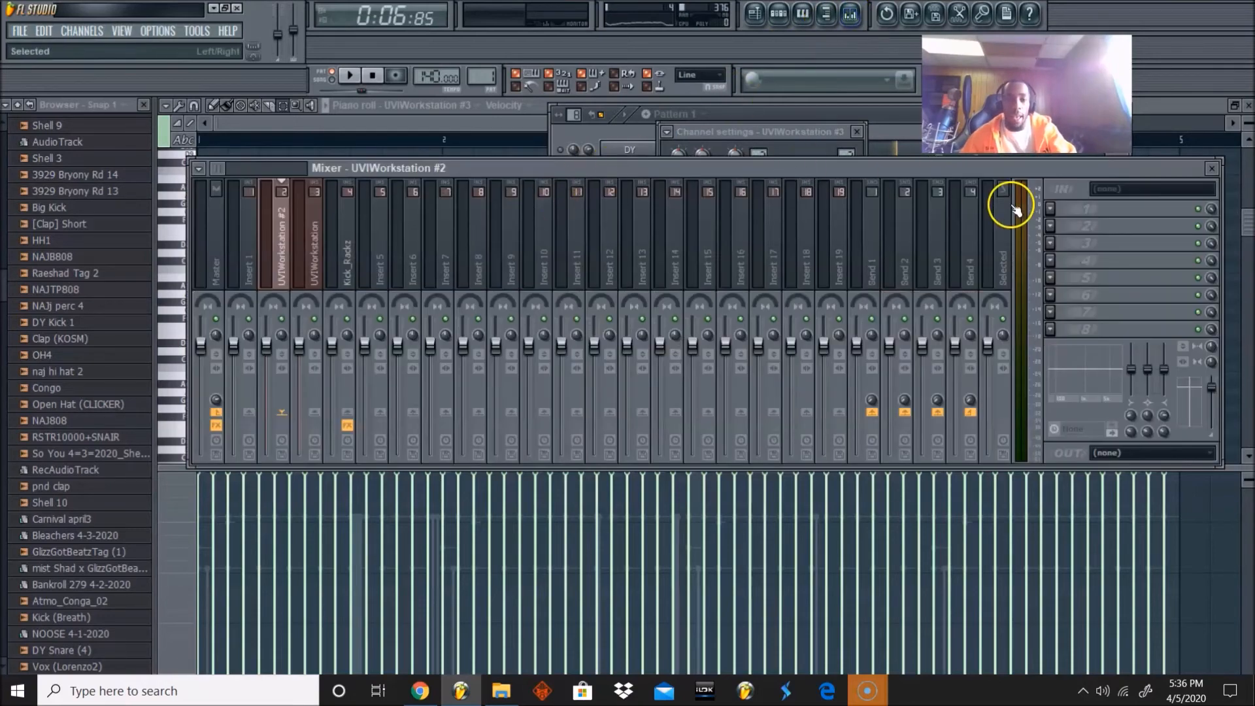
pyautogui.click(1050, 211)
pyautogui.click(1077, 578)
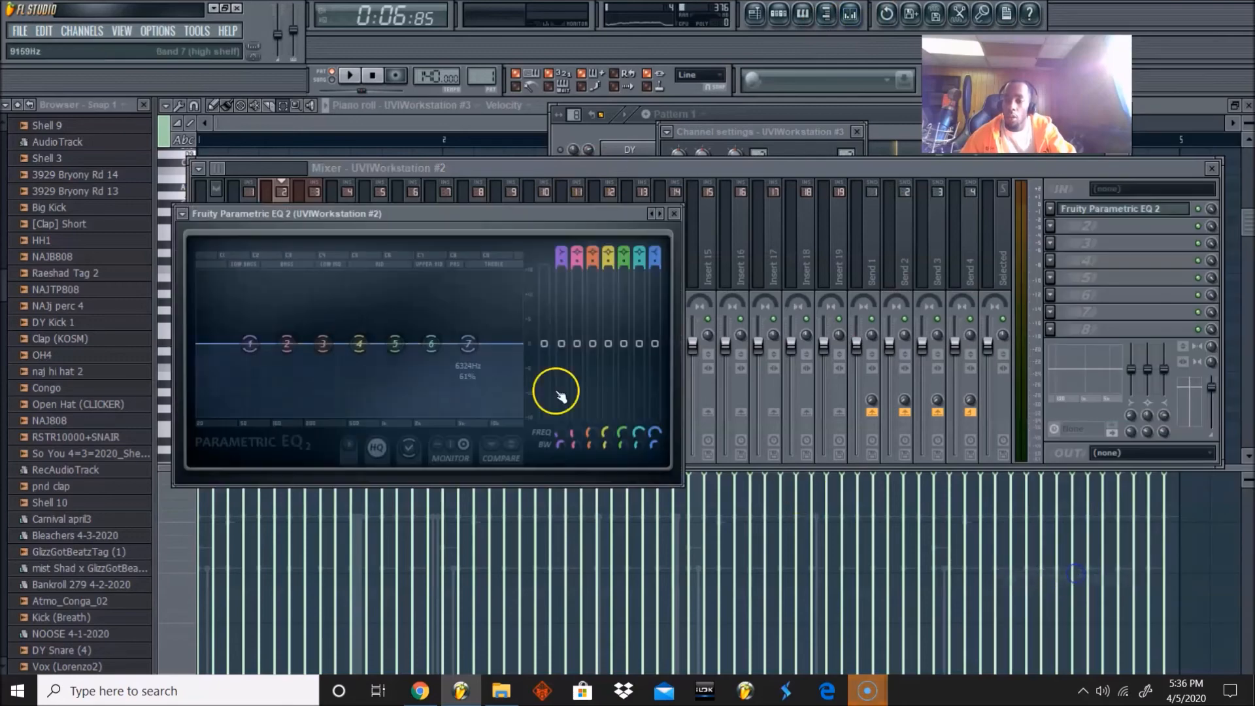
# Step: During playback, set UVIWorkstation #3's Moonbeam Keys to Sweep 28%, Pad 53.6%, Keys 41.6% and Wind 66%
pyautogui.click(658, 160)
pyautogui.press('space')
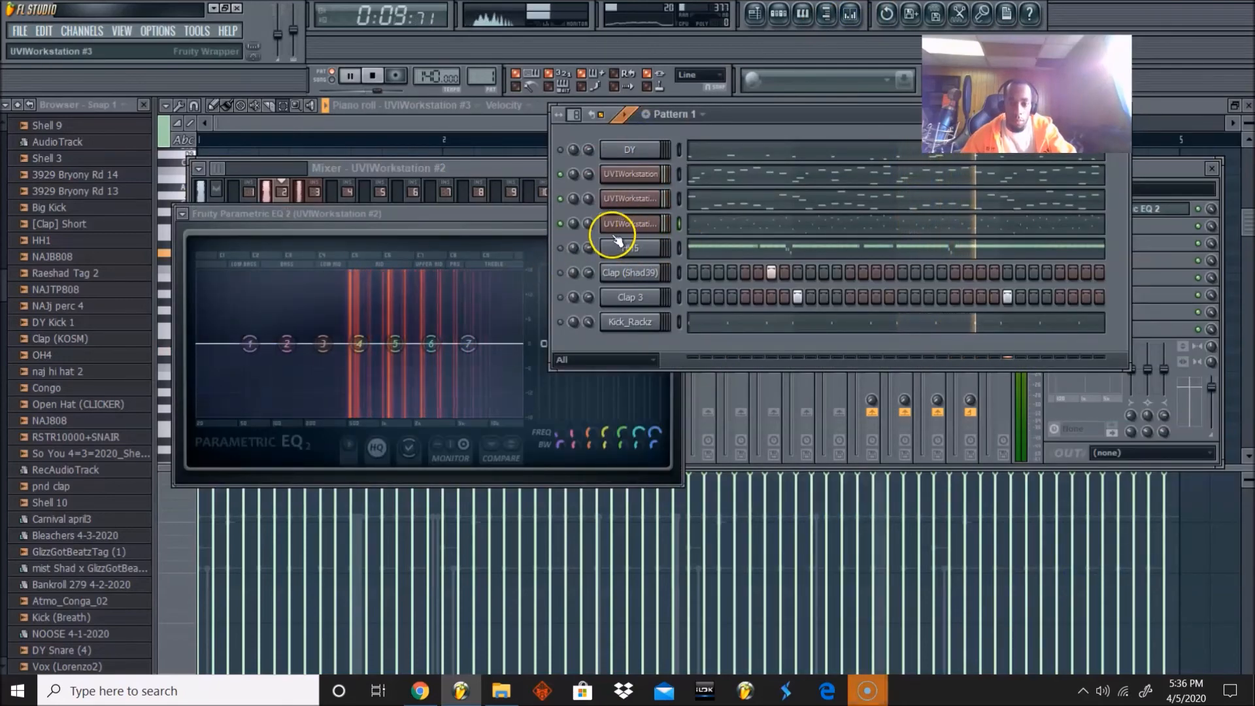
pyautogui.click(631, 224)
pyautogui.click(505, 185)
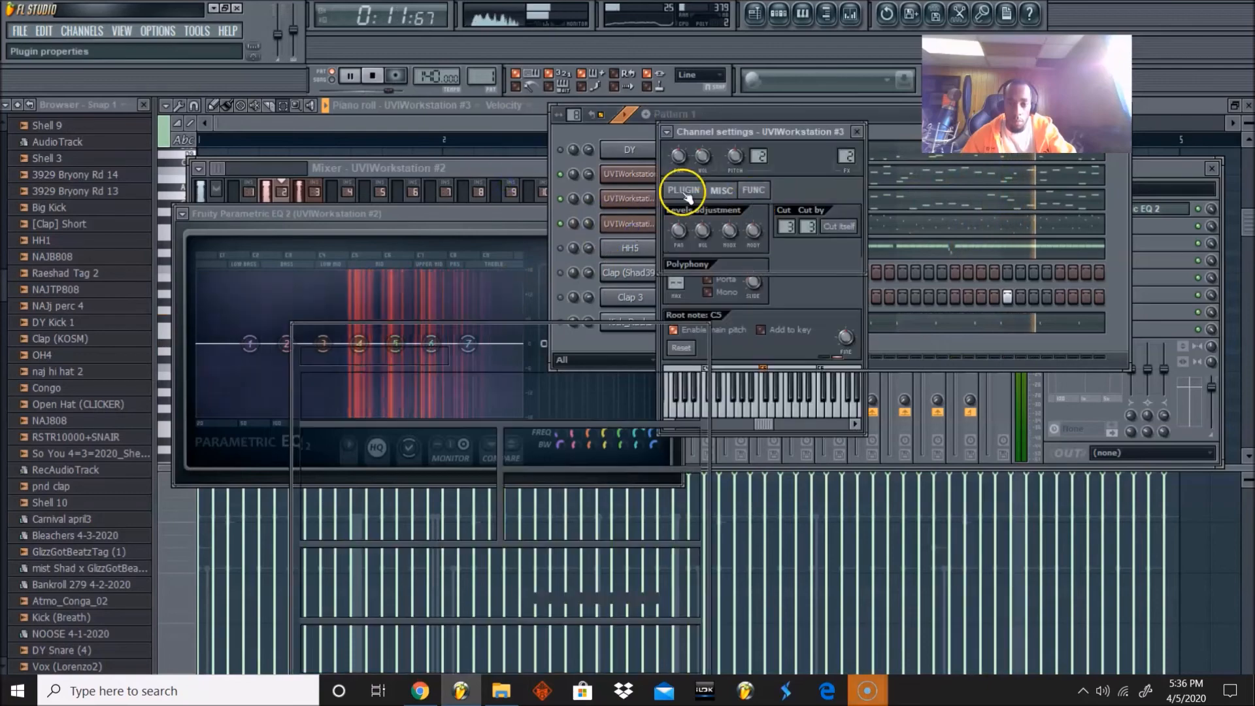
pyautogui.click(681, 189)
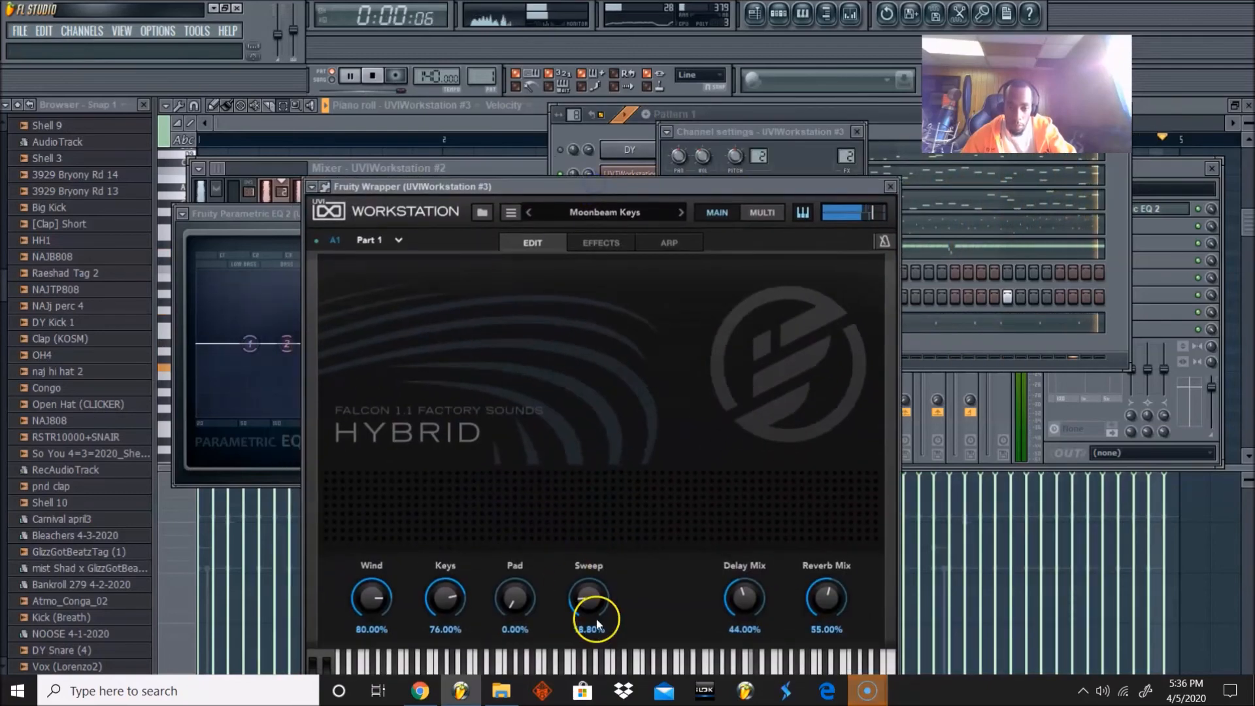
pyautogui.moveTo(590, 602); pyautogui.dragTo(576, 507)
pyautogui.moveTo(514, 598); pyautogui.dragTo(515, 379)
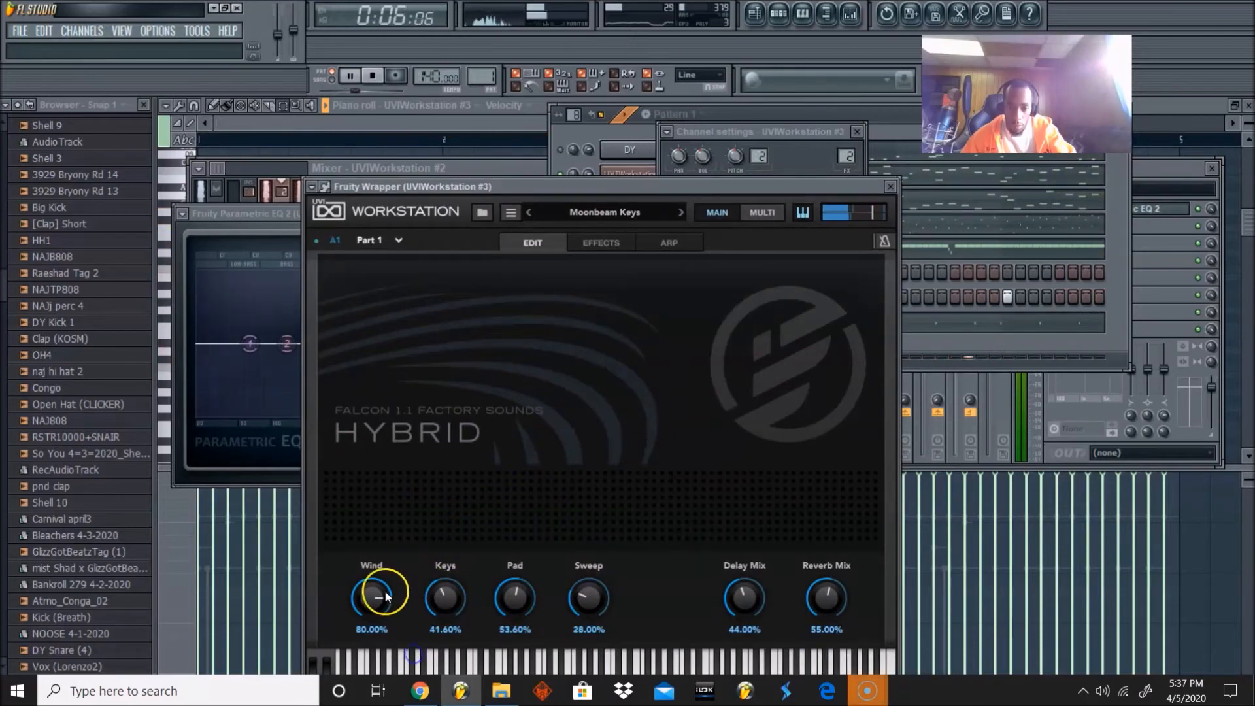
pyautogui.moveTo(374, 674); pyautogui.dragTo(368, 617)
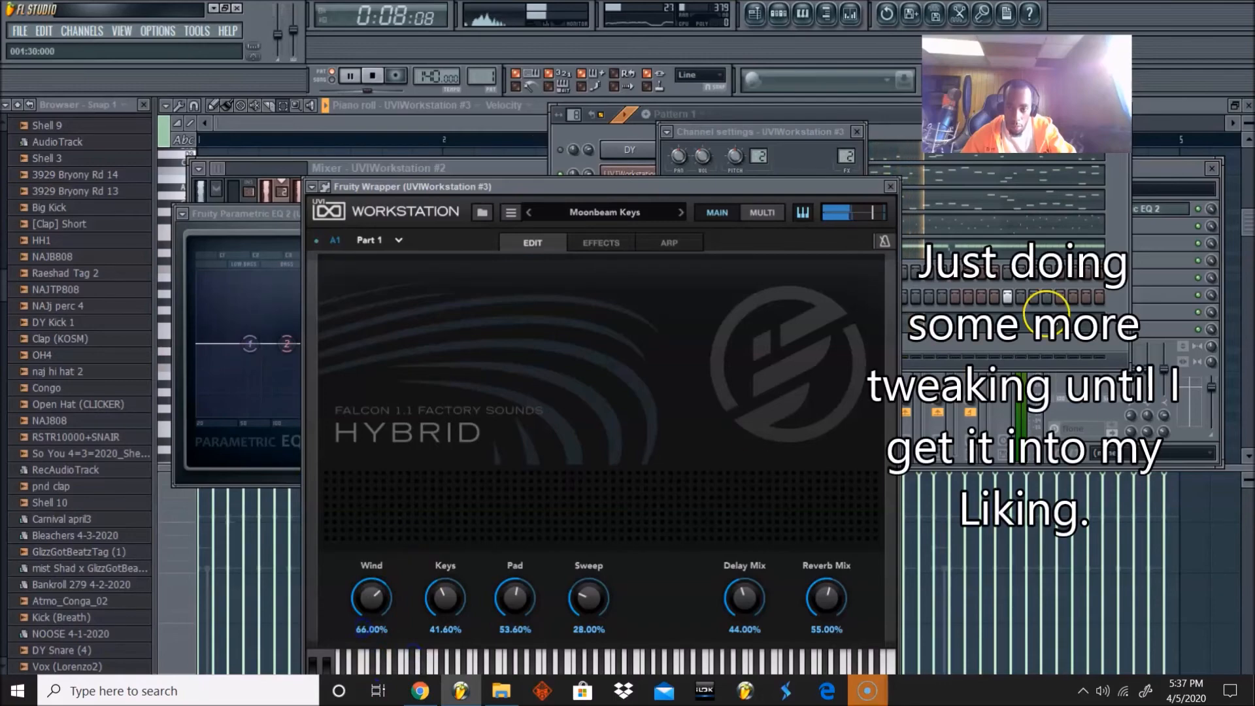
# Step: Add Gross Beat to the second effect slot of the UVIWorkstation #2 mixer track and choose its 1/2 Speed time preset
pyautogui.click(1138, 223)
pyautogui.click(1151, 209)
pyautogui.click(1171, 183)
pyautogui.click(223, 253)
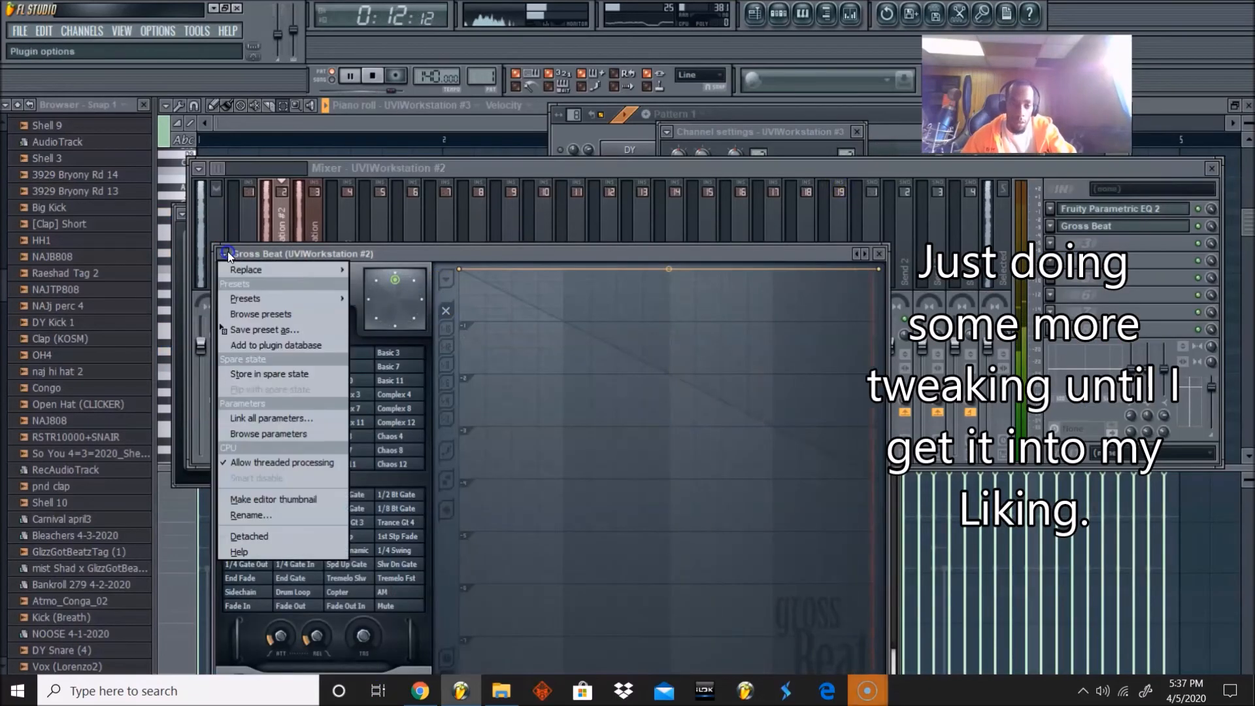
pyautogui.click(376, 382)
pyautogui.click(349, 450)
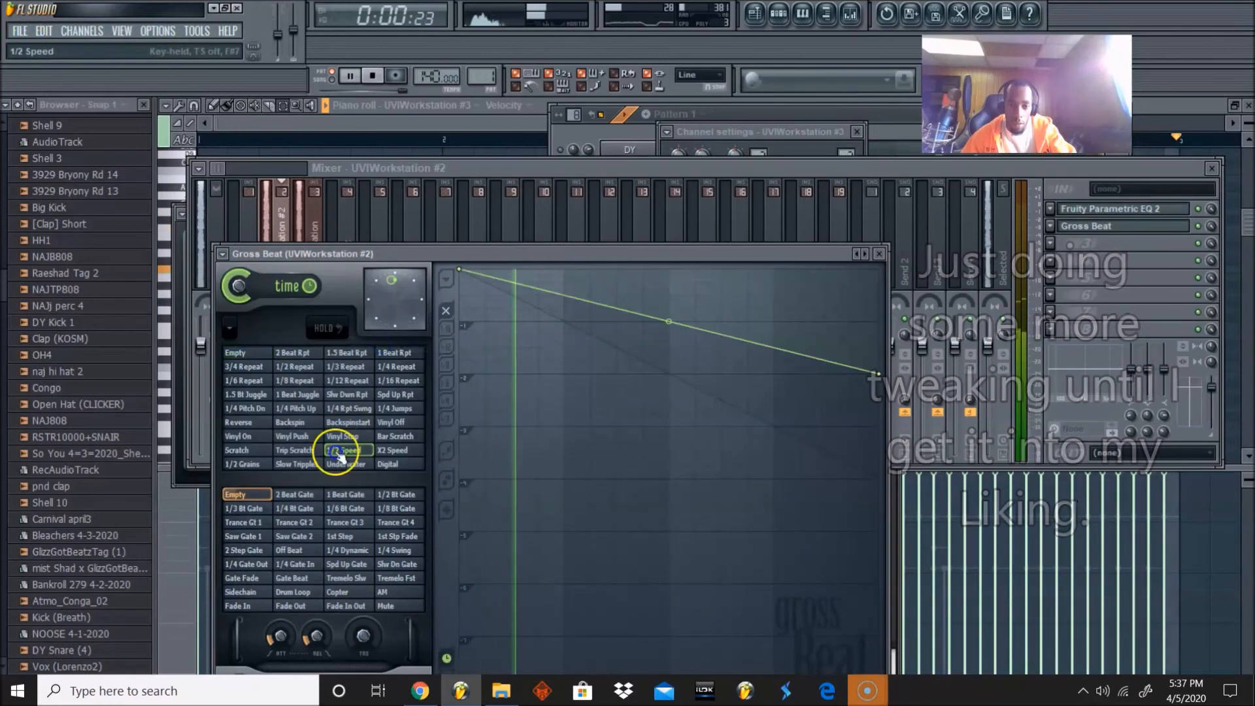
# Step: Transpose the UVIWorkstation #3 counter melody up one octave and unmute all channels of Pattern 1
pyautogui.click(608, 168)
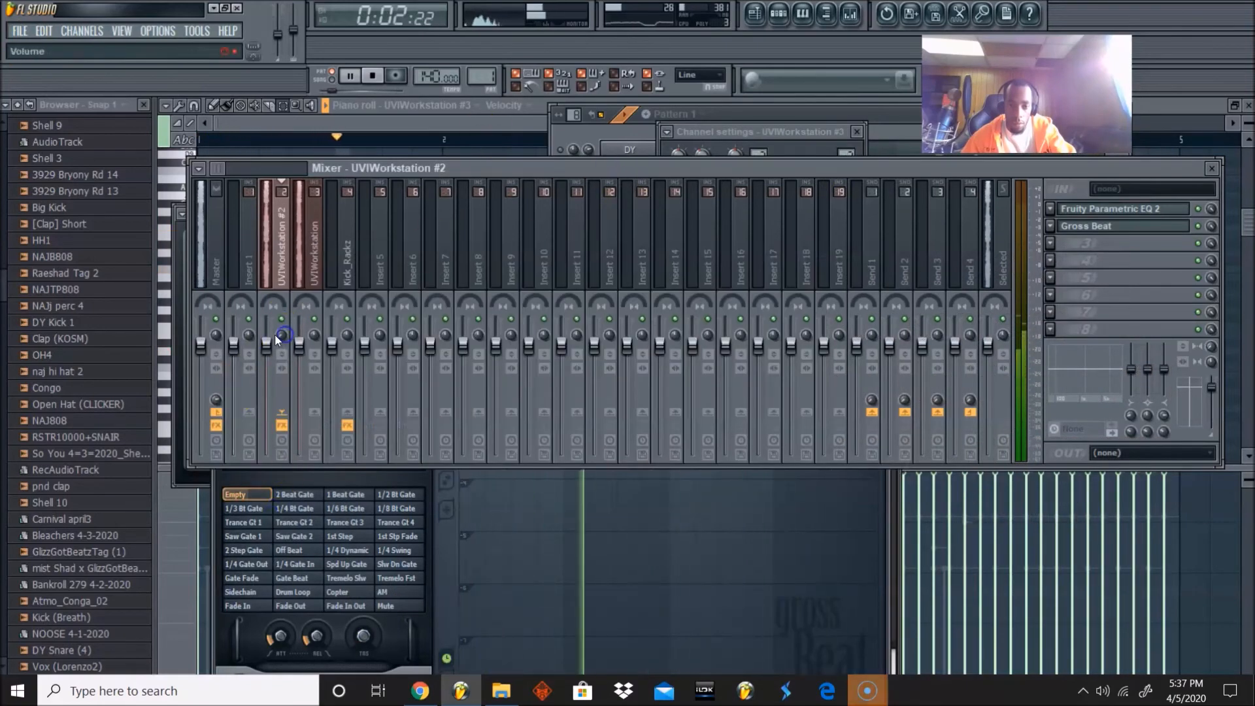
pyautogui.click(769, 28)
pyautogui.click(714, 219)
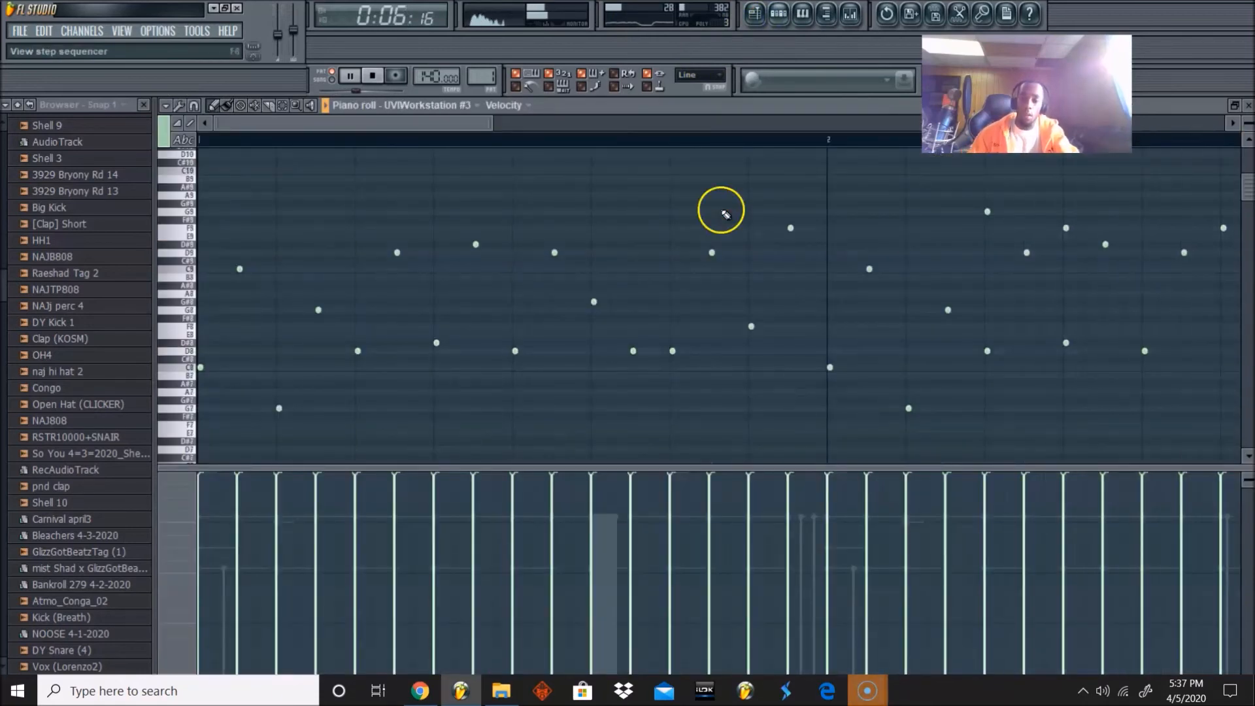
pyautogui.click(779, 13)
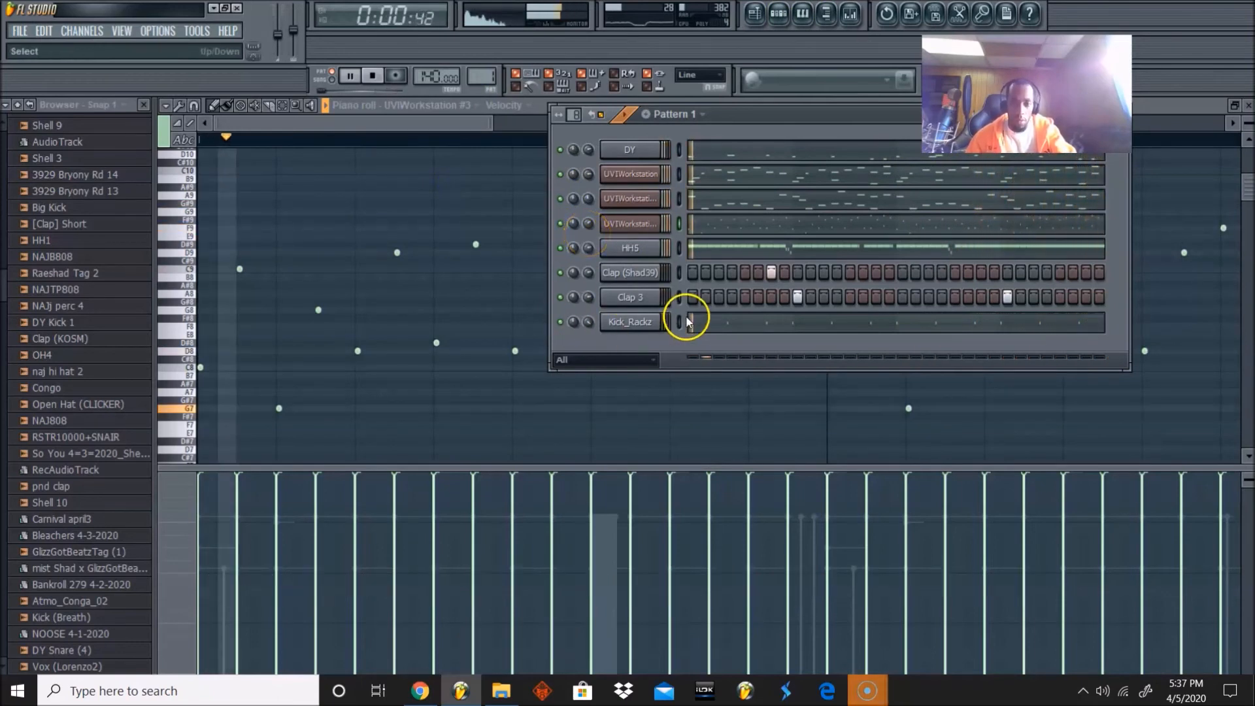
# Step: Replace the last HH5 hi-hat hit of bar 3 with two half-length B4 notes
pyautogui.click(775, 251)
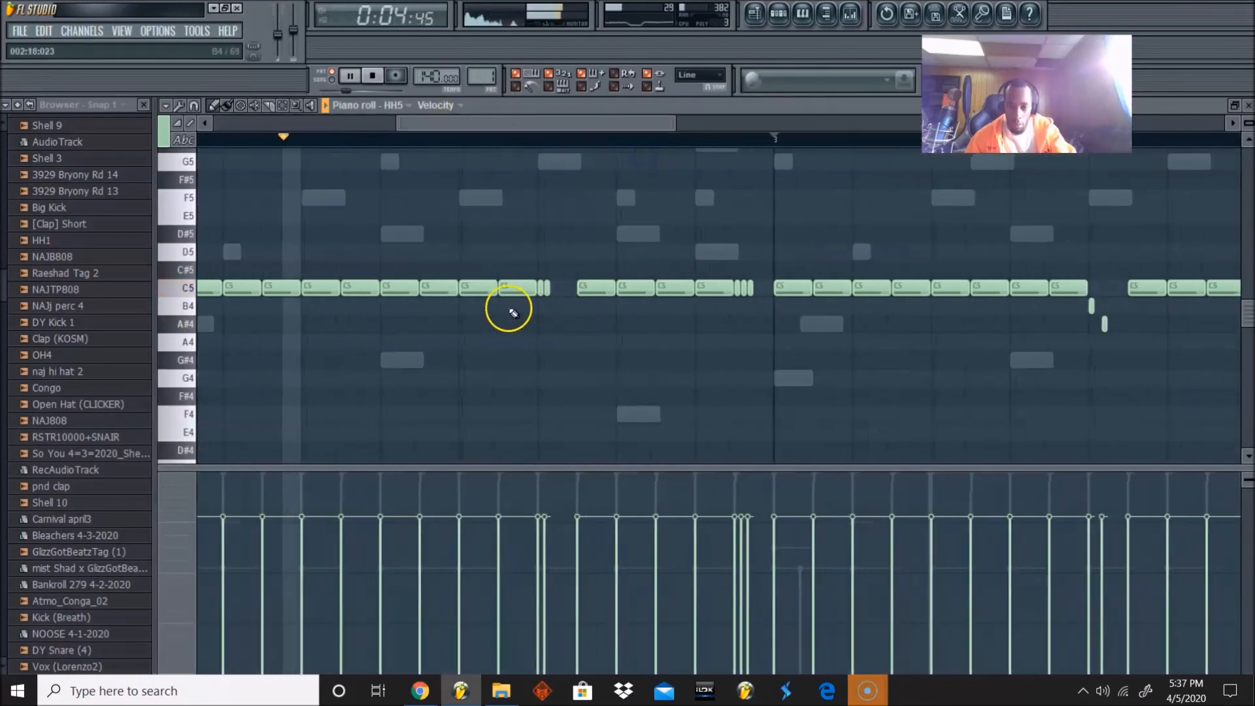
pyautogui.moveTo(510, 128); pyautogui.dragTo(685, 129)
pyautogui.moveTo(957, 287); pyautogui.dragTo(908, 319)
pyautogui.click(947, 308)
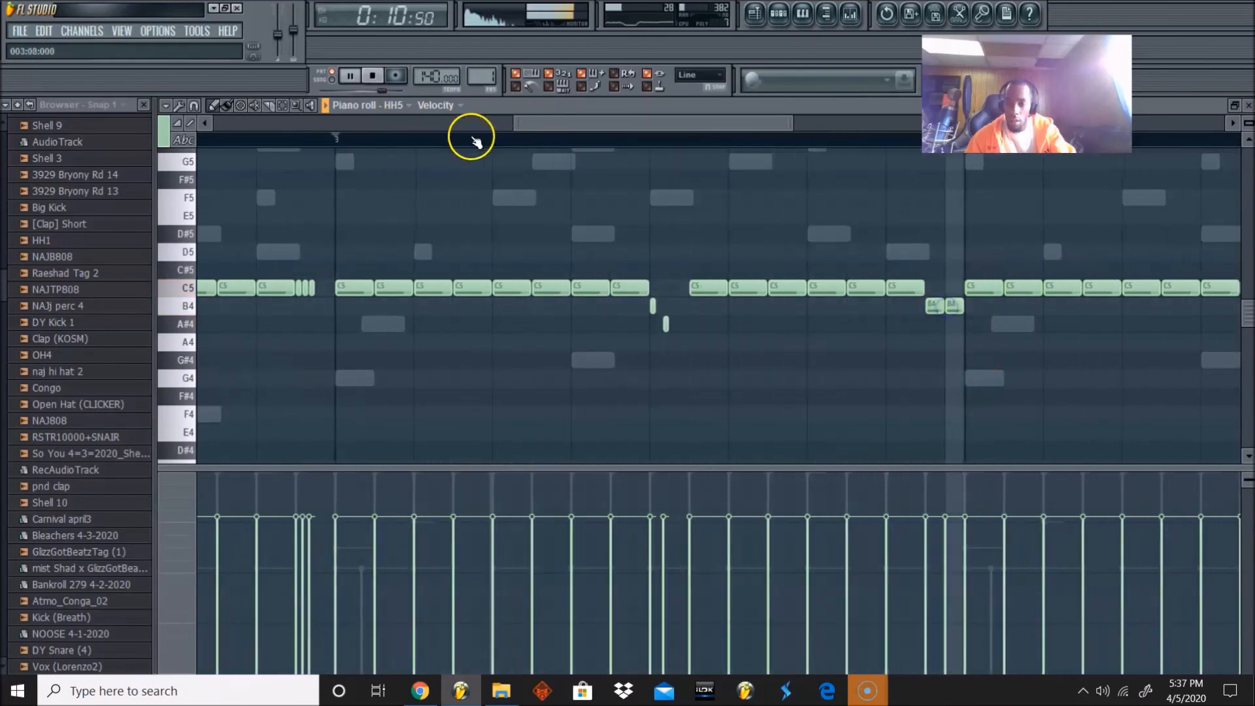
# Step: Remove the second B4 note at the end of bar 3 and chop the remaining one with the Default chopper pattern
pyautogui.moveTo(548, 128); pyautogui.dragTo(634, 129)
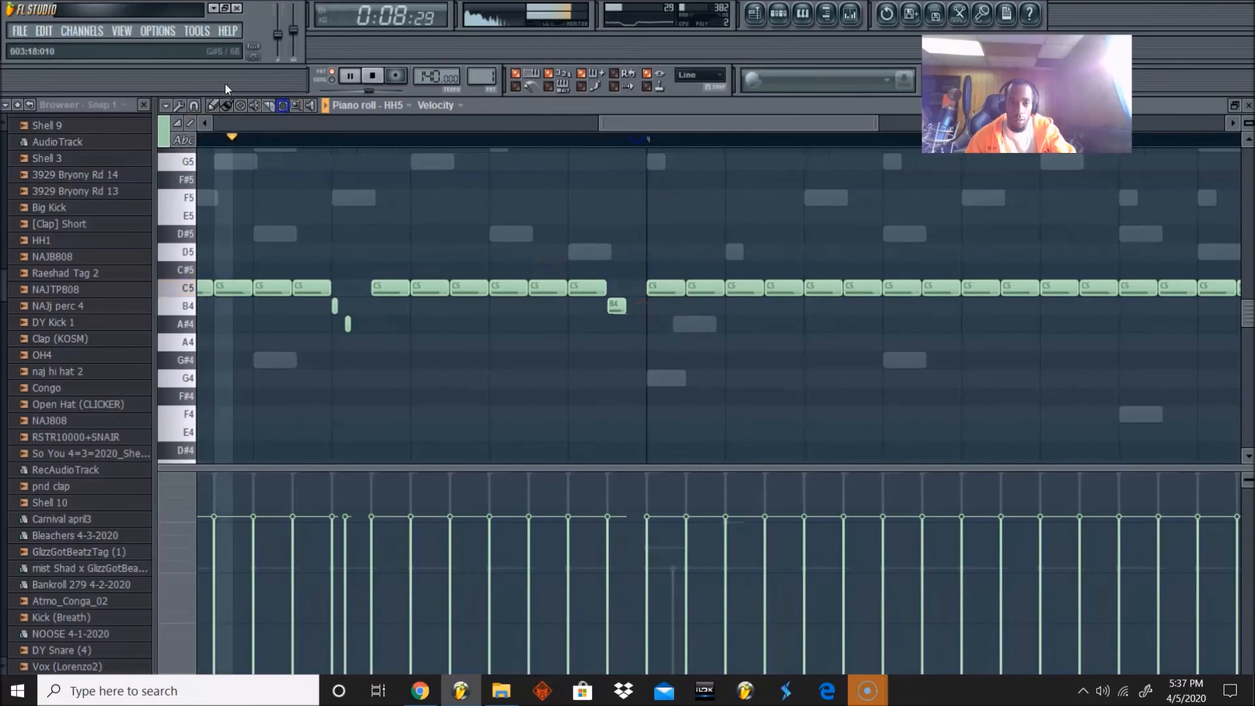
pyautogui.keyDown('ctrl'); pyautogui.click(616, 306); pyautogui.keyUp('ctrl')
pyautogui.hotkey('alt', 'u')
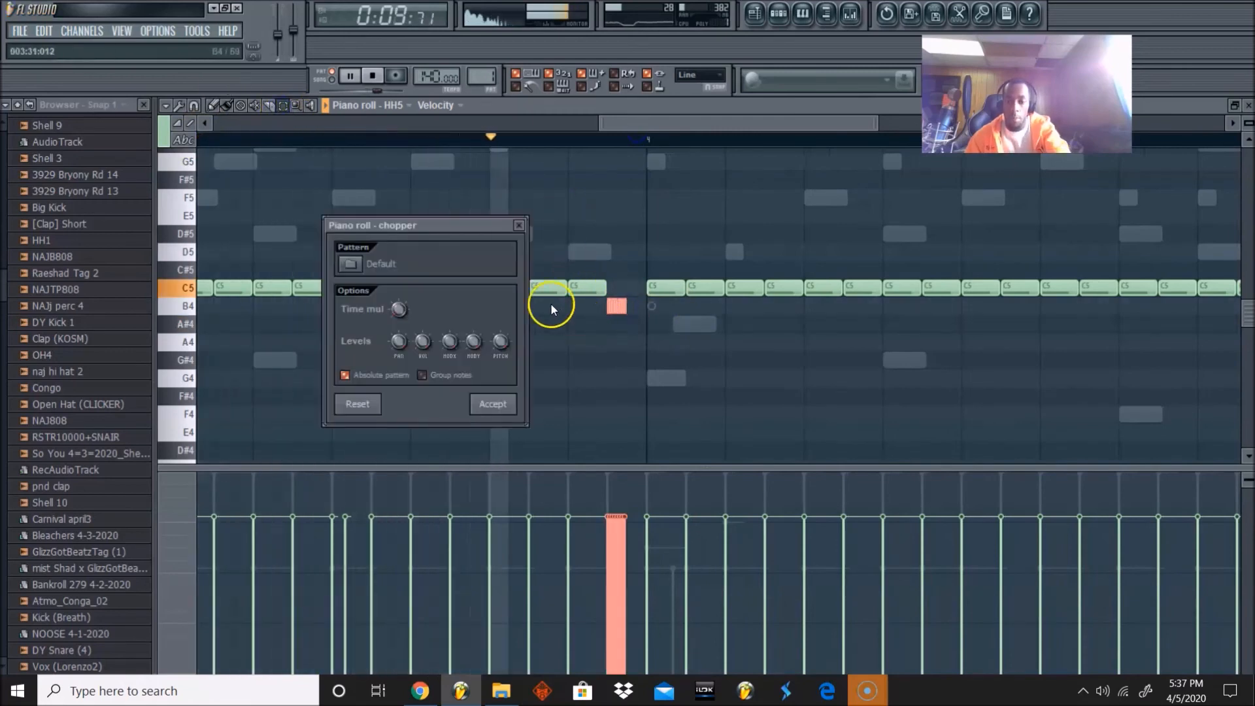
pyautogui.click(493, 403)
# Step: Lower the HH5 hit before the last two in bar 4, set snap to 1/3 step, and form short A#4 and B4 notes
pyautogui.moveTo(631, 123); pyautogui.dragTo(715, 120)
pyautogui.moveTo(850, 288); pyautogui.dragTo(857, 325)
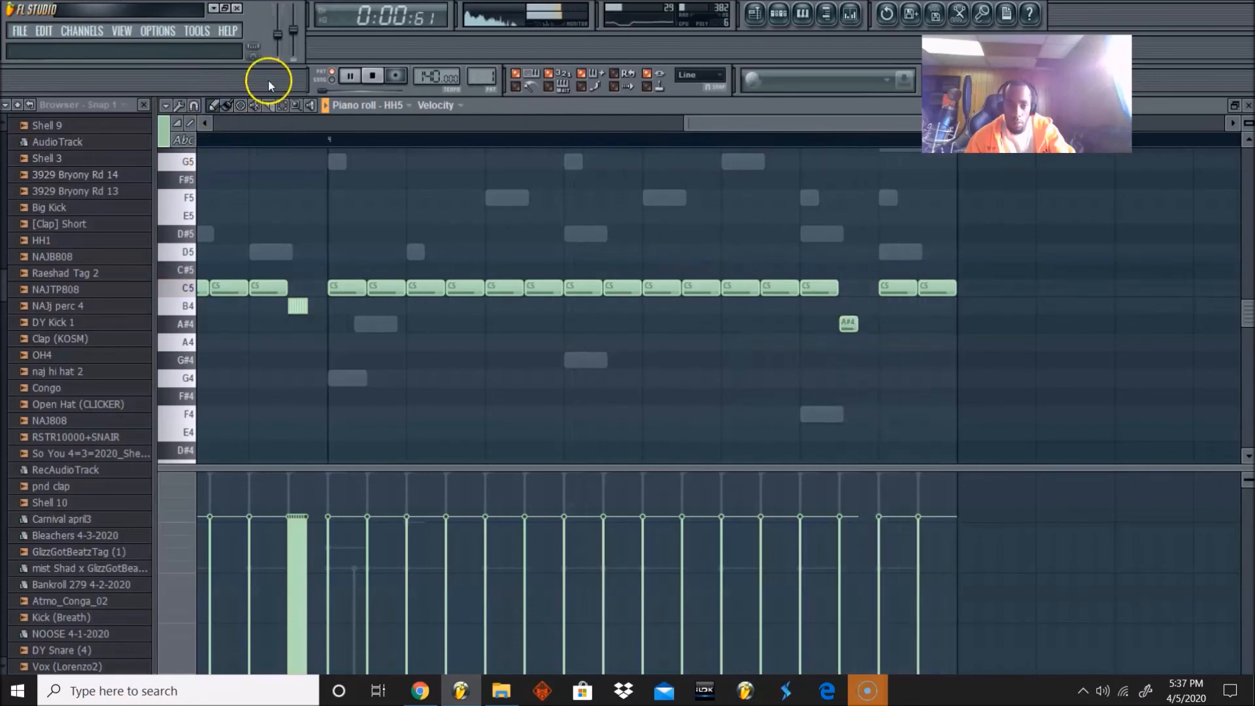
pyautogui.click(194, 106)
pyautogui.click(239, 226)
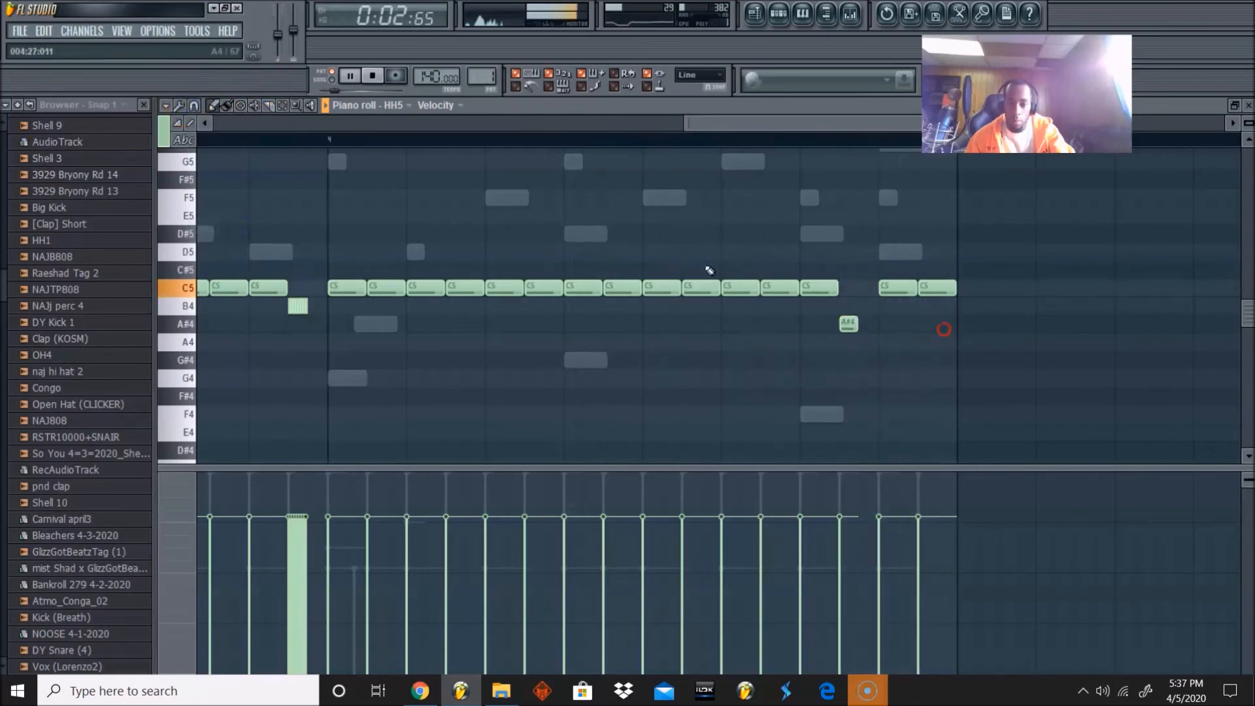
pyautogui.click(857, 325)
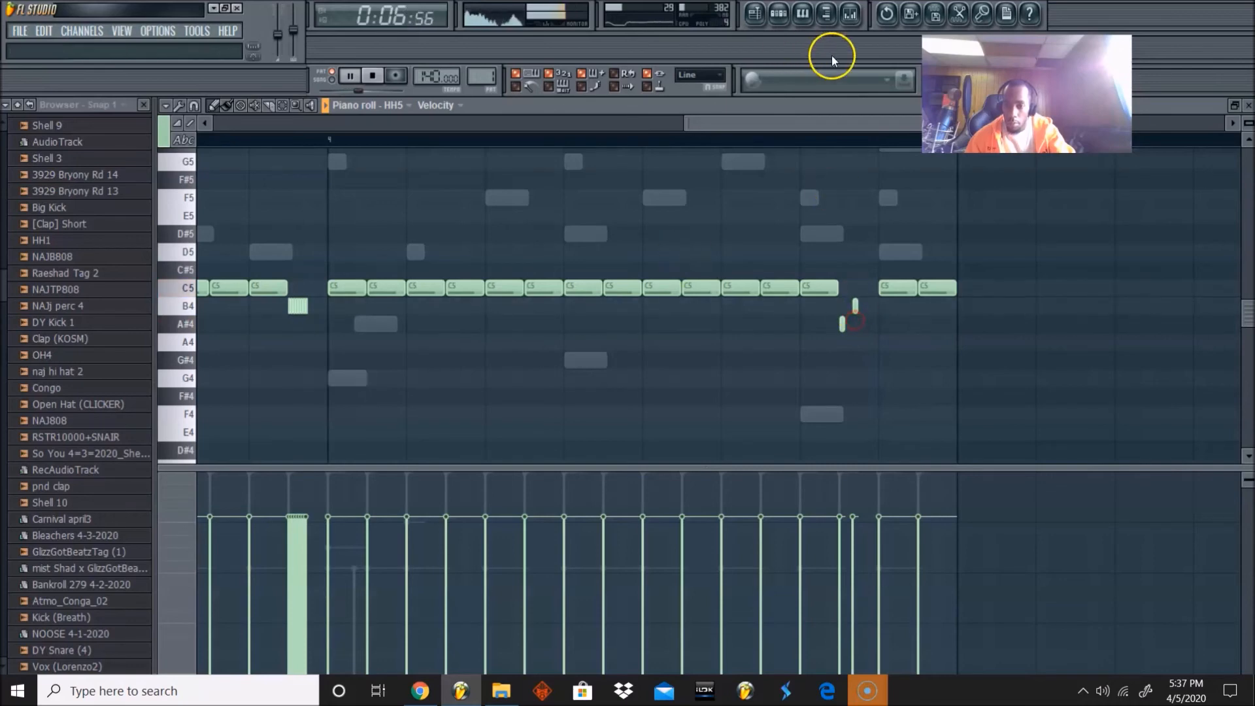
# Step: Lower the volume of the UVIWorkstation #2 mixer track
pyautogui.press('F9')
pyautogui.moveTo(1195, 280); pyautogui.dragTo(1195, 311)
pyautogui.moveTo(266, 357); pyautogui.dragTo(245, 417)
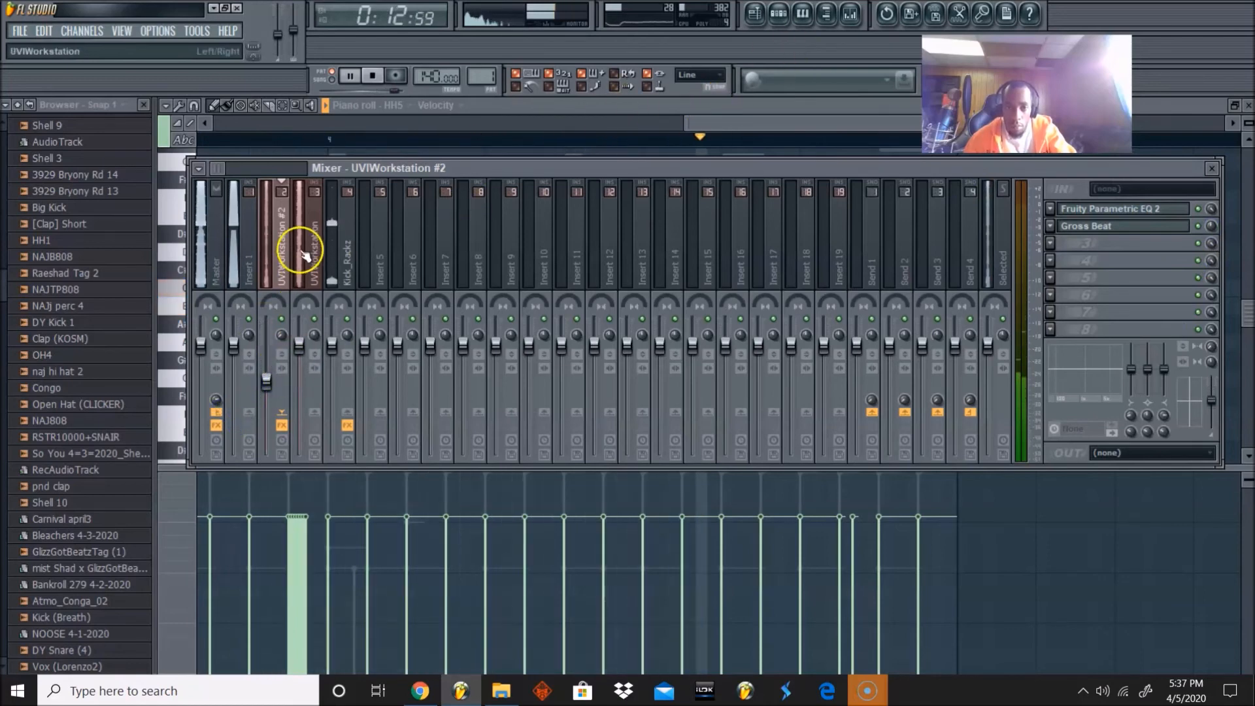
# Step: Check the Insert 1 mixer track, open the Moonbeam Keys instrument, and select the UVIWorkstation mixer track
pyautogui.click(245, 275)
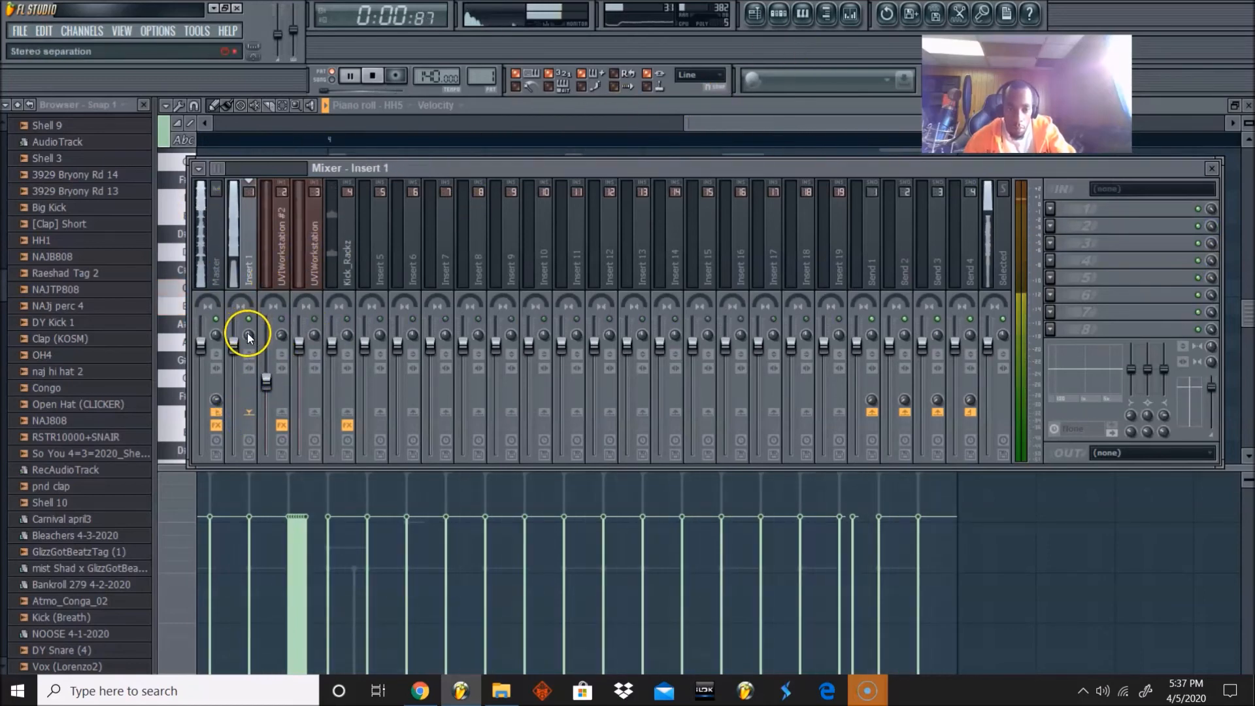
pyautogui.click(778, 14)
pyautogui.click(594, 190)
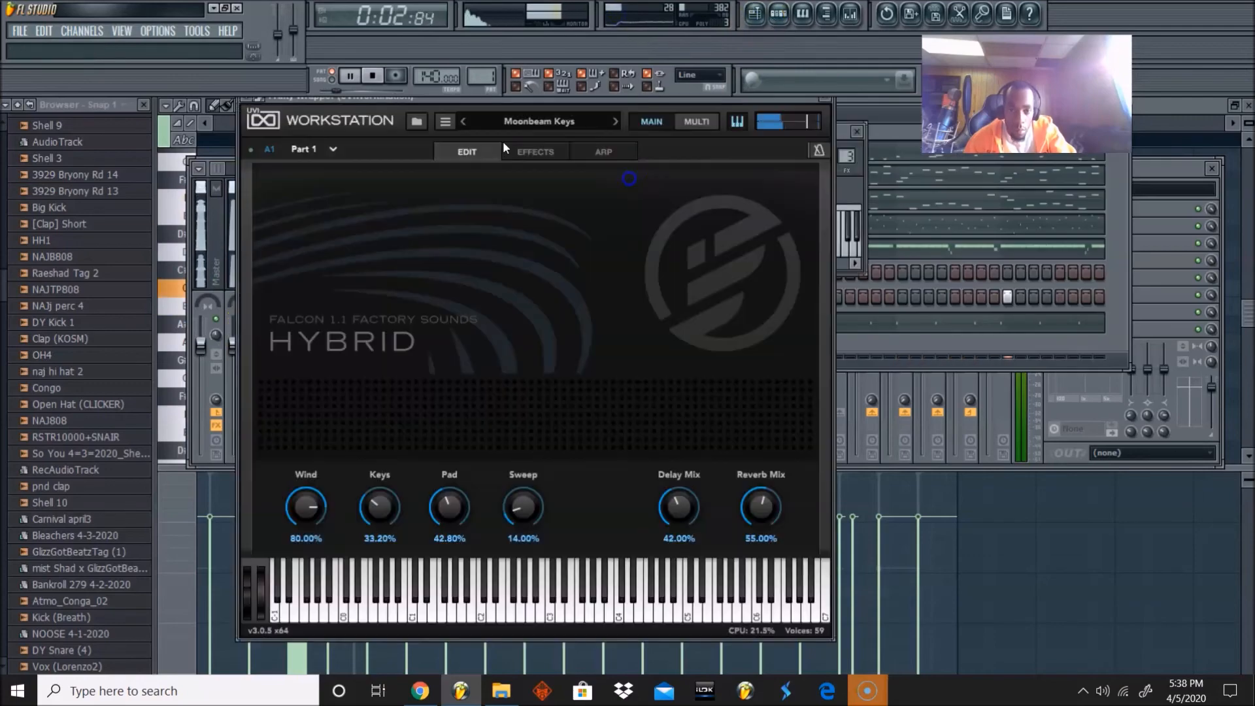
pyautogui.click(1126, 189)
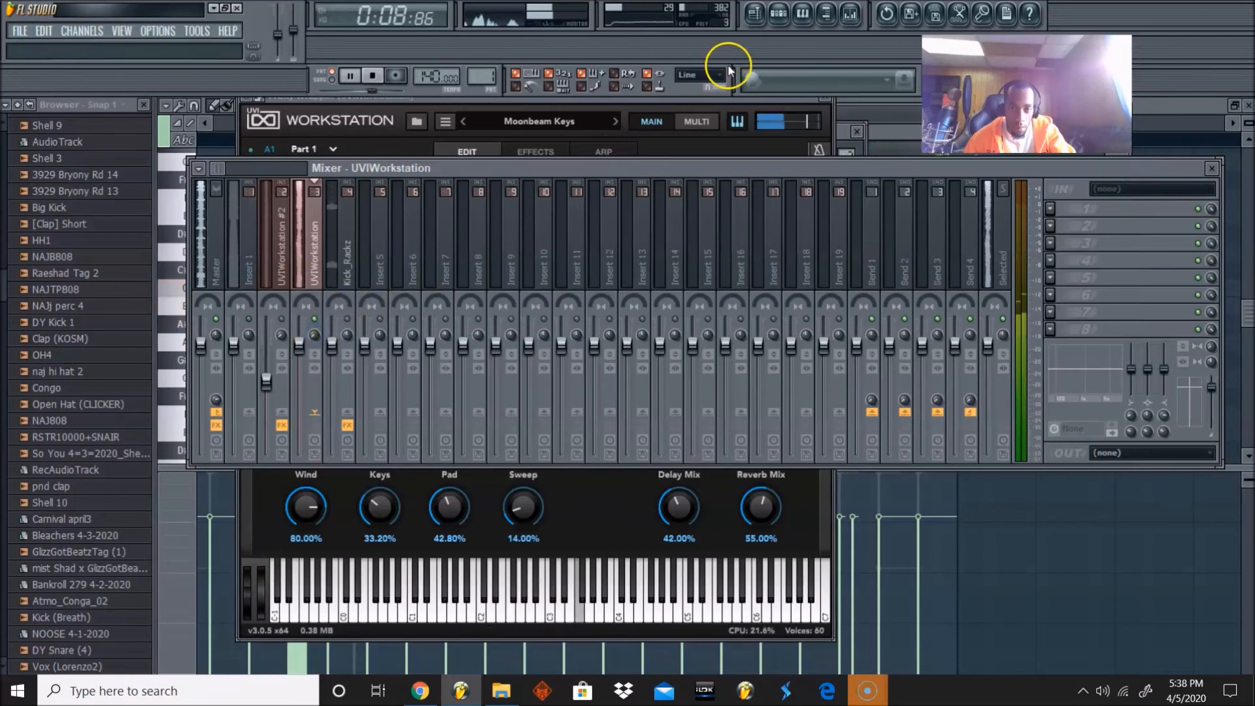
# Step: Place Pattern 1 on Track 1 at the start of the playlist and switch playback to song mode
pyautogui.click(779, 13)
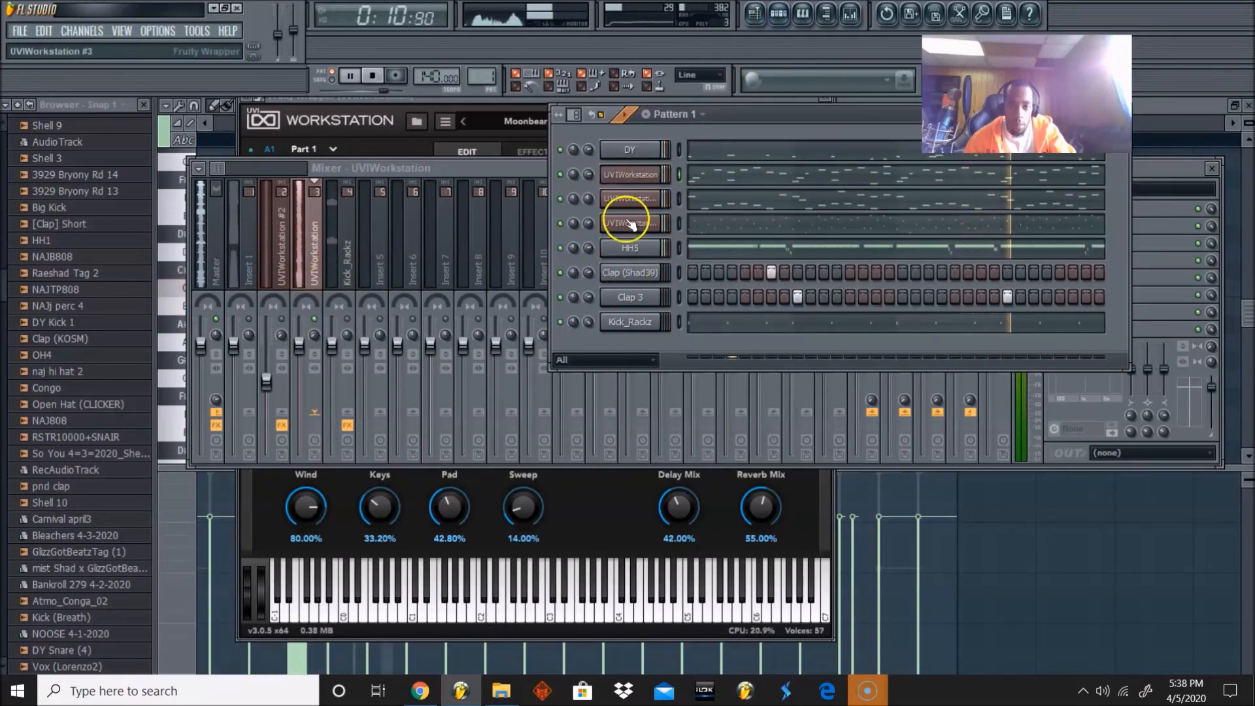
pyautogui.click(757, 17)
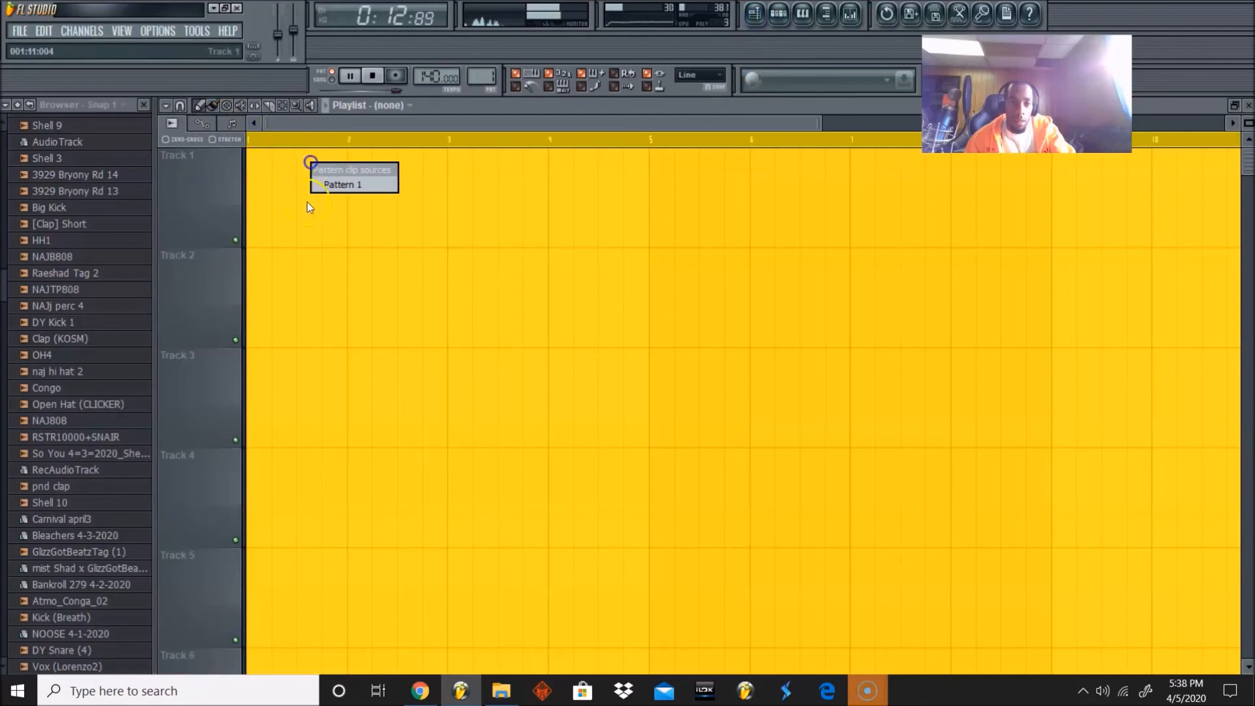
pyautogui.click(330, 185)
pyautogui.click(334, 78)
pyautogui.click(852, 13)
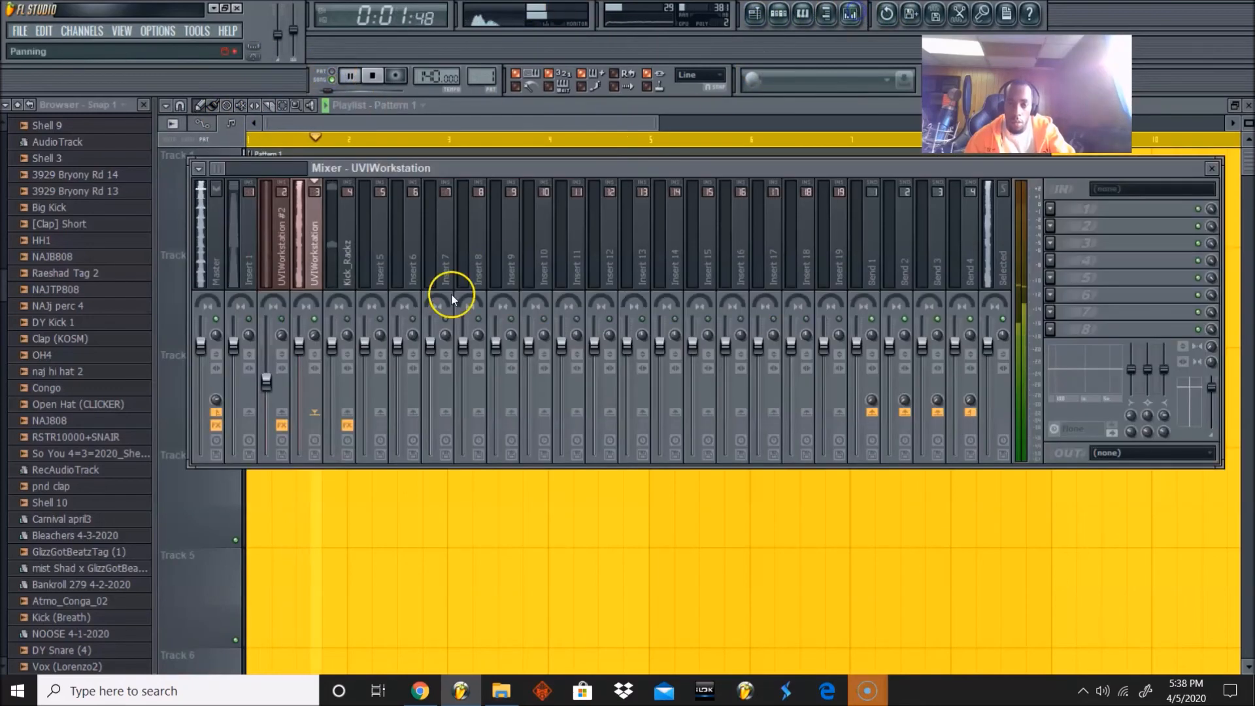
# Step: Lower the volumes of the UVIWorkstation #2 and UVIWorkstation mixer tracks slightly
pyautogui.click(752, 18)
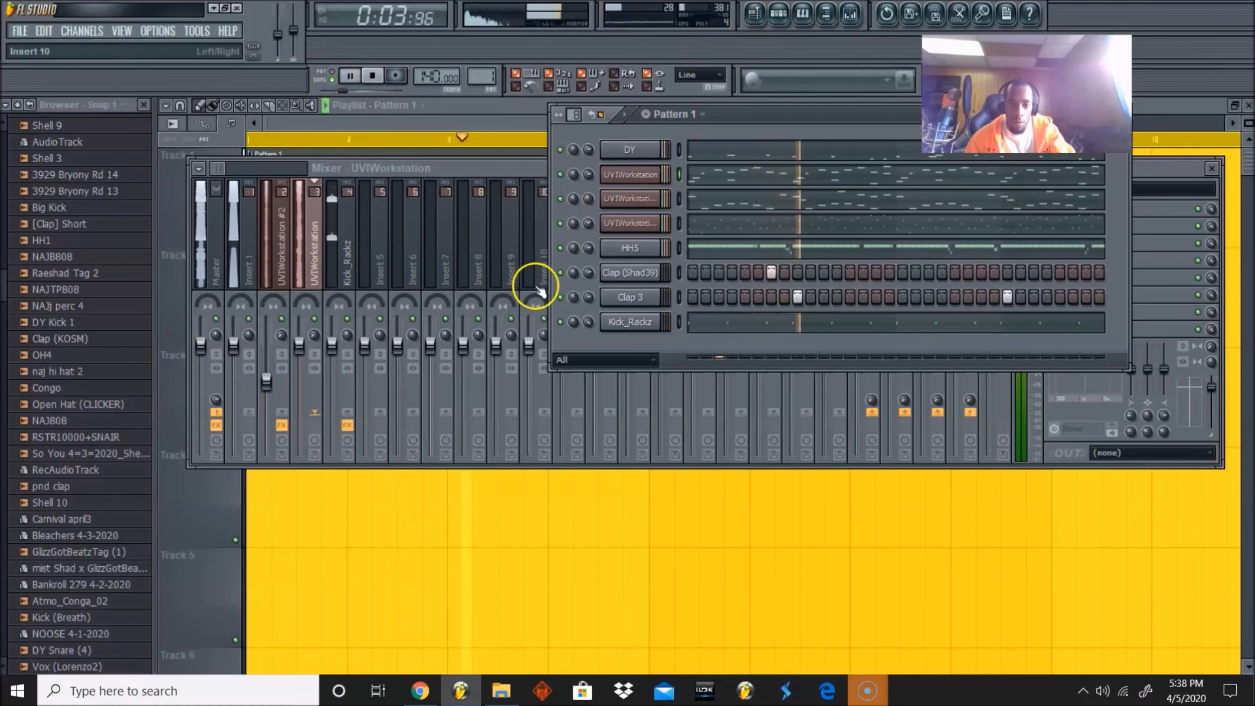
pyautogui.click(247, 272)
pyautogui.click(271, 264)
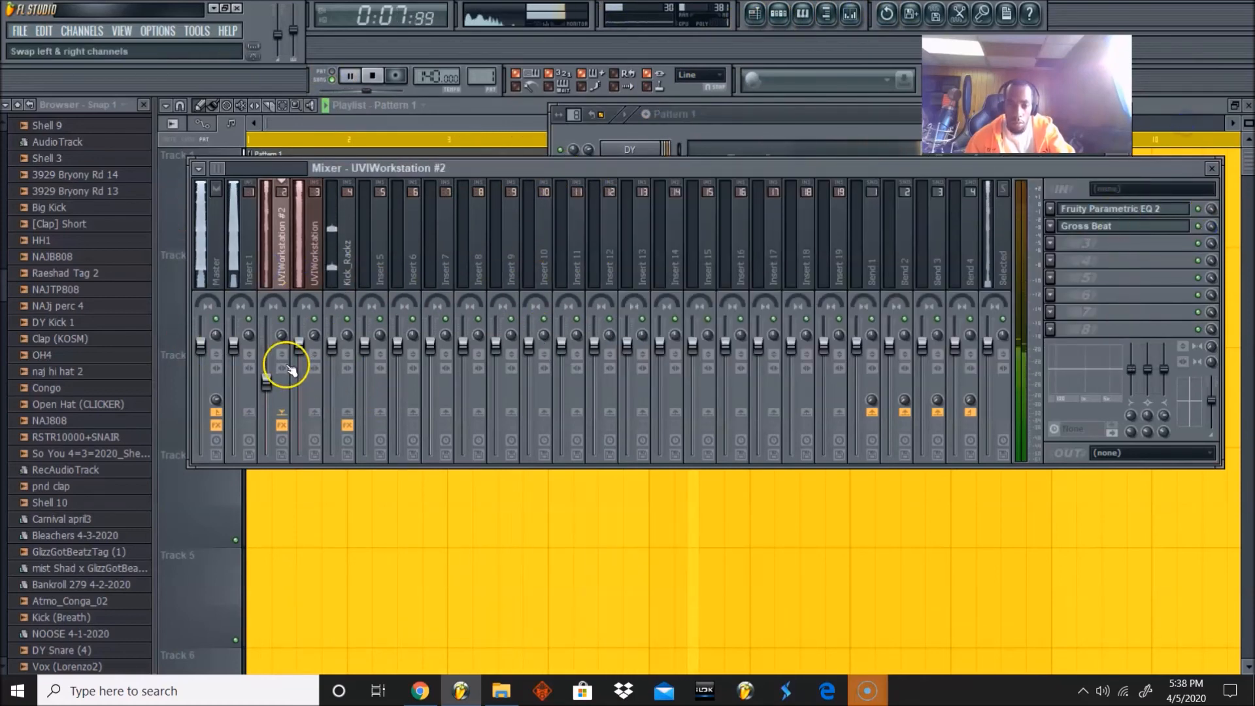
pyautogui.click(299, 346)
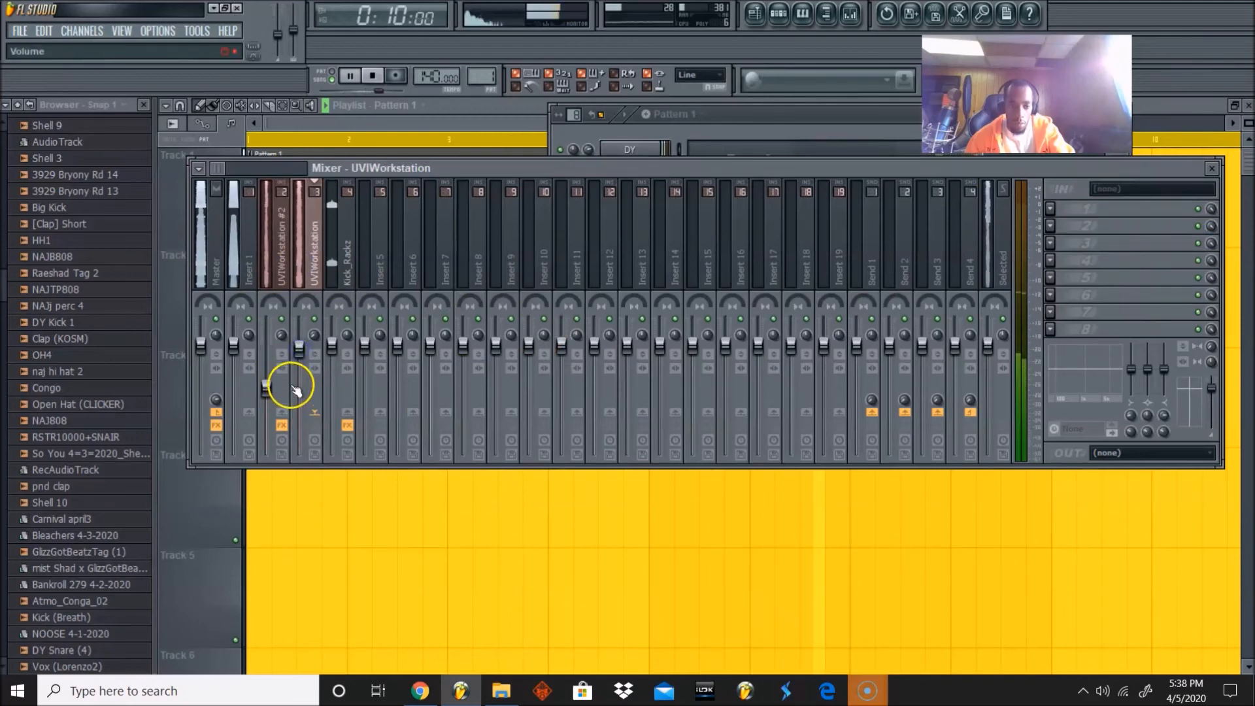
pyautogui.click(241, 305)
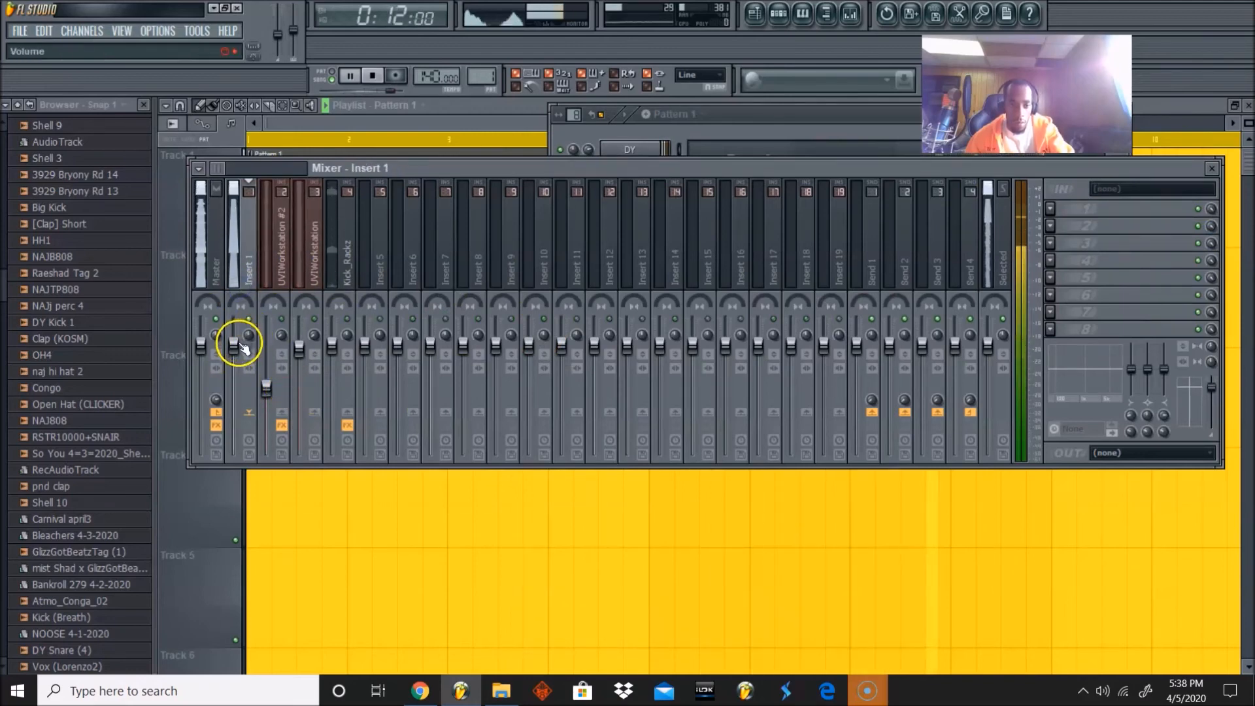
pyautogui.click(274, 302)
pyautogui.click(307, 302)
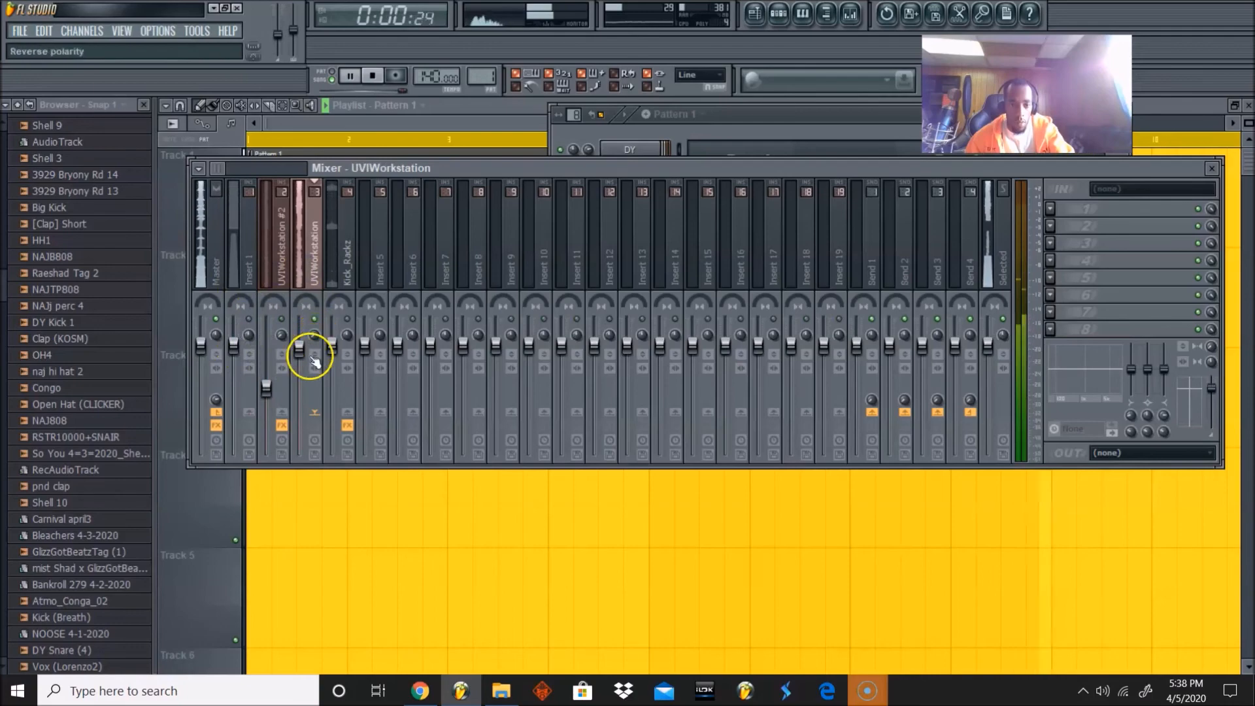
# Step: Split Pattern 1 into separate patterns by channel
pyautogui.click(552, 138)
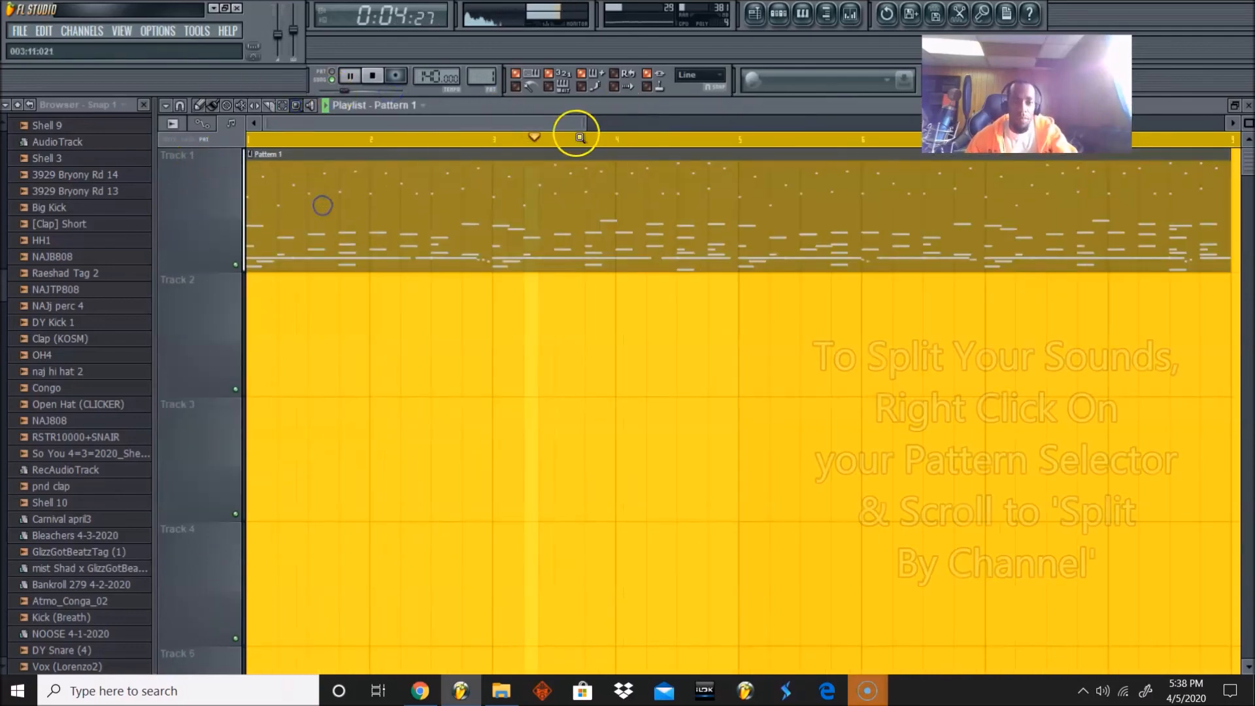
pyautogui.moveTo(582, 124); pyautogui.dragTo(303, 124)
pyautogui.rightClick(518, 85)
pyautogui.click(616, 238)
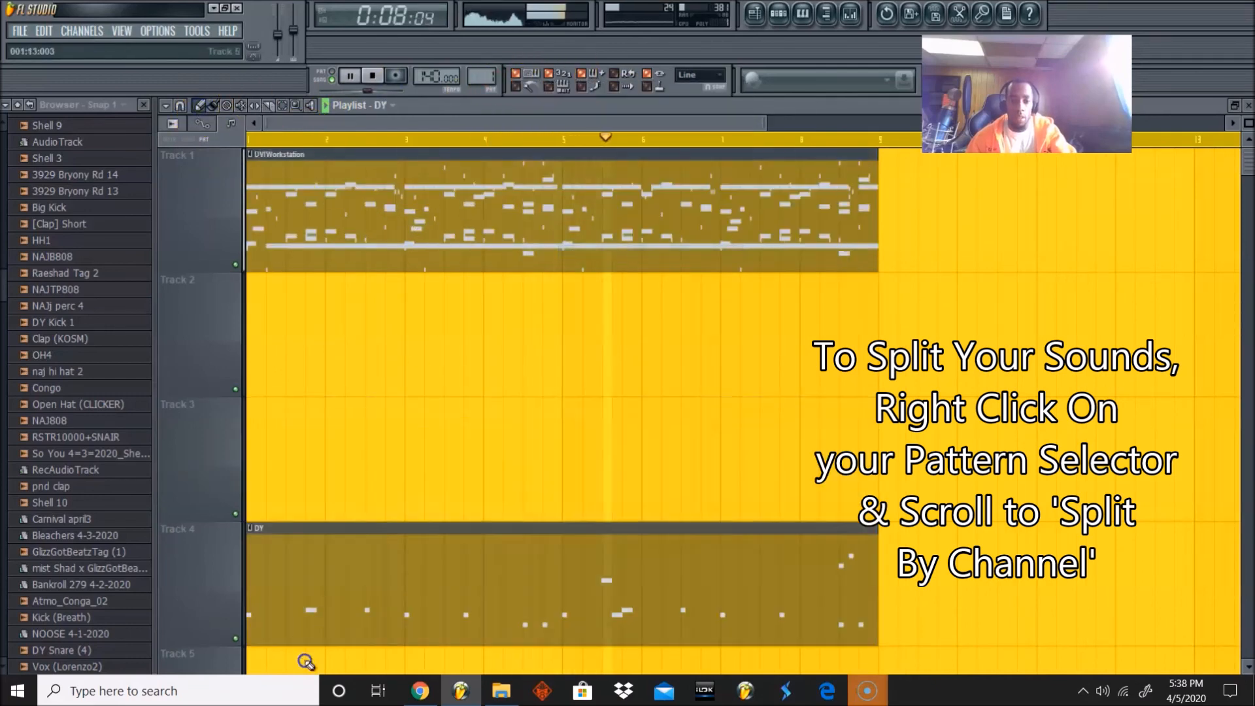
# Step: Stop playback and rearrange the split clips so UVIWorkstation #3 sits on Track 4 and DY on Track 5
pyautogui.press('space')
pyautogui.scroll(-4, 361, 443)
pyautogui.moveTo(376, 374); pyautogui.dragTo(301, 280)
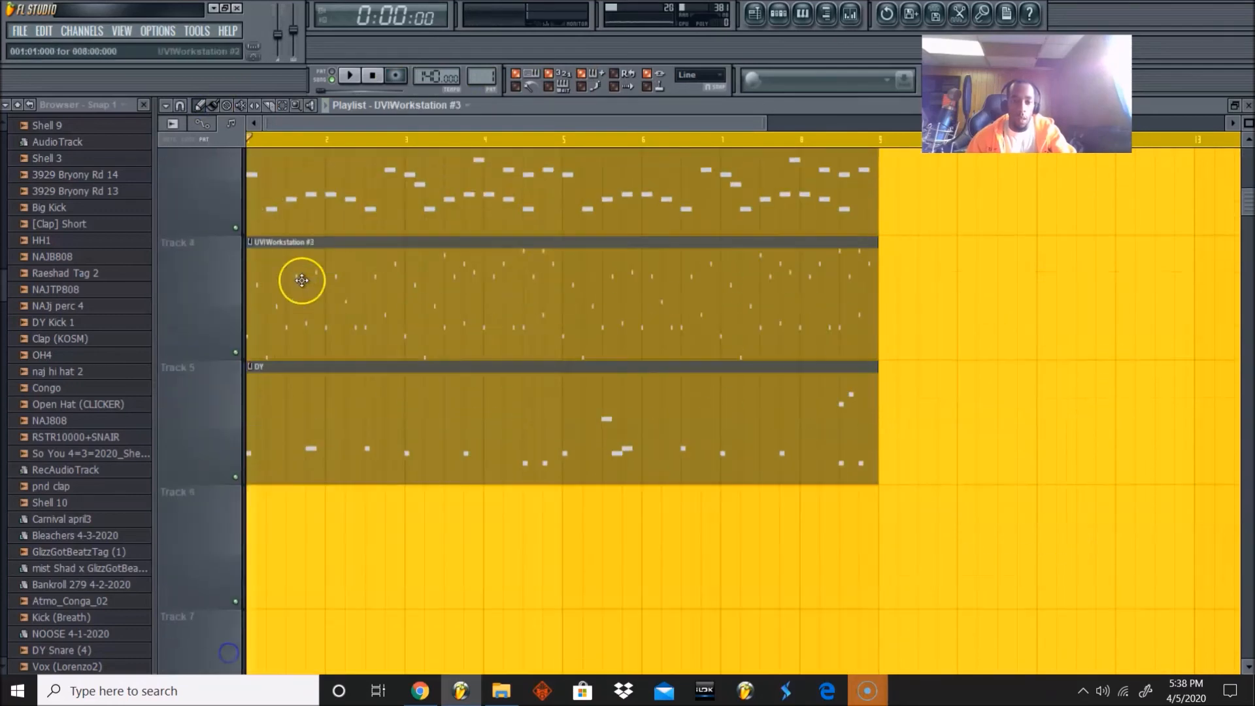
pyautogui.scroll(3, 301, 280)
# Step: Repeat the eight-bar block of all eight tracks end to end through bar 48
pyautogui.moveTo(593, 124); pyautogui.dragTo(1222, 124)
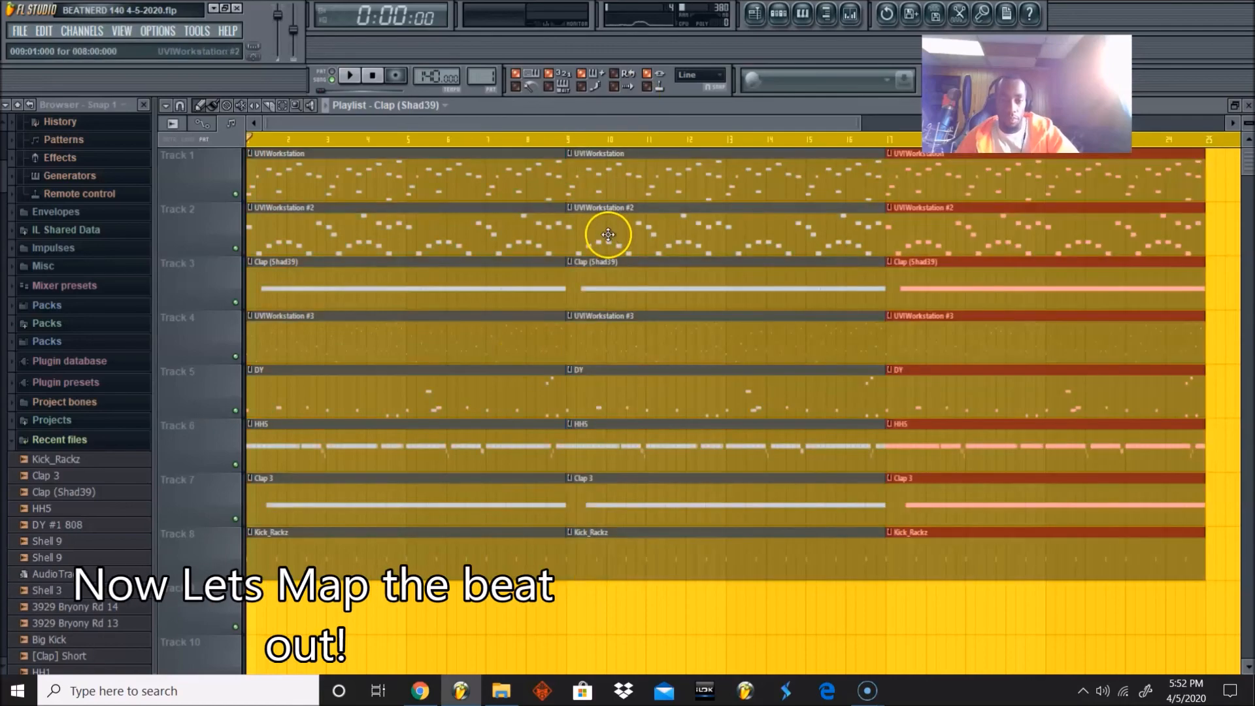
pyautogui.hscroll(2, 373, 131)
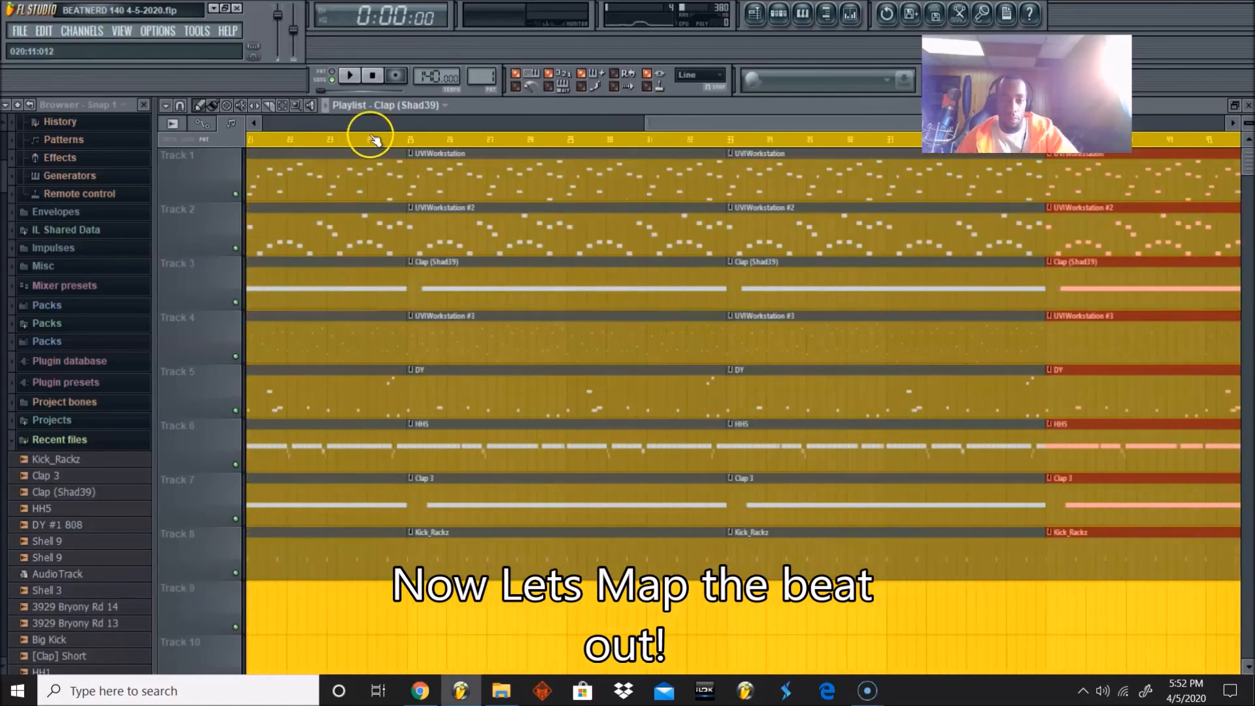
pyautogui.rightClick(298, 112)
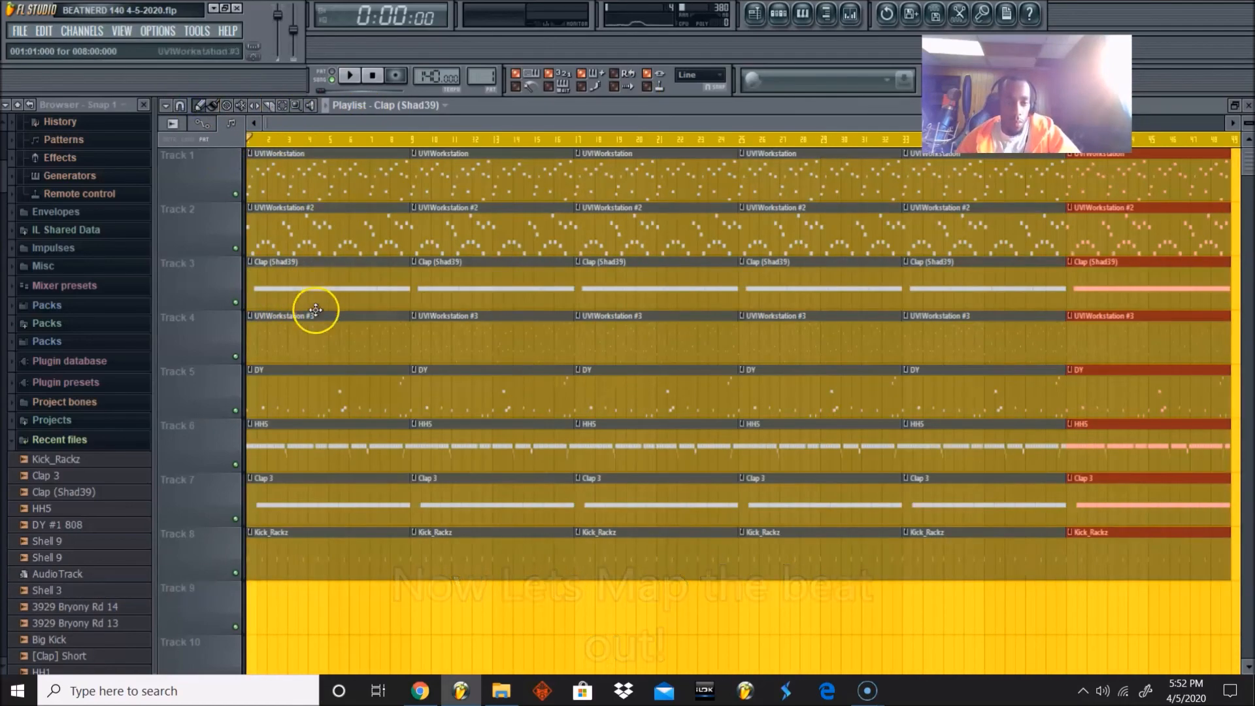
# Step: Delete the Clap (Shad39), DY, HH5, Clap 3 and Kick_Rackz clips from bars 1 to 8 and start playback
pyautogui.rightClick(306, 453)
pyautogui.hotkey('ctrl', 'z')
pyautogui.rightClick(334, 295)
pyautogui.rightClick(327, 395)
pyautogui.rightClick(314, 451)
pyautogui.rightClick(302, 503)
pyautogui.rightClick(290, 555)
pyautogui.press('space')
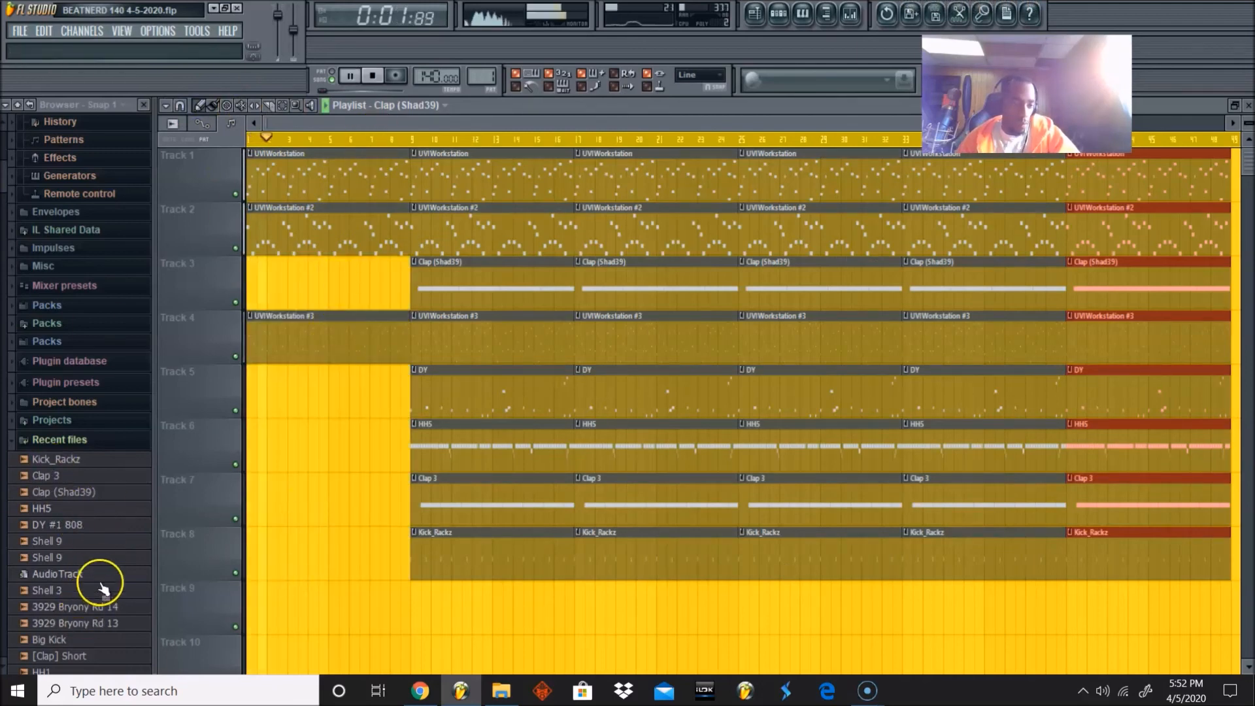
# Step: Add the Raeshad Tag 2 sample at the start of Track 9 and close its channel settings
pyautogui.scroll(-4, 108, 637)
pyautogui.moveTo(127, 531); pyautogui.dragTo(262, 613)
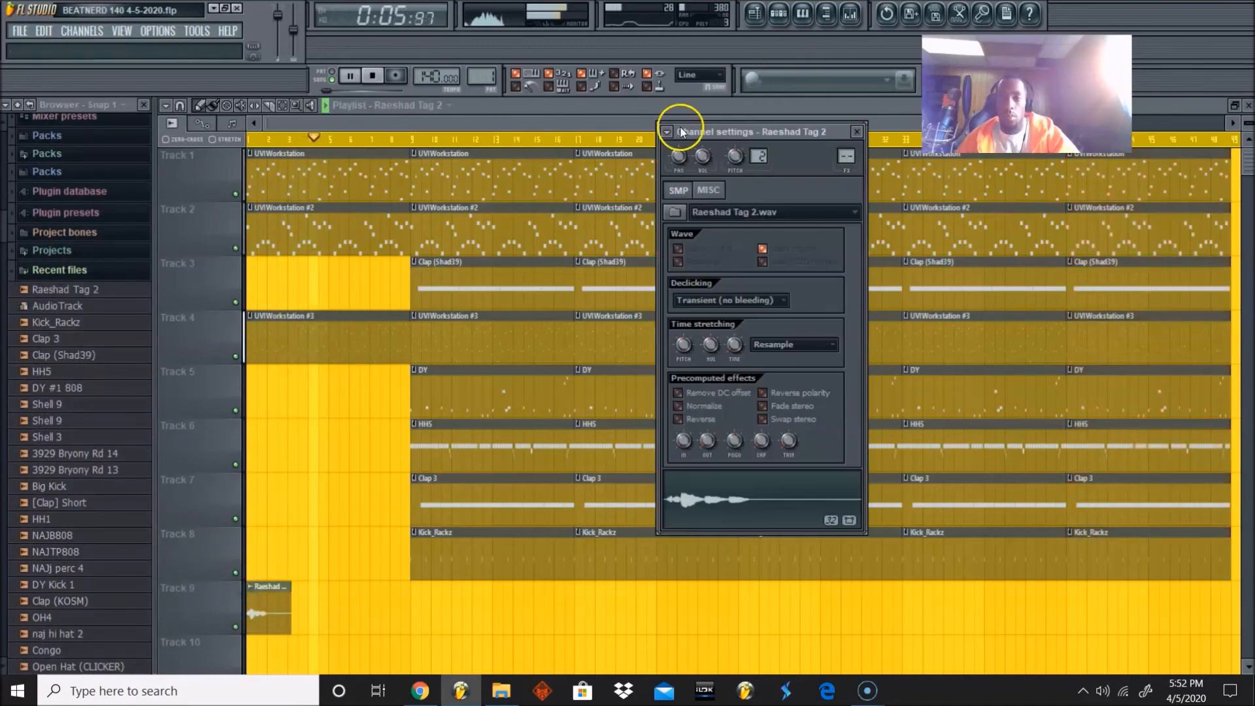
pyautogui.click(668, 134)
pyautogui.click(726, 160)
pyautogui.click(608, 125)
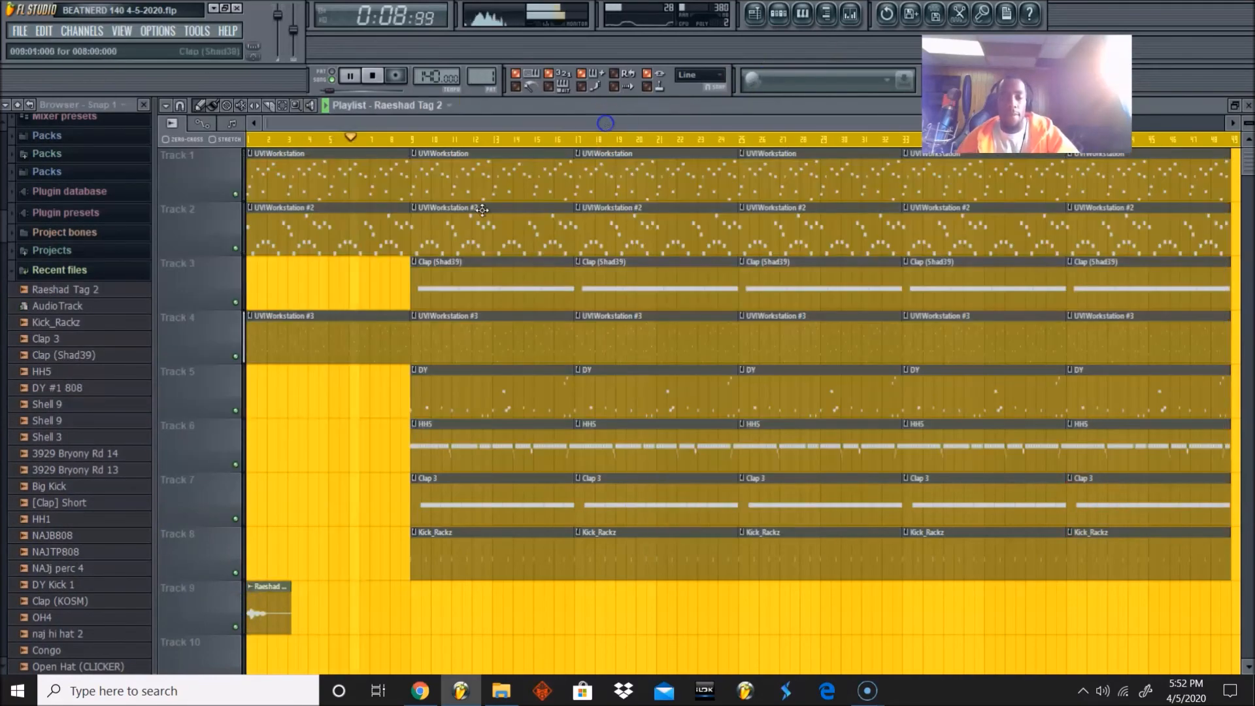
# Step: Delete the UVIWorkstation #2, Clap (Shad39) and Kick_Rackz clips from bars 9 to 16
pyautogui.rightClick(470, 274)
pyautogui.rightClick(476, 245)
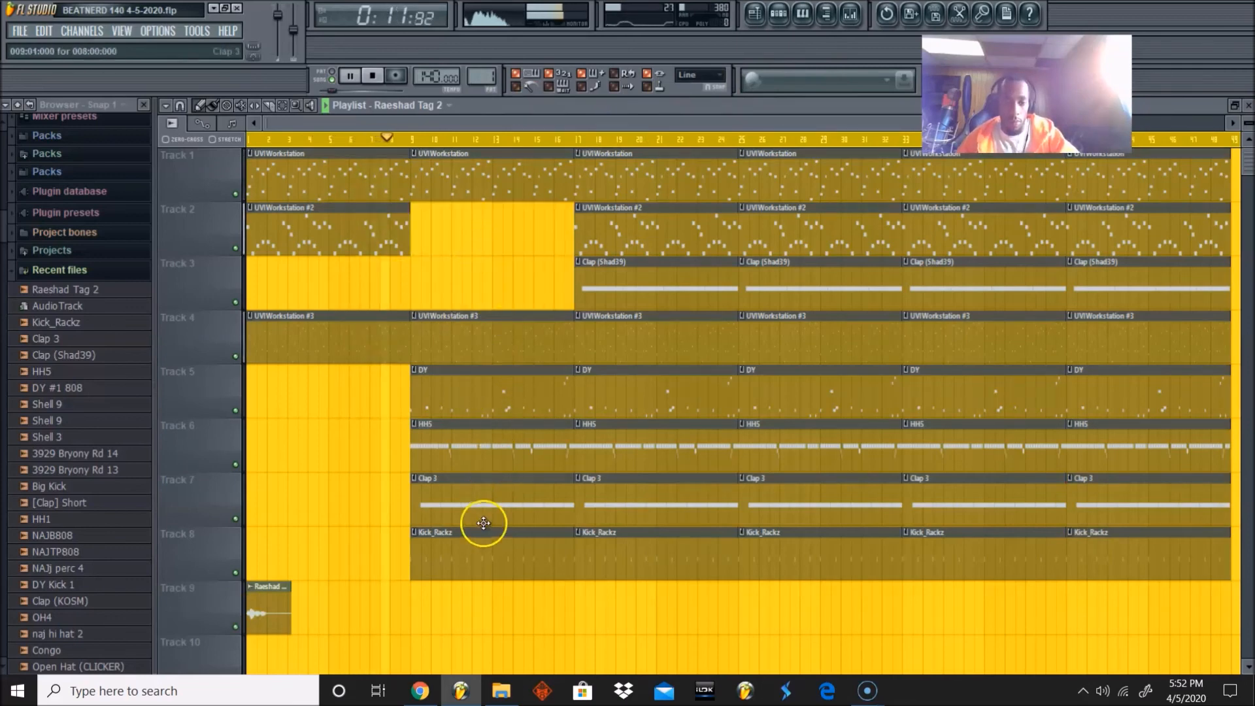
pyautogui.rightClick(470, 558)
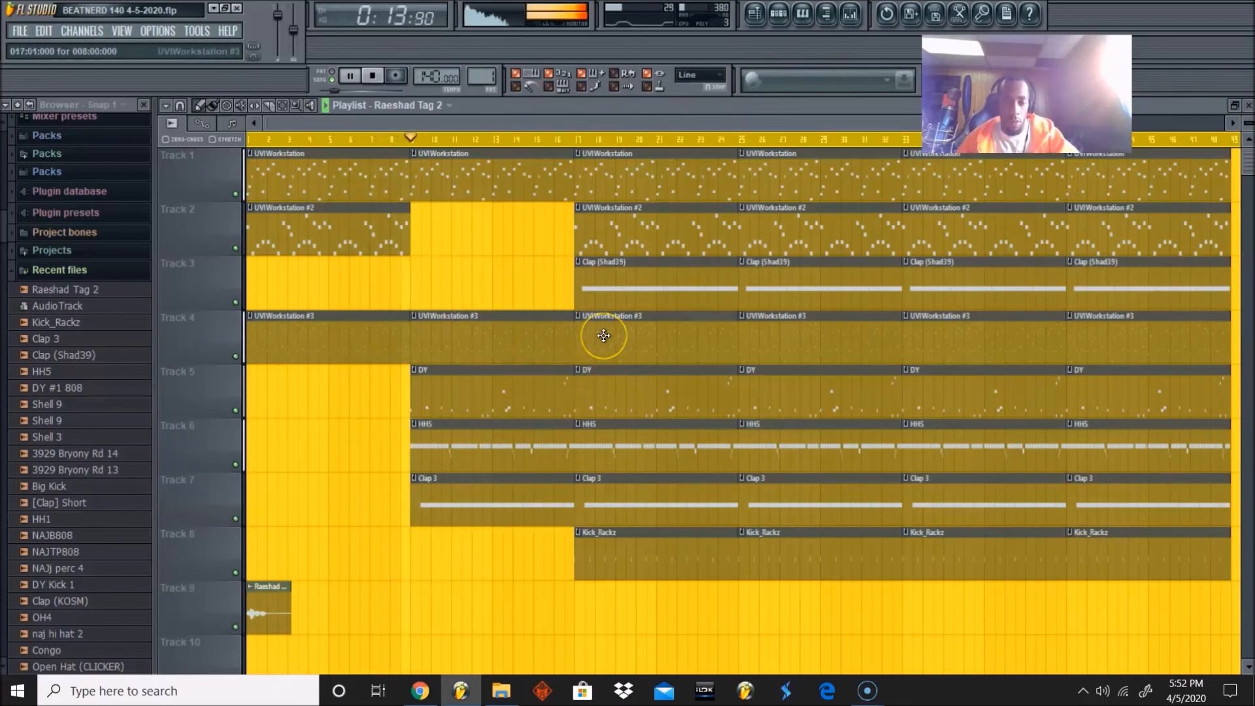
pyautogui.click(598, 543)
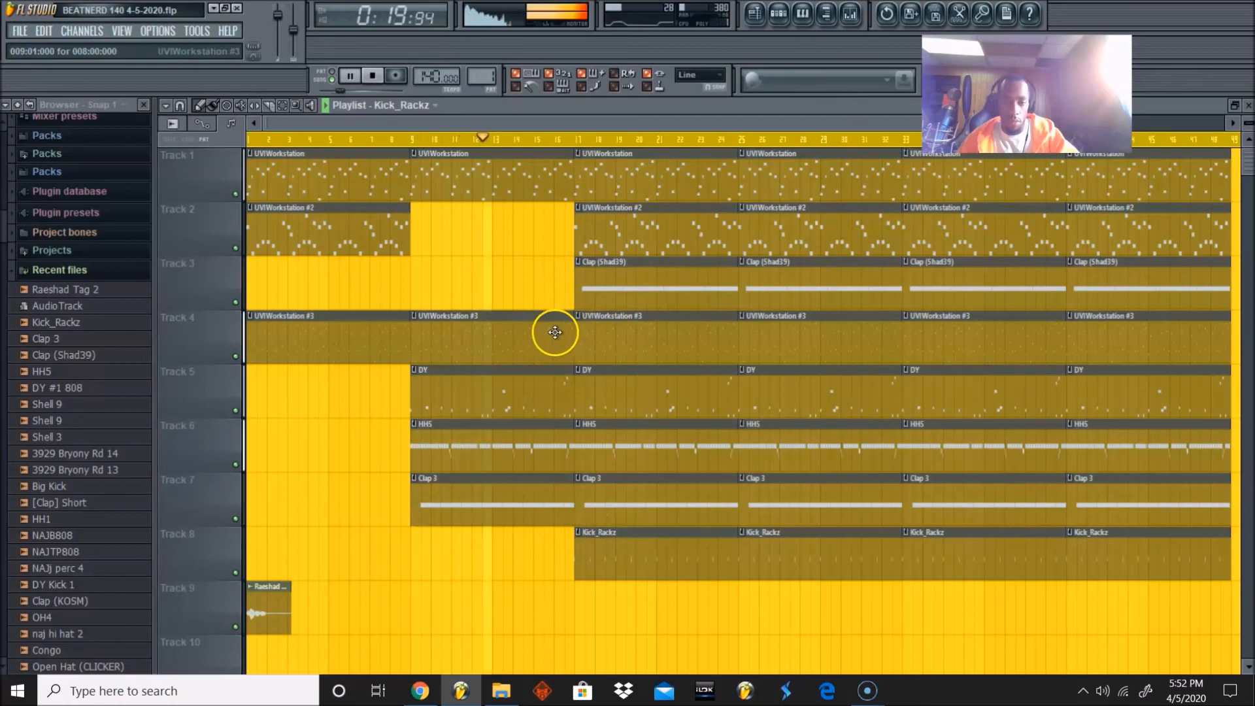
# Step: Delete the UVIWorkstation and Kick_Rackz clips at bar 25 and the UVIWorkstation #2 and #3 clips at bar 33
pyautogui.click(787, 175)
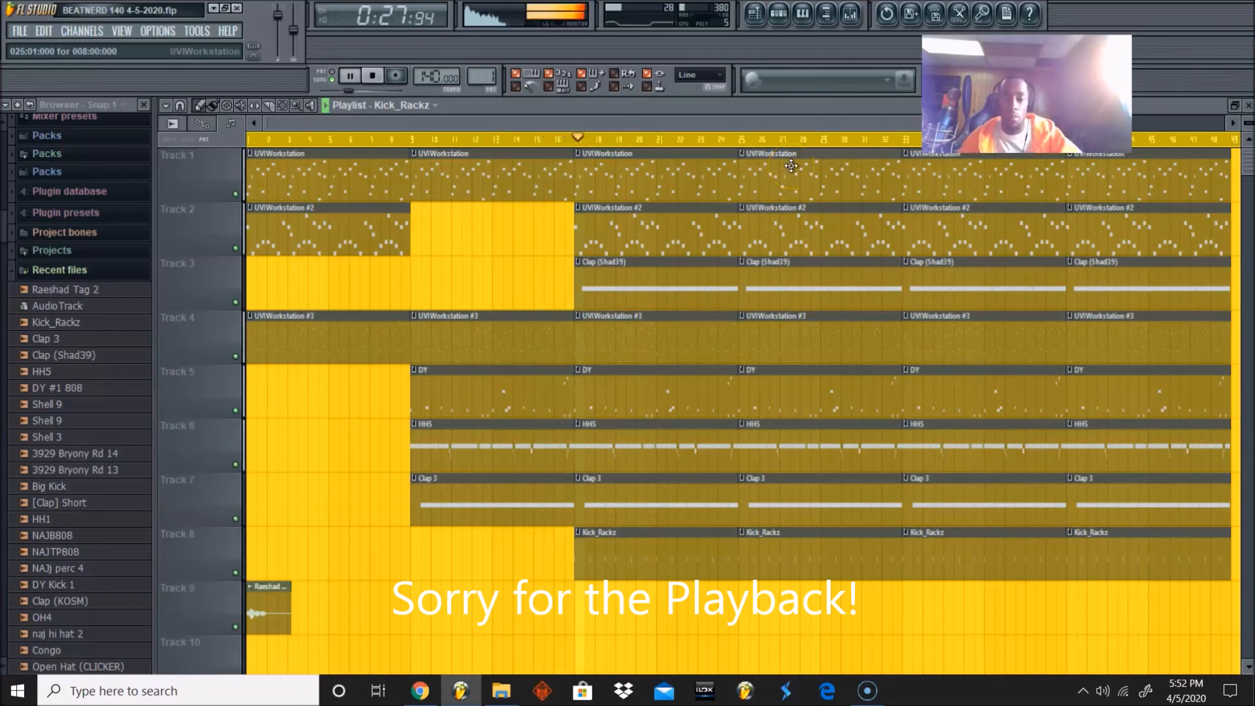
pyautogui.moveTo(762, 134); pyautogui.dragTo(797, 130)
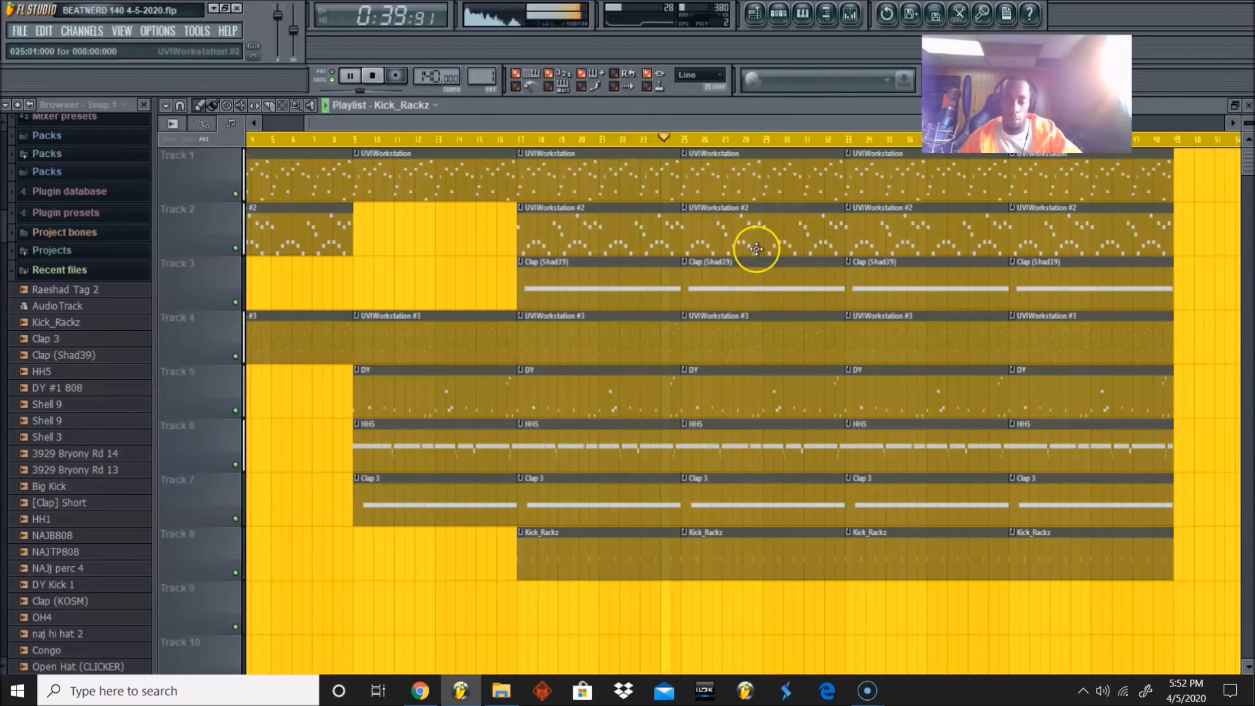
pyautogui.rightClick(762, 186)
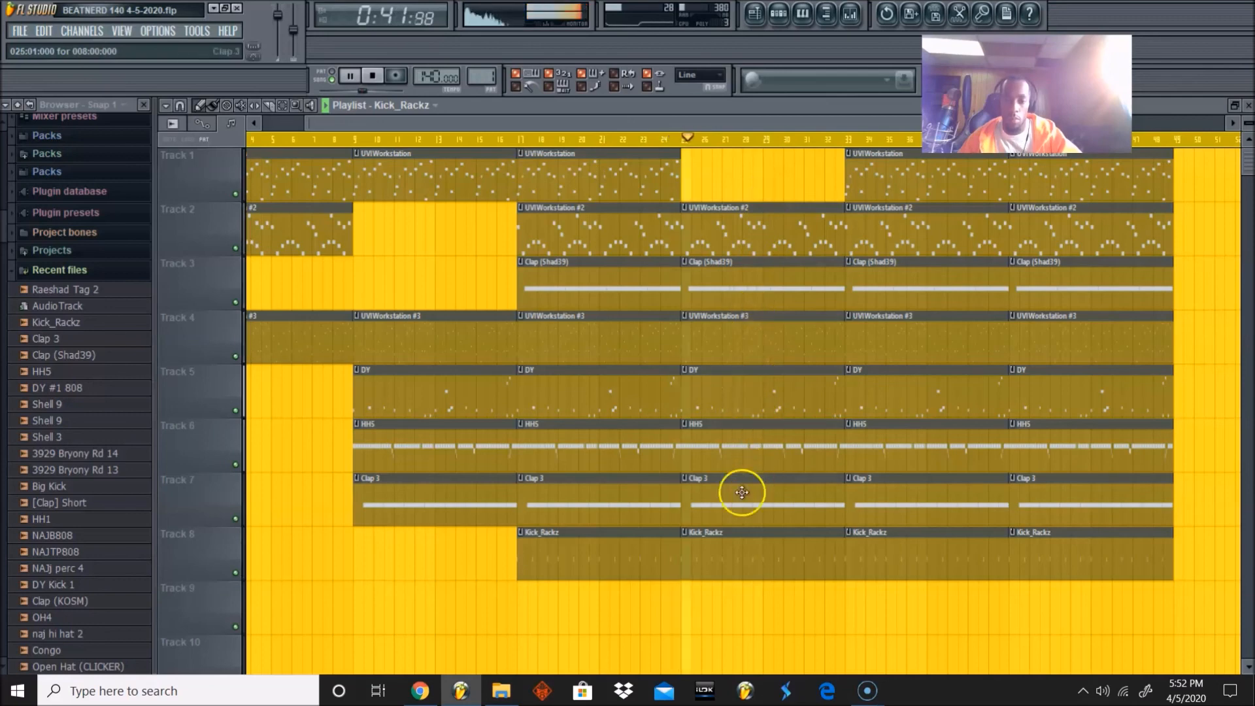
pyautogui.rightClick(727, 543)
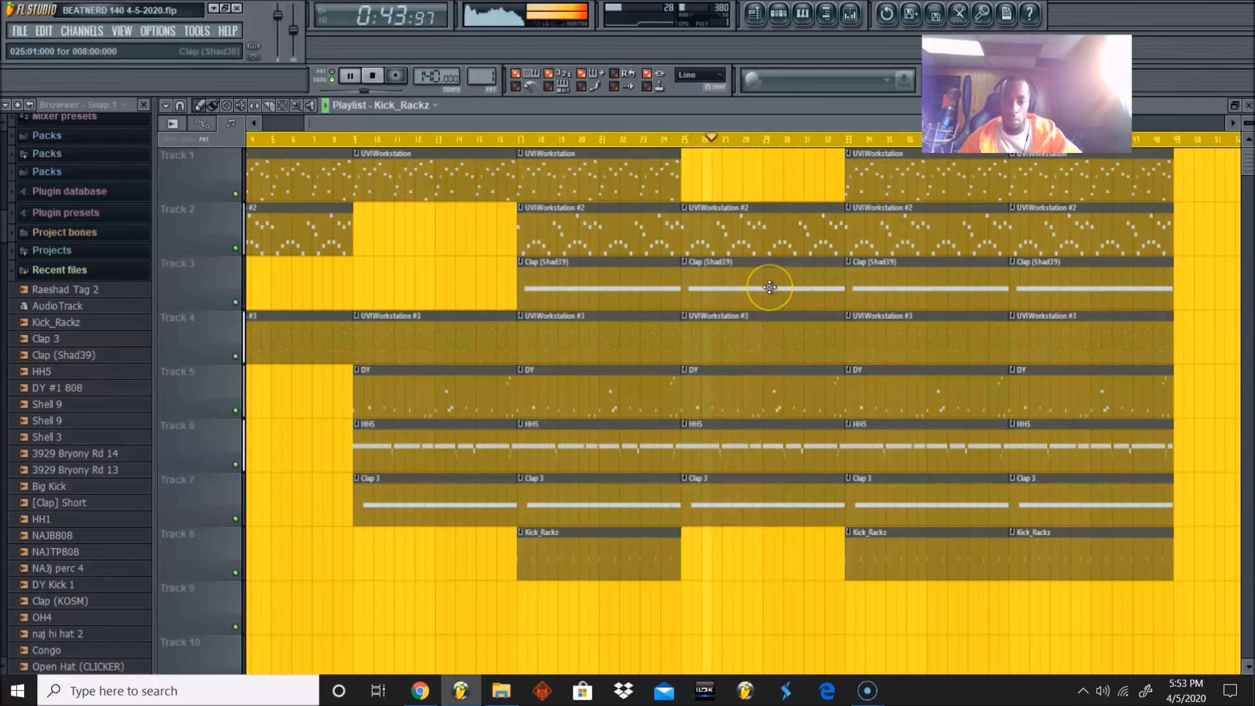
pyautogui.rightClick(879, 224)
pyautogui.rightClick(923, 341)
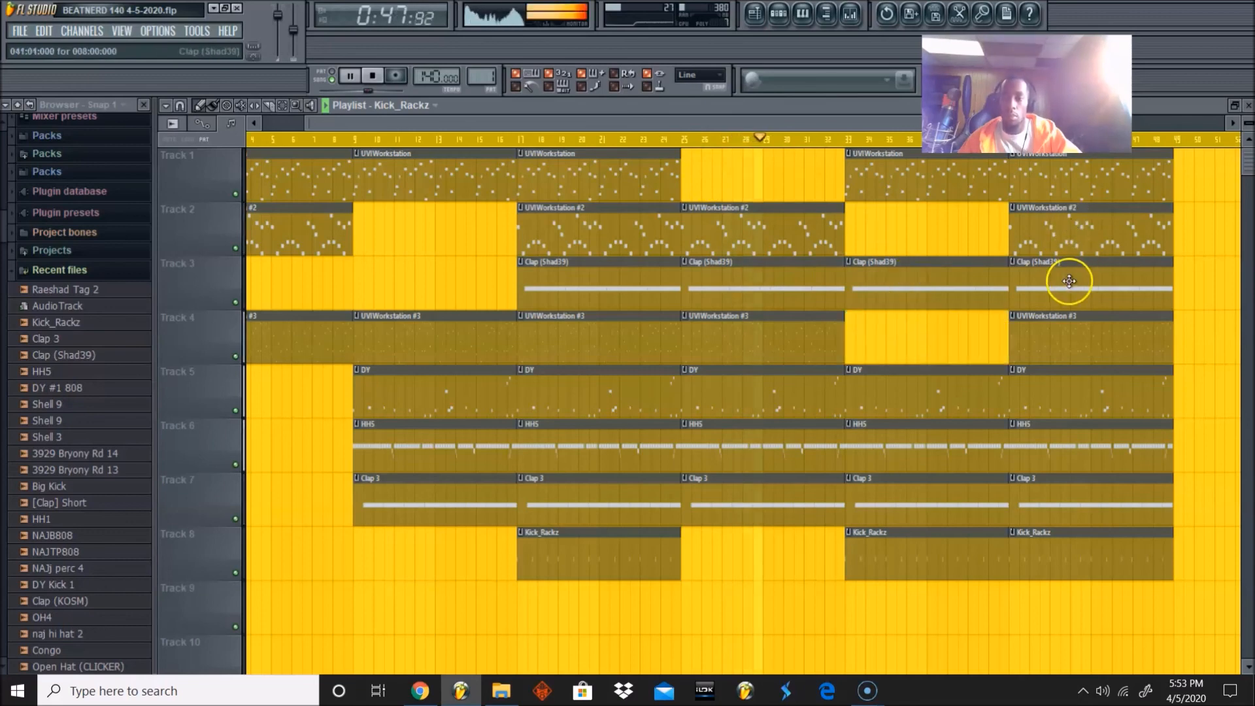
# Step: Delete the Clap (Shad39), DY, HH5, Clap 3 and Kick_Rackz clips from bars 41 to 48
pyautogui.rightClick(1072, 278)
pyautogui.rightClick(1073, 392)
pyautogui.rightClick(1072, 447)
pyautogui.rightClick(1071, 501)
pyautogui.rightClick(1069, 556)
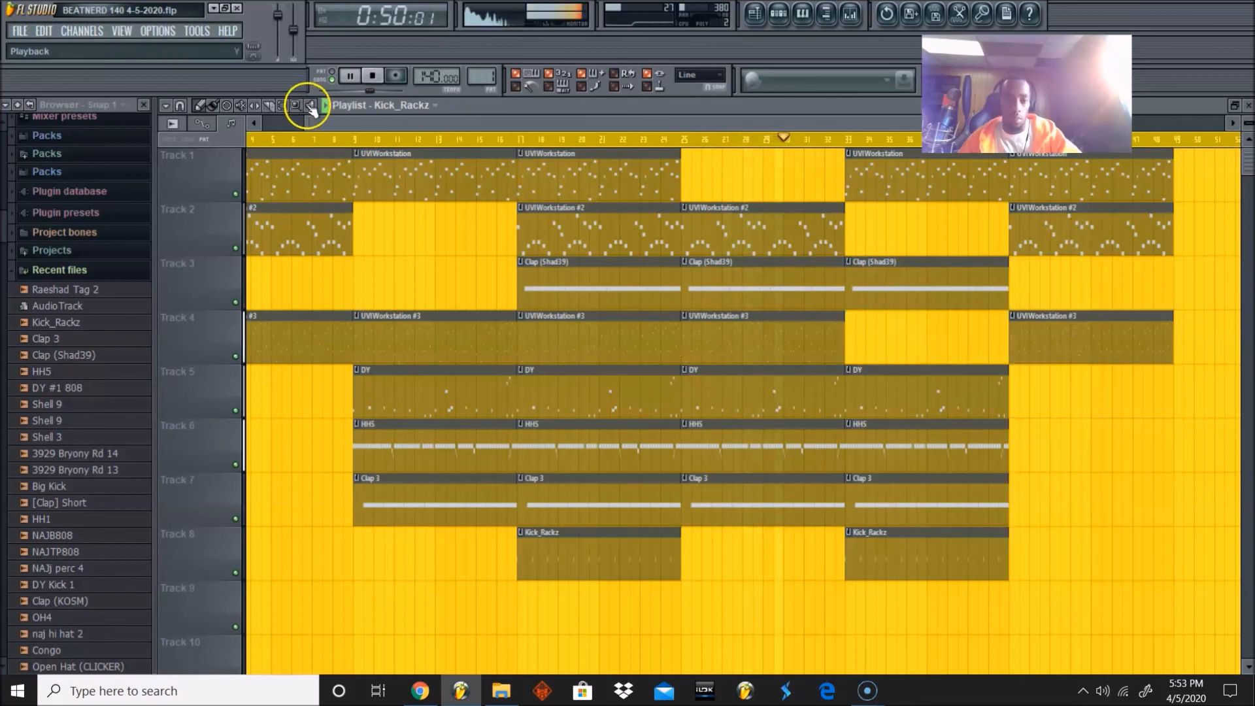
# Step: Select all clips from bar 9 to bar 48 and duplicate the section twice, starting at bar 49
pyautogui.click(254, 199)
pyautogui.click(283, 106)
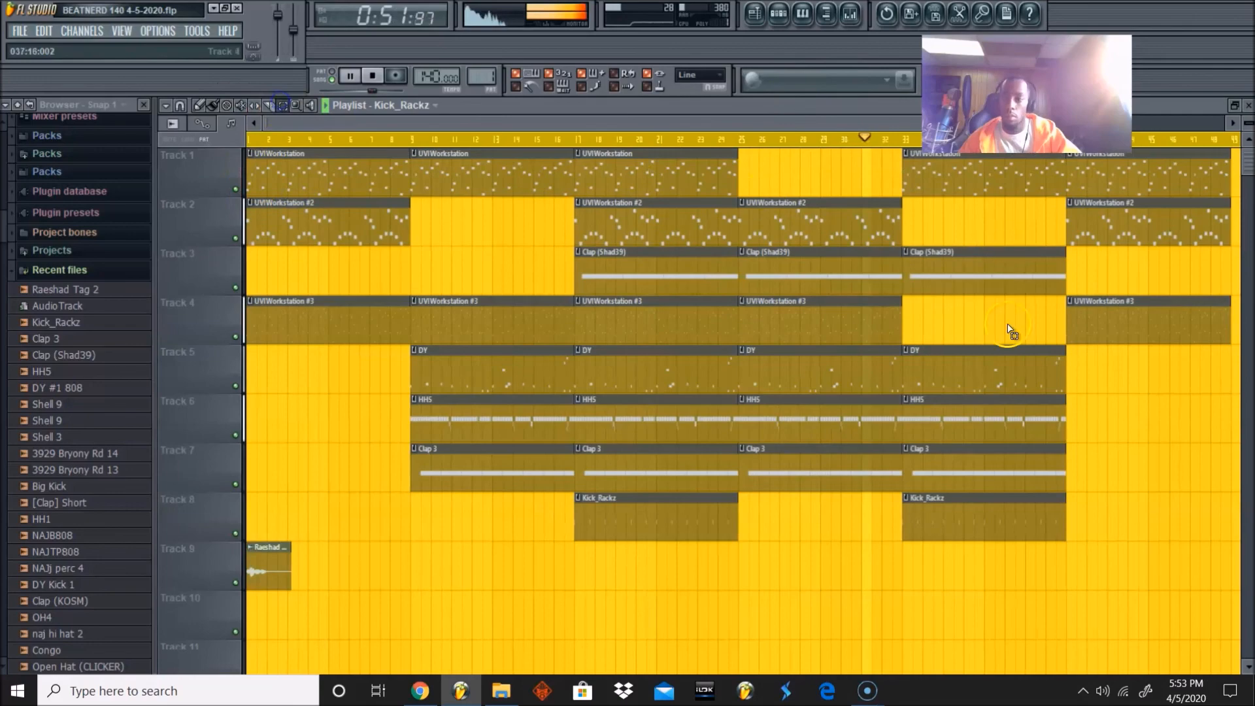
pyautogui.moveTo(1163, 576); pyautogui.dragTo(461, 167)
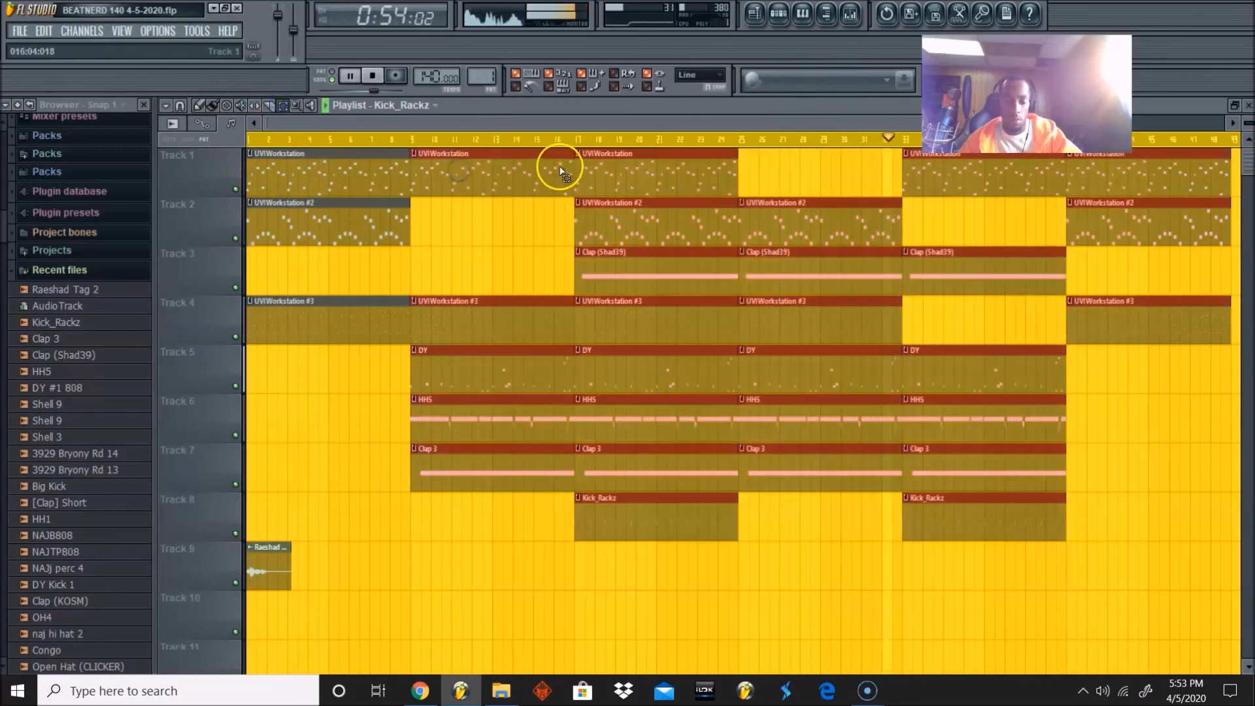
pyautogui.hscroll(3, 409, 199)
pyautogui.click(296, 106)
pyautogui.rightClick(311, 191)
pyautogui.click(199, 105)
pyautogui.press('z')
pyautogui.click(332, 201)
pyautogui.click(200, 106)
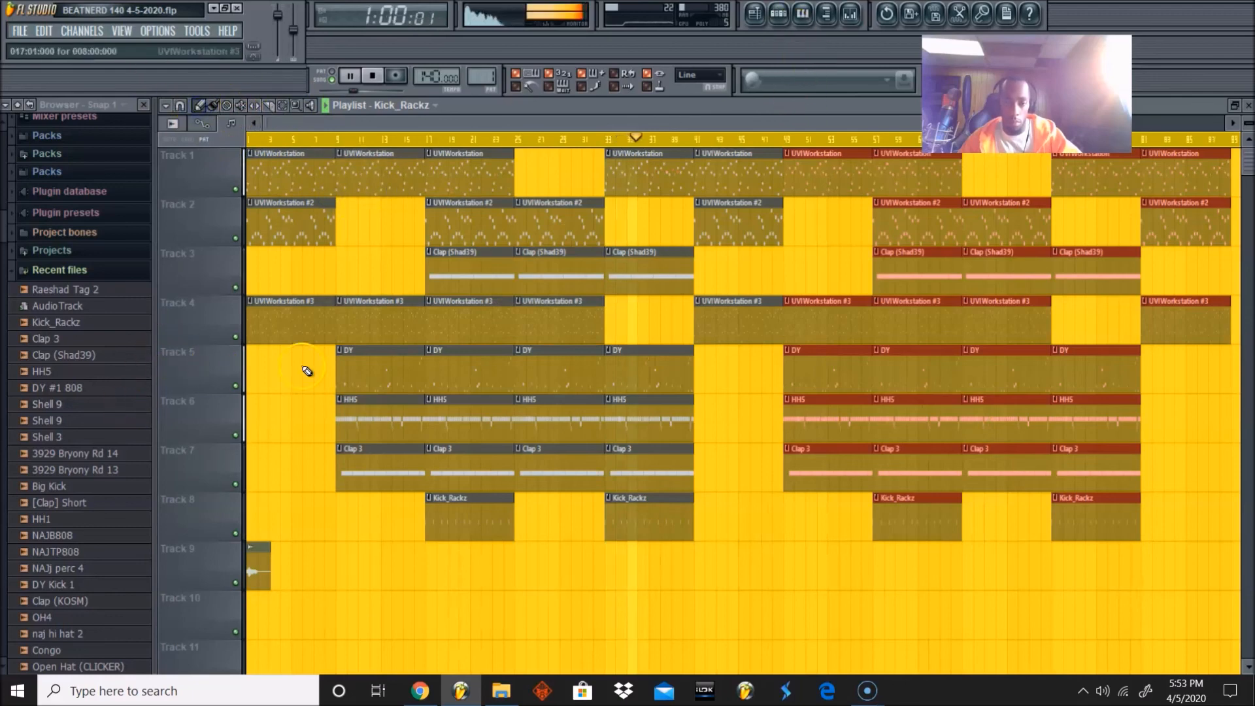
pyautogui.click(868, 124)
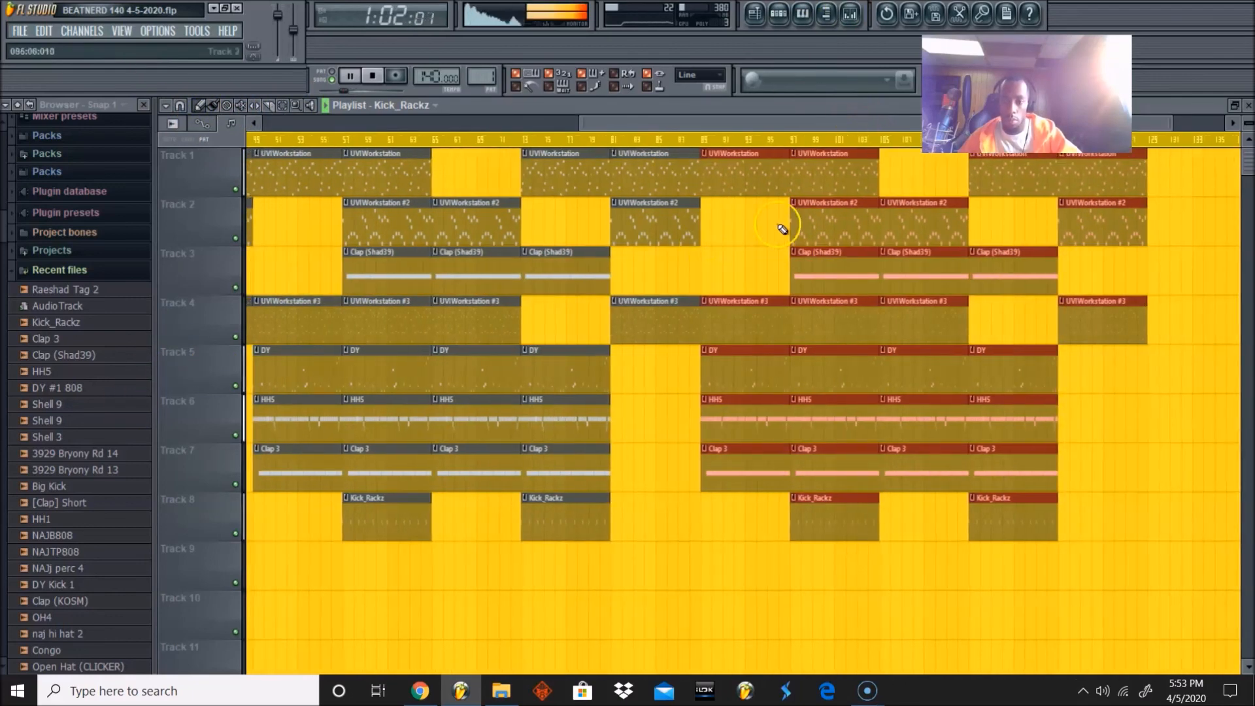
# Step: Play the last duplicated section and delete all its clips from bar 105 onward
pyautogui.click(863, 142)
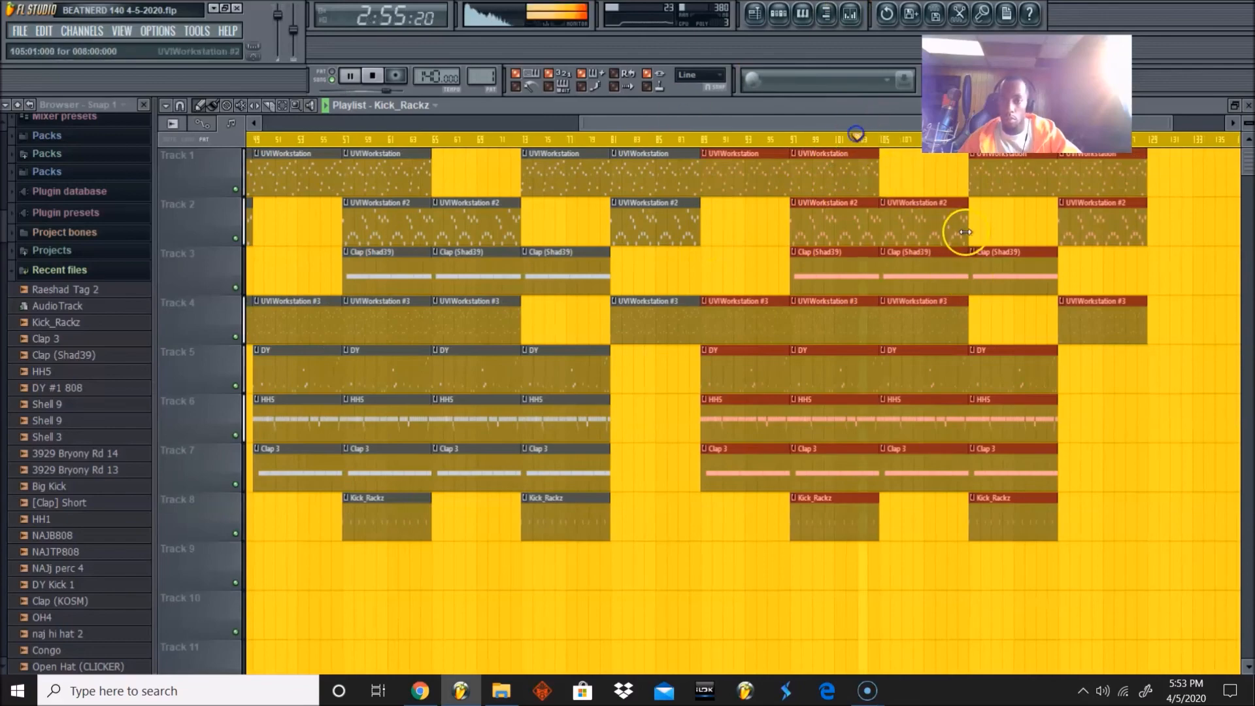
pyautogui.rightClick(931, 229)
pyautogui.rightClick(1014, 269)
pyautogui.rightClick(1078, 199)
pyautogui.rightClick(992, 533)
# Step: Place another Raeshad Tag 2 clip at bar 104 on Track 9 and stop playback
pyautogui.moveTo(831, 122); pyautogui.dragTo(195, 290)
pyautogui.click(264, 581)
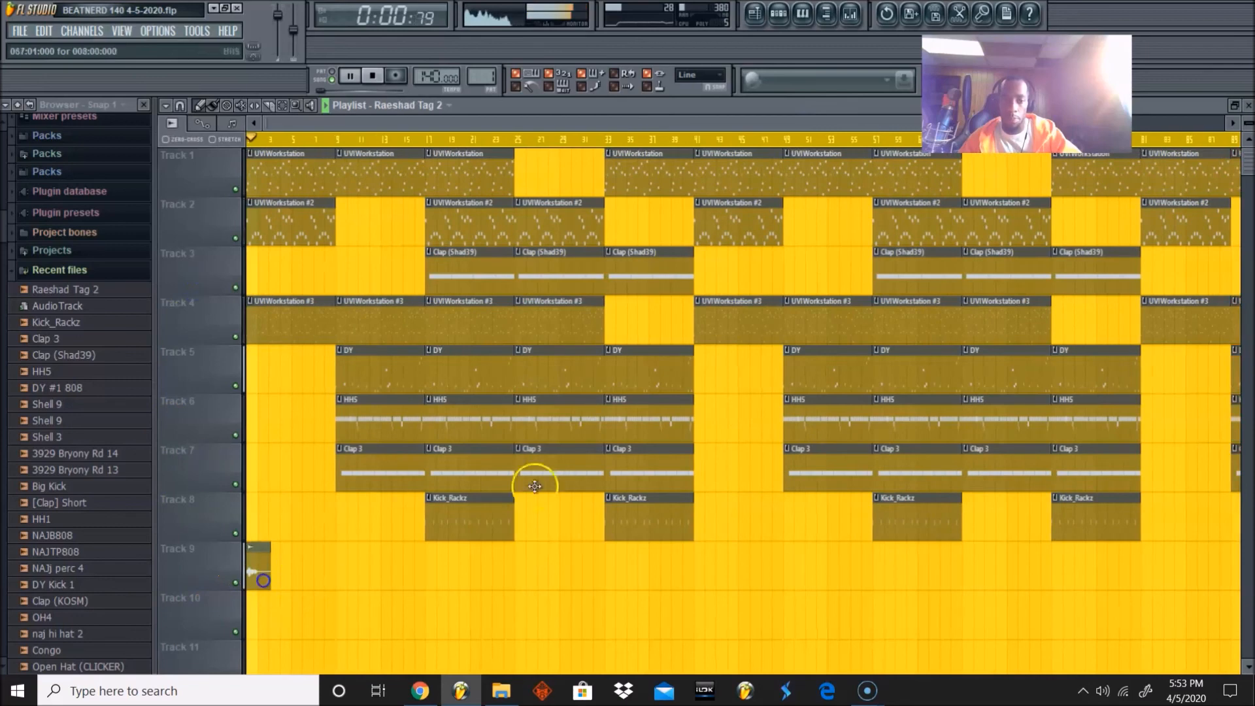
pyautogui.click(825, 140)
pyautogui.moveTo(827, 123); pyautogui.dragTo(905, 123)
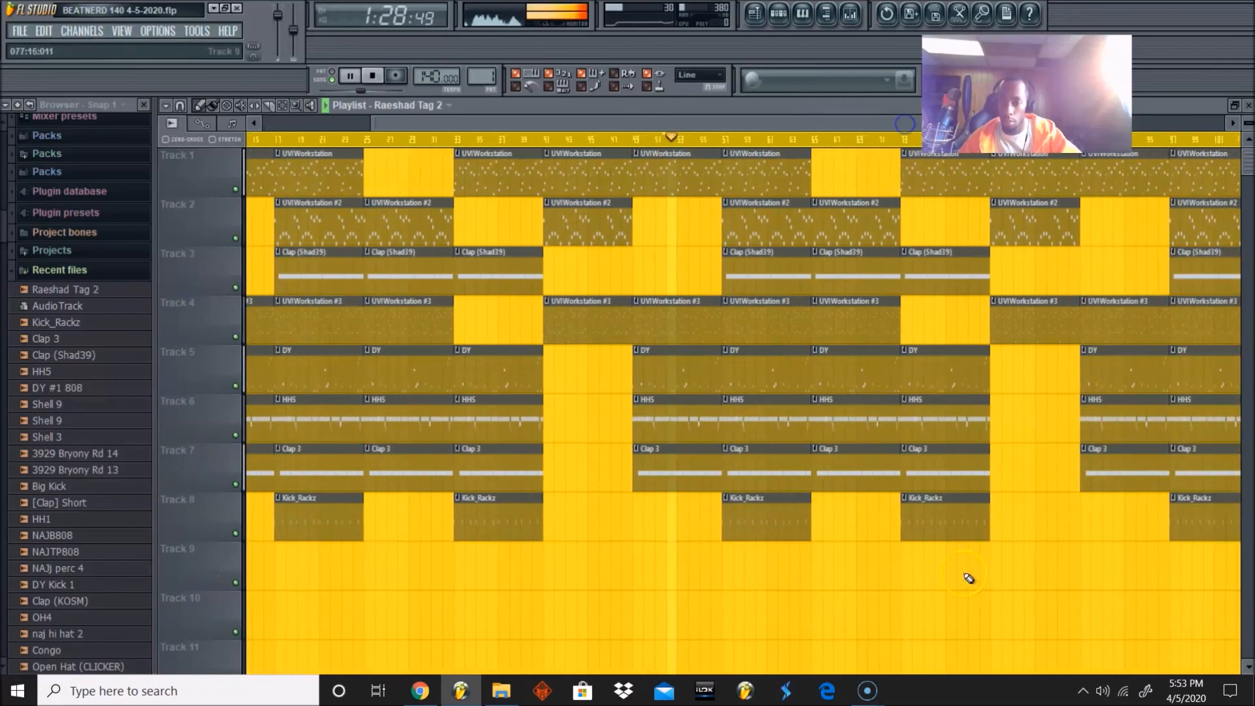
pyautogui.moveTo(787, 123); pyautogui.dragTo(905, 123)
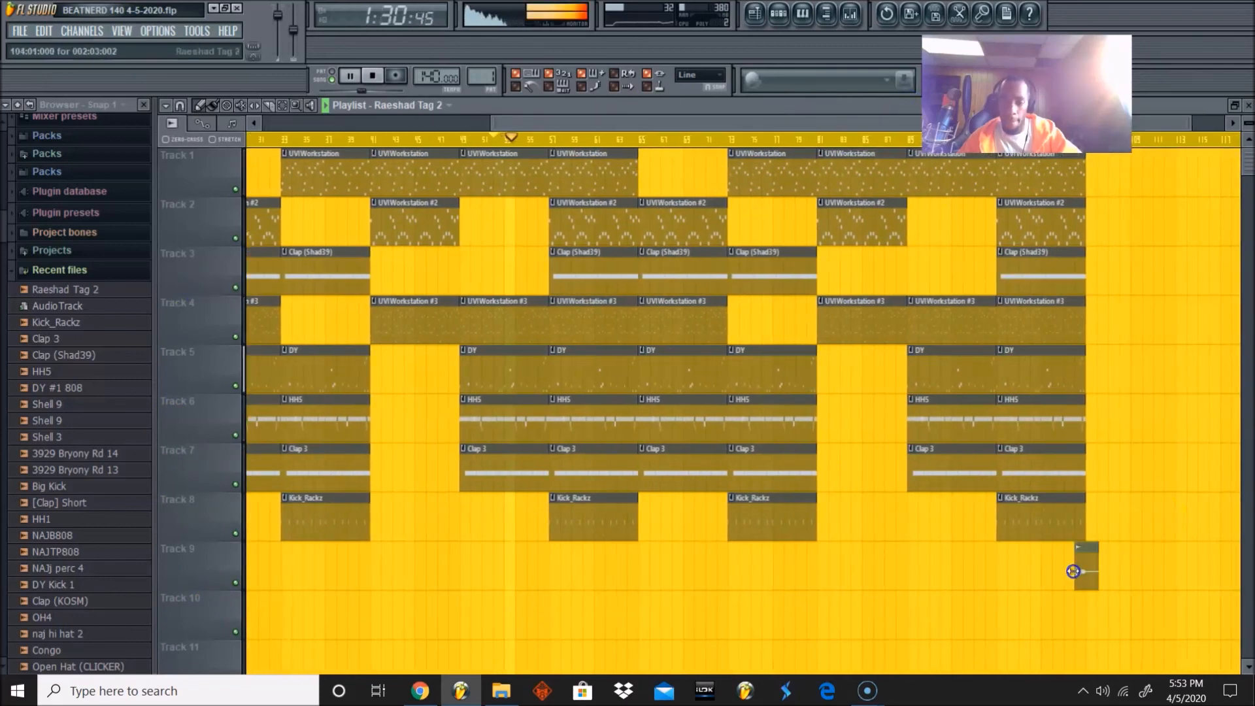
pyautogui.click(297, 106)
pyautogui.rightClick(325, 201)
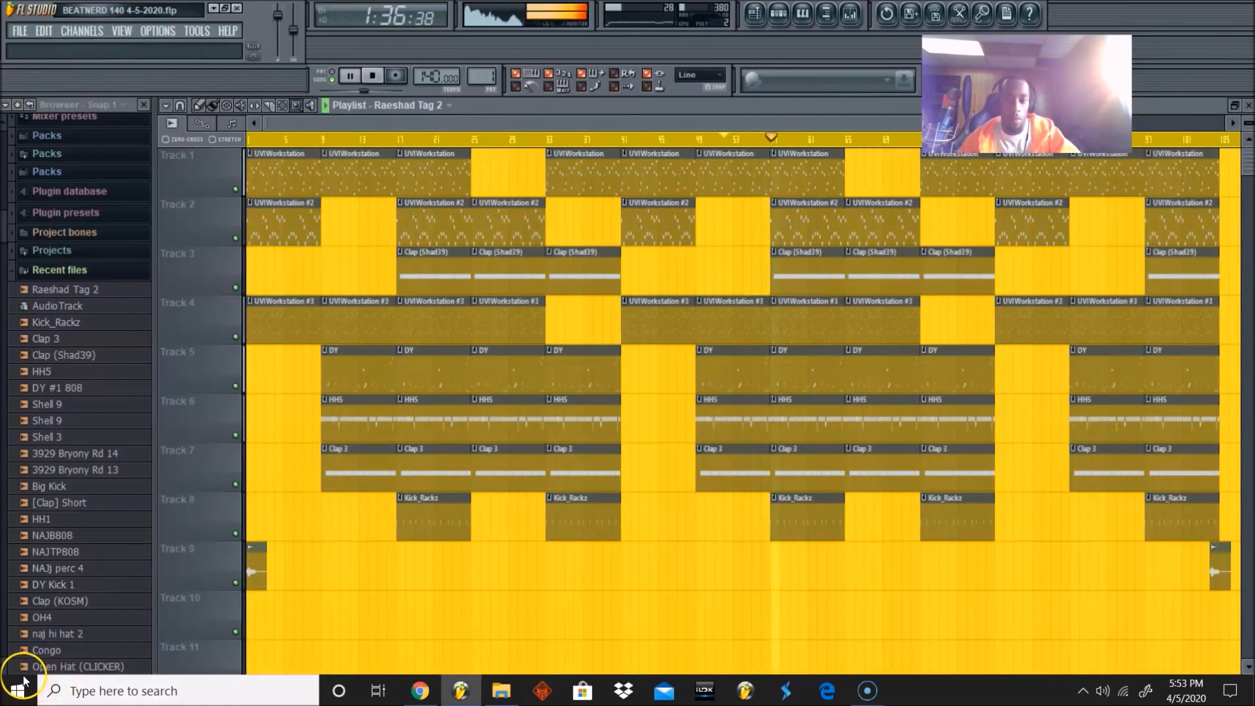
pyautogui.press('space')
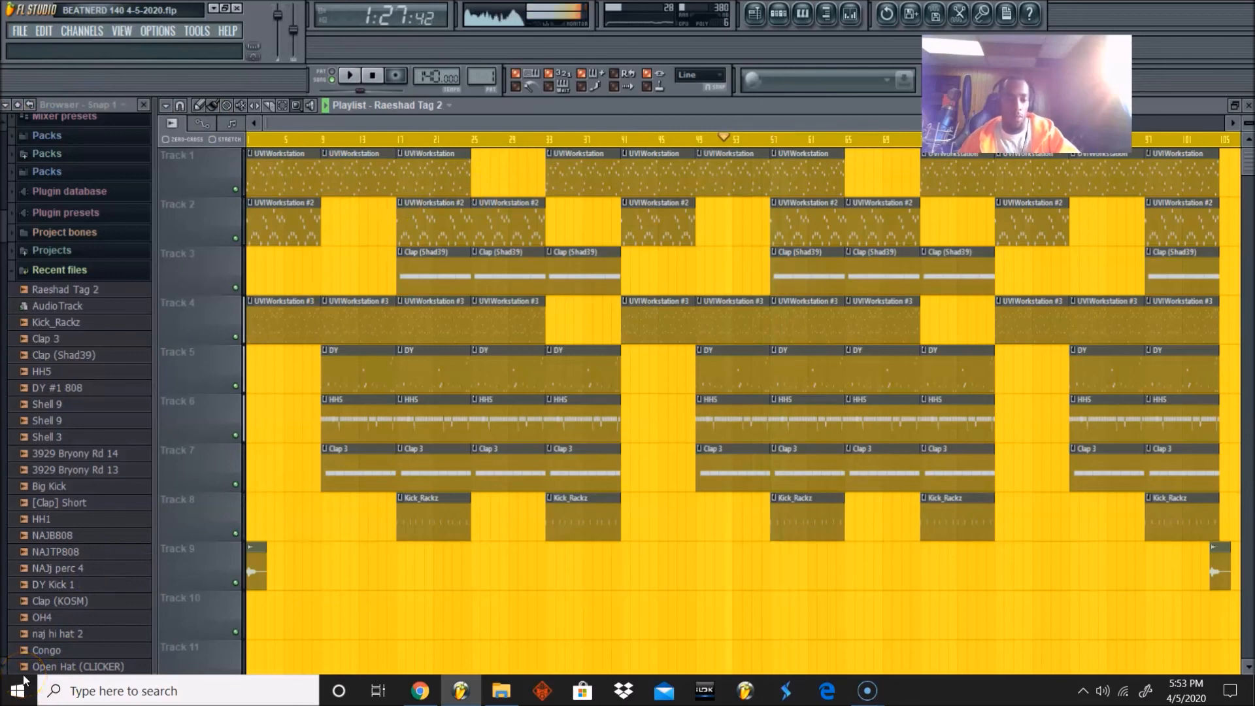